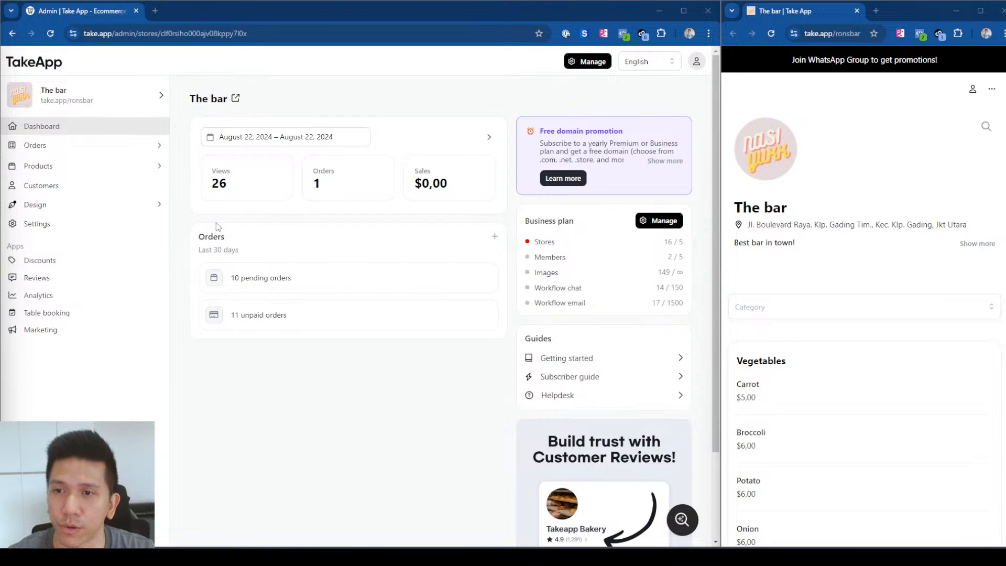
Step: Open the store's appearance design settings and review the profile description against the storefront preview
{"action": "left_click", "coordinate": [148, 211]}
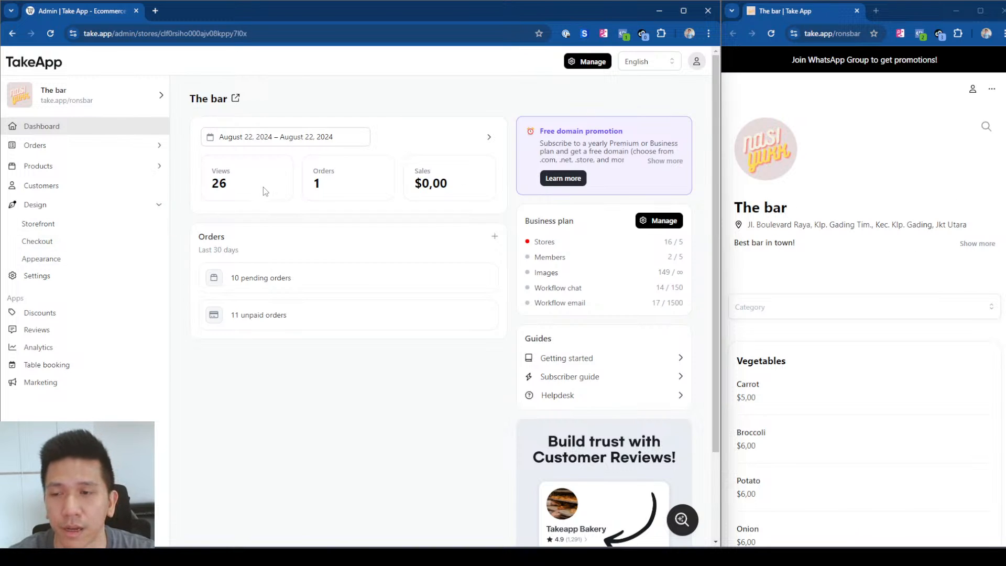
{"action": "left_click", "coordinate": [95, 264]}
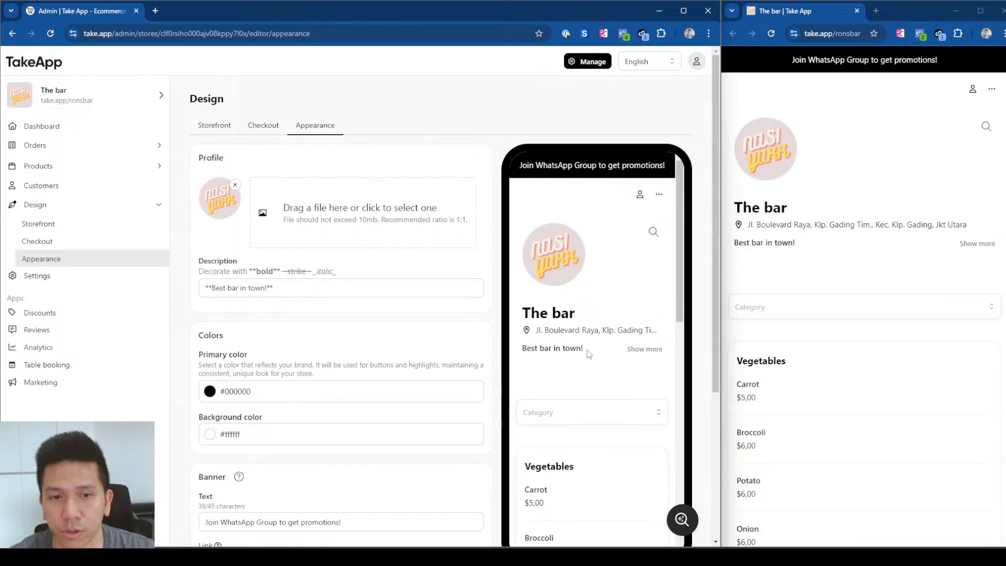
{"action": "left_click_drag", "start_coordinate": [589, 354], "coordinate": [513, 350]}
{"action": "left_click", "coordinate": [332, 289]}
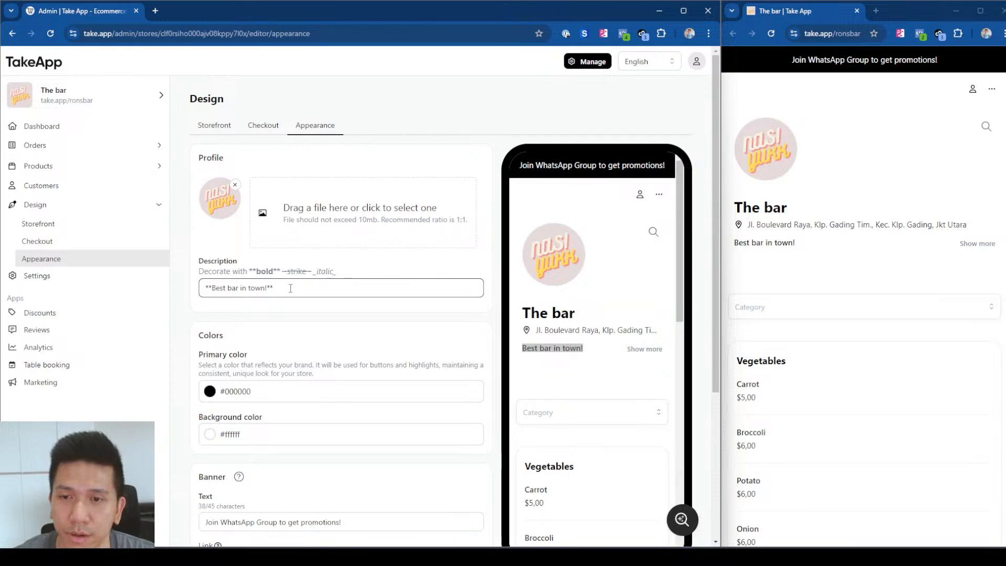
{"action": "left_click", "coordinate": [579, 359]}
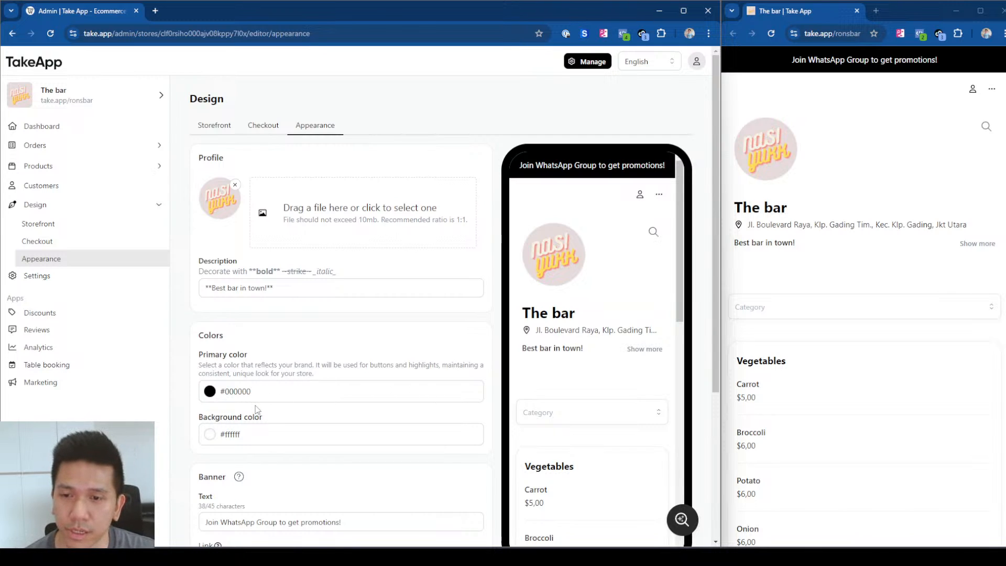
{"action": "left_click", "coordinate": [255, 435]}
{"action": "left_click_drag", "start_coordinate": [255, 435], "coordinate": [221, 435]}
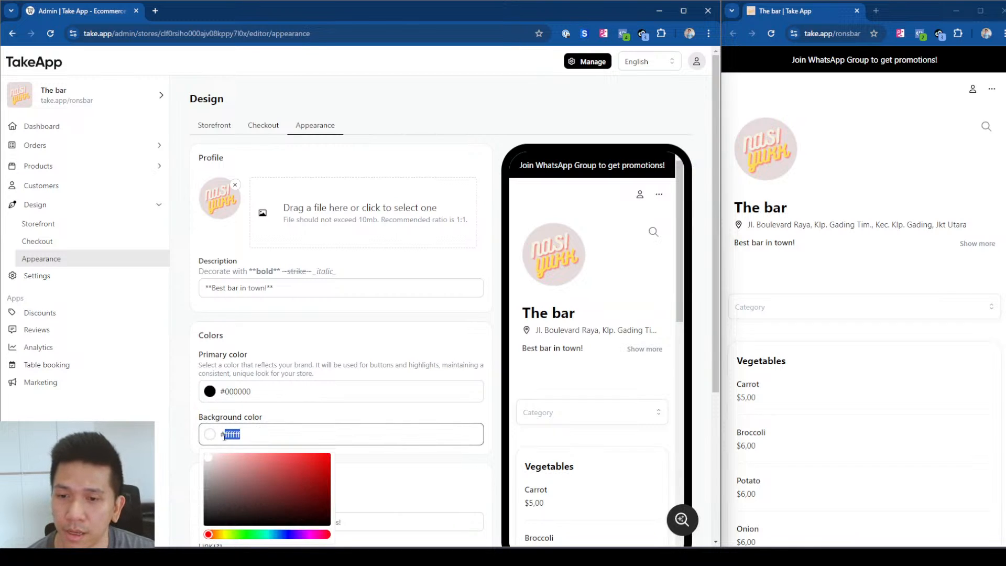
{"action": "left_click", "coordinate": [354, 417]}
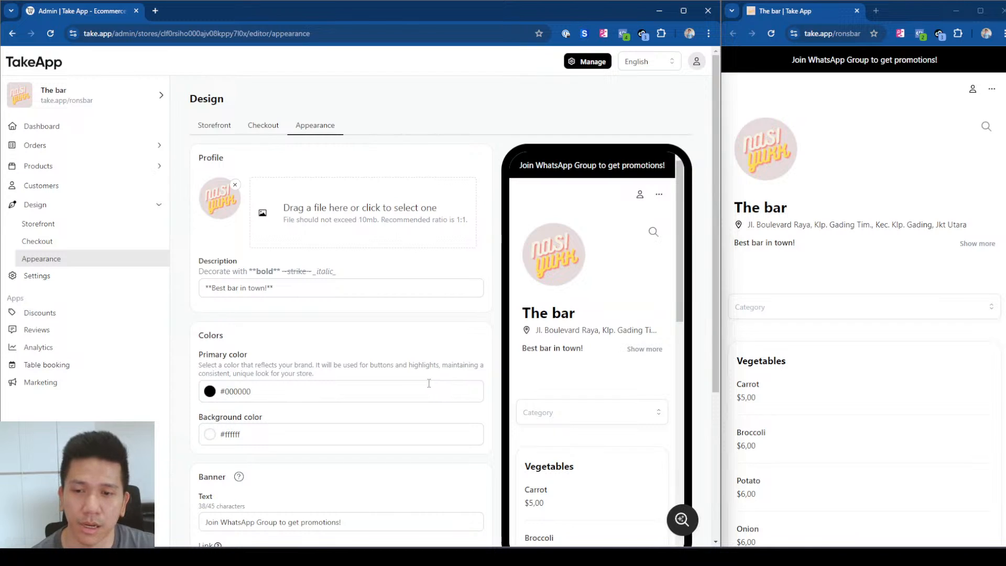
Step: Set the store's background color to the pale yellow #fffbe3 and save the design
{"action": "left_click", "coordinate": [238, 435]}
{"action": "triple_click", "coordinate": [239, 435]}
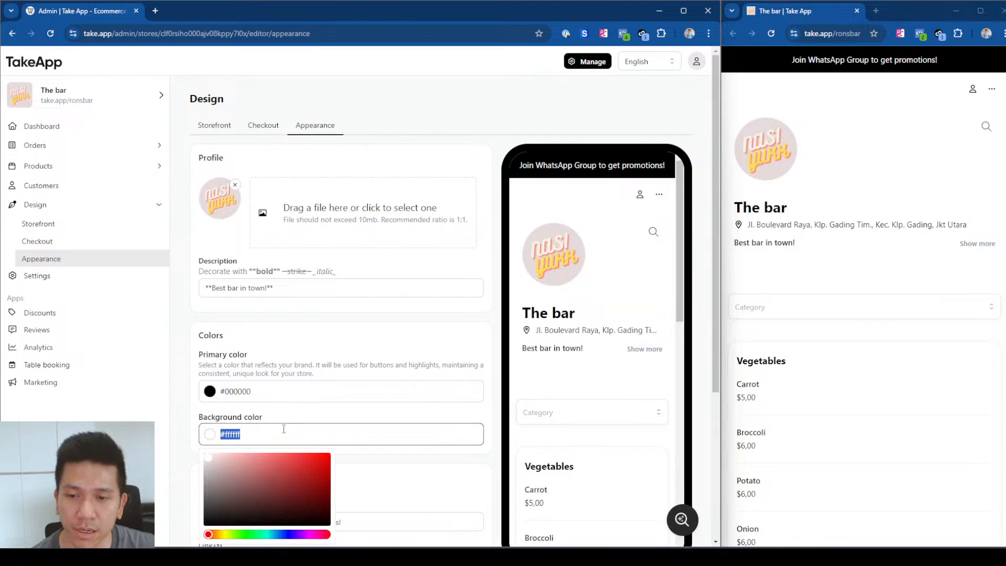
{"action": "left_click", "coordinate": [215, 535]}
{"action": "left_click_drag", "start_coordinate": [215, 535], "coordinate": [224, 534]}
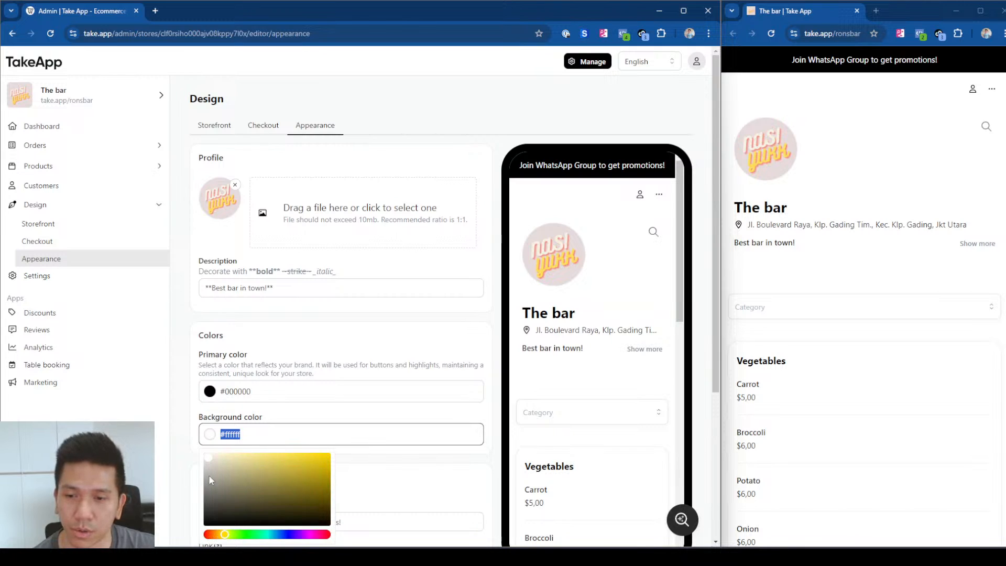
{"action": "mouse_move", "coordinate": [209, 457]}
{"action": "left_mouse_down"}
{"action": "mouse_move", "coordinate": [237, 466]}
{"action": "mouse_move", "coordinate": [221, 458]}
{"action": "left_mouse_up"}
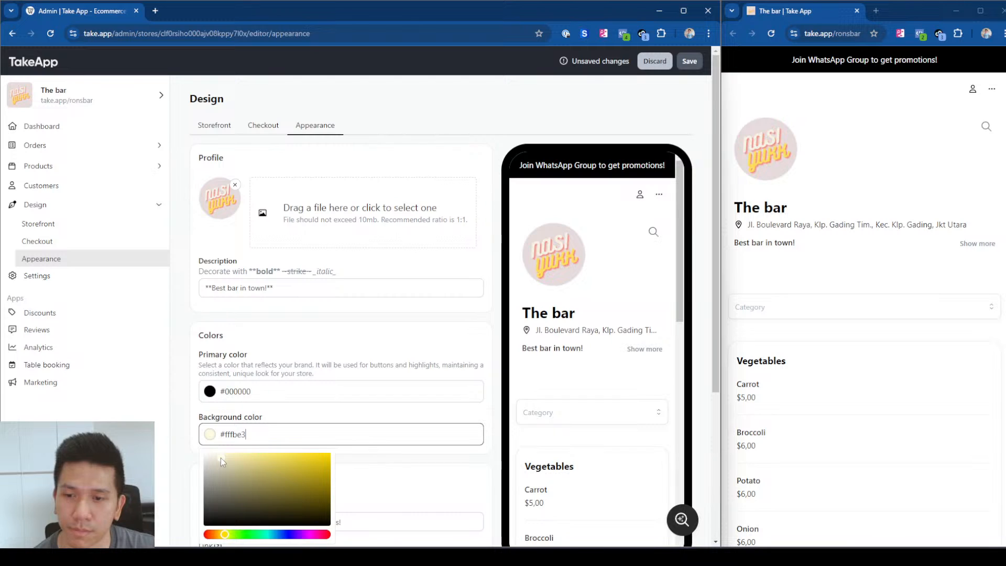
{"action": "double_click", "coordinate": [236, 434]}
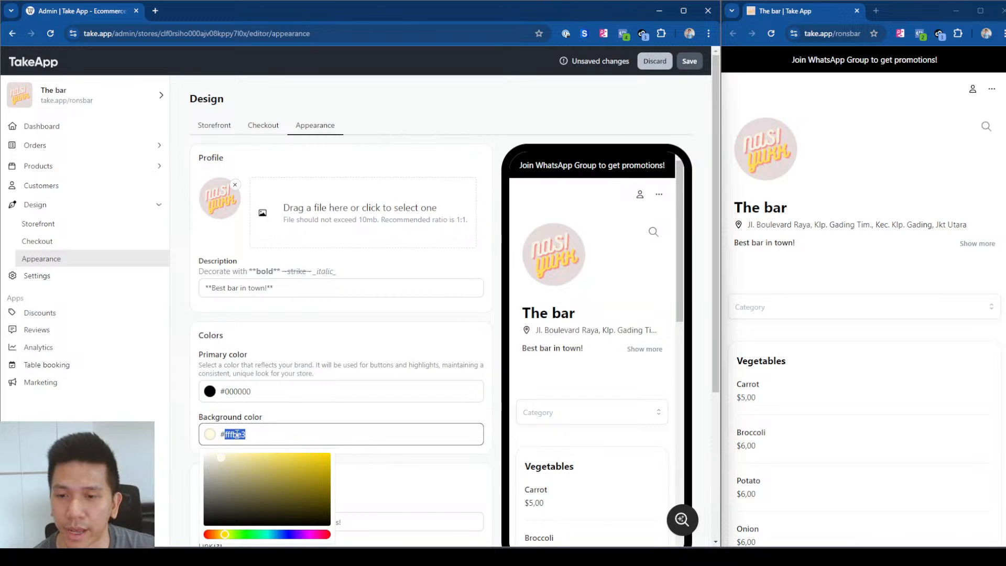
{"action": "left_click", "coordinate": [690, 61]}
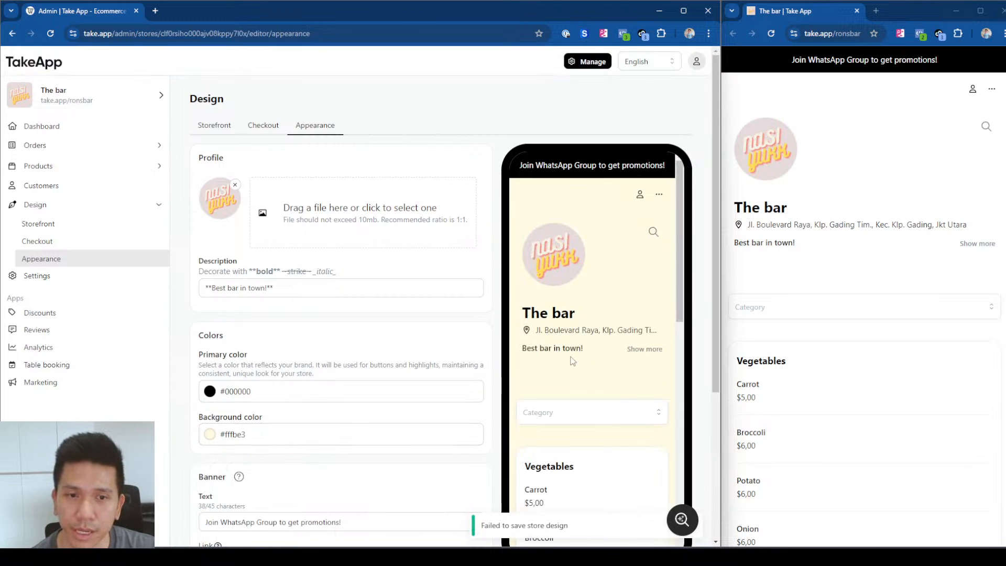
Step: Examine the background color throughout the phone preview of the storefront
{"action": "scroll", "coordinate": [591, 310], "scroll_direction": "down", "scroll_amount": 1}
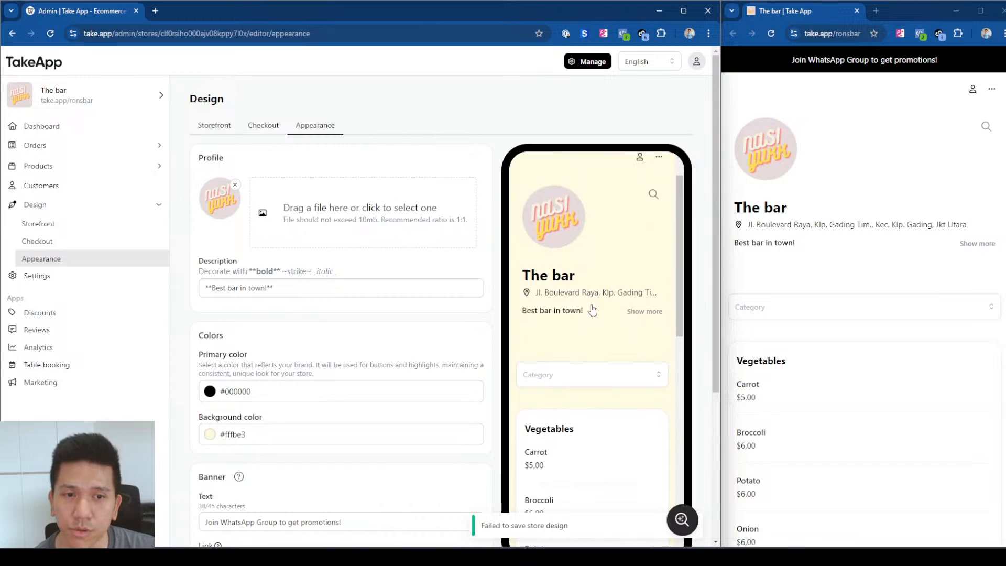
{"action": "scroll", "coordinate": [592, 310], "scroll_direction": "down", "scroll_amount": 2}
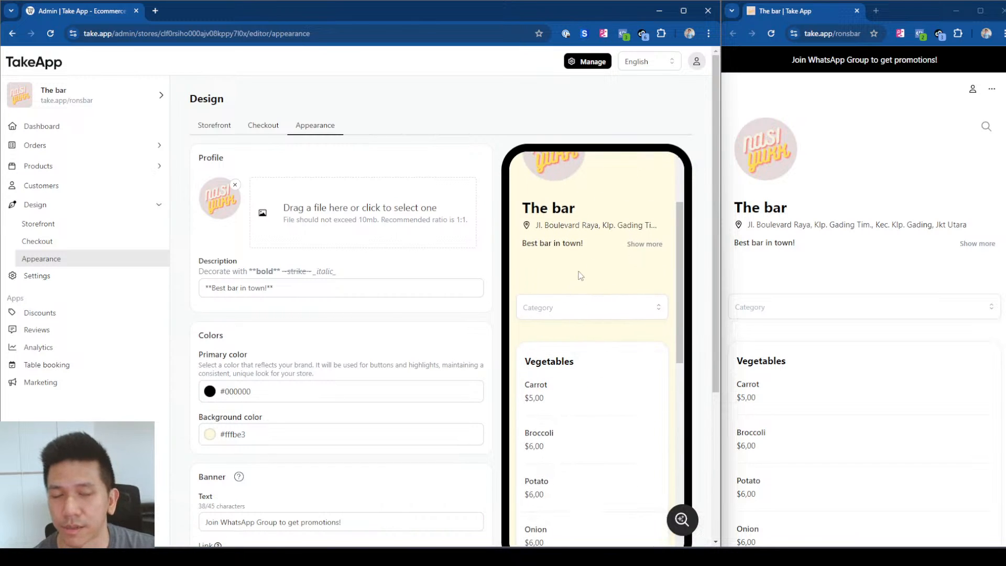
{"action": "scroll", "coordinate": [604, 262], "scroll_direction": "down", "scroll_amount": 5}
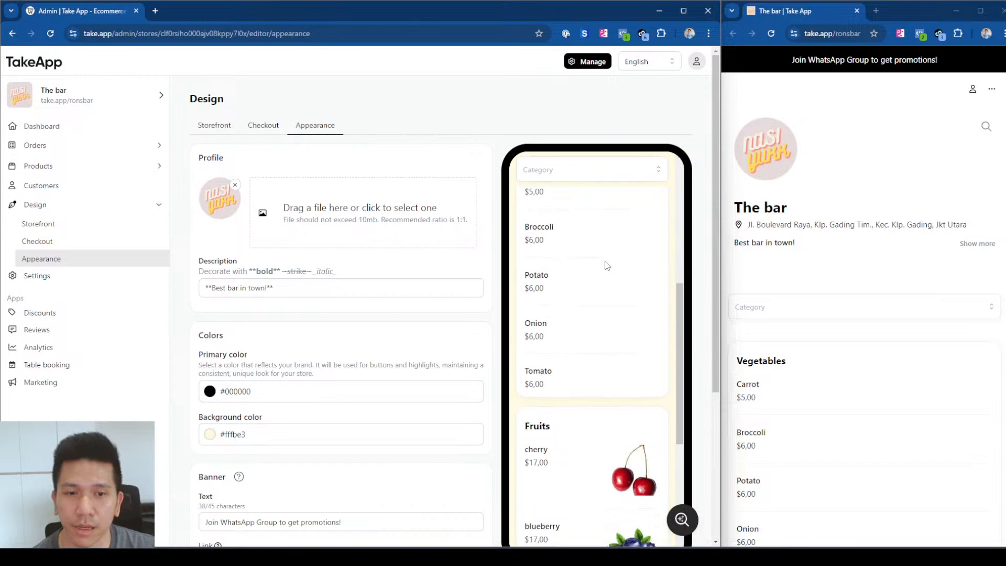
{"action": "left_click", "coordinate": [252, 392]}
{"action": "left_click_drag", "start_coordinate": [251, 392], "coordinate": [216, 398]}
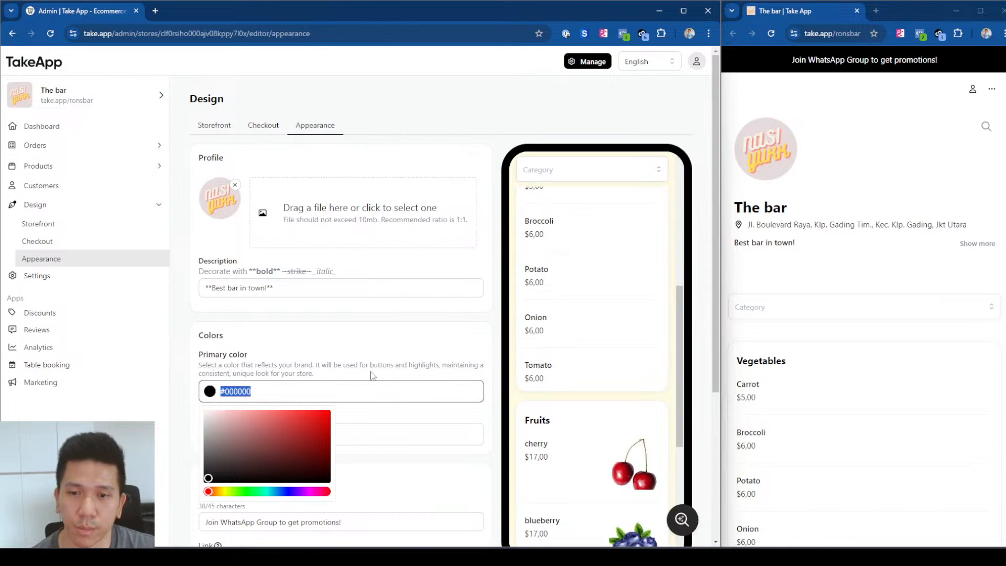
{"action": "scroll", "coordinate": [593, 346], "scroll_direction": "up", "scroll_amount": 7}
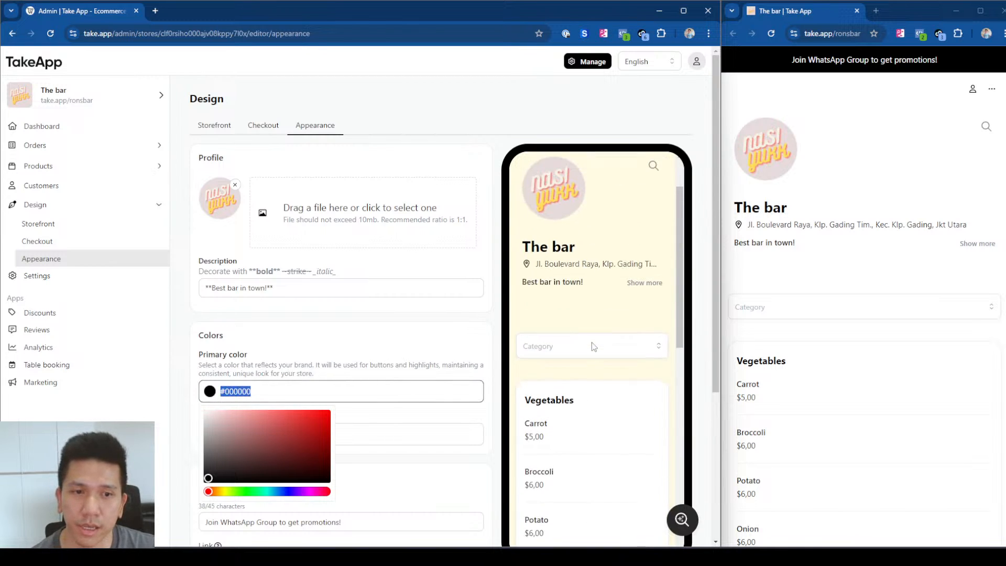
Step: Reload the live storefront to check its background, and open the Carrot product
{"action": "left_click", "coordinate": [882, 208]}
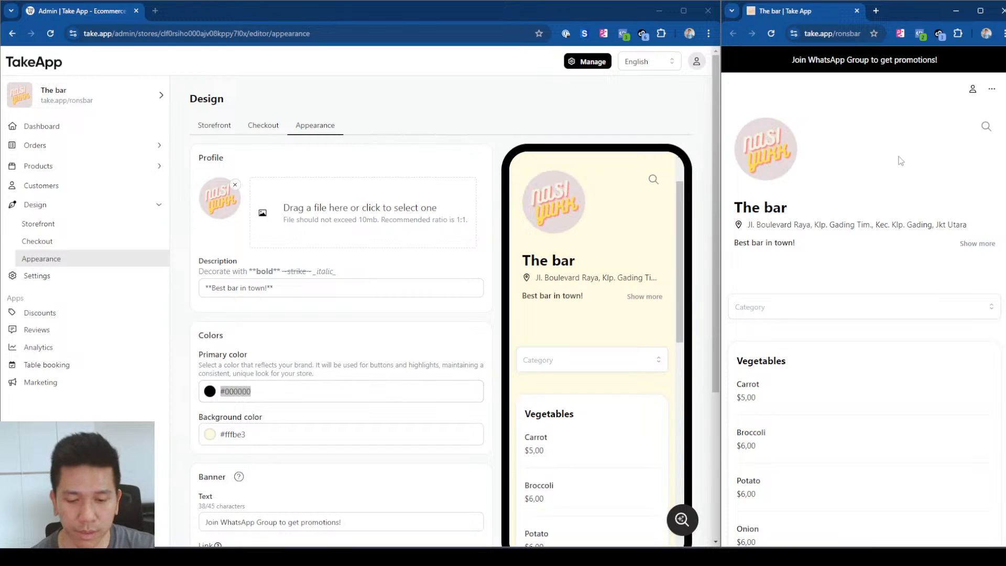
{"action": "scroll", "coordinate": [906, 191], "scroll_direction": "down", "scroll_amount": 2}
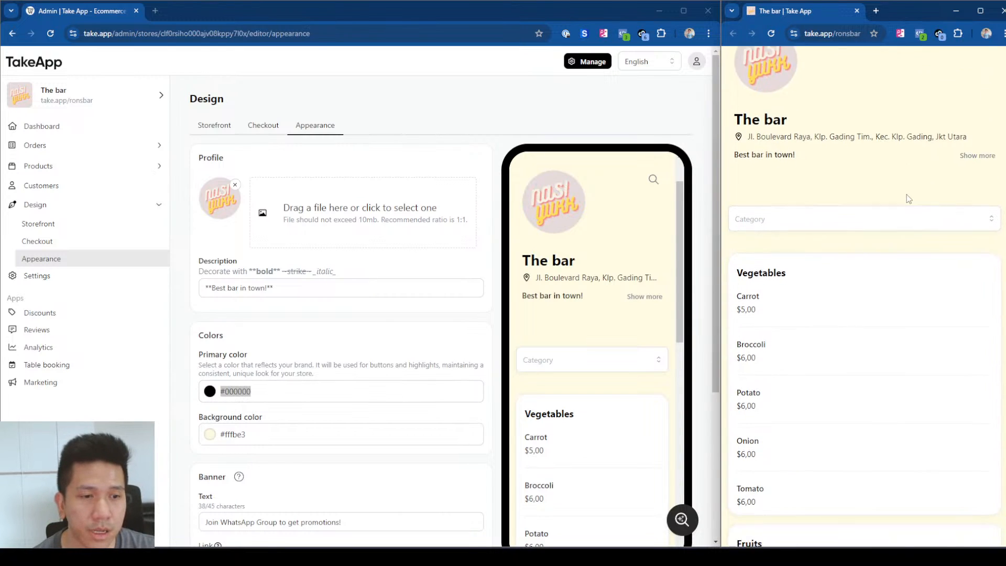
{"action": "scroll", "coordinate": [907, 198], "scroll_direction": "down", "scroll_amount": 2}
{"action": "left_click", "coordinate": [893, 252]}
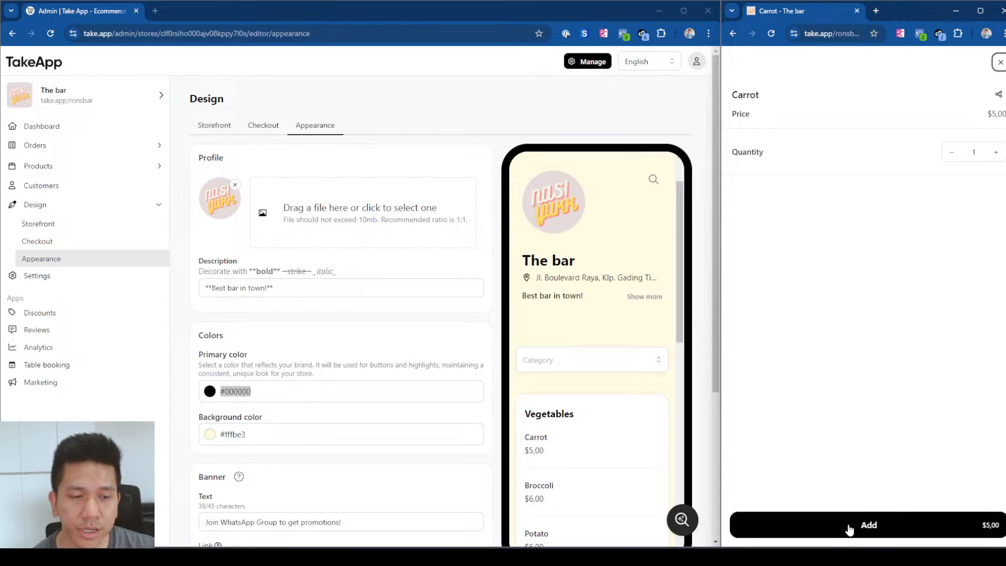
Step: Set the store's primary color to the orange #f2821f and save the design
{"action": "left_click", "coordinate": [245, 396]}
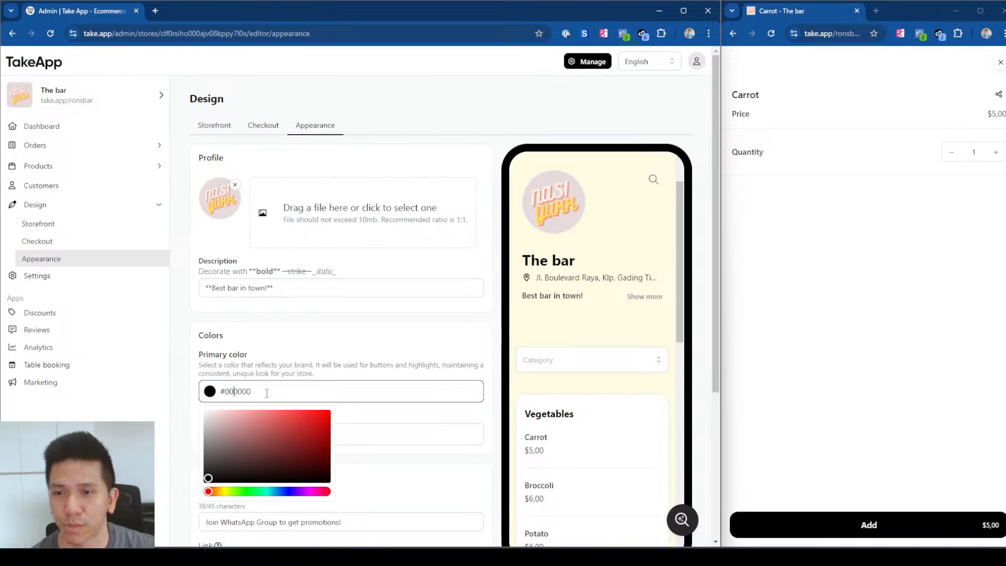
{"action": "left_click_drag", "start_coordinate": [265, 393], "coordinate": [227, 396]}
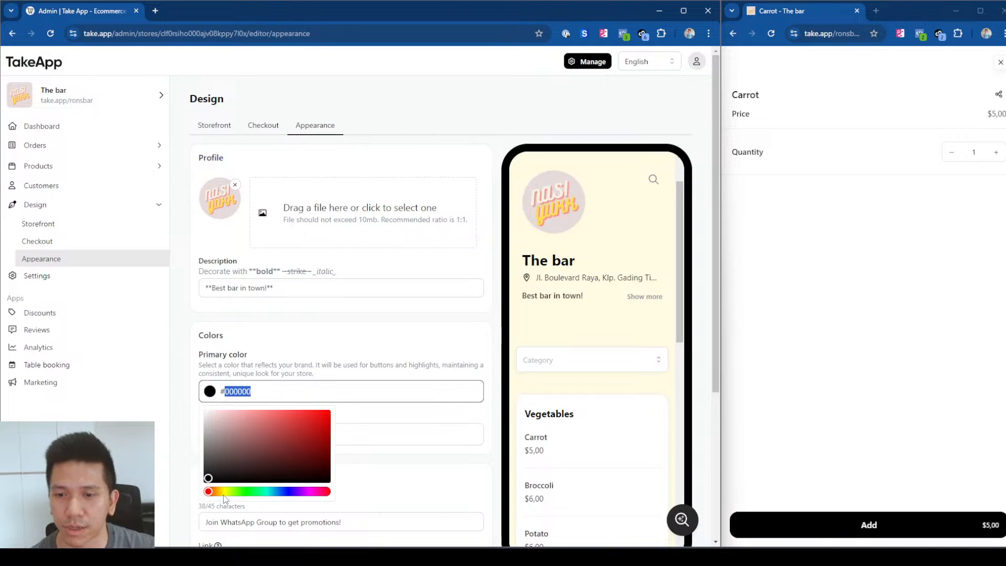
{"action": "mouse_move", "coordinate": [209, 492]}
{"action": "left_mouse_down"}
{"action": "mouse_move", "coordinate": [210, 476]}
{"action": "mouse_move", "coordinate": [258, 469]}
{"action": "mouse_move", "coordinate": [320, 424]}
{"action": "mouse_move", "coordinate": [312, 422]}
{"action": "left_mouse_up"}
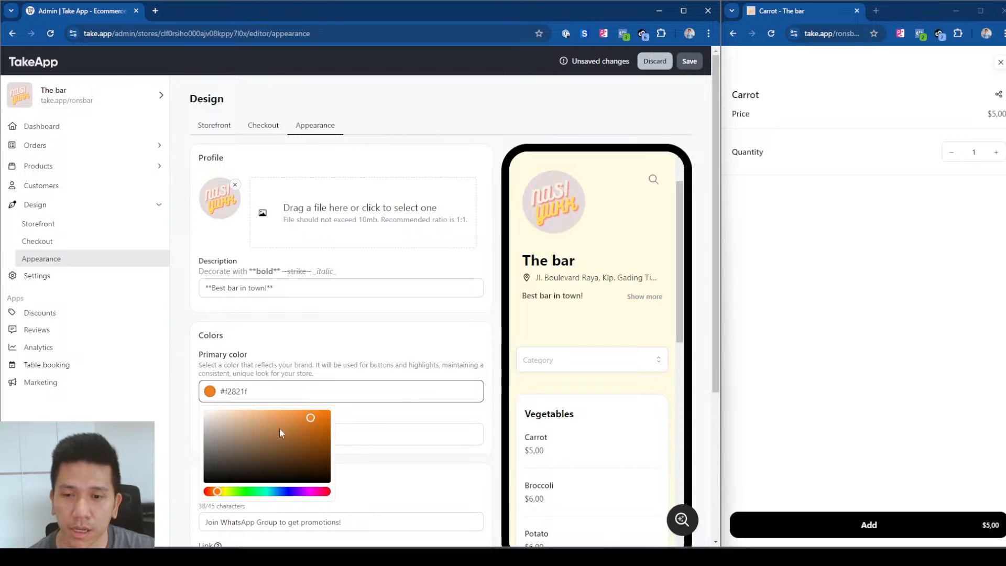
{"action": "left_click", "coordinate": [689, 61]}
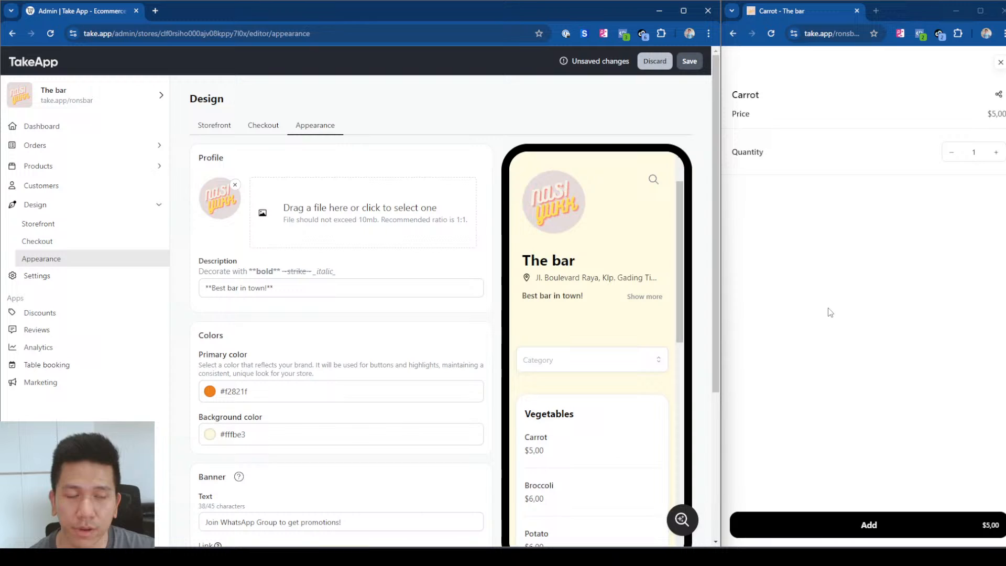
Step: Reload the live Carrot product page to check the Add button's color, and close the product
{"action": "left_click", "coordinate": [880, 386]}
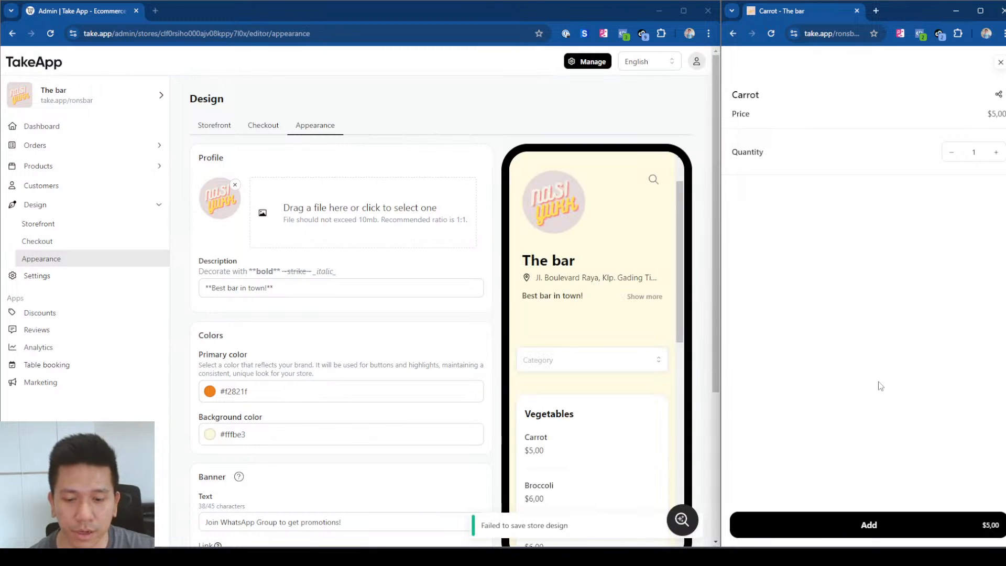
{"action": "key", "text": "F5"}
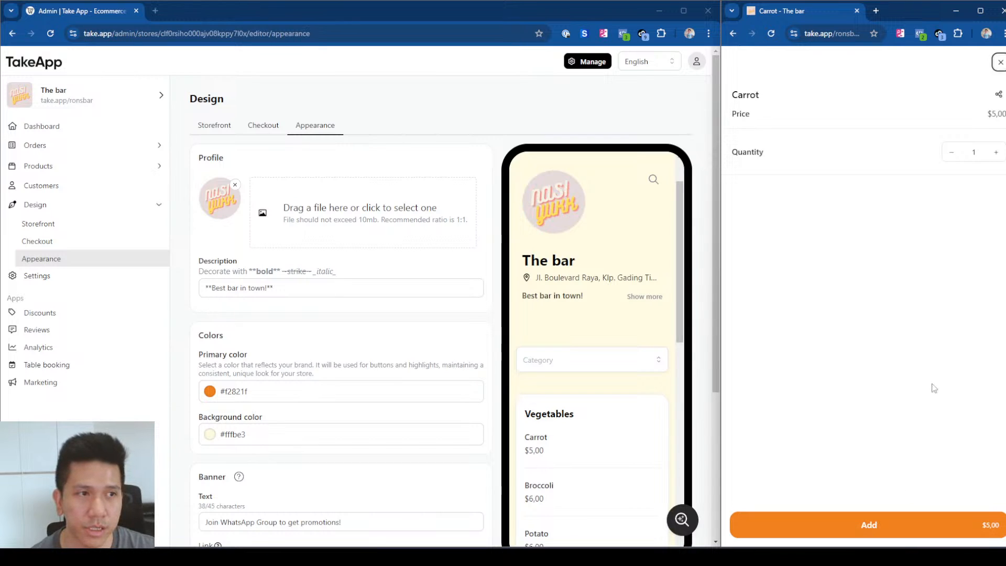
{"action": "left_click", "coordinate": [999, 64]}
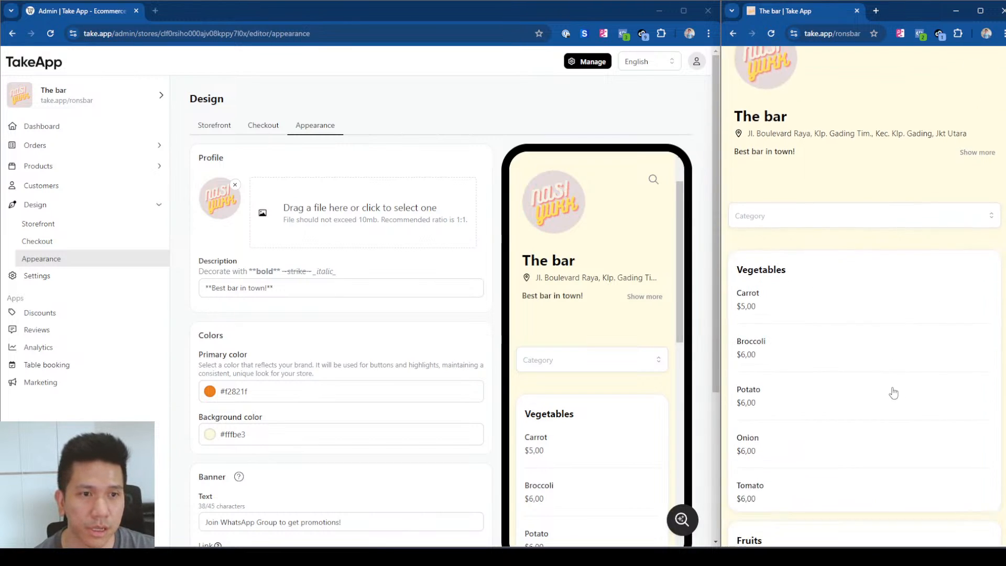
Step: Add one cherry from the Fruits category to the cart with the special remark "test"
{"action": "scroll", "coordinate": [893, 392], "scroll_direction": "down", "scroll_amount": 5}
{"action": "left_click", "coordinate": [784, 205]}
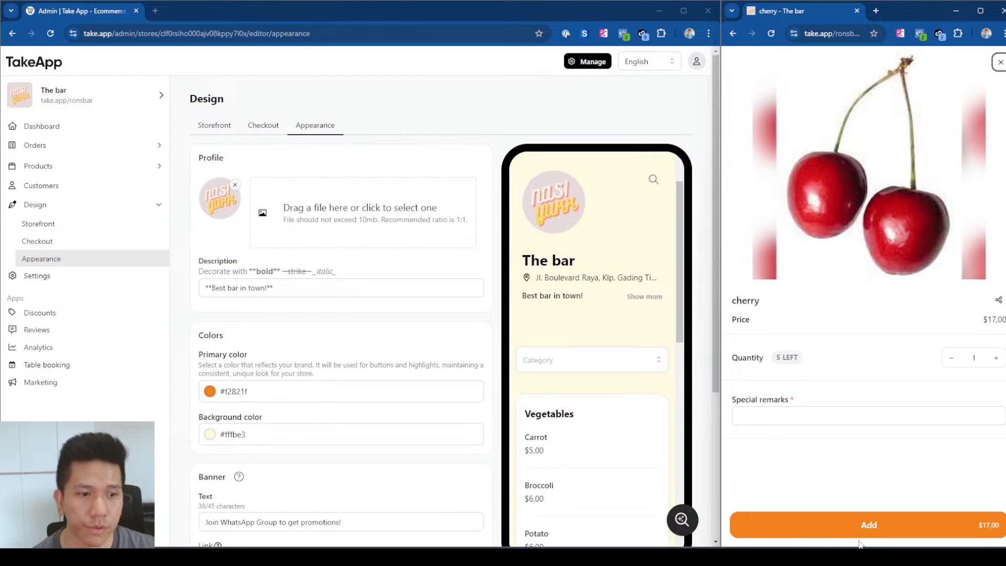
{"action": "left_click", "coordinate": [837, 517]}
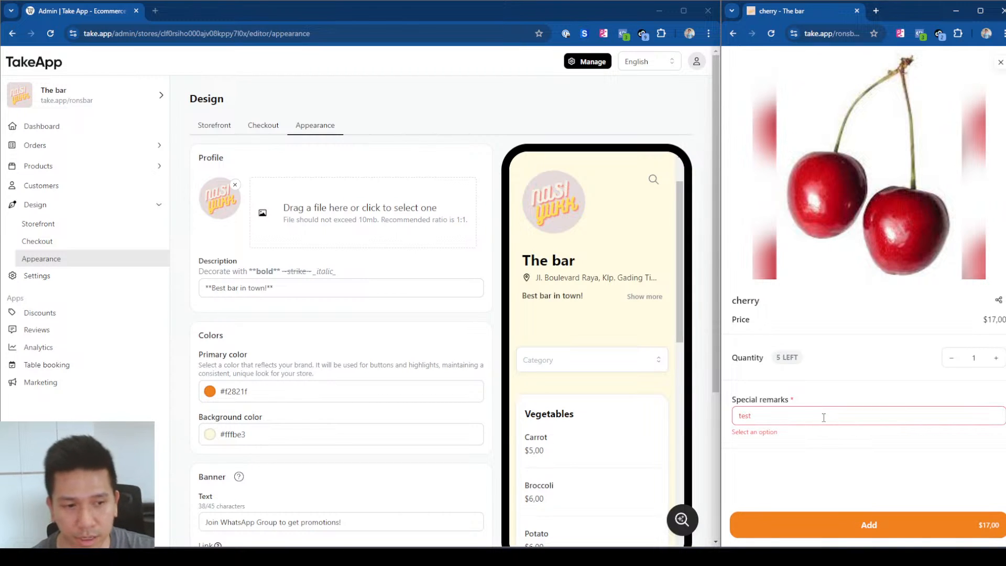
{"action": "left_click", "coordinate": [859, 523]}
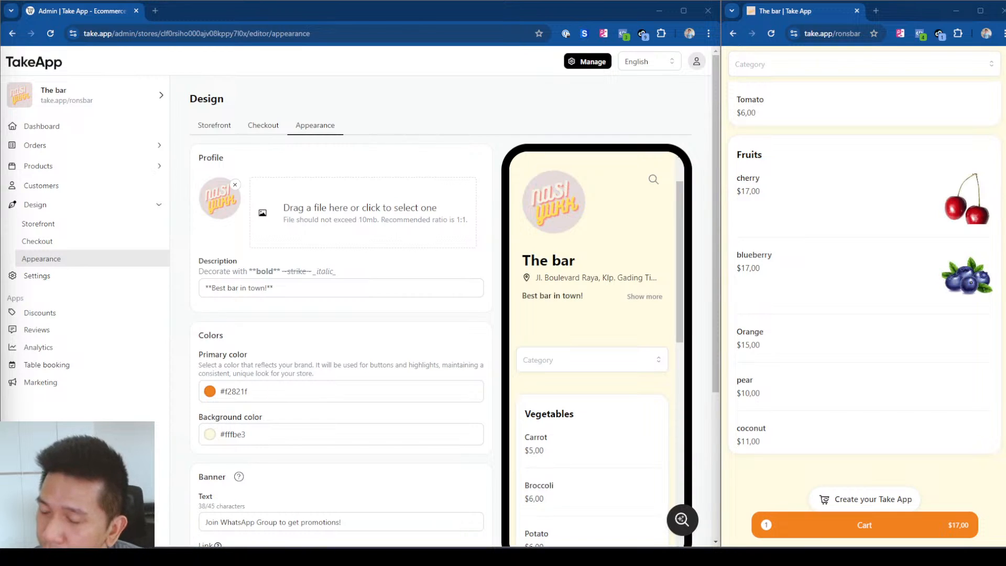
Step: Review the primary and background color codes in the design's color settings
{"action": "left_click", "coordinate": [265, 435]}
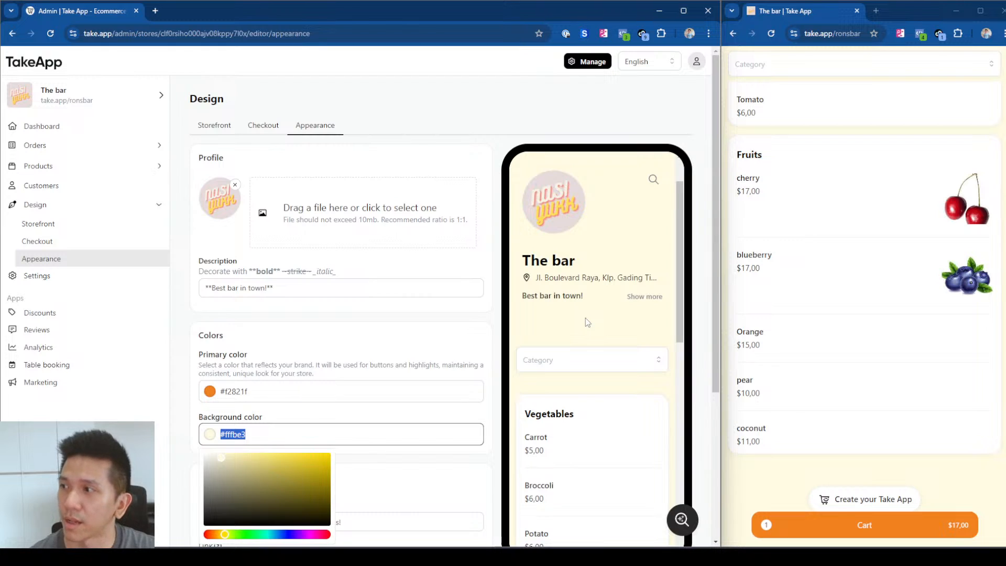
{"action": "left_click", "coordinate": [265, 392]}
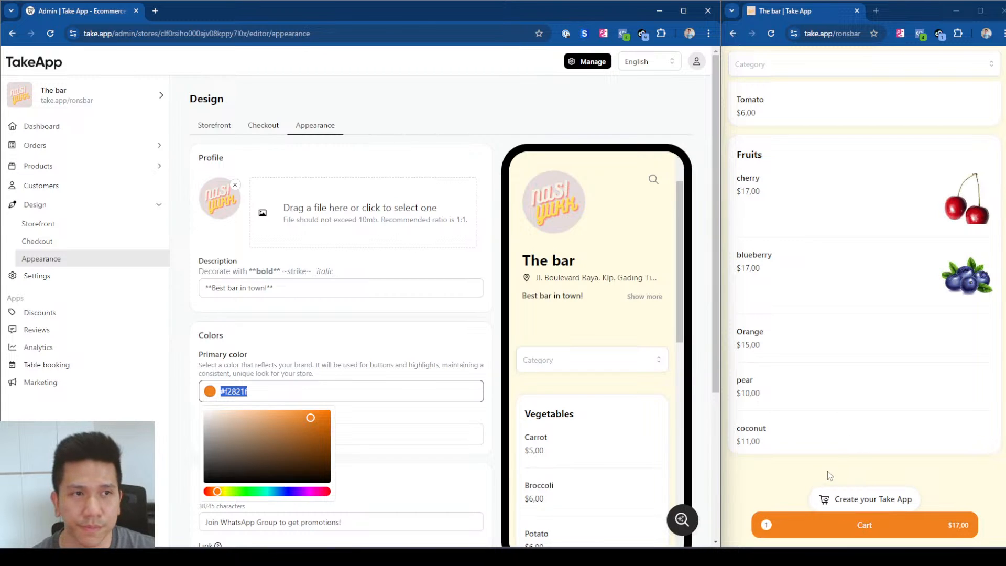
{"action": "left_click", "coordinate": [376, 419]}
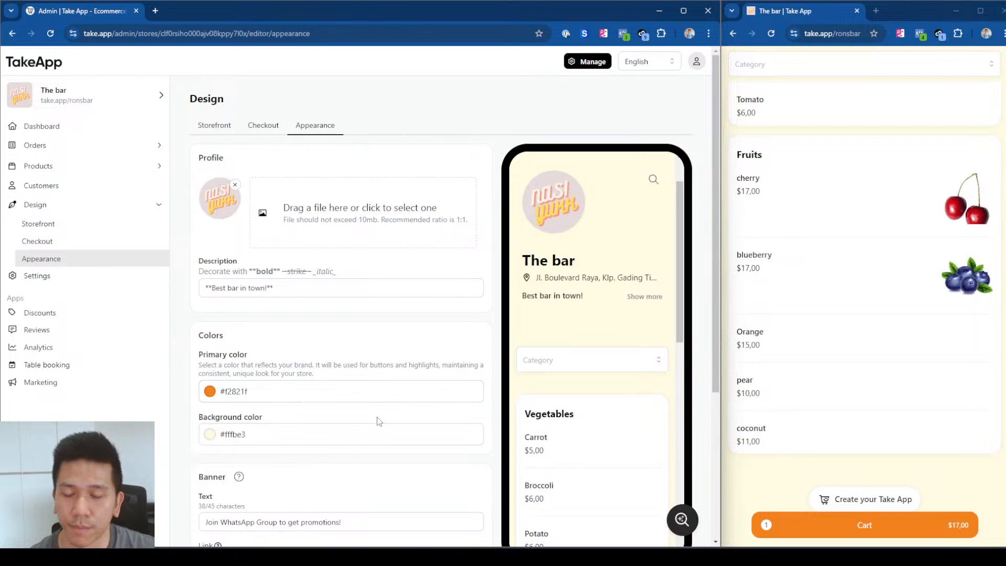
{"action": "left_click", "coordinate": [269, 440]}
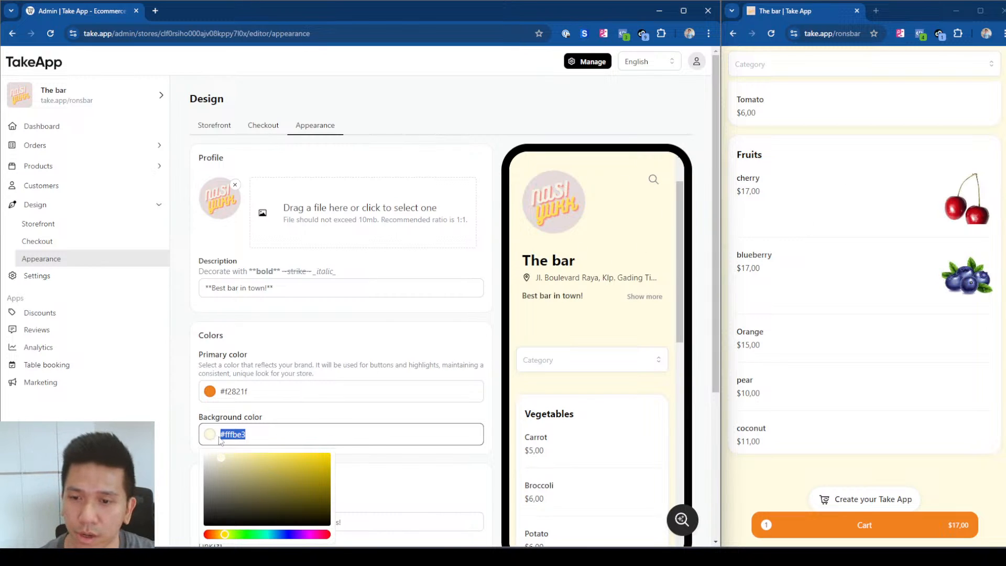
{"action": "left_click", "coordinate": [235, 434]}
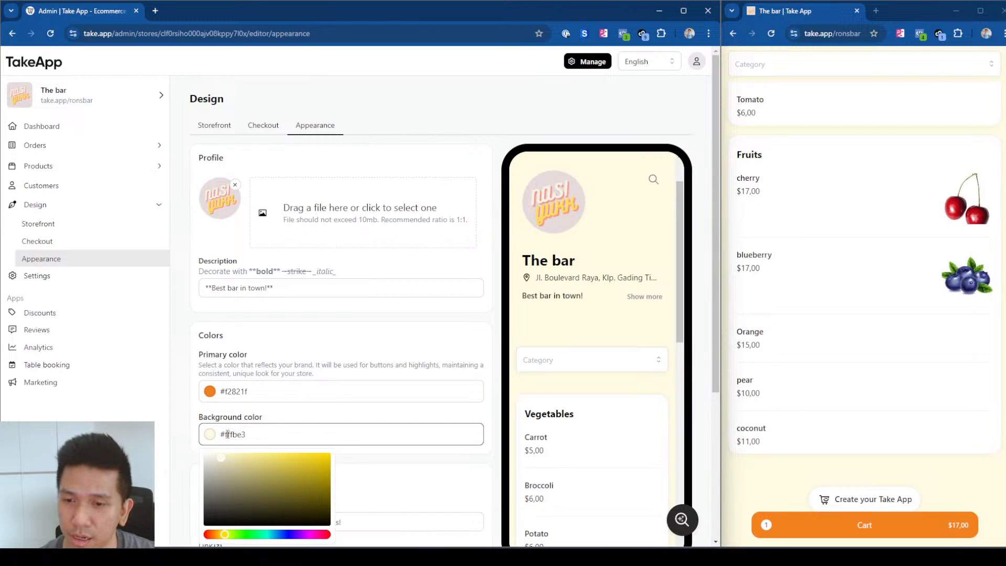
{"action": "left_click_drag", "start_coordinate": [227, 434], "coordinate": [254, 435]}
{"action": "left_click_drag", "start_coordinate": [255, 390], "coordinate": [227, 396]}
{"action": "left_click", "coordinate": [162, 454]}
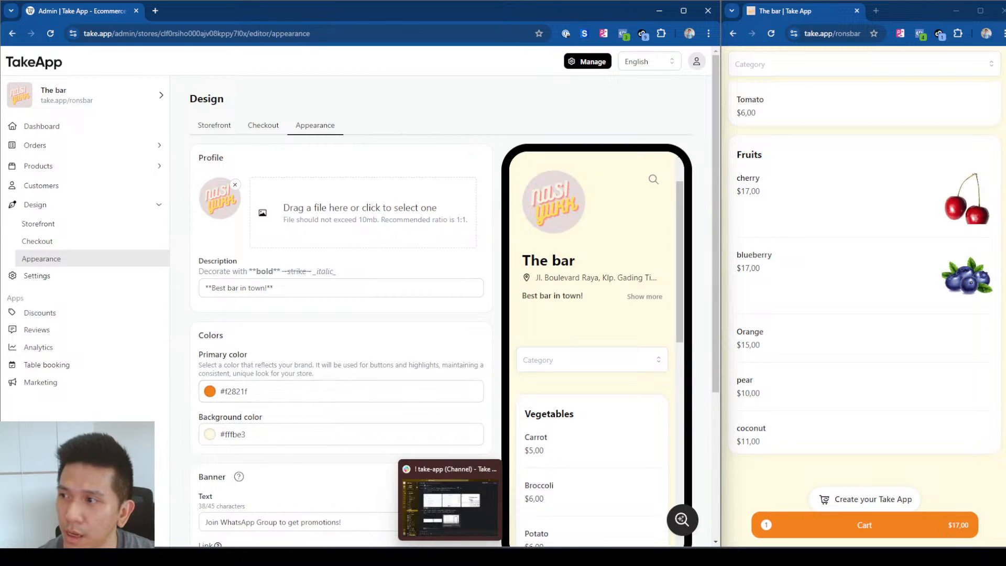
Step: Review the banner text and link in the appearance settings and compare them with the live storefront's banner
{"action": "scroll", "coordinate": [263, 468], "scroll_direction": "down", "scroll_amount": 3}
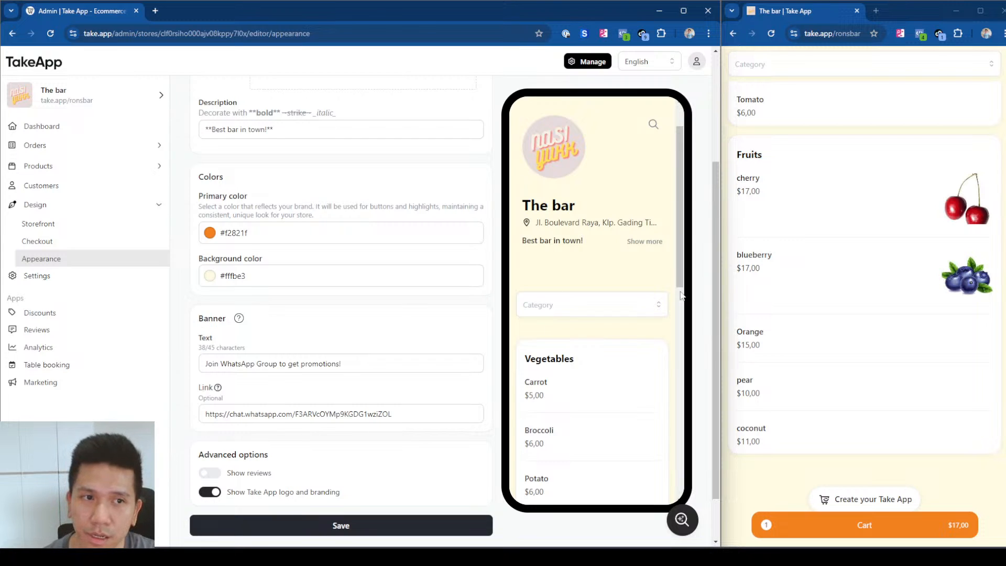
{"action": "scroll", "coordinate": [899, 323], "scroll_direction": "up", "scroll_amount": 5}
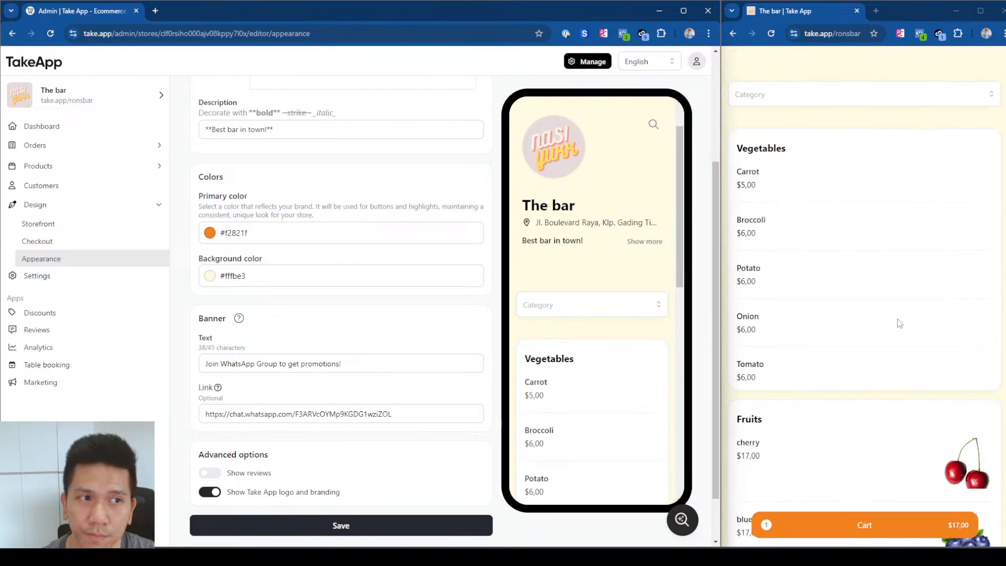
{"action": "scroll", "coordinate": [899, 323], "scroll_direction": "up", "scroll_amount": 4}
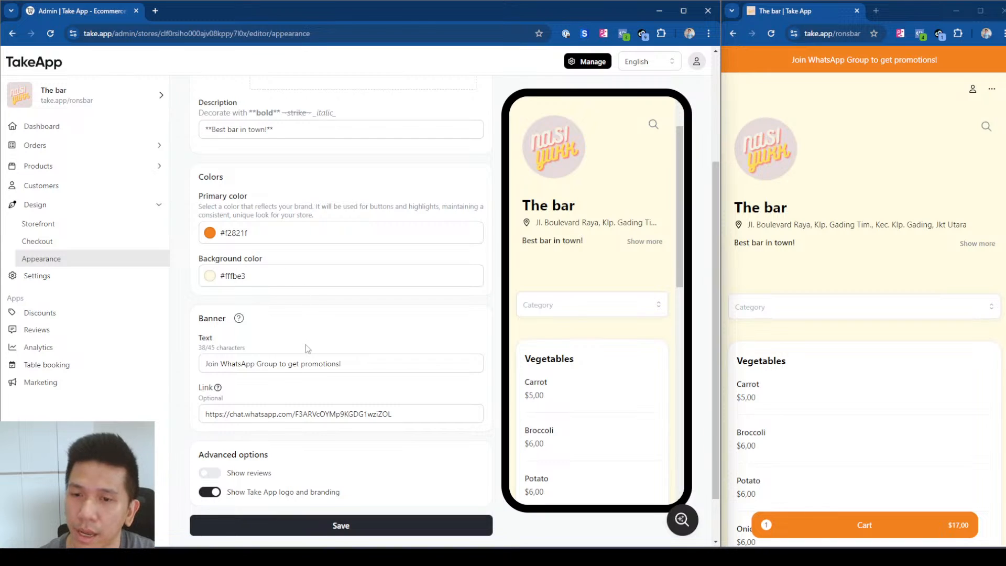
{"action": "left_click_drag", "start_coordinate": [359, 364], "coordinate": [195, 365]}
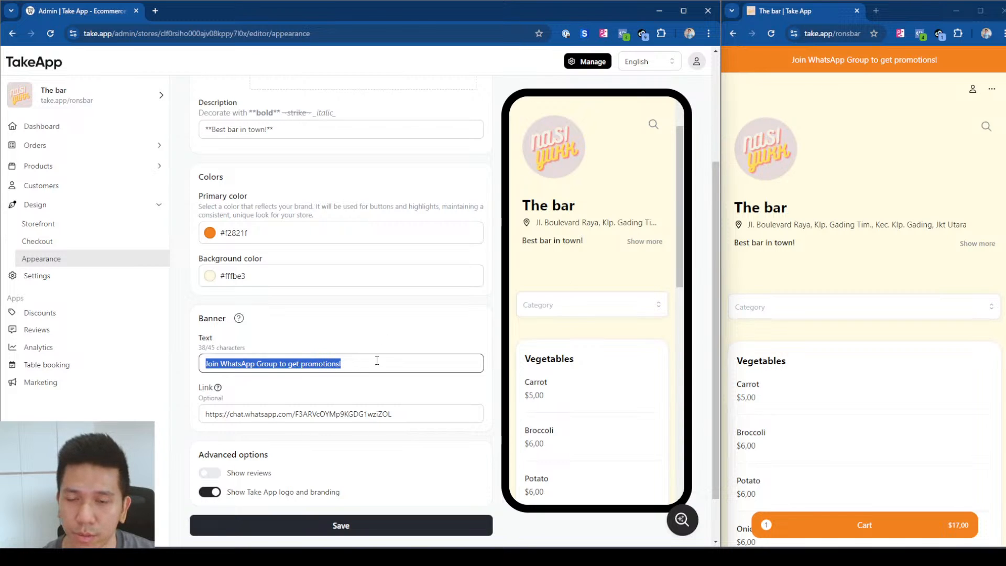
{"action": "left_click_drag", "start_coordinate": [415, 416], "coordinate": [202, 415]}
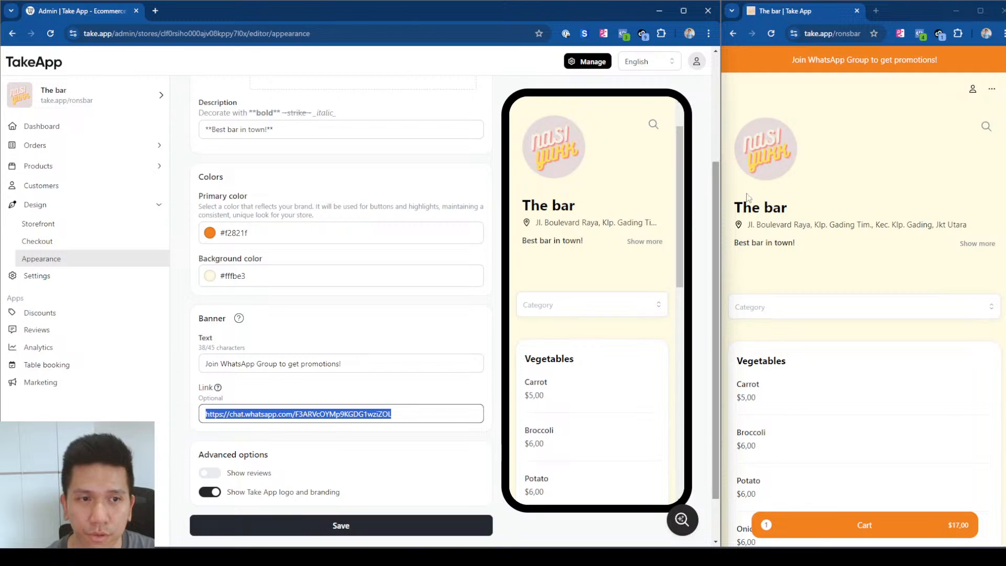
Step: Enable Show reviews, save the design, and reload the live storefront to check the reviews
{"action": "left_click", "coordinate": [215, 475]}
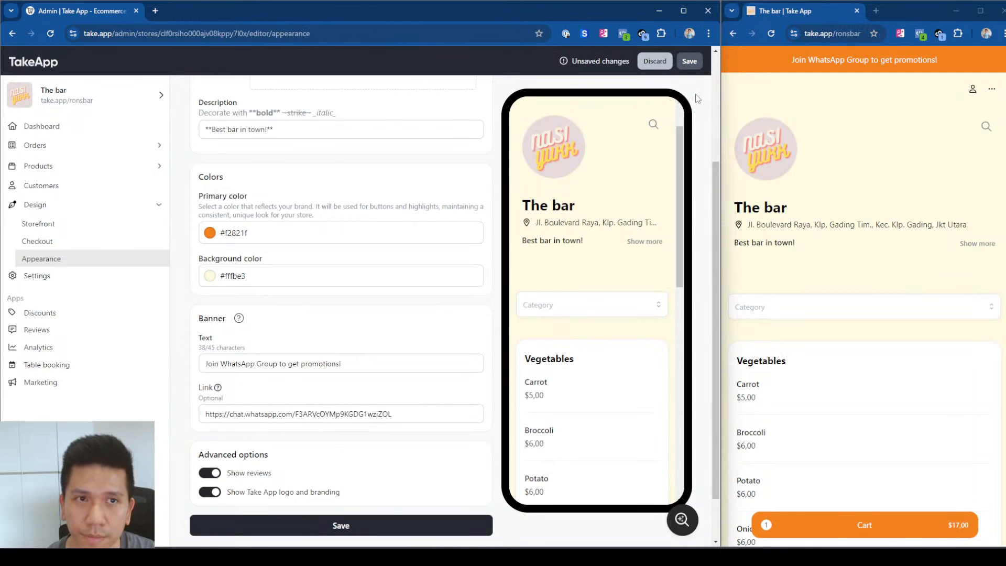
{"action": "left_click", "coordinate": [690, 61]}
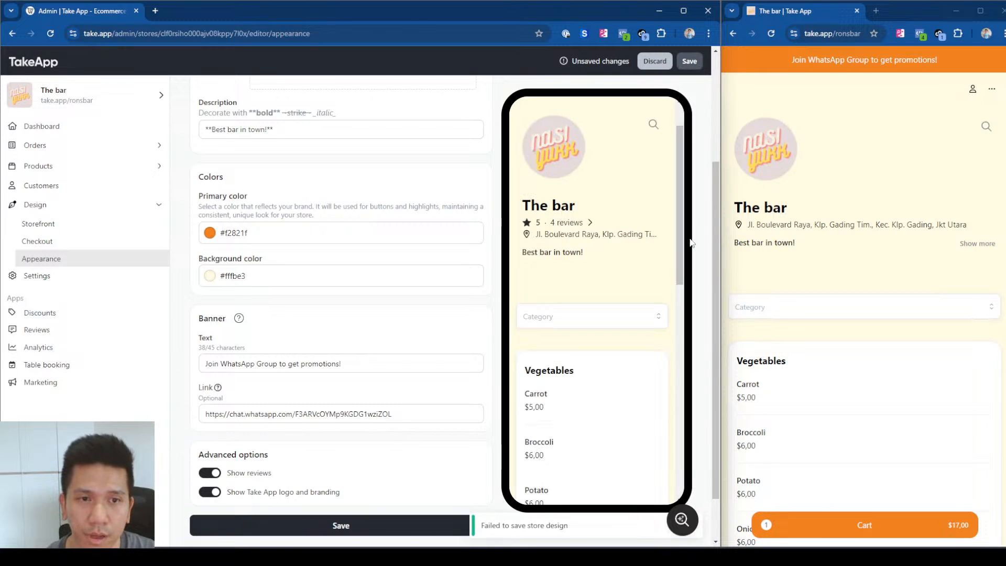
{"action": "left_click", "coordinate": [840, 196]}
{"action": "key", "text": "F5"}
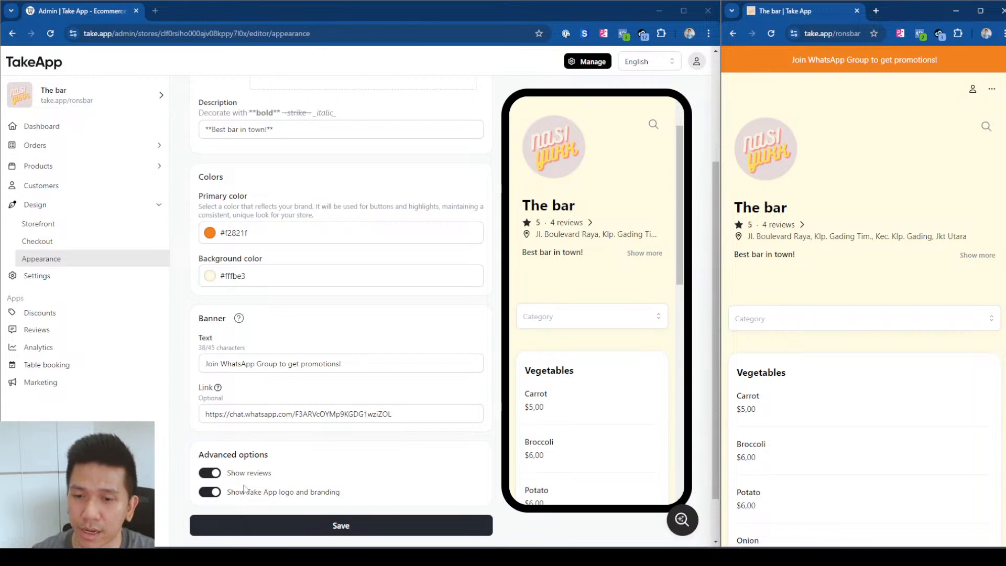
Step: Disable the Take App logo and branding, save the design, and reload the live storefront to check its footer
{"action": "left_click", "coordinate": [668, 232]}
{"action": "scroll", "coordinate": [660, 367], "scroll_direction": "down", "scroll_amount": 10}
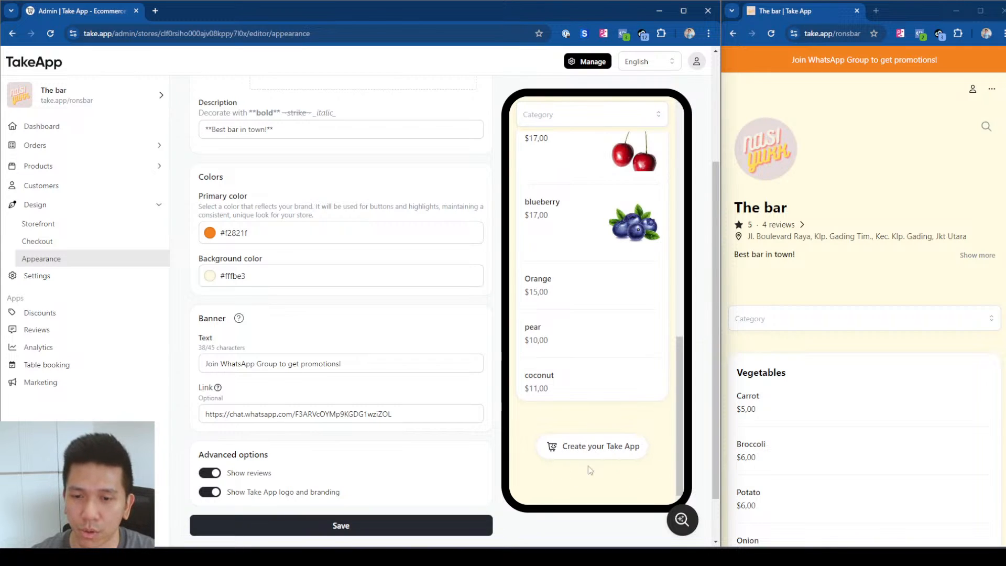
{"action": "left_click", "coordinate": [212, 494]}
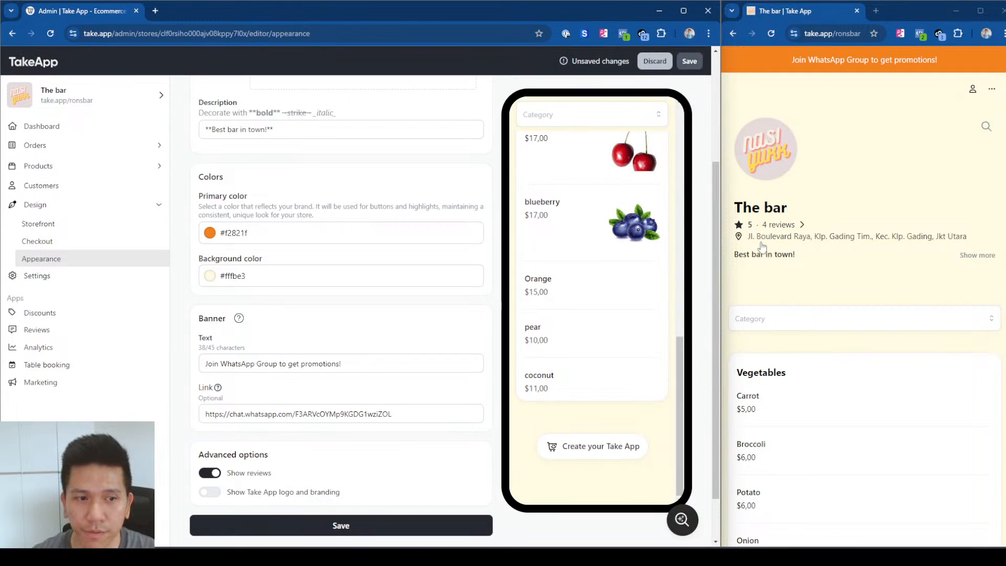
{"action": "scroll", "coordinate": [869, 348], "scroll_direction": "down", "scroll_amount": 10}
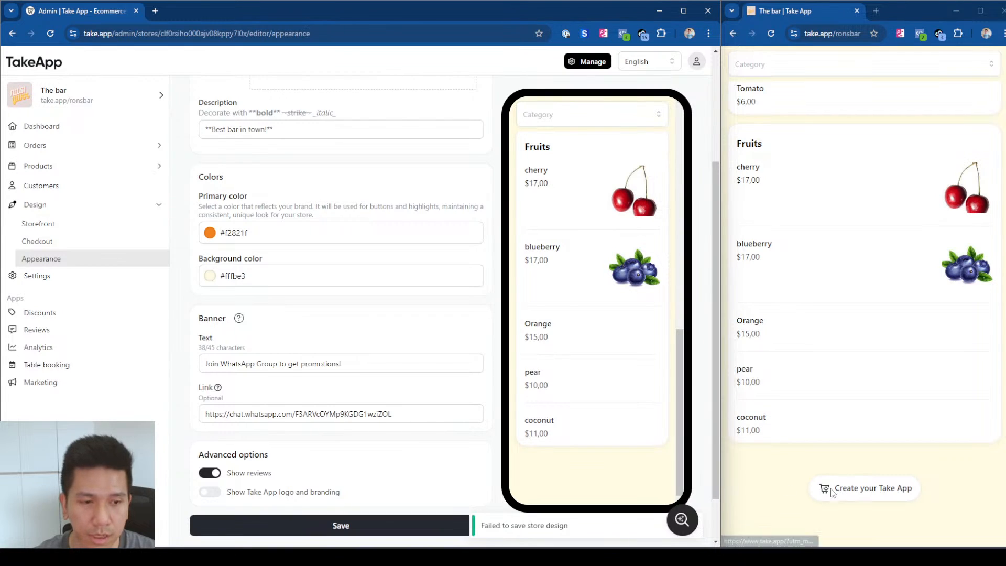
{"action": "left_click", "coordinate": [791, 498]}
{"action": "key", "text": "F5"}
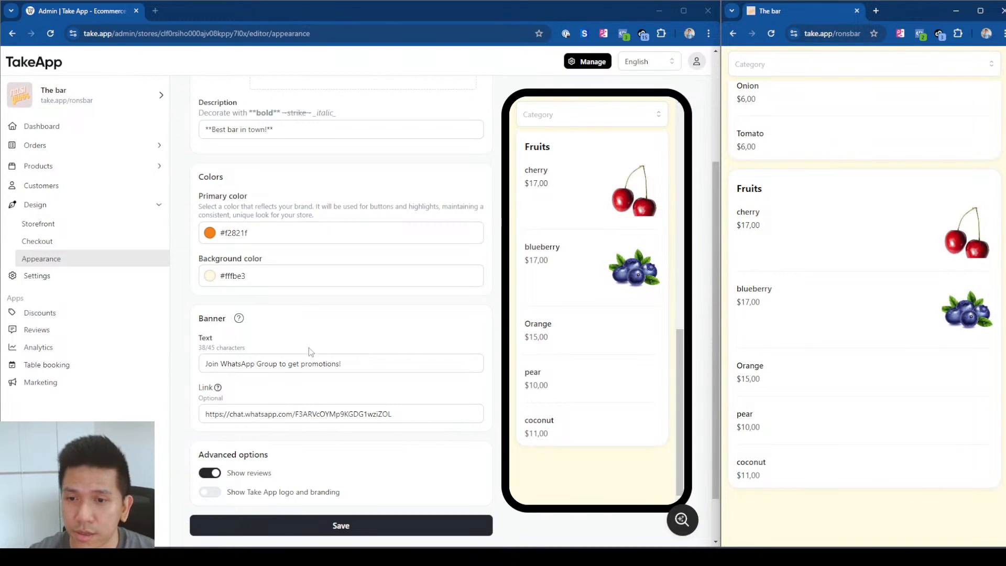
Step: Review the store description in the profile settings and compare it with the design preview
{"action": "scroll", "coordinate": [310, 350], "scroll_direction": "up", "scroll_amount": 3}
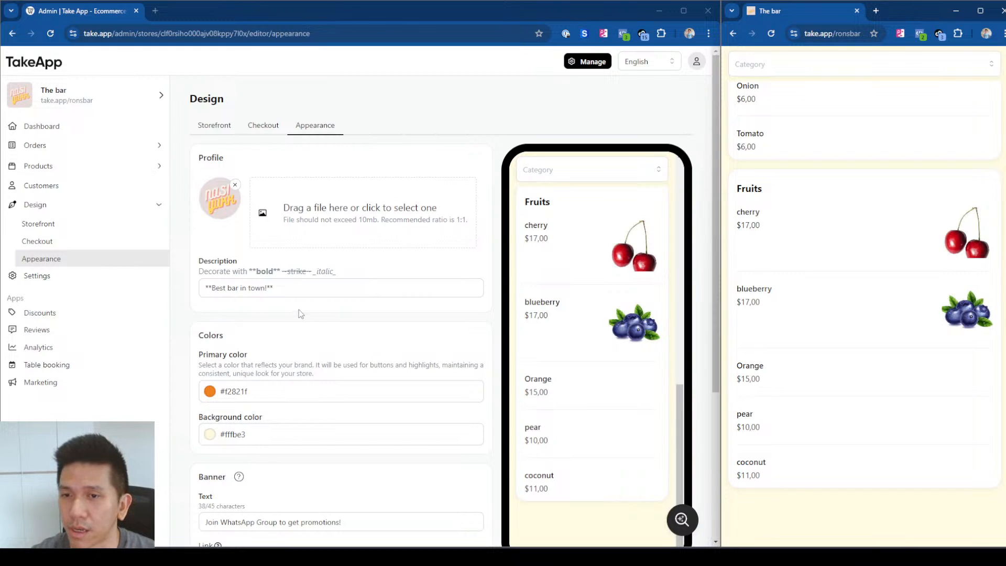
{"action": "left_click_drag", "start_coordinate": [282, 288], "coordinate": [199, 297]}
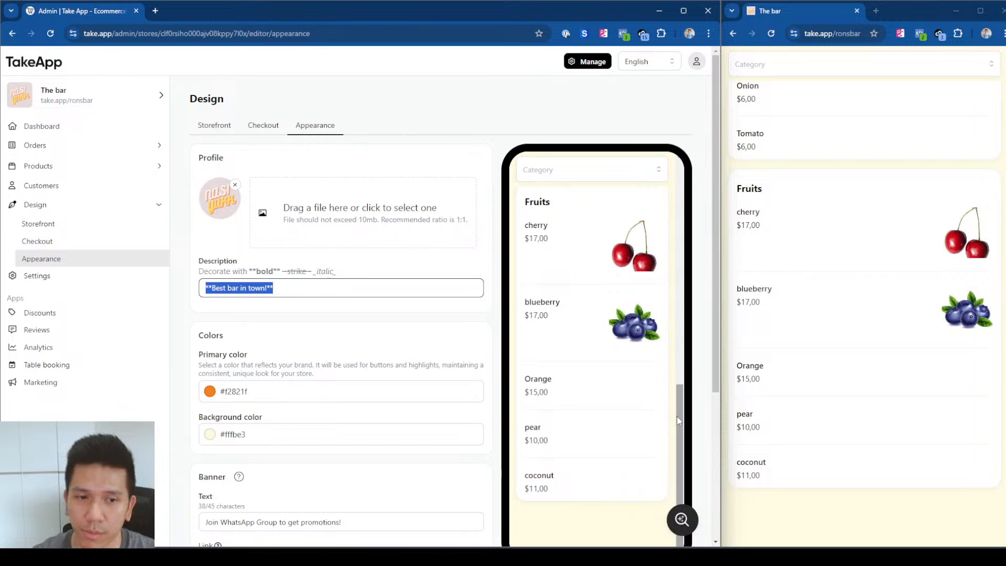
{"action": "left_click_drag", "start_coordinate": [677, 416], "coordinate": [673, 201]}
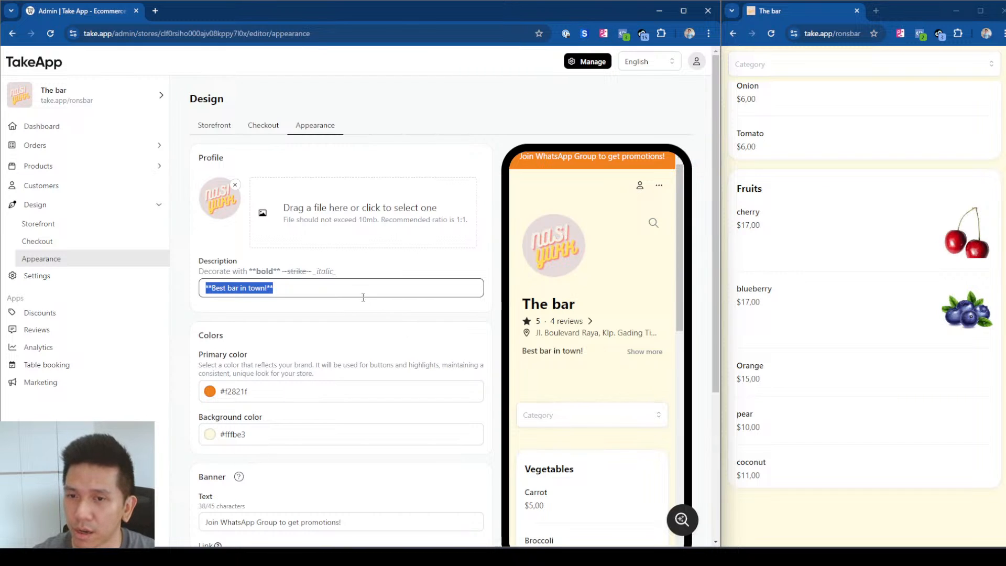
{"action": "left_click", "coordinate": [316, 293]}
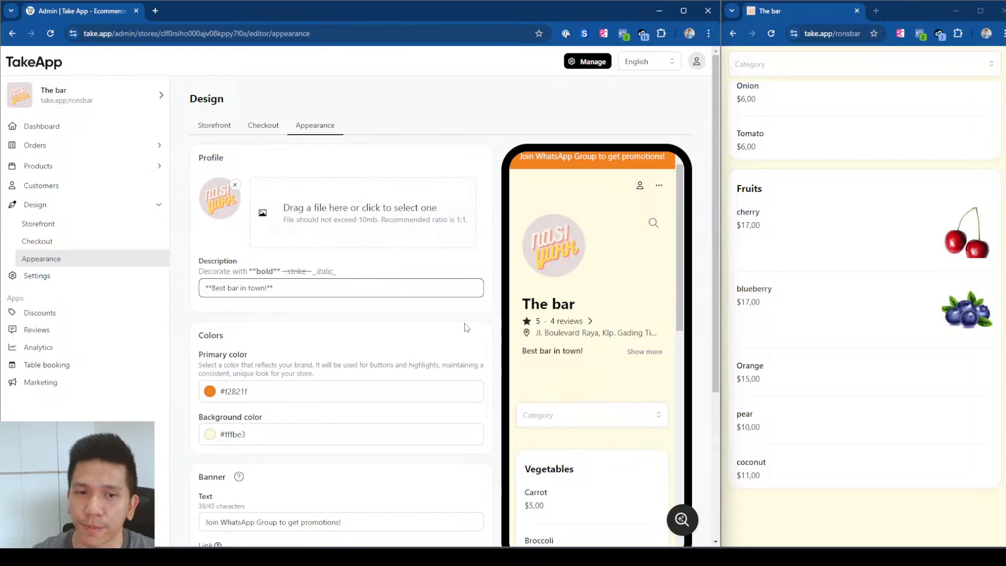
Step: Open the Storefront design page and view the card types that can be added
{"action": "left_click", "coordinate": [75, 229]}
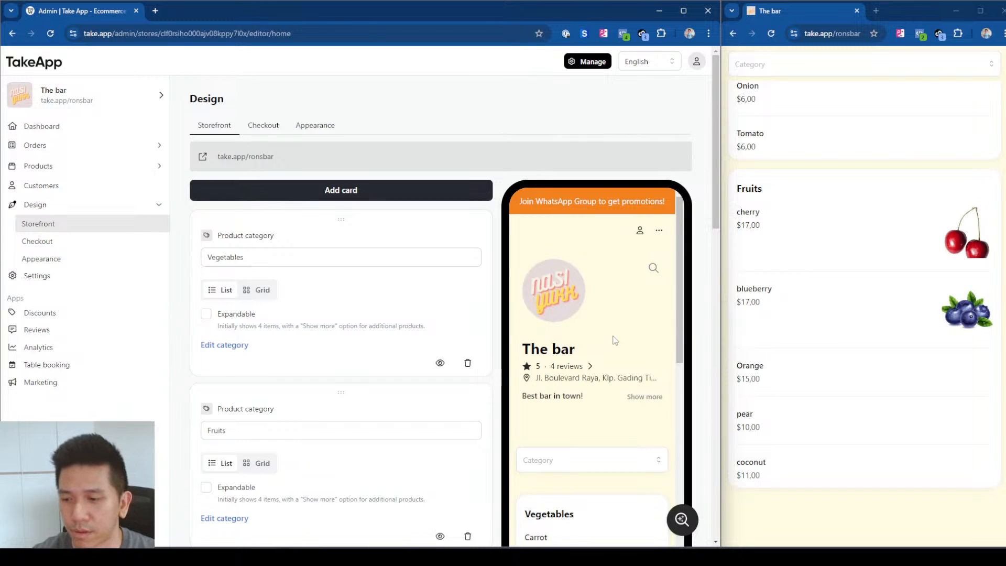
{"action": "left_click", "coordinate": [55, 108]}
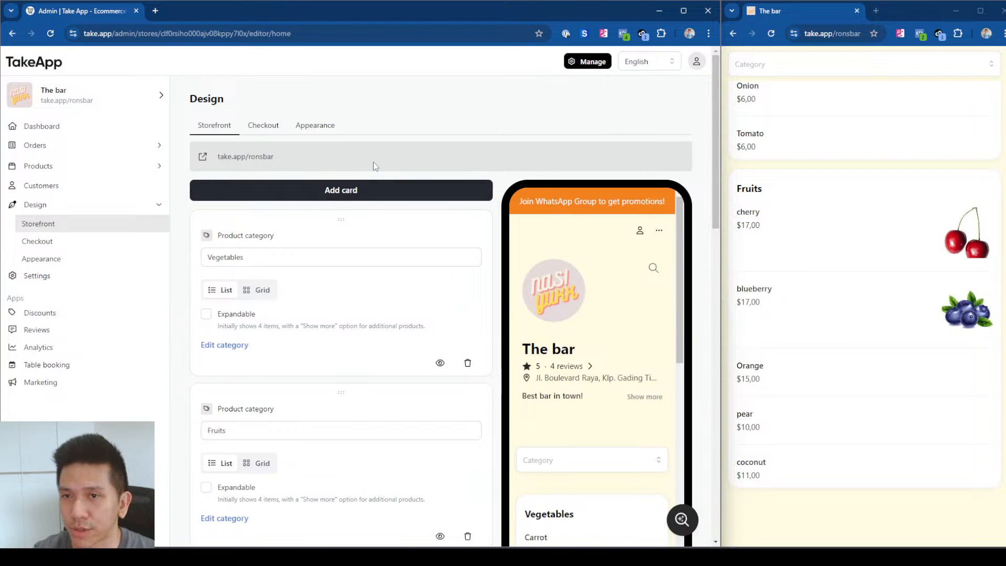
{"action": "left_click", "coordinate": [354, 194]}
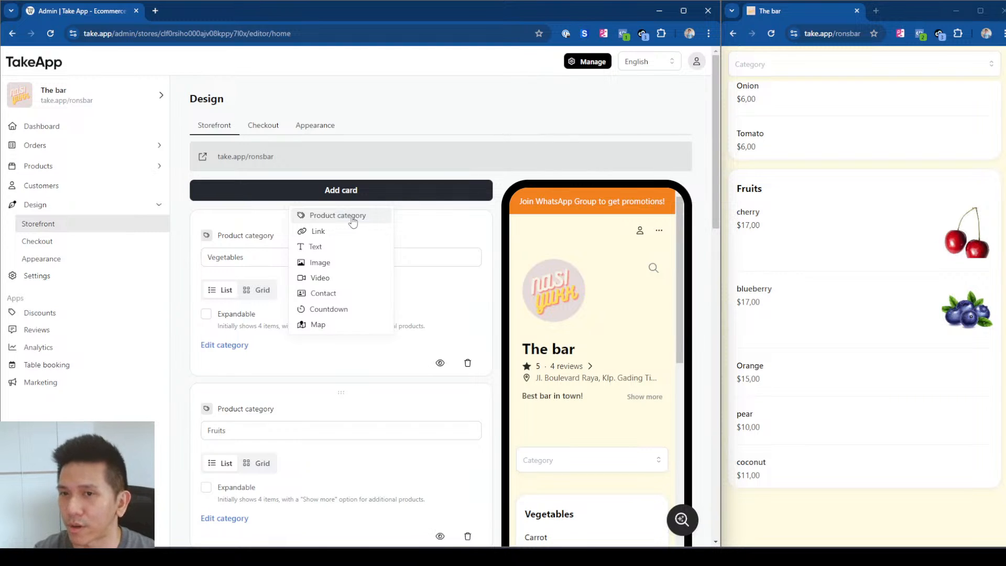
Step: Examine the Vegetables product category card and compare it with the Vegetables section on the live storefront
{"action": "left_click", "coordinate": [278, 237]}
{"action": "left_click_drag", "start_coordinate": [278, 237], "coordinate": [219, 235]}
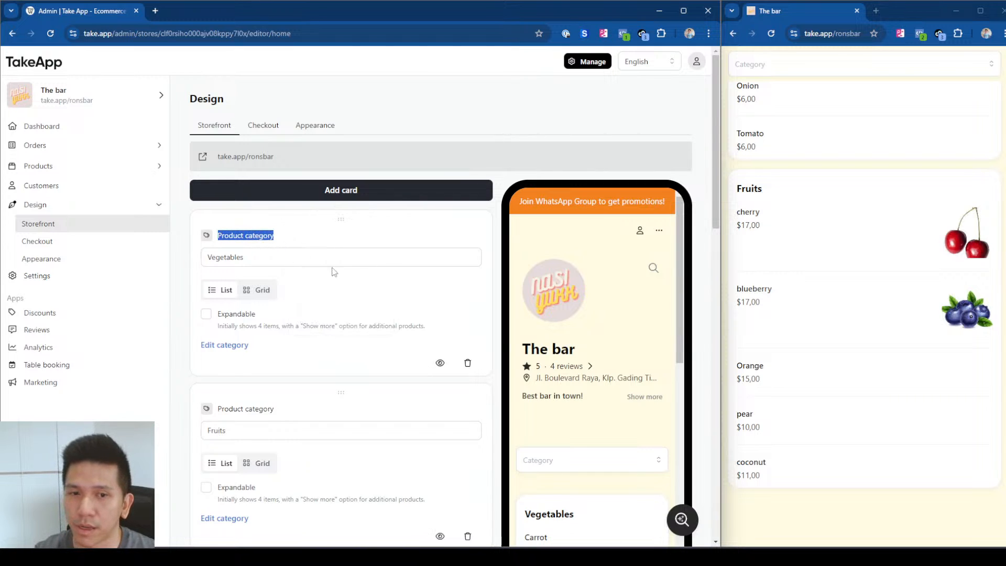
{"action": "scroll", "coordinate": [786, 292], "scroll_direction": "up", "scroll_amount": 6}
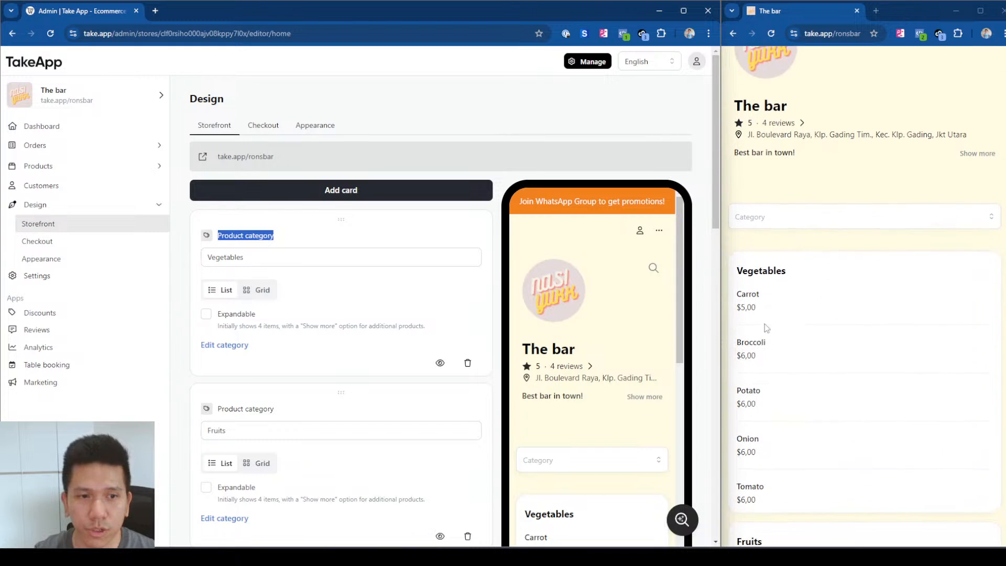
{"action": "left_click", "coordinate": [253, 259]}
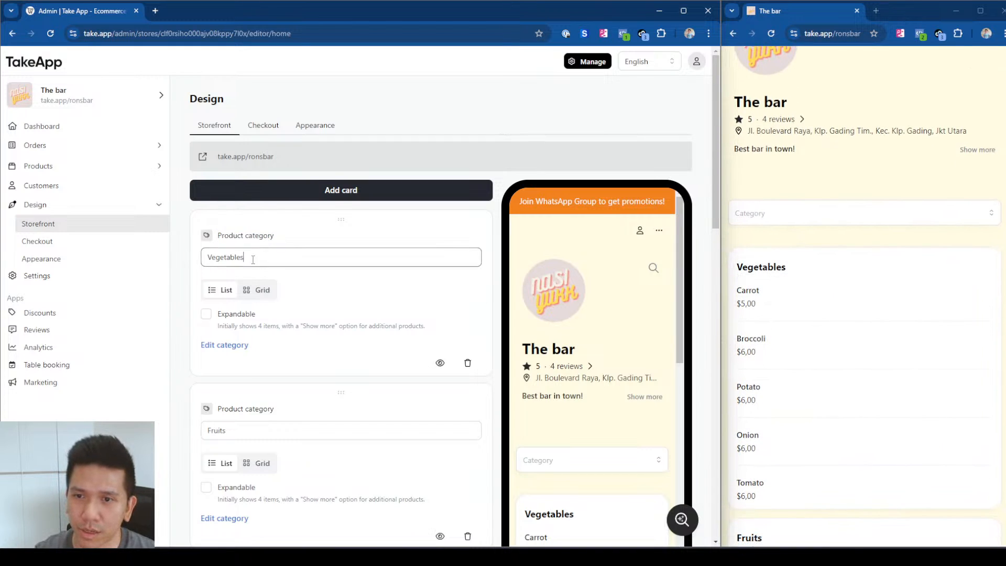
{"action": "left_click_drag", "start_coordinate": [252, 259], "coordinate": [203, 262]}
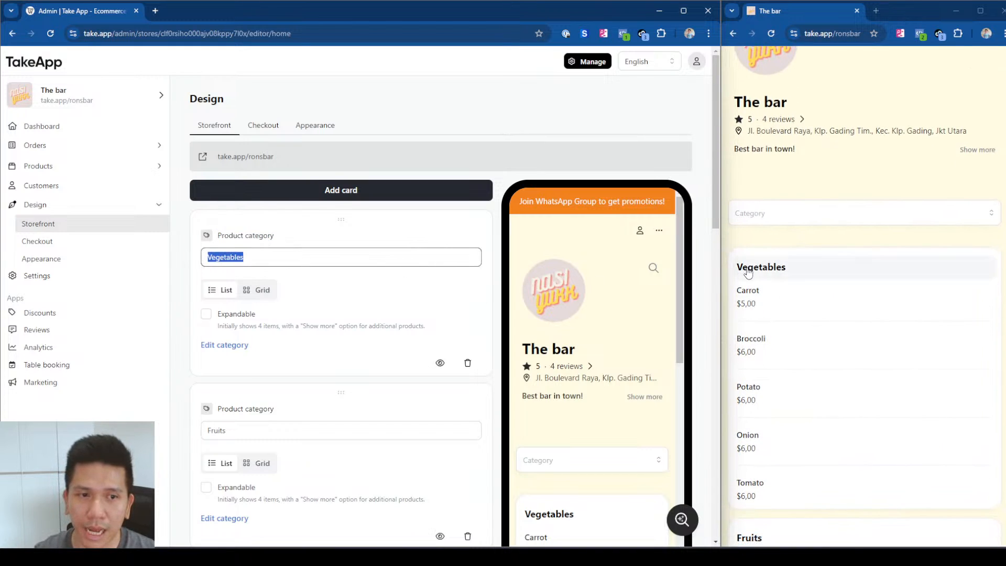
{"action": "left_click", "coordinate": [338, 301]}
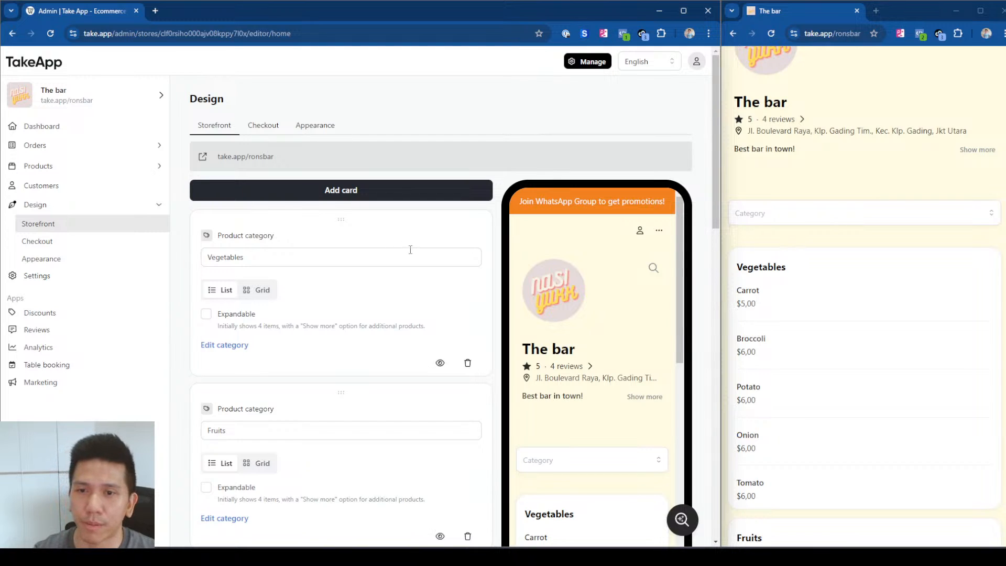
Step: Set the Vegetables category to the Grid layout and reload the live storefront to check it
{"action": "left_click", "coordinate": [254, 292]}
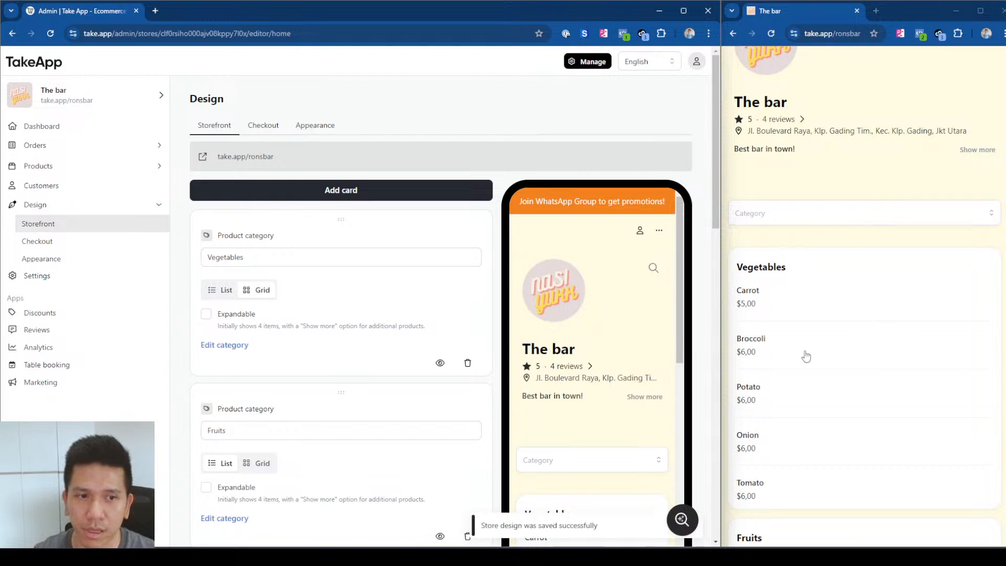
{"action": "left_click", "coordinate": [831, 241]}
{"action": "key", "text": "F5"}
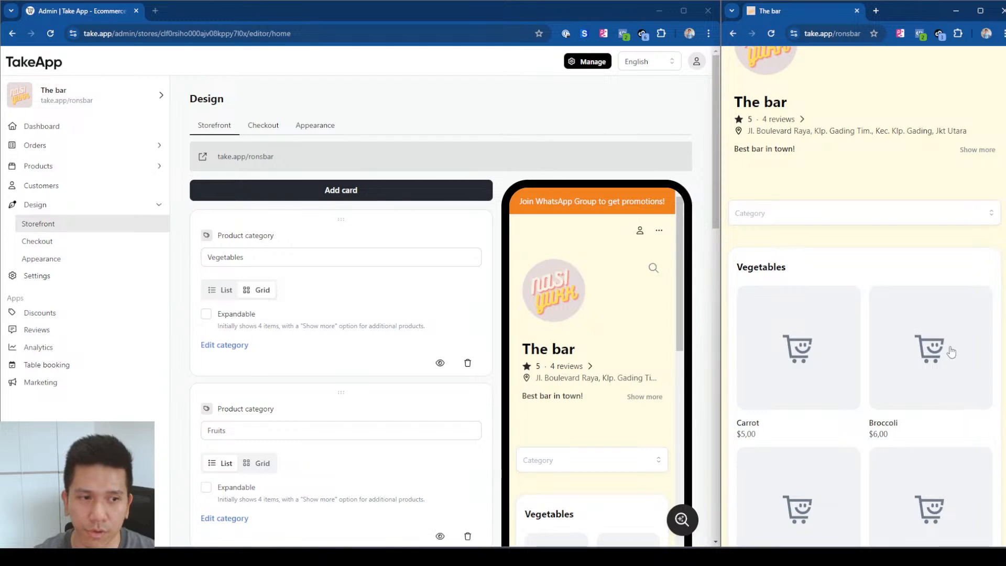
{"action": "scroll", "coordinate": [882, 455], "scroll_direction": "down", "scroll_amount": 1}
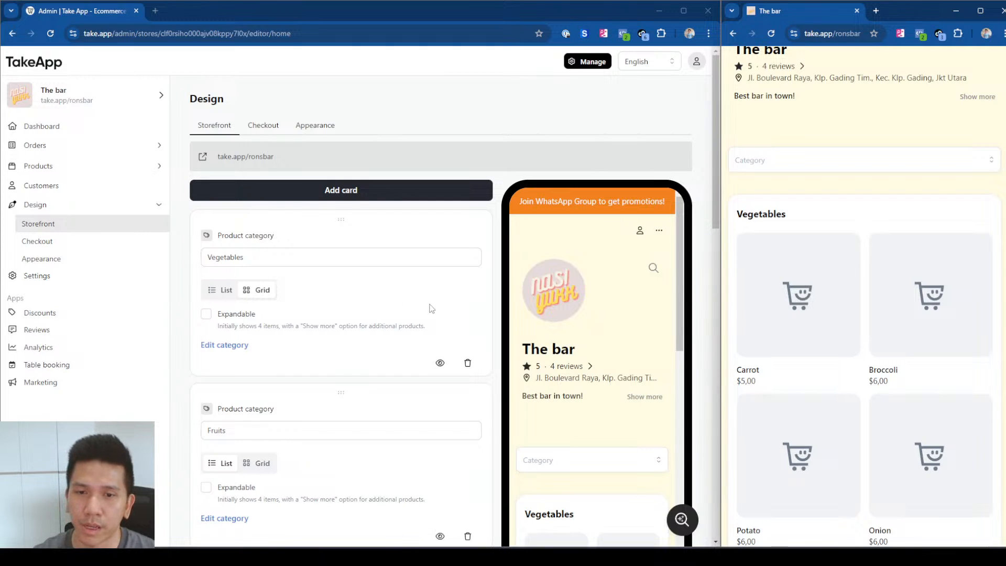
Step: Hide the Vegetables category card and reload the live storefront to check the product list
{"action": "left_click", "coordinate": [440, 362]}
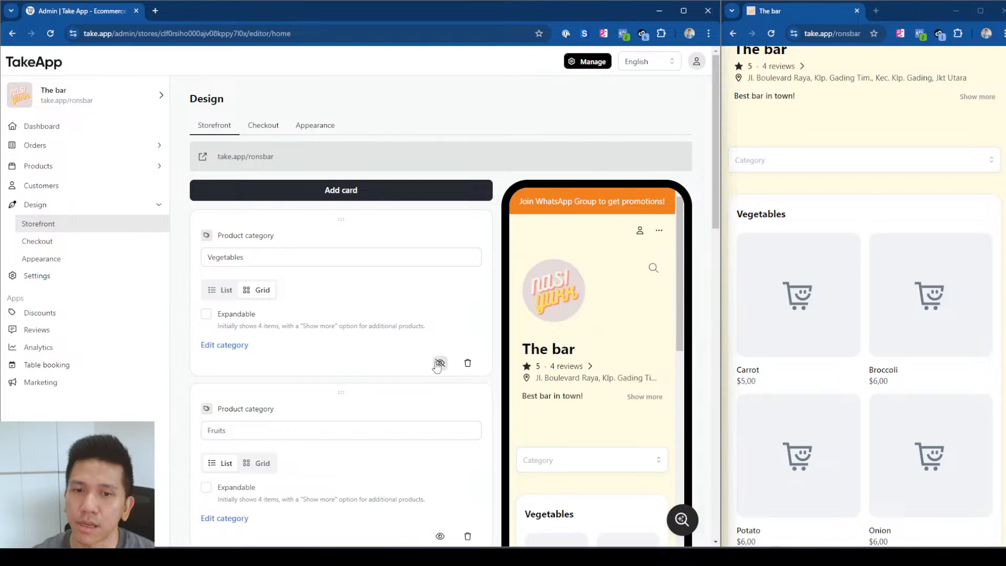
{"action": "left_click", "coordinate": [886, 191]}
{"action": "key", "text": "F5"}
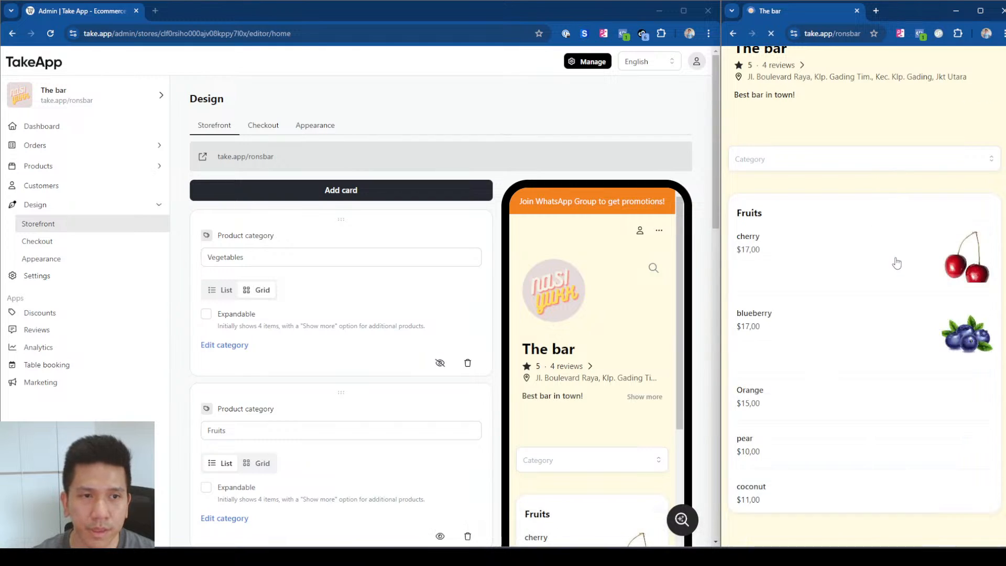
Step: Make the hidden Vegetables category card visible again and reload the live storefront
{"action": "left_click", "coordinate": [440, 362]}
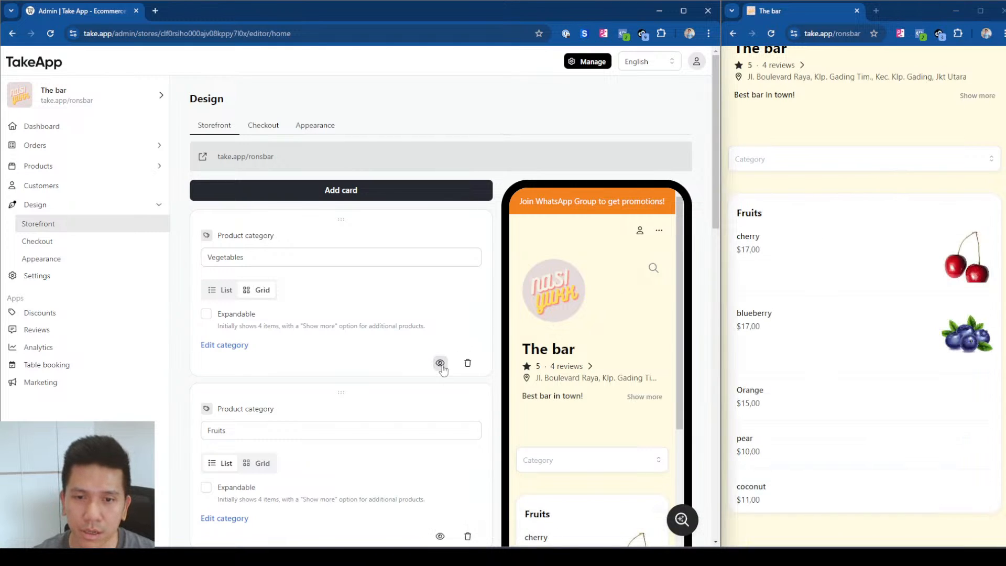
{"action": "left_click", "coordinate": [808, 190]}
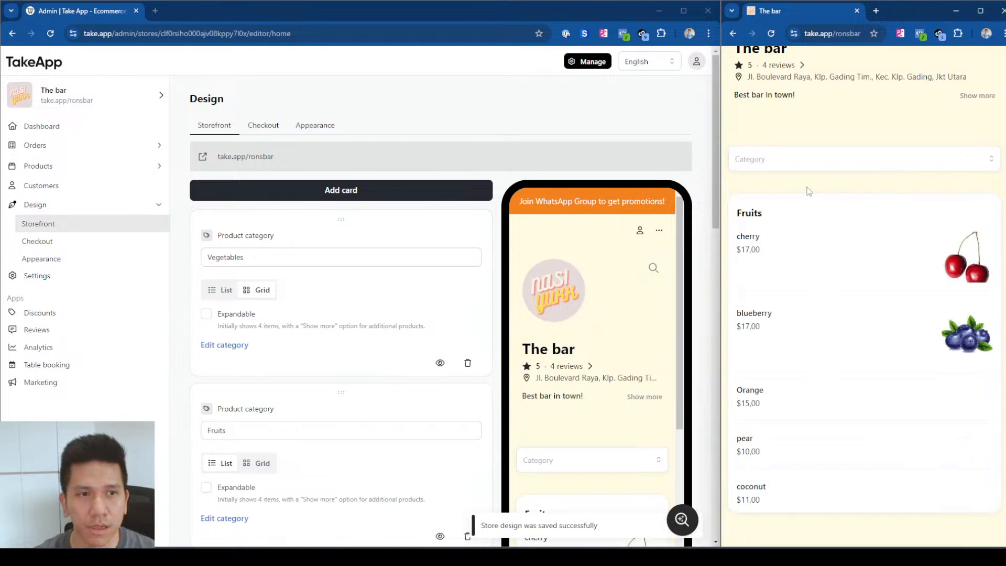
{"action": "key", "text": "F5"}
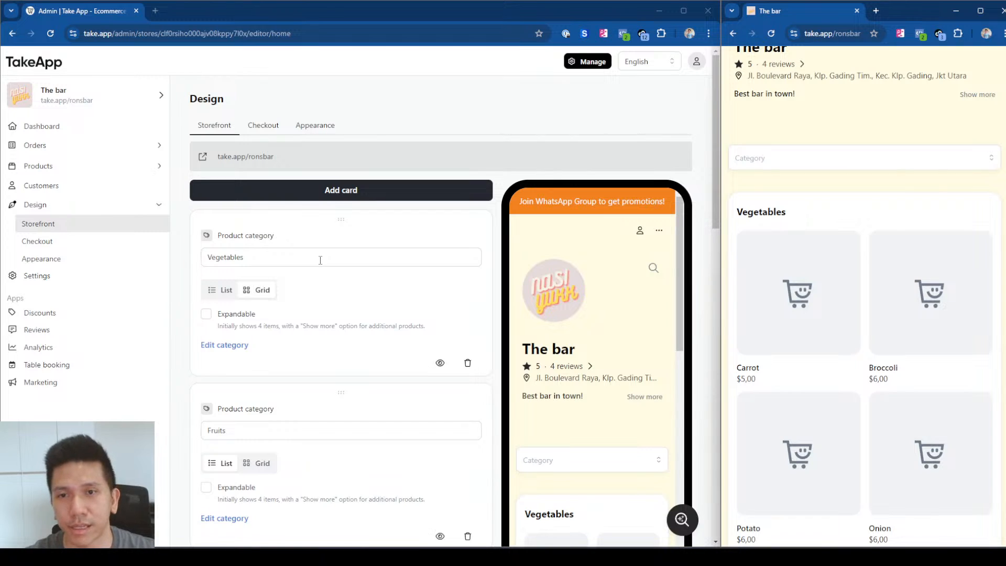
{"action": "left_click", "coordinate": [349, 192]}
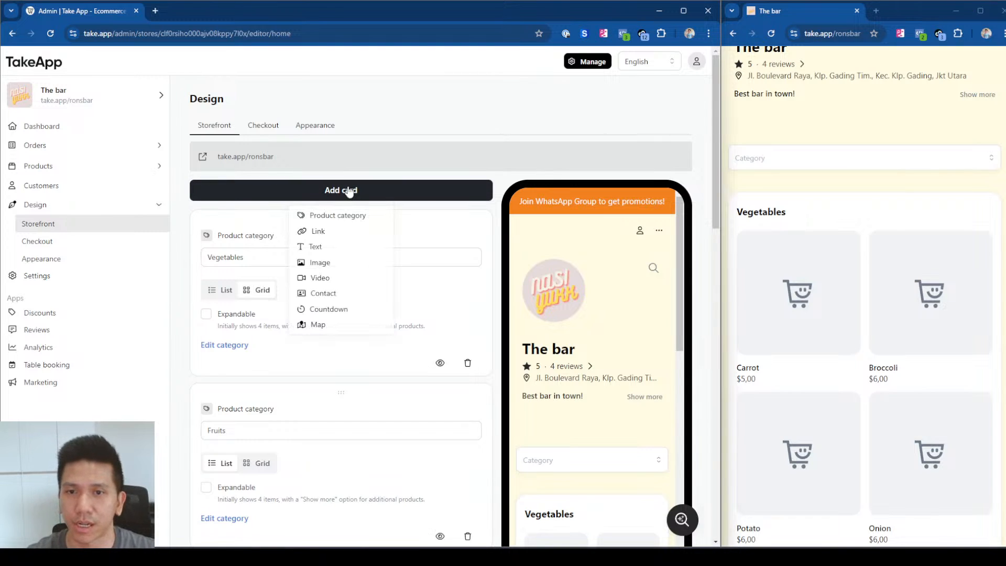
{"action": "left_click", "coordinate": [341, 233]}
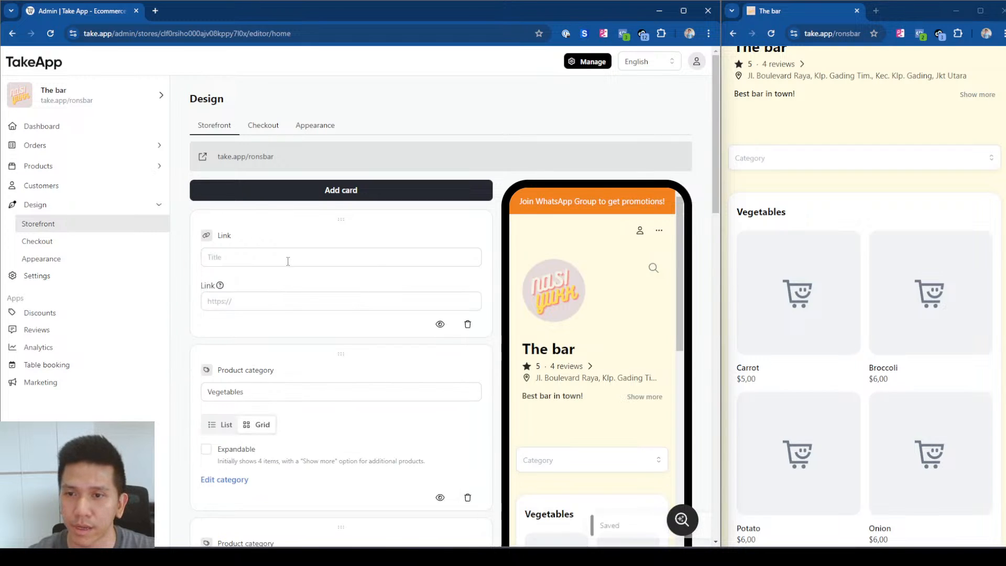
{"action": "left_click", "coordinate": [274, 298]}
{"action": "type", "text": "instag"}
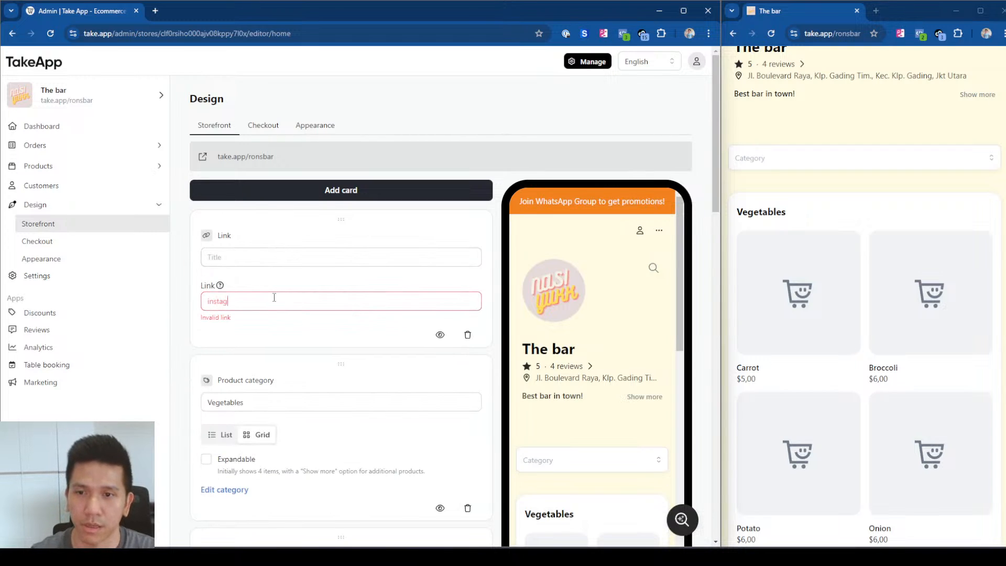
{"action": "key", "text": "BackSpace"}
{"action": "key", "text": "BackSpace"}
{"action": "key", "text": "BackSpace"}
{"action": "key", "text": "BackSpace"}
{"action": "key", "text": "BackSpace"}
{"action": "key", "text": "BackSpace"}
{"action": "type", "text": "ps"}
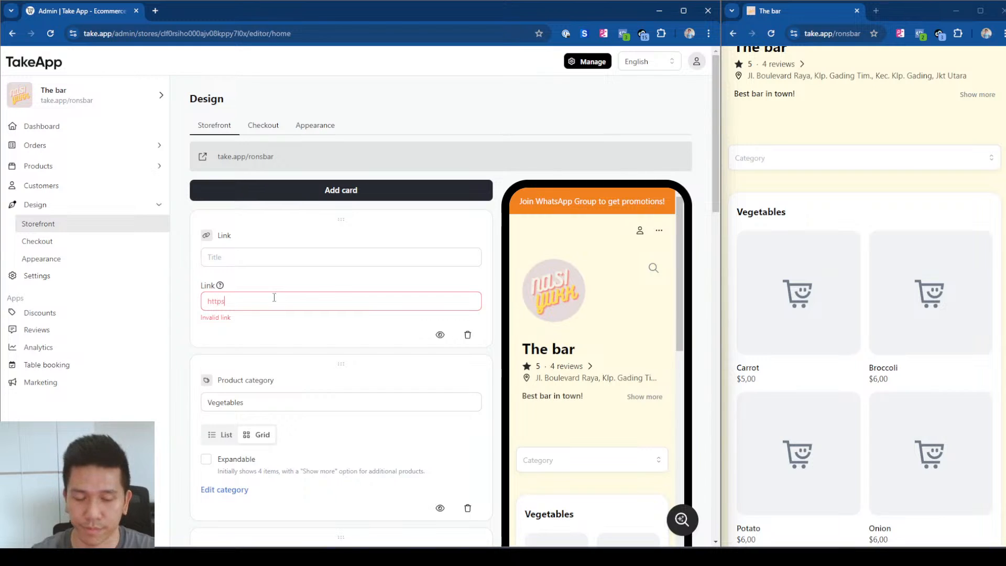
{"action": "type", "text": "://instag"}
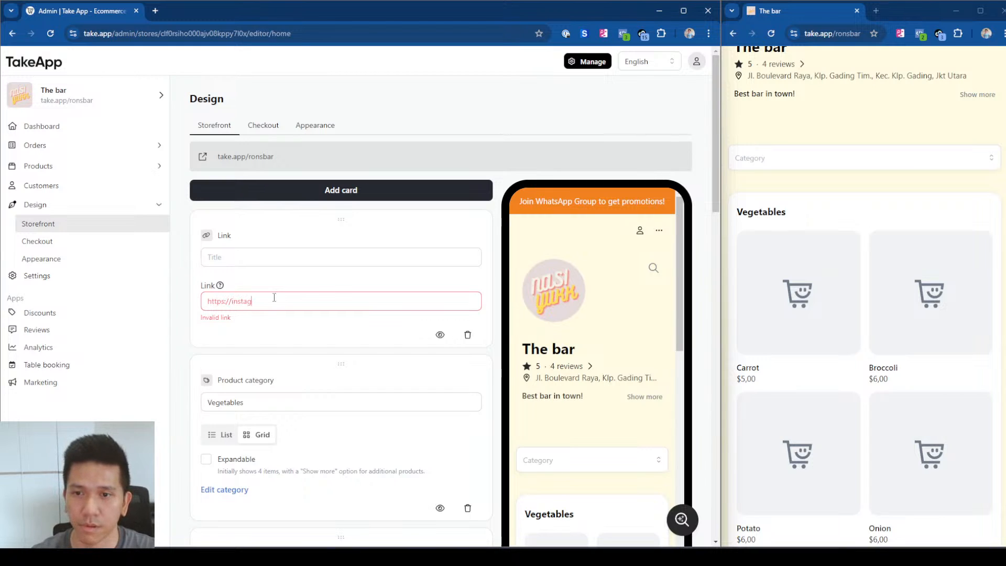
{"action": "type", "text": "ram.com"}
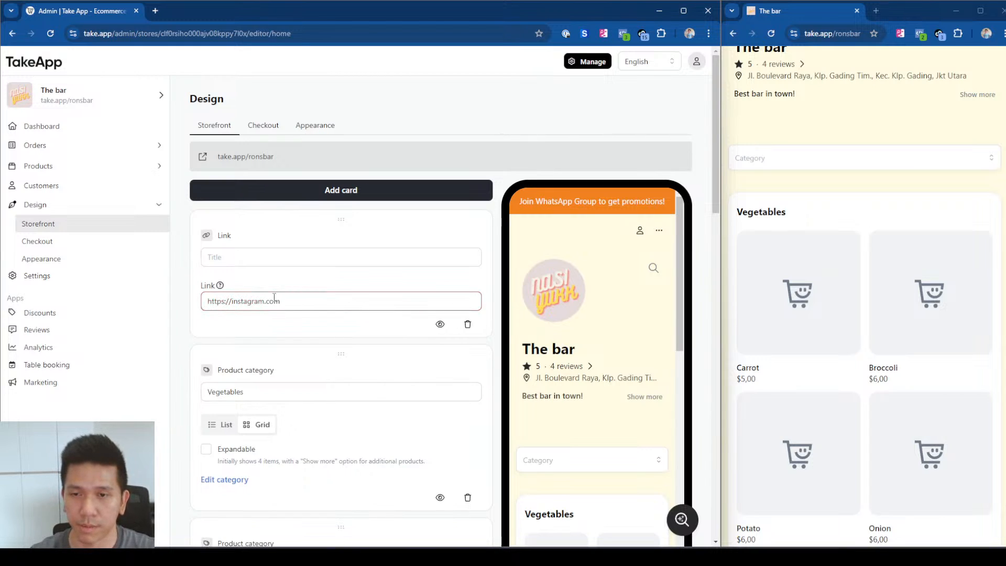
Step: Title the new link card "Check our instagram" and reload the live storefront to check it
{"action": "left_click", "coordinate": [282, 257]}
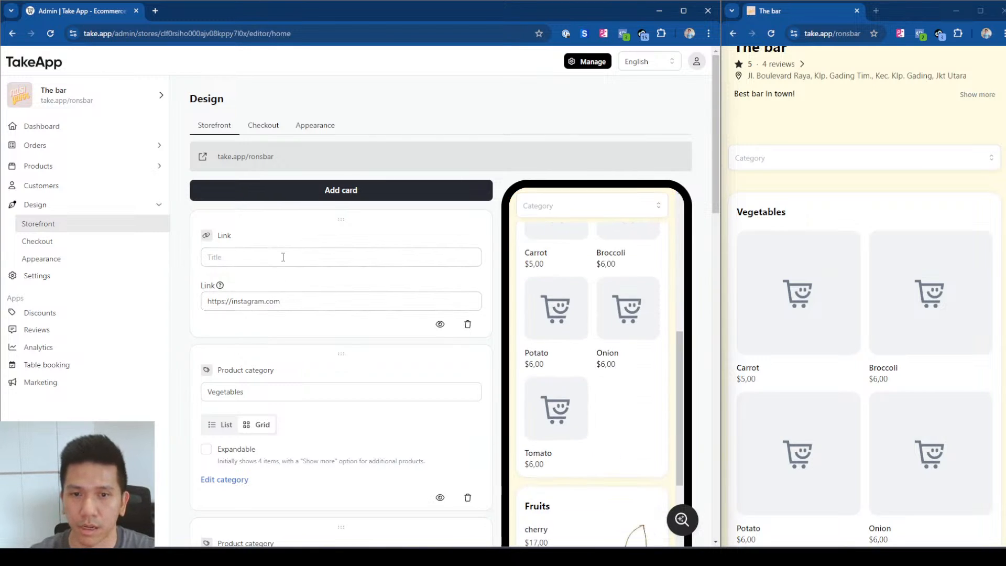
{"action": "type", "text": "Check ou"}
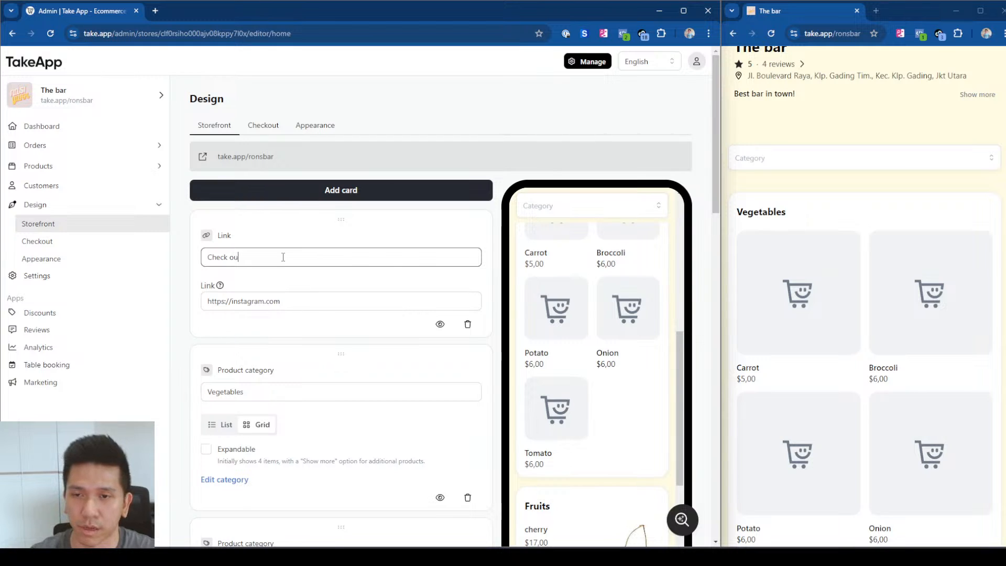
{"action": "type", "text": "r instagram"}
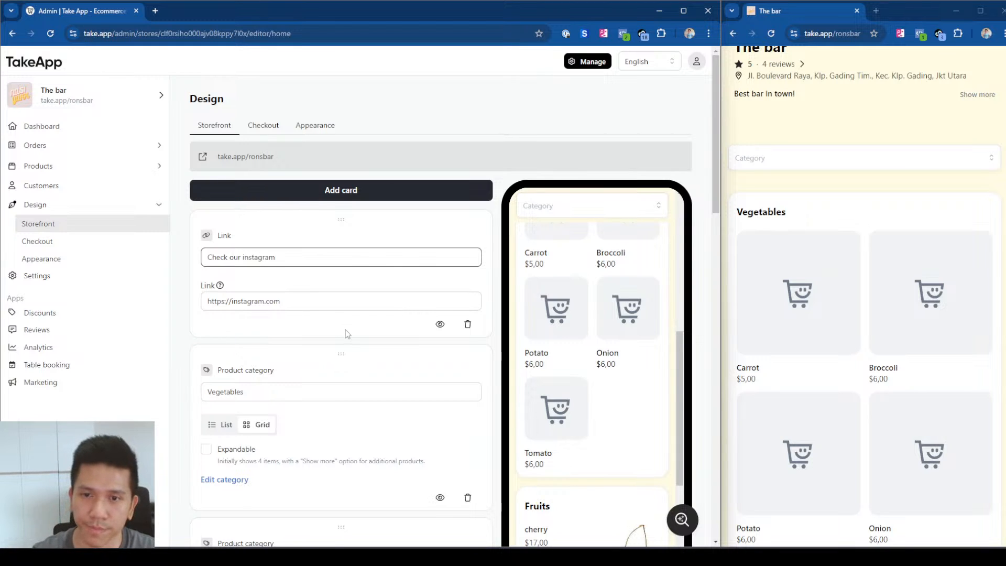
{"action": "left_click", "coordinate": [345, 333]}
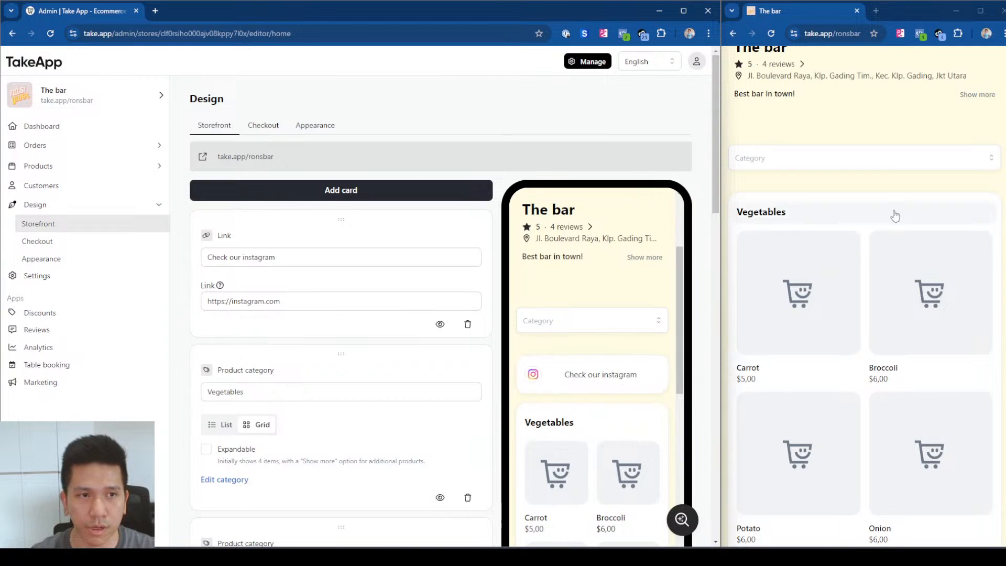
{"action": "left_click", "coordinate": [924, 188]}
{"action": "key", "text": "F5"}
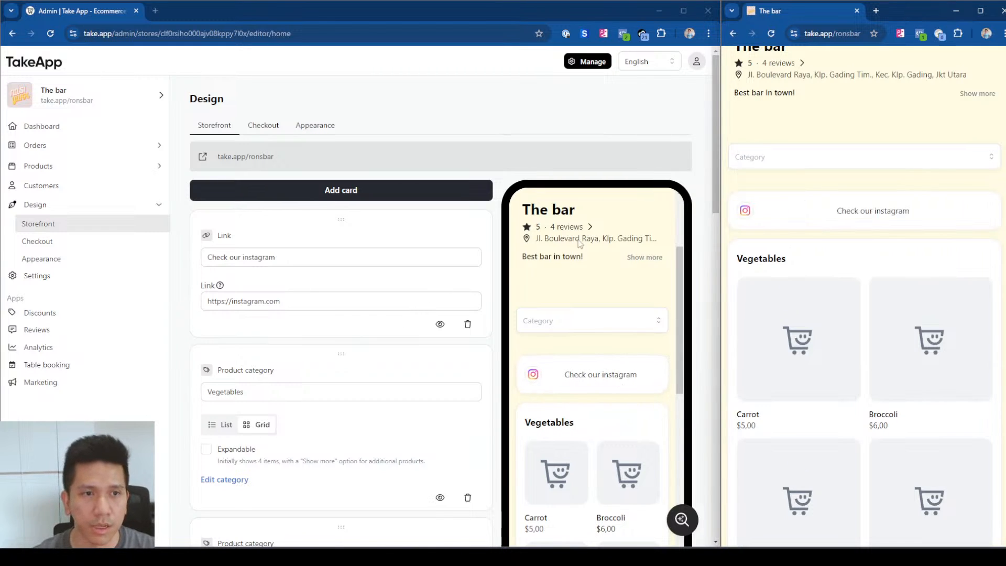
{"action": "left_click", "coordinate": [302, 302]}
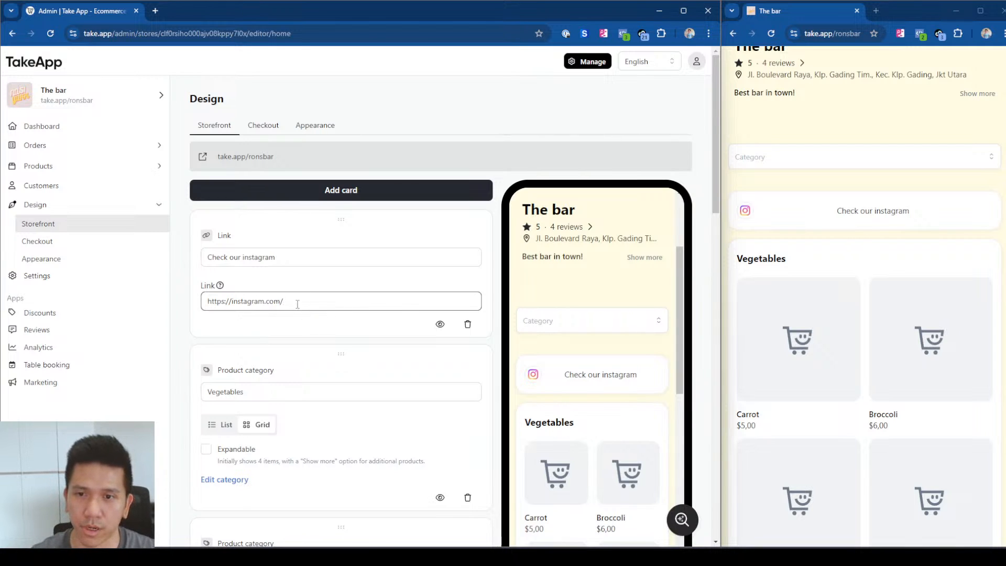
{"action": "type", "text": "a"}
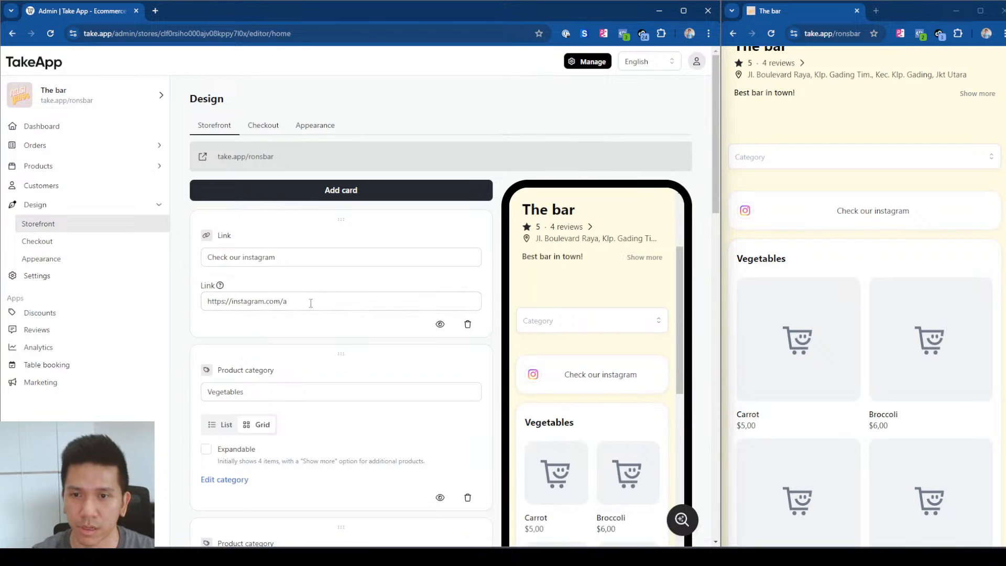
{"action": "type", "text": "bc"}
{"action": "left_click", "coordinate": [797, 271]}
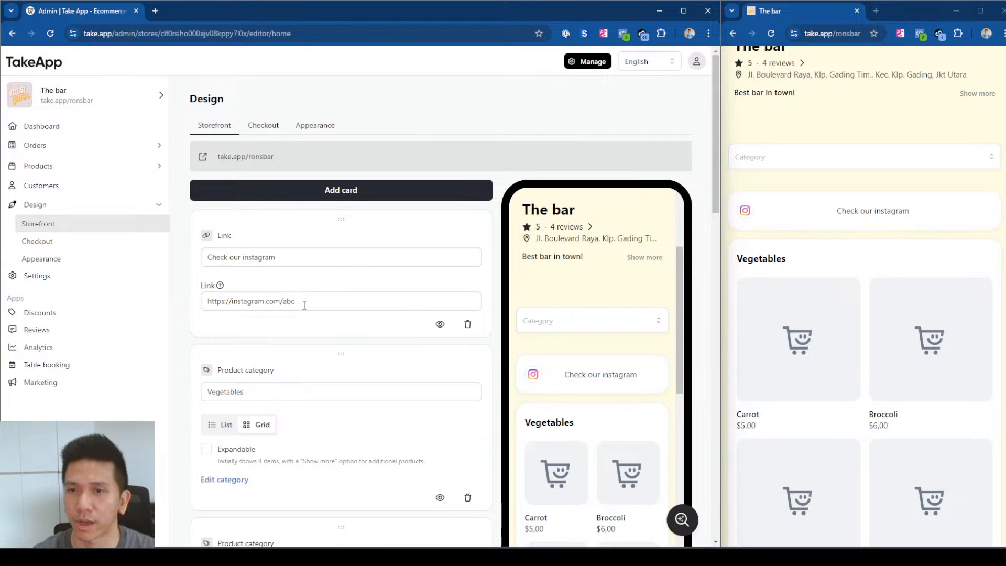
Step: Add a Text card to the storefront and title it "Privacy policy"
{"action": "left_click", "coordinate": [373, 199]}
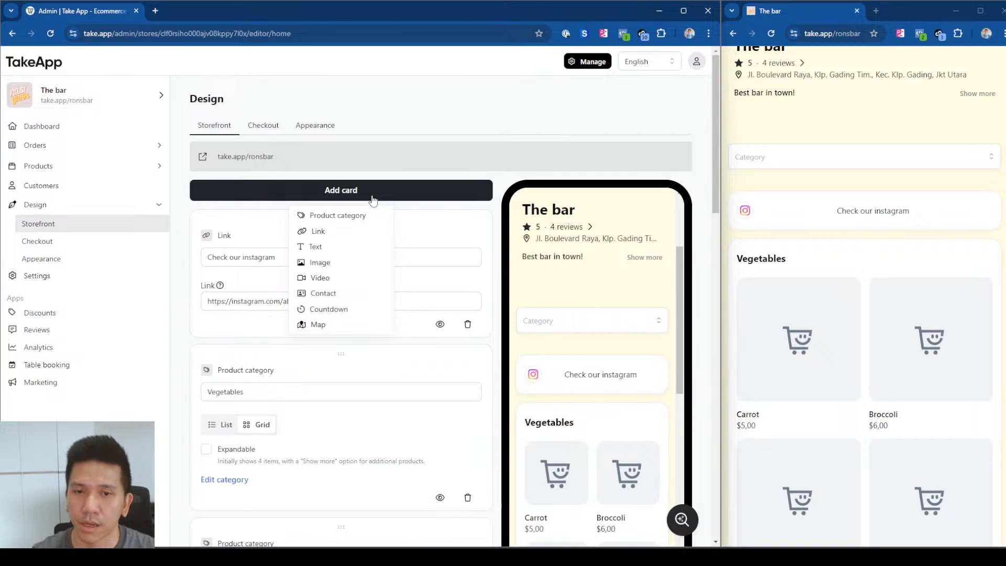
{"action": "left_click", "coordinate": [340, 247]}
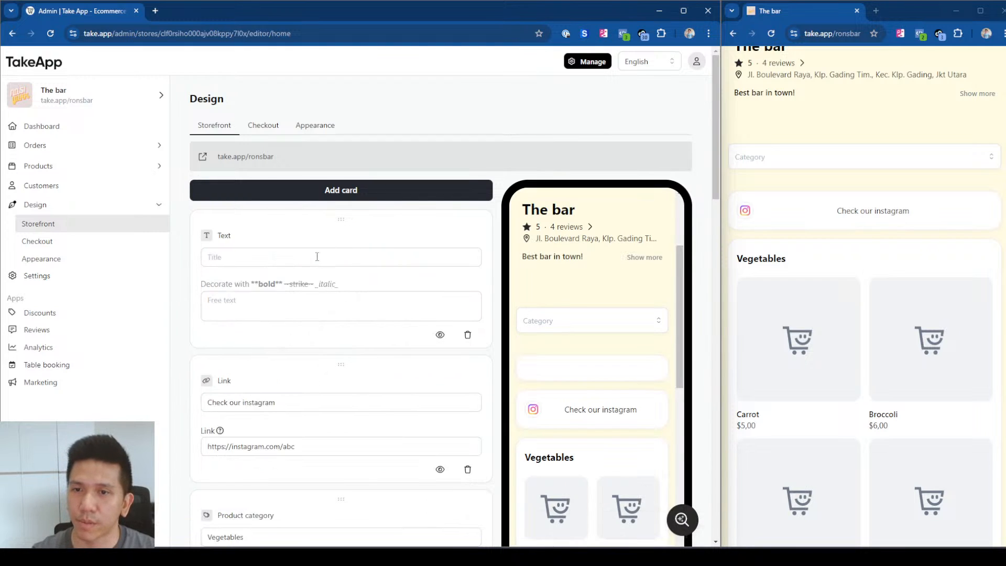
{"action": "left_click", "coordinate": [317, 257]}
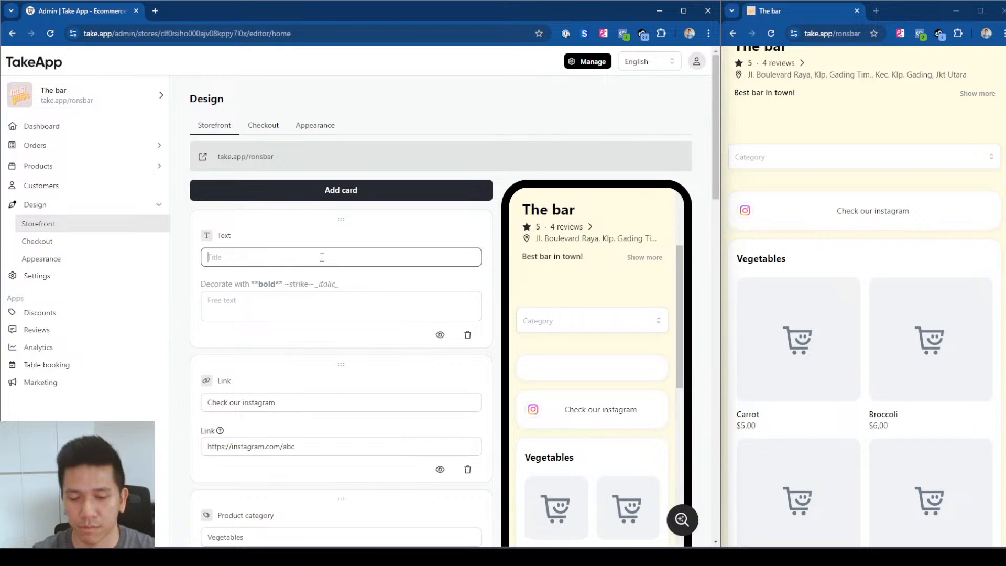
{"action": "type", "text": "Pri"}
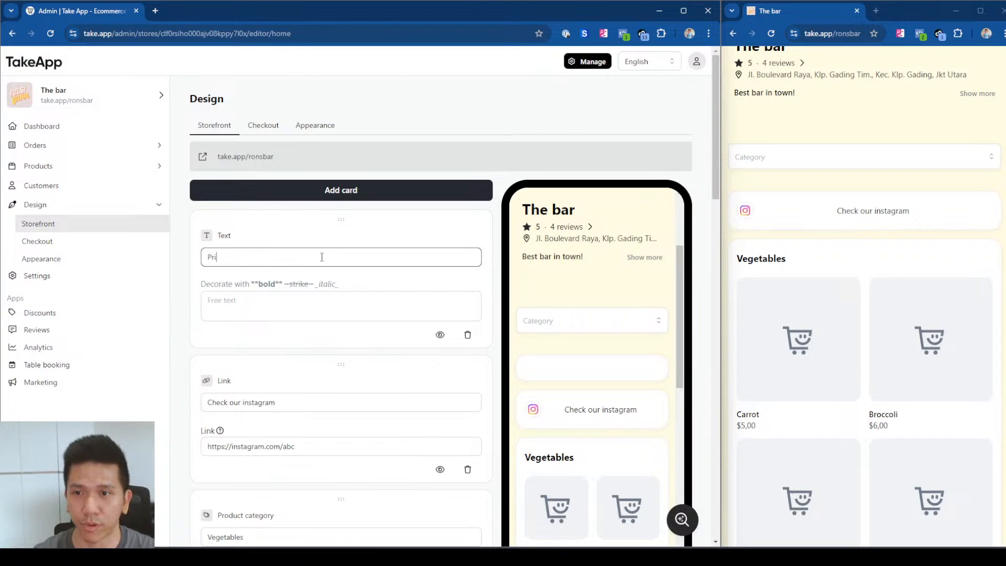
{"action": "type", "text": "vacy p"}
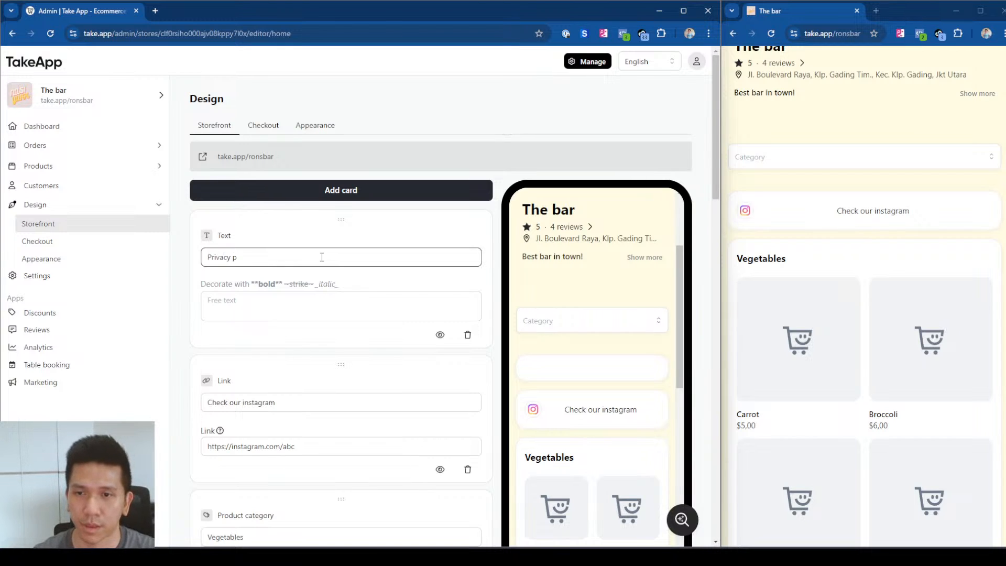
{"action": "type", "text": "rolicy"}
Step: Enter "Privacy policy" as the free text of the new text card
{"action": "left_click", "coordinate": [325, 307]}
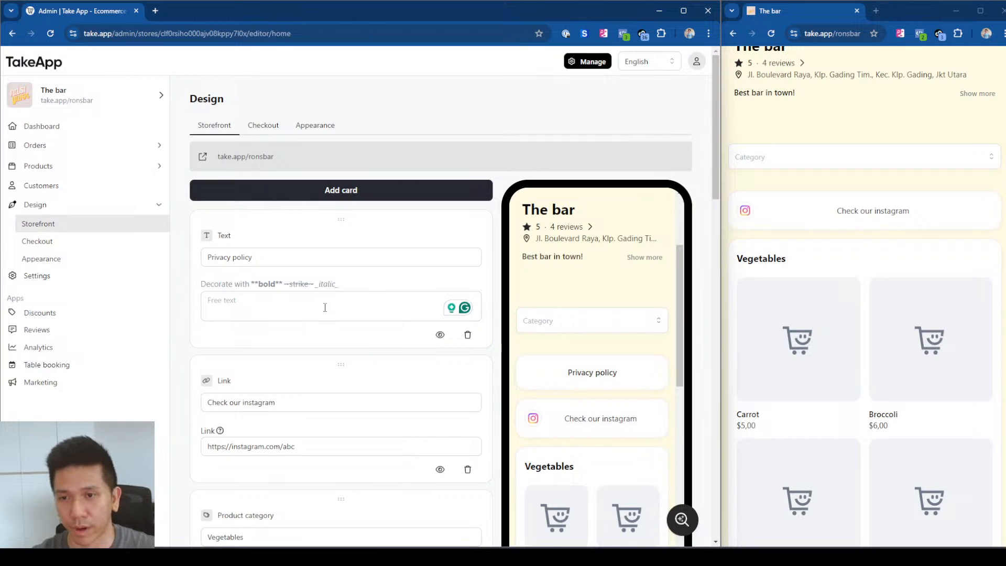
{"action": "left_click", "coordinate": [324, 307]}
{"action": "type", "text": "Priva"}
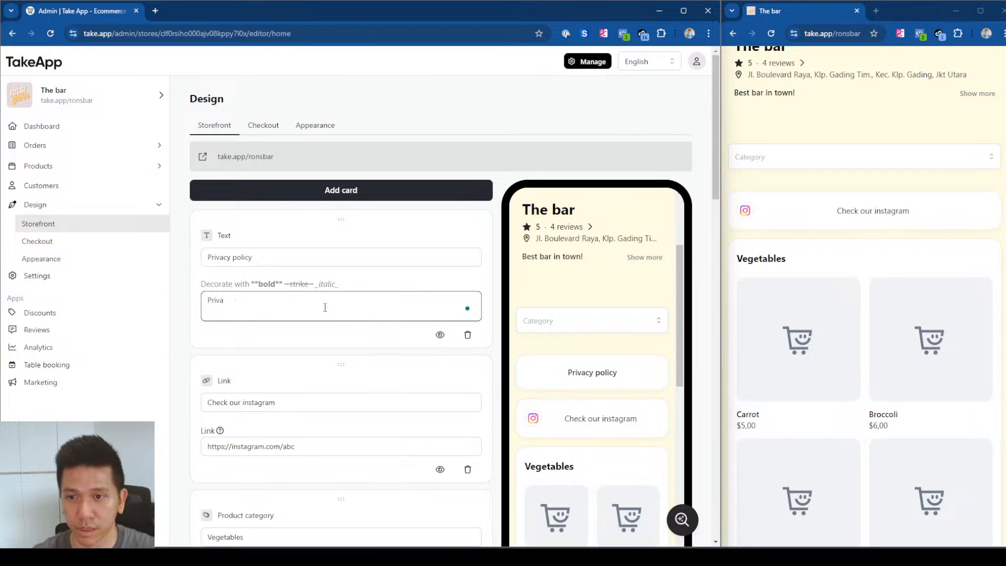
{"action": "type", "text": "cy pol"}
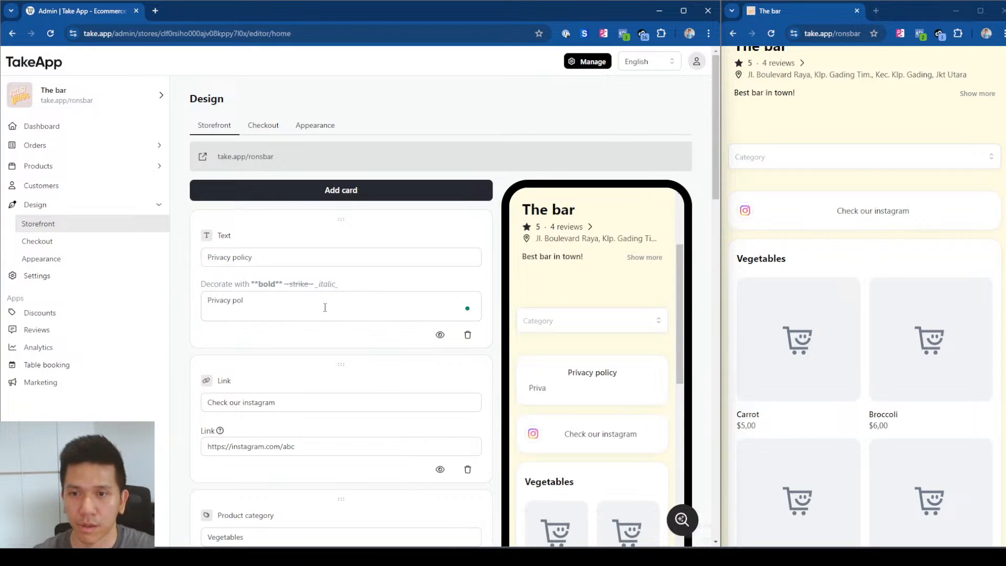
{"action": "type", "text": "icy"}
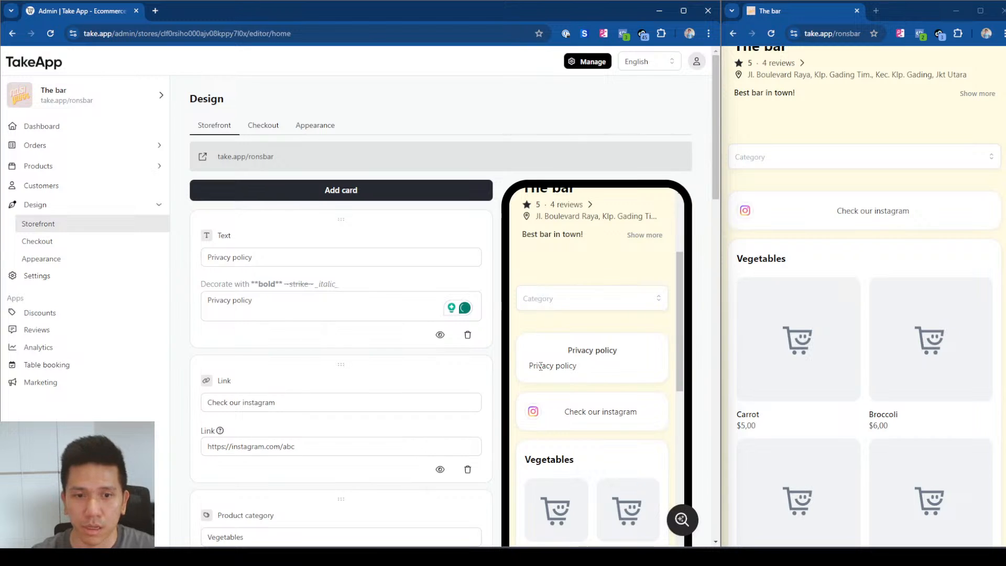
Step: Add the numbered lines 1., 2. and 3. below the first line of the privacy policy text
{"action": "left_click", "coordinate": [283, 308]}
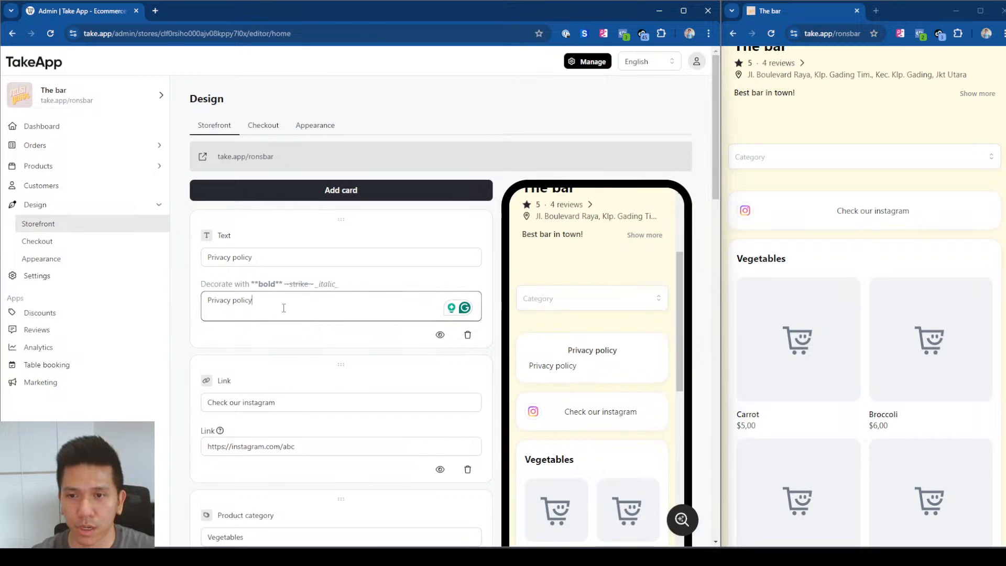
{"action": "key", "text": "Return"}
{"action": "type", "text": "1."}
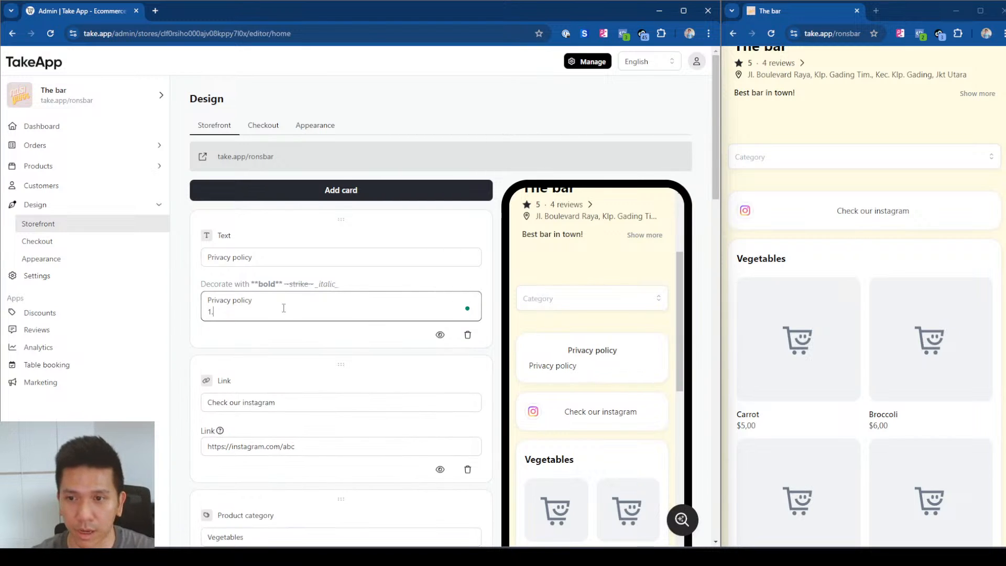
{"action": "key", "text": "Return"}
{"action": "type", "text": "2."}
{"action": "key", "text": "Return"}
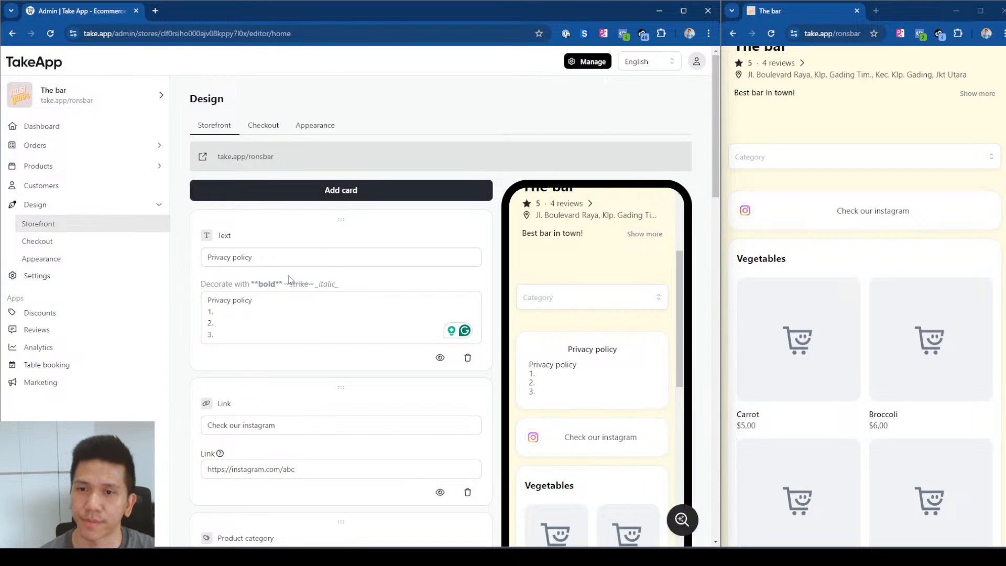
Step: Move the Privacy policy text card below the Fruits category card and check its position in the storefront preview
{"action": "left_click_drag", "start_coordinate": [262, 257], "coordinate": [204, 257]}
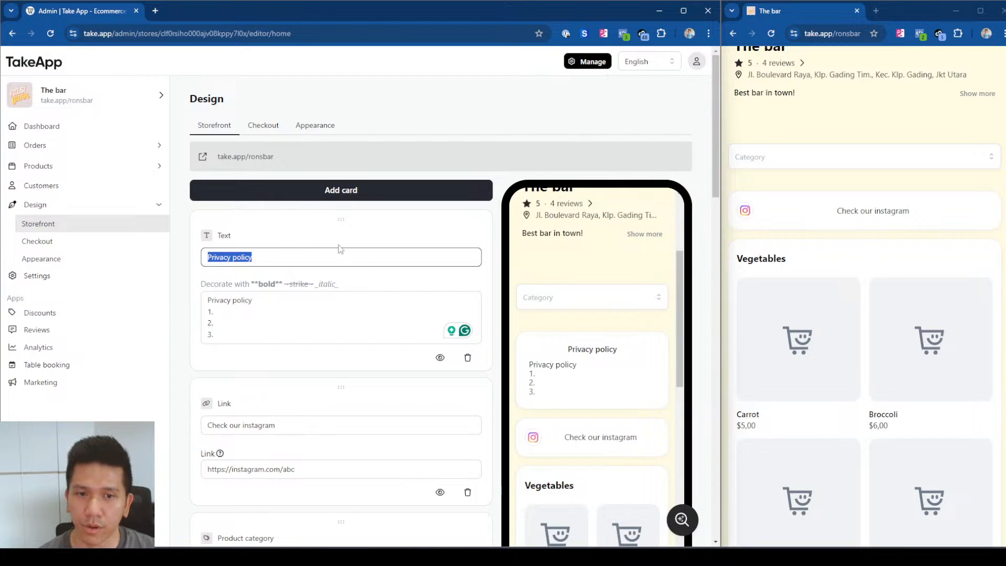
{"action": "left_click", "coordinate": [348, 276]}
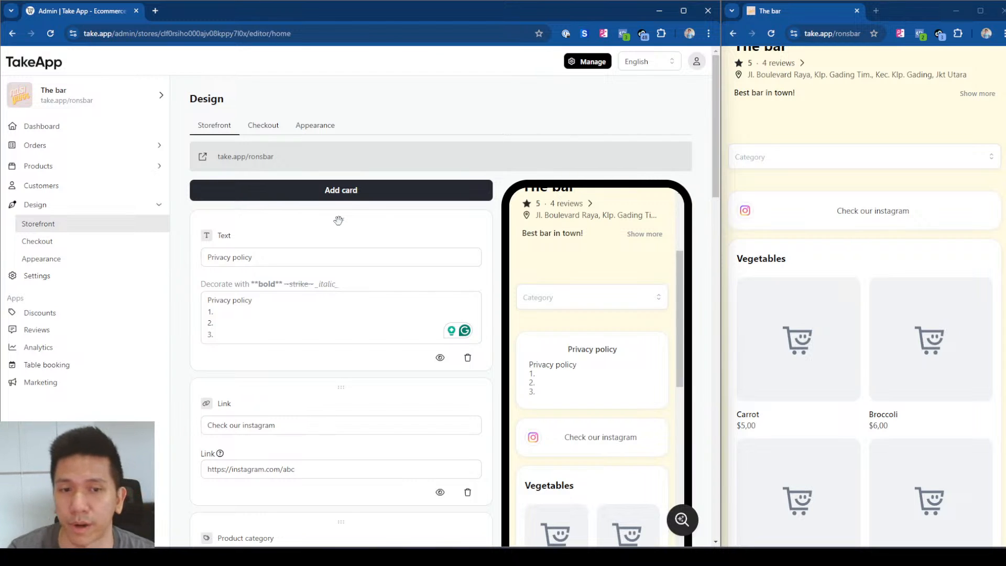
{"action": "left_click_drag", "start_coordinate": [338, 220], "coordinate": [338, 346]}
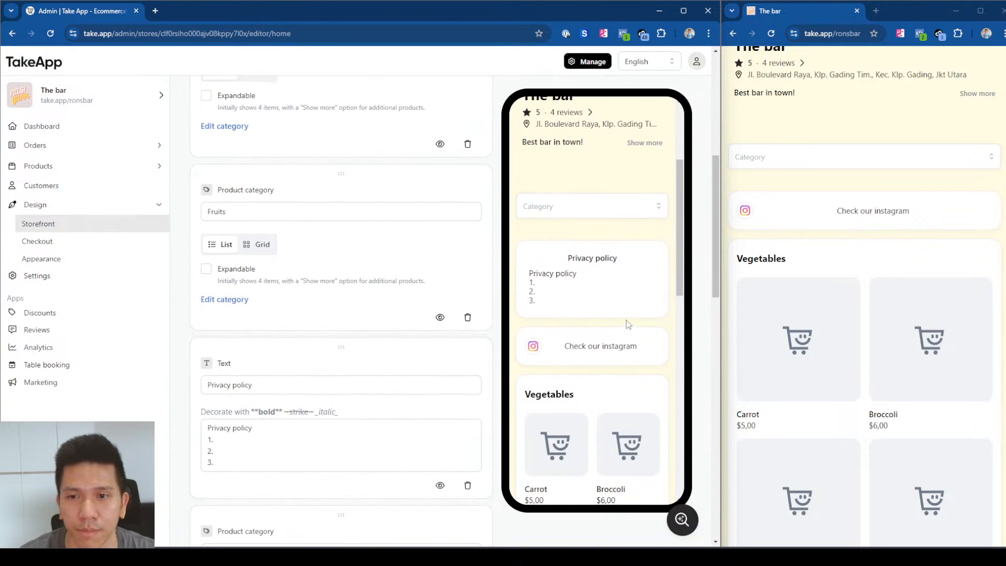
{"action": "scroll", "coordinate": [641, 308], "scroll_direction": "down", "scroll_amount": 10}
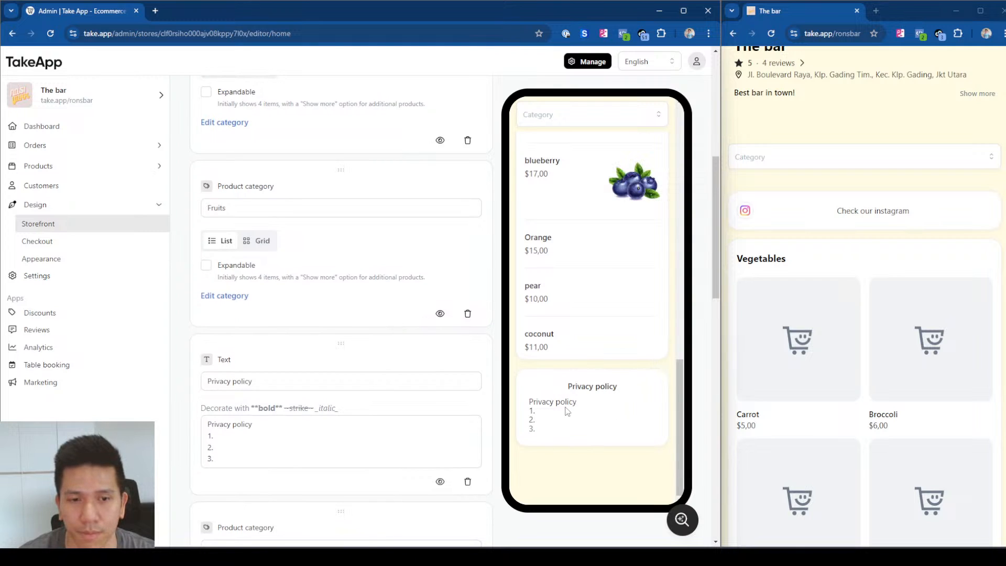
{"action": "scroll", "coordinate": [326, 418], "scroll_direction": "up", "scroll_amount": 5}
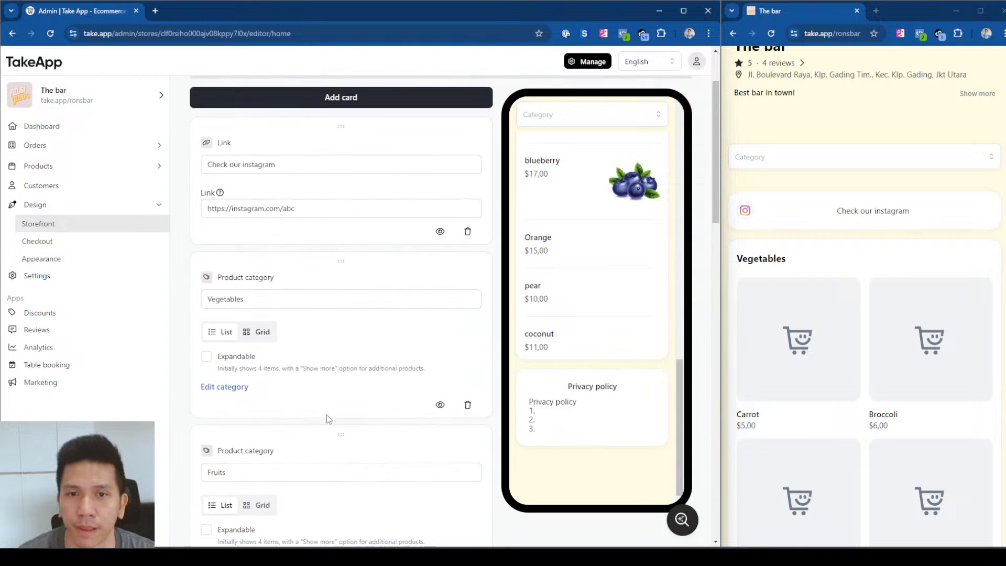
{"action": "scroll", "coordinate": [326, 414], "scroll_direction": "up", "scroll_amount": 2}
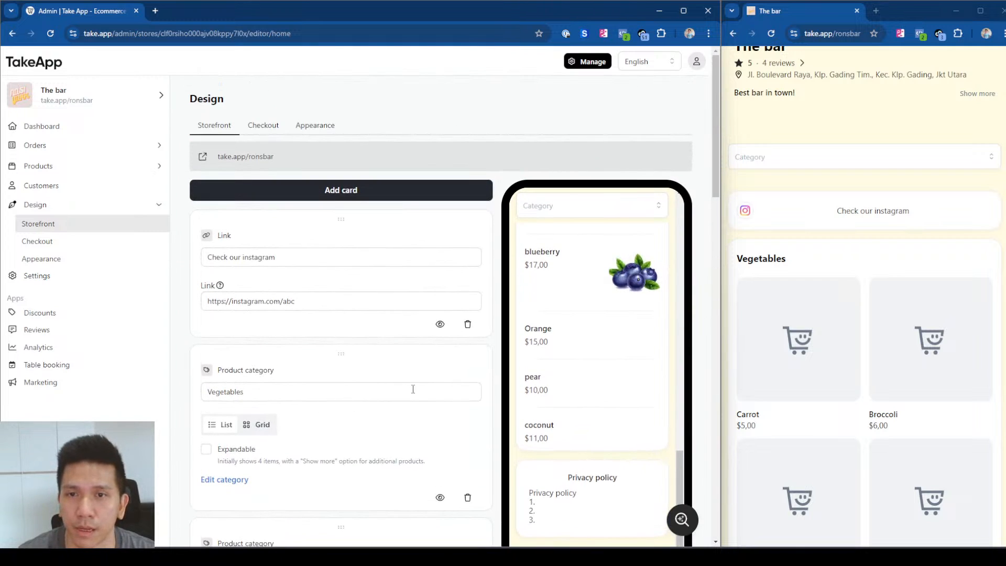
Step: Add an Image card to the storefront
{"action": "left_click", "coordinate": [336, 195]}
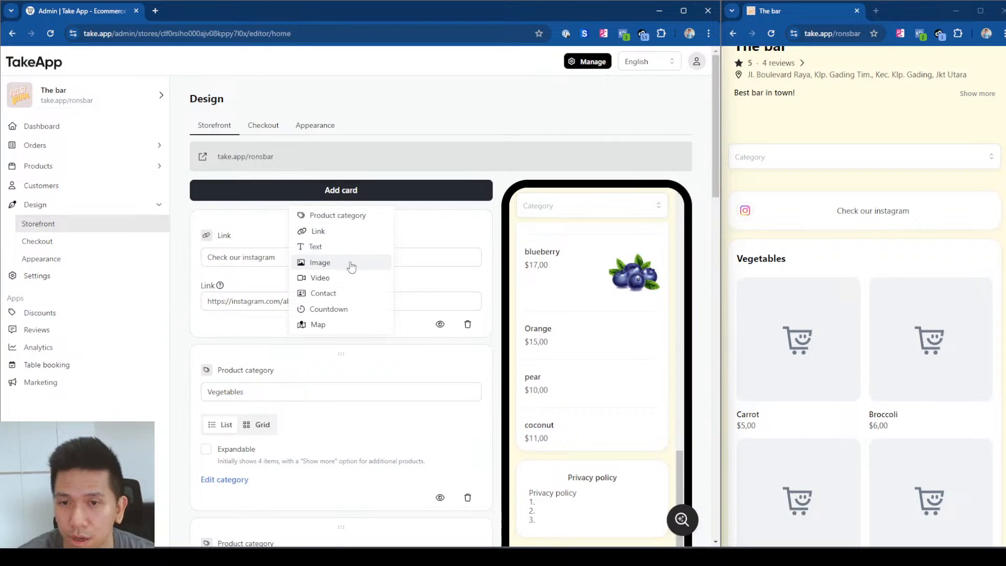
{"action": "scroll", "coordinate": [555, 356], "scroll_direction": "up", "scroll_amount": 10}
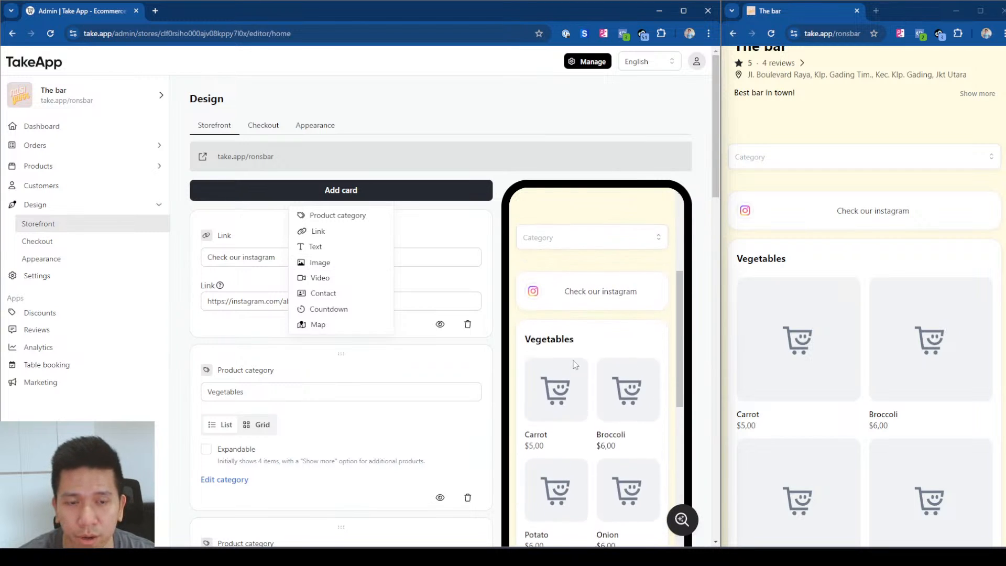
{"action": "scroll", "coordinate": [575, 365], "scroll_direction": "down", "scroll_amount": 3}
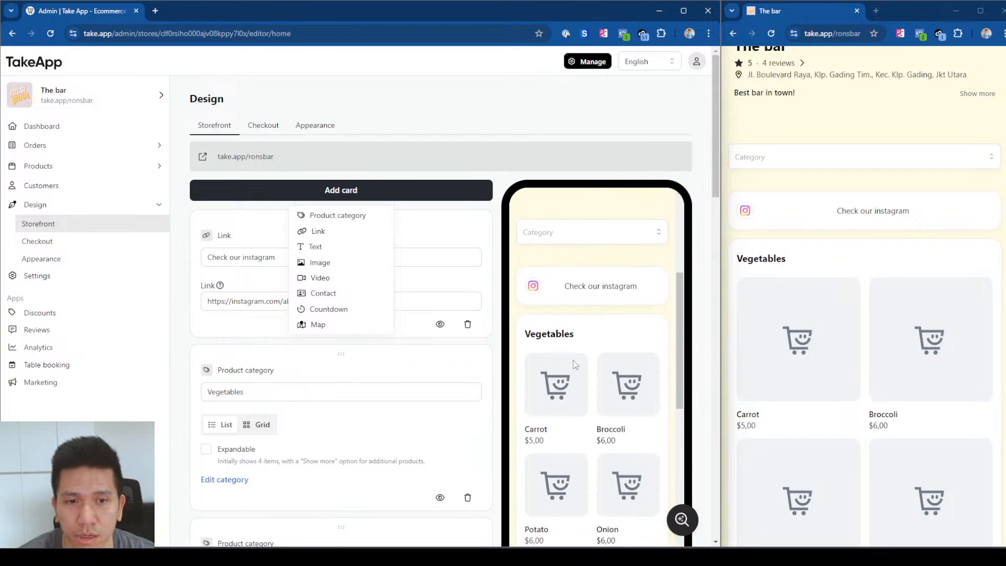
{"action": "left_click", "coordinate": [328, 266]}
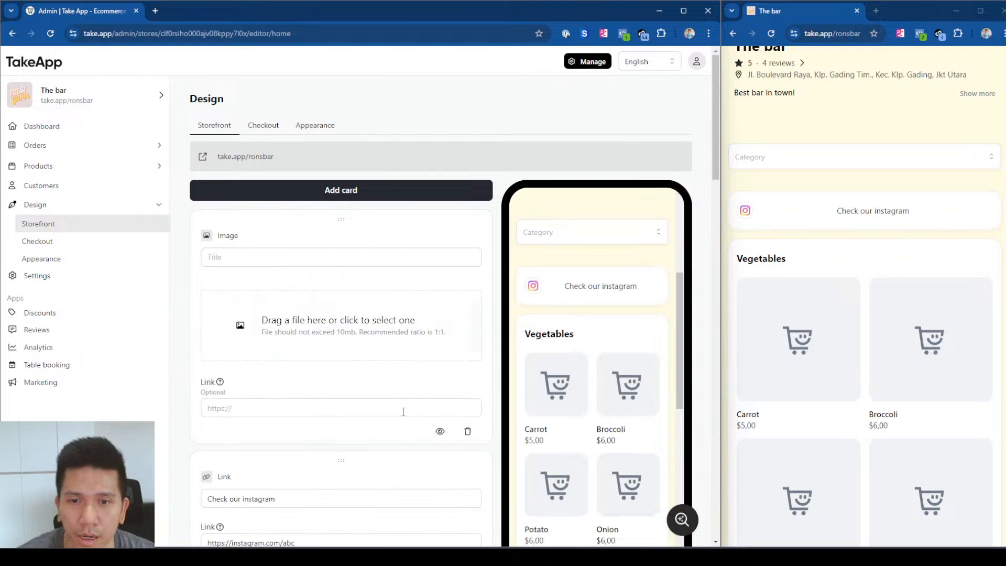
Step: Upload the Summer Market banner from the Downloads folder to the image card and check it in the preview and reloaded live storefront
{"action": "left_click", "coordinate": [377, 344]}
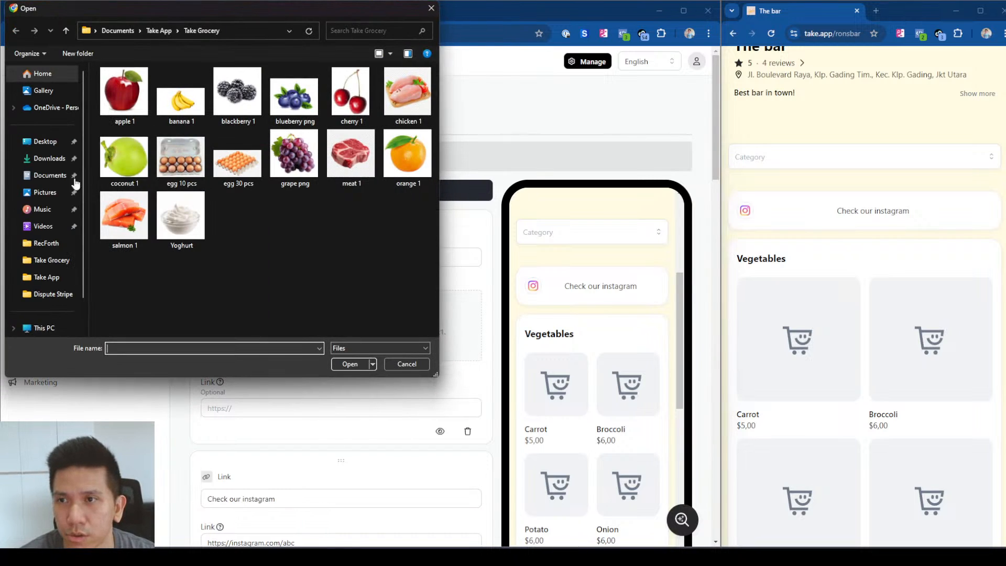
{"action": "left_click", "coordinate": [50, 158]}
{"action": "left_click", "coordinate": [215, 137]}
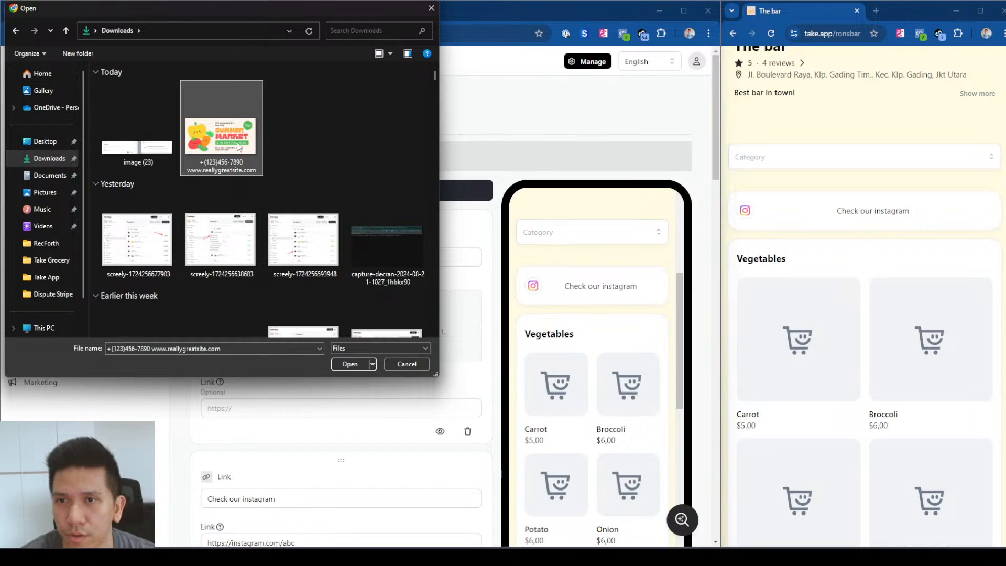
{"action": "left_click", "coordinate": [349, 364]}
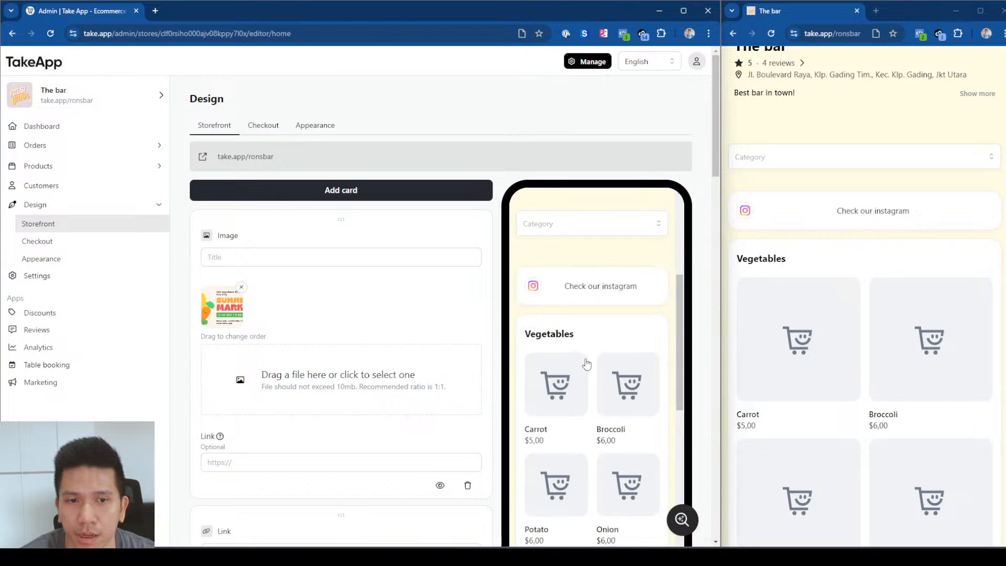
{"action": "scroll", "coordinate": [618, 352], "scroll_direction": "up", "scroll_amount": 2}
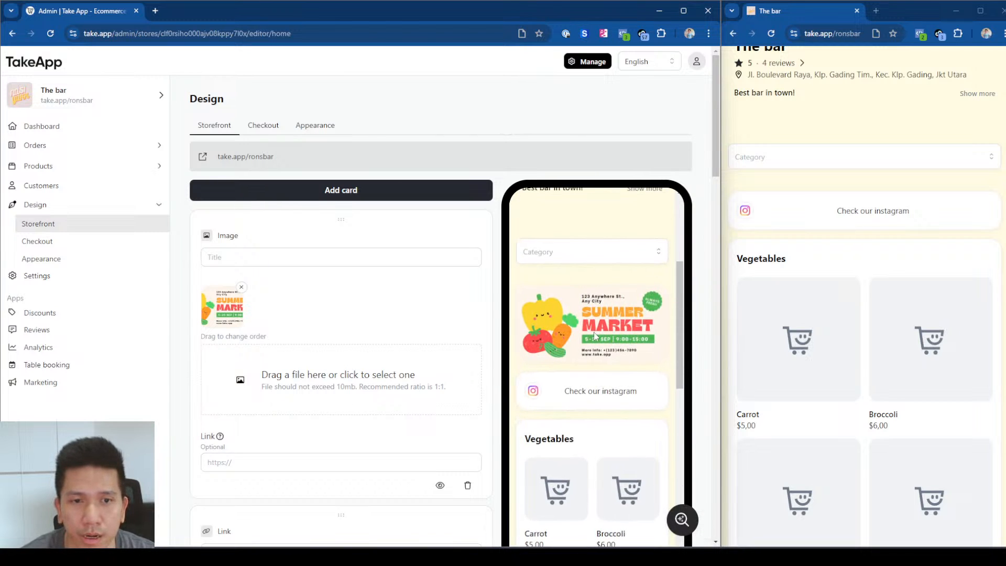
{"action": "left_click", "coordinate": [893, 185]}
{"action": "key", "text": "F5"}
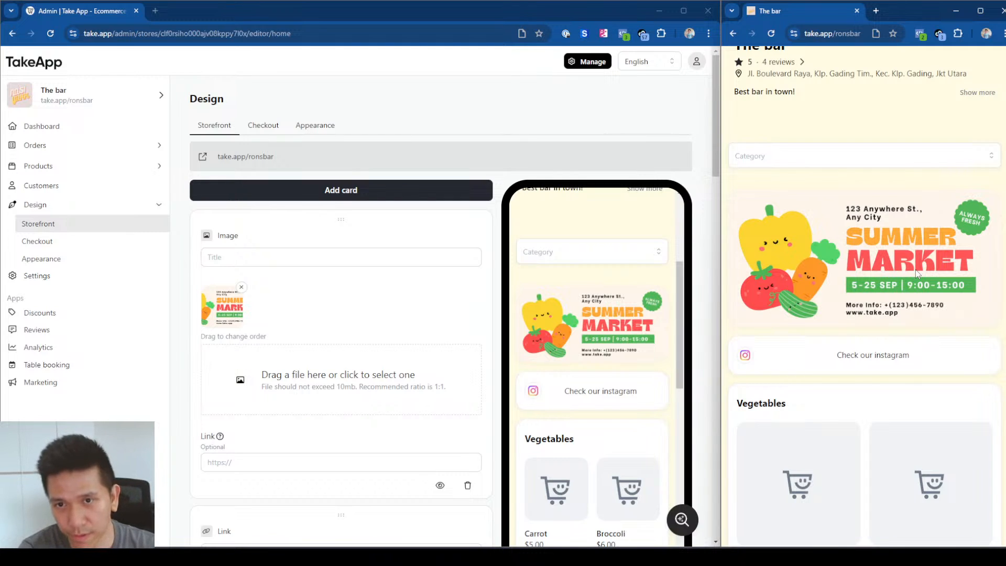
{"action": "left_click", "coordinate": [340, 188]}
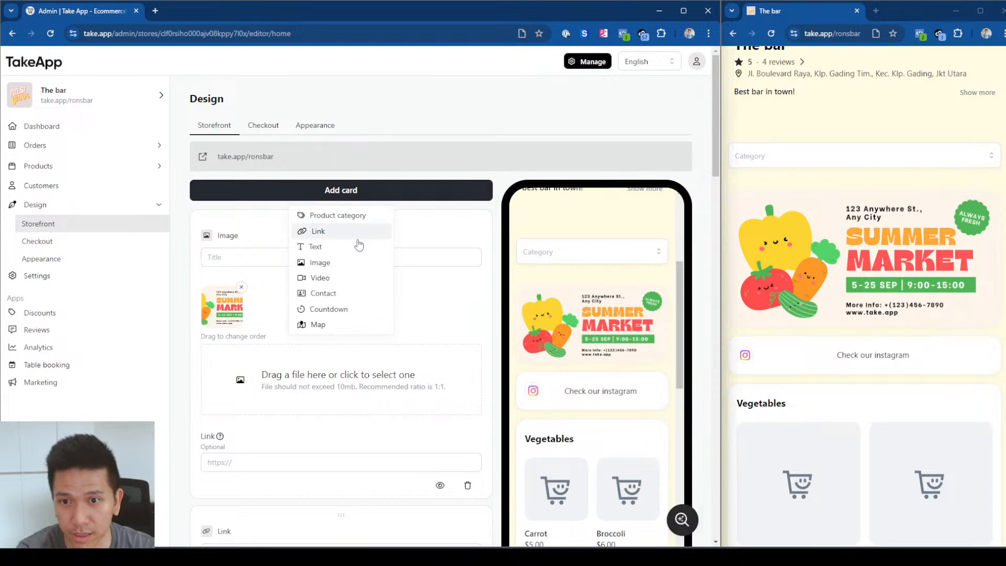
{"action": "left_click", "coordinate": [456, 320]}
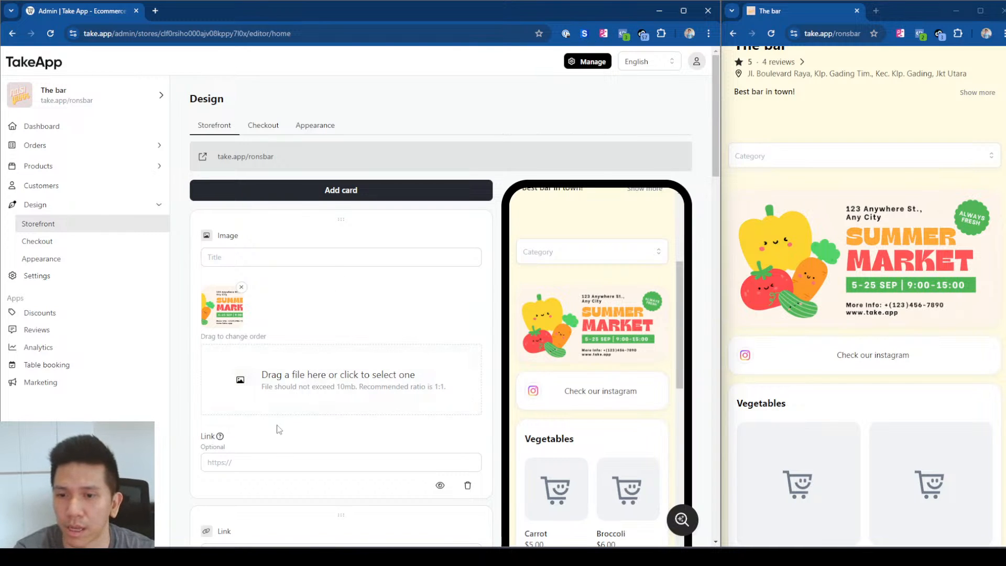
{"action": "left_click", "coordinate": [285, 261]}
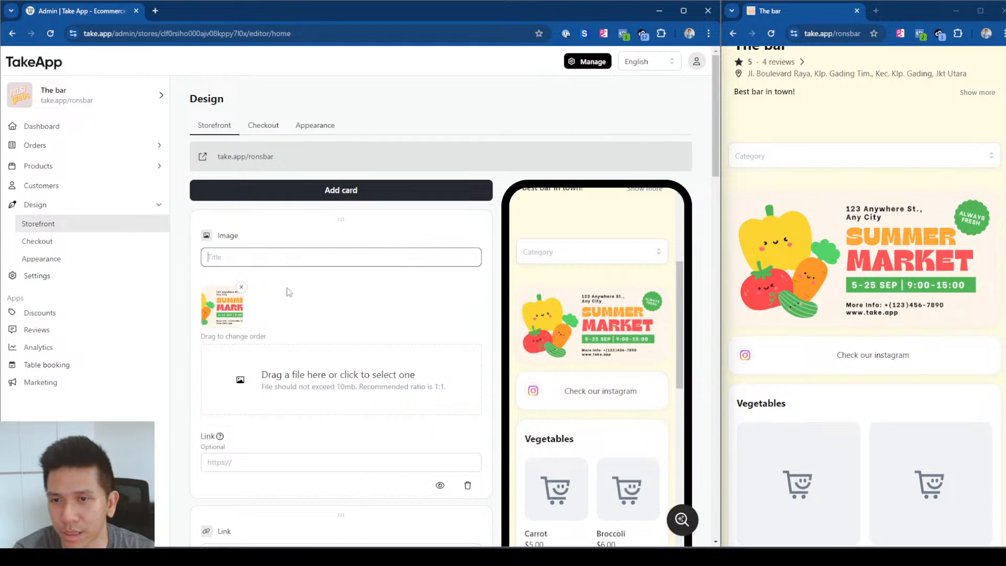
{"action": "left_click", "coordinate": [271, 455]}
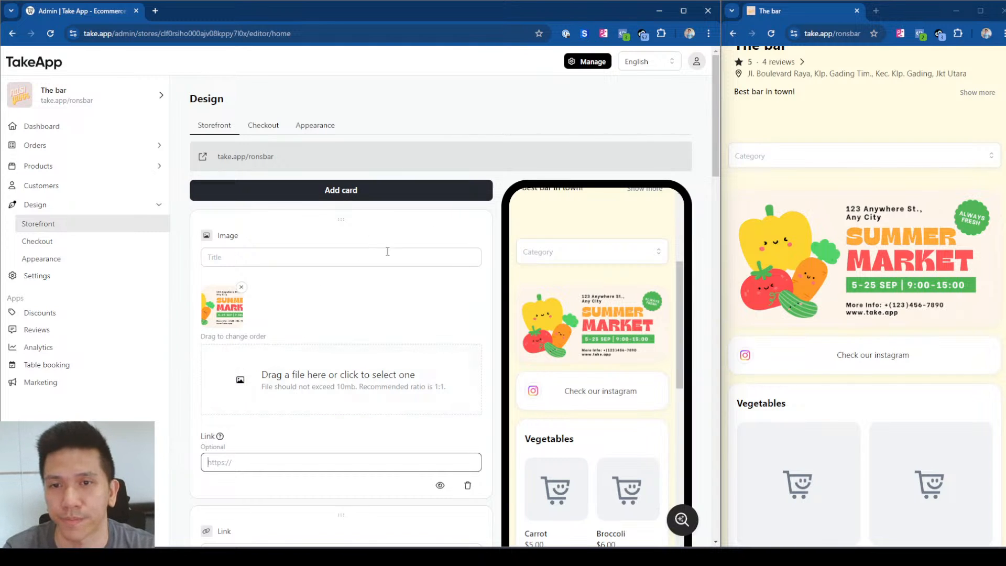
Step: Add a Video card to the storefront and title it "Check out our store in Youtube"
{"action": "left_click", "coordinate": [359, 194]}
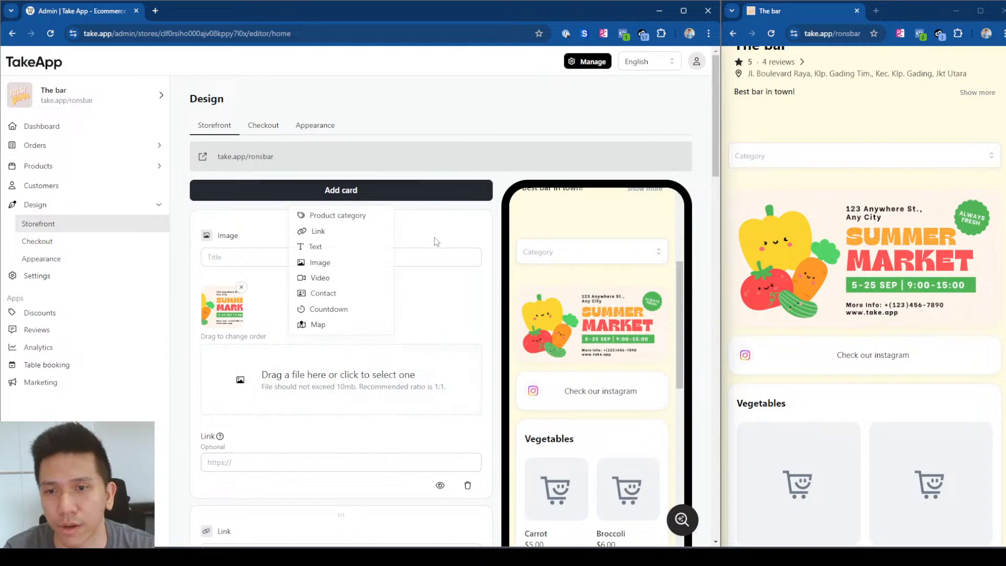
{"action": "left_click", "coordinate": [333, 279]}
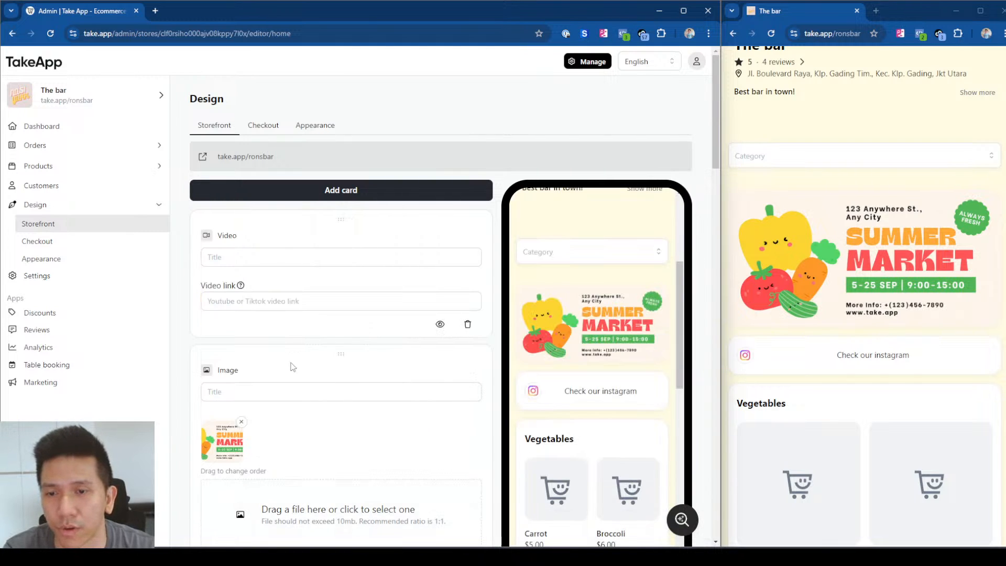
{"action": "left_click", "coordinate": [259, 260]}
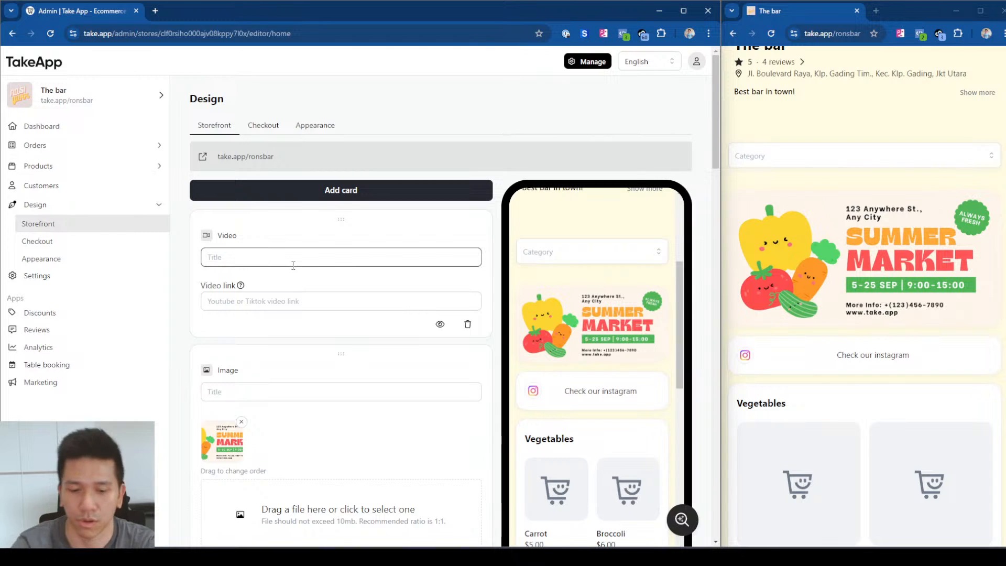
{"action": "type", "text": "Check out"}
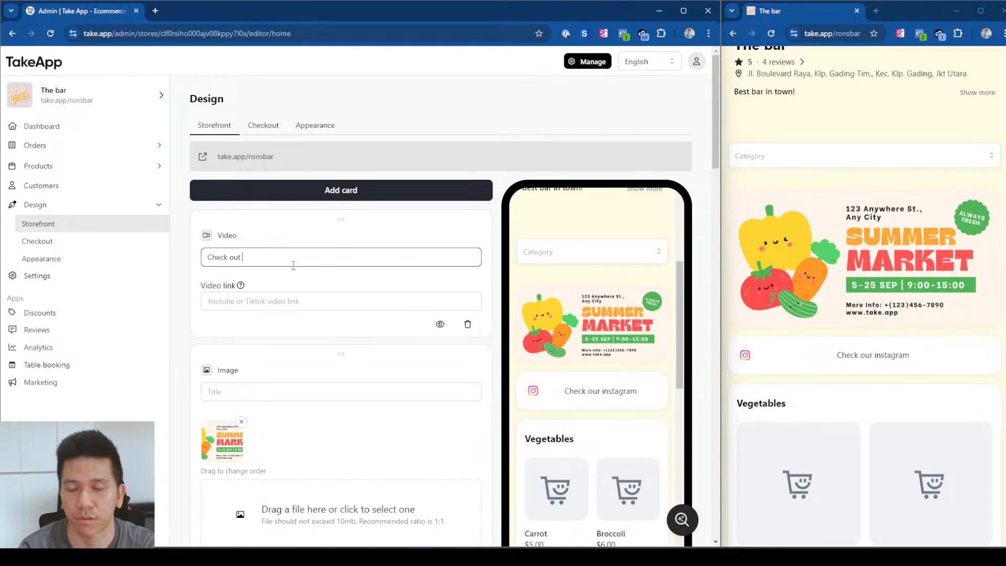
{"action": "type", "text": " our store in Youtube"}
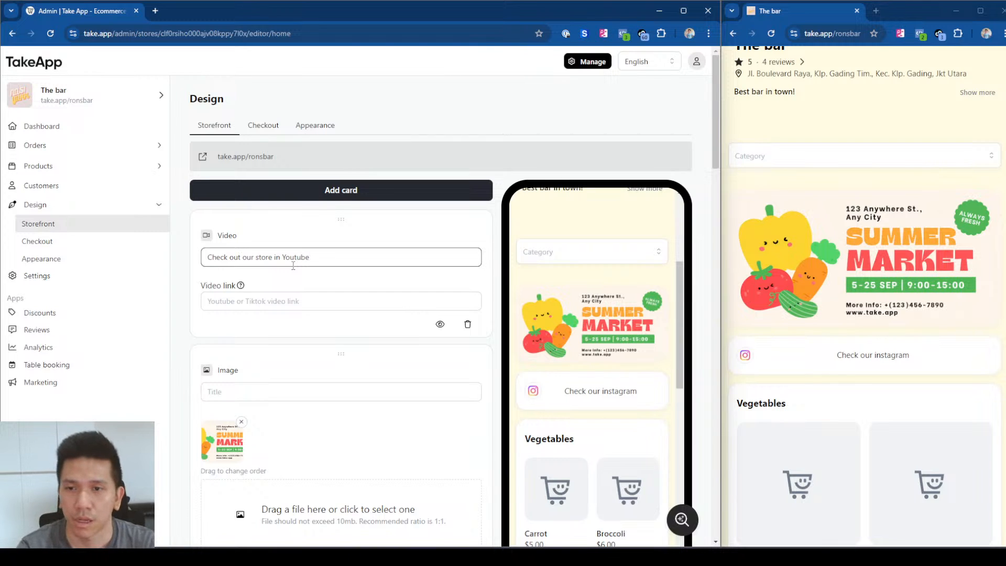
{"action": "left_click", "coordinate": [283, 301]}
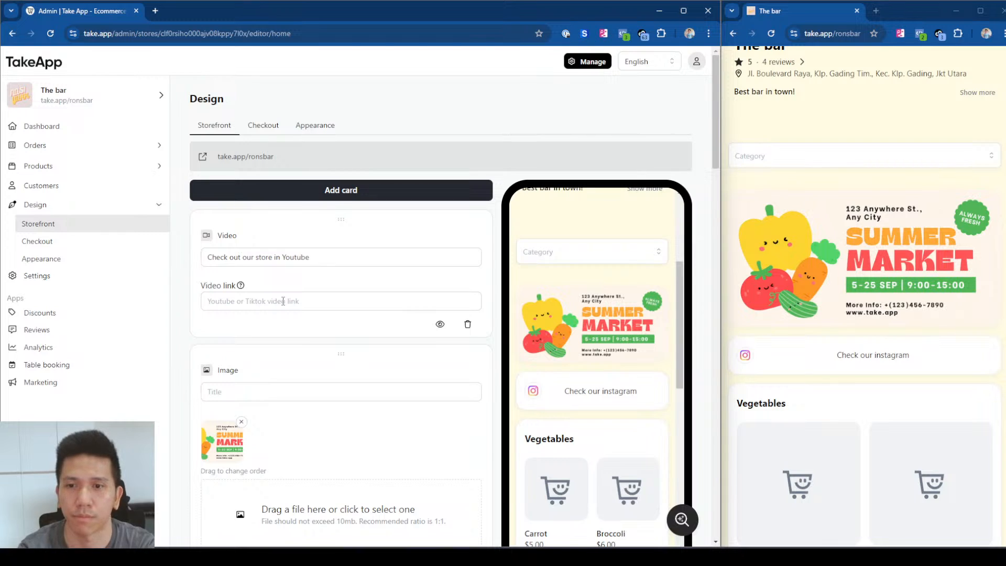
{"action": "left_click", "coordinate": [282, 301]}
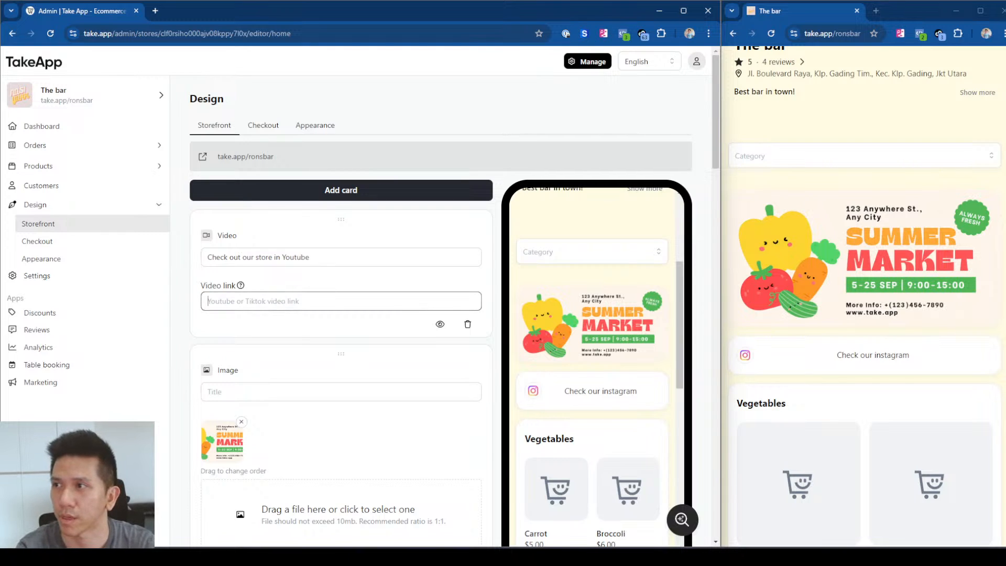
{"action": "key", "text": "alt+Tab"}
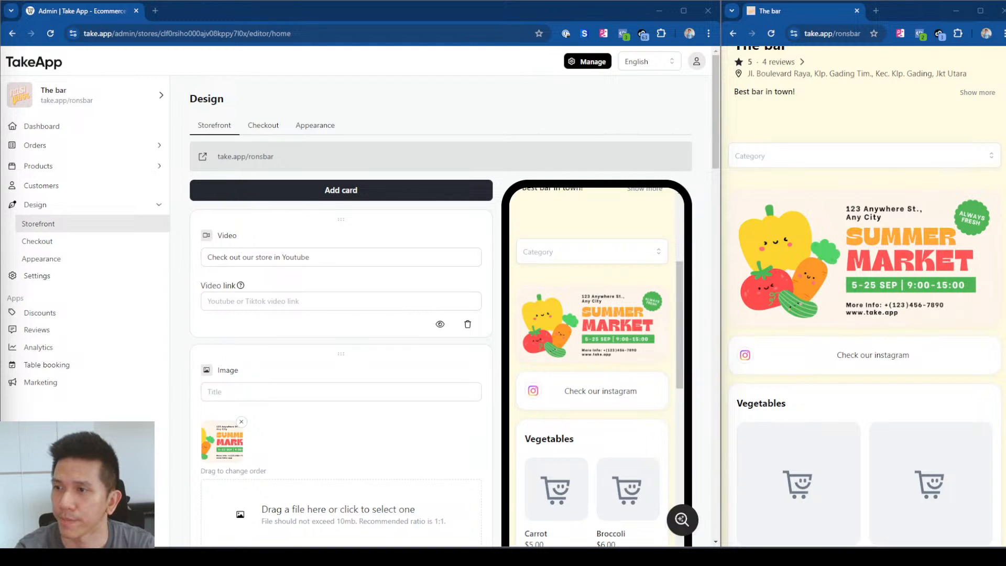
{"action": "left_click", "coordinate": [253, 300]}
{"action": "type", "text": "https://www.youtube.com/live/MpPFcR0uOcw?si=o6hHz2jk_A5NE2oF"}
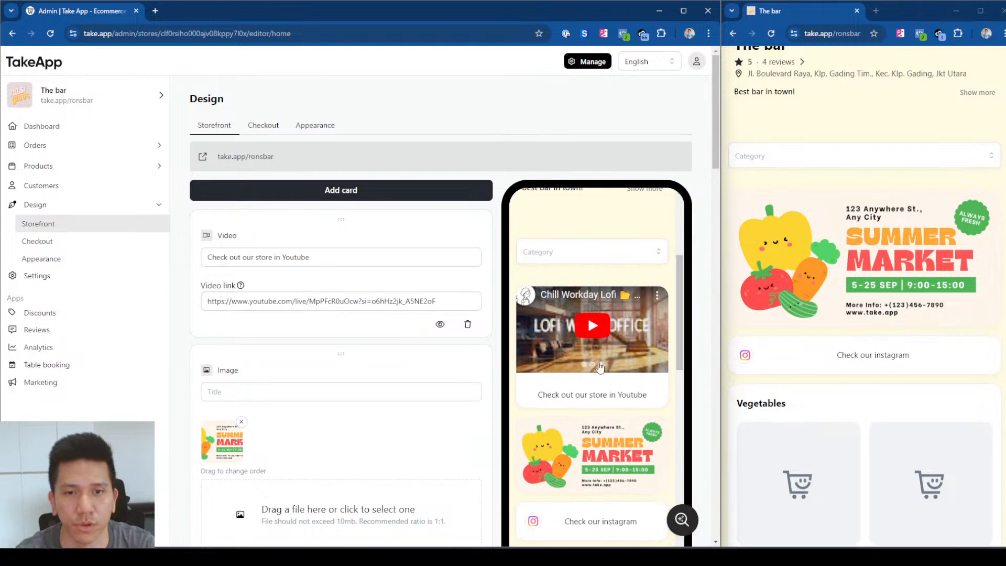
{"action": "left_click", "coordinate": [847, 172]}
{"action": "key", "text": "F5"}
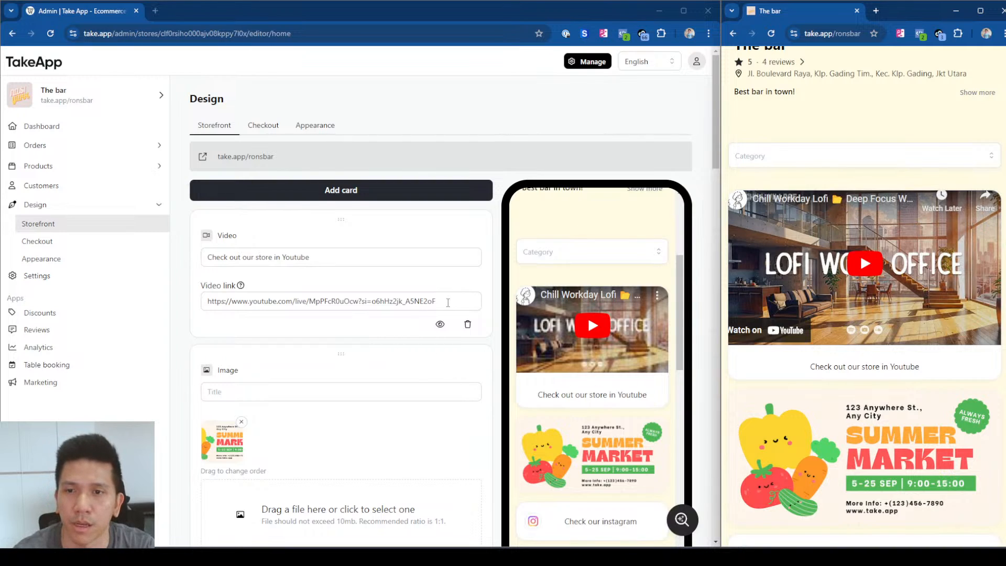
Step: Add a Contact card to the storefront and title it "Save our store contact!"
{"action": "left_click", "coordinate": [348, 196]}
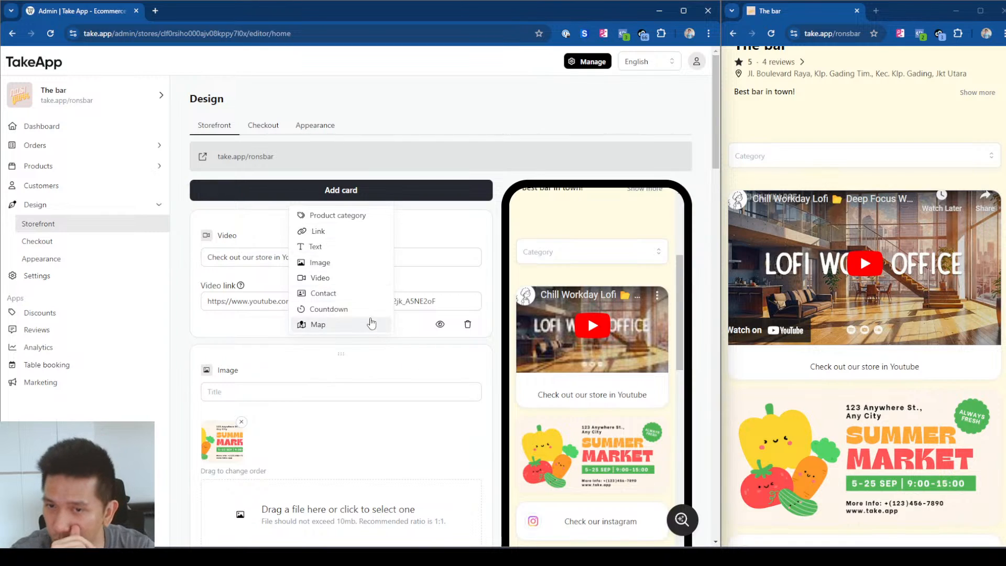
{"action": "left_click", "coordinate": [358, 298]}
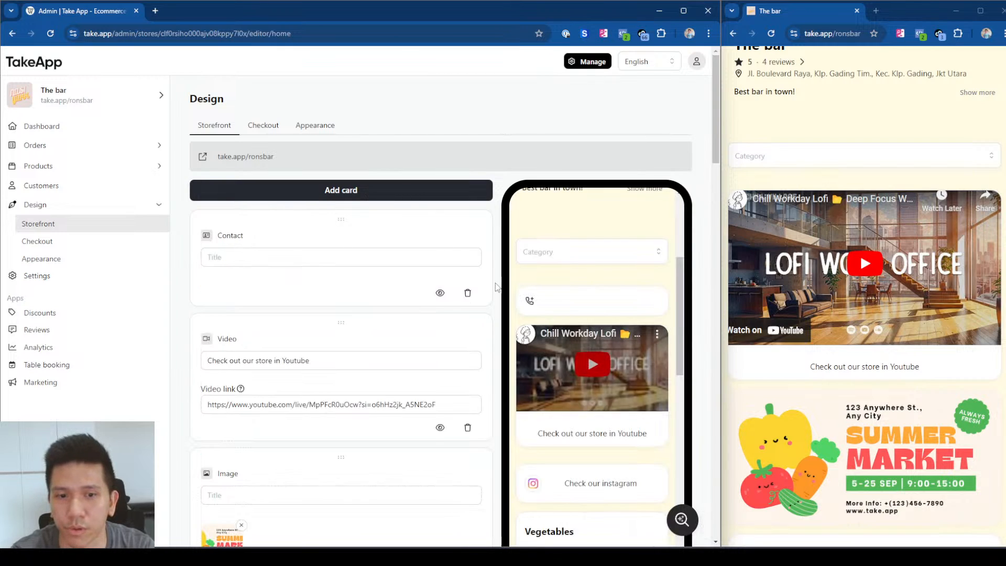
{"action": "left_click", "coordinate": [314, 258]}
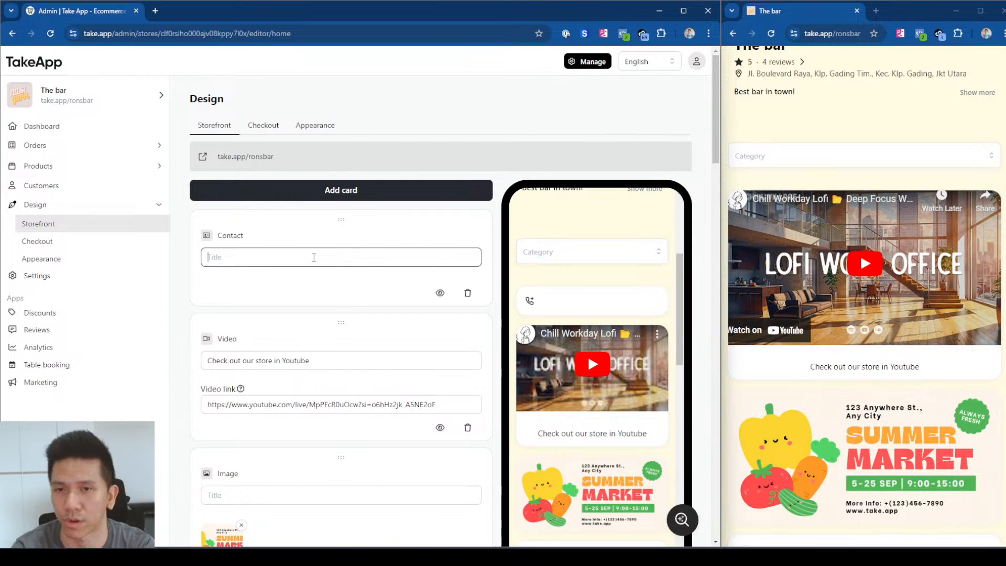
{"action": "type", "text": "Save"}
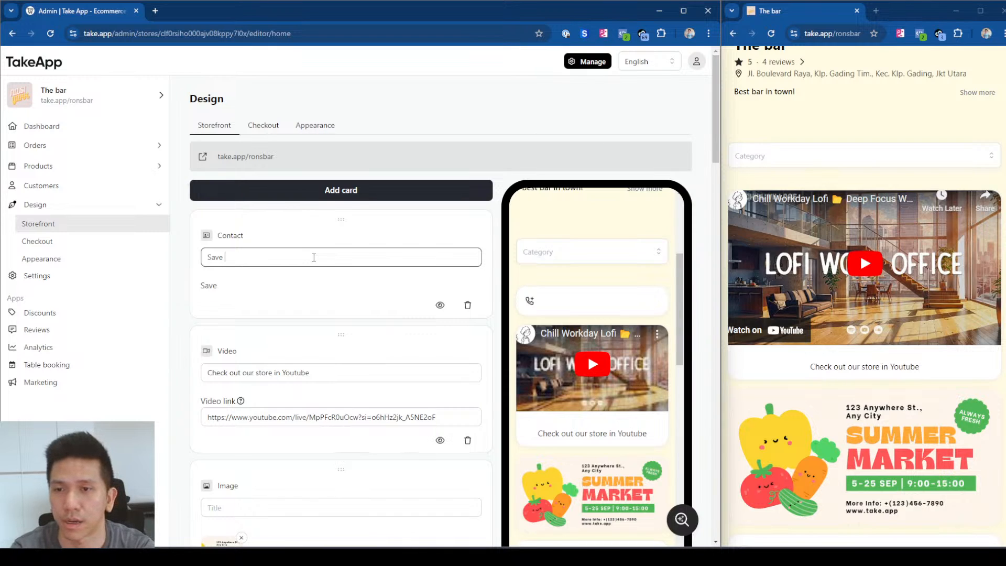
{"action": "type", "text": " our store"}
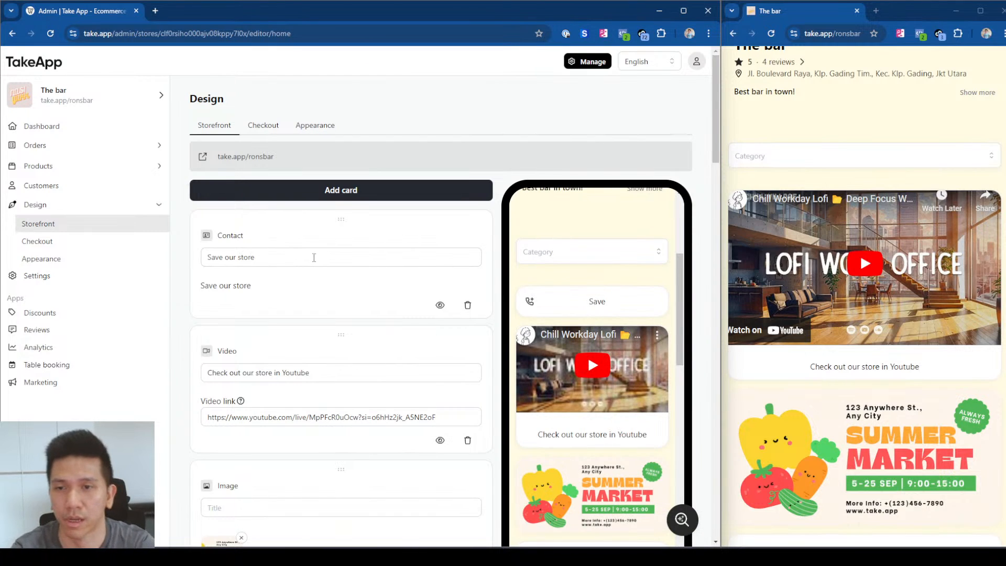
{"action": "type", "text": " contac"}
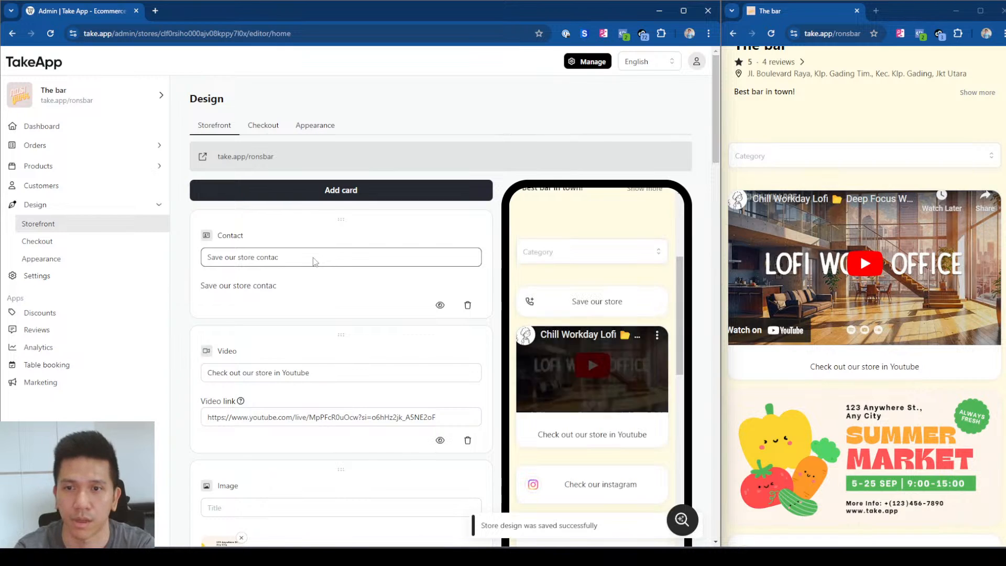
{"action": "left_click", "coordinate": [313, 256]}
{"action": "type", "text": "t"}
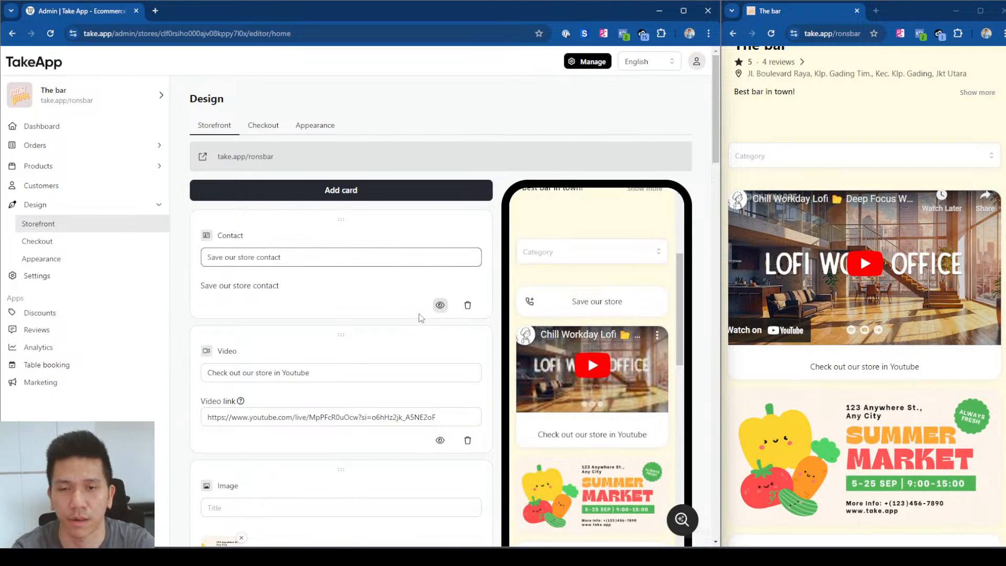
{"action": "left_click", "coordinate": [321, 273]}
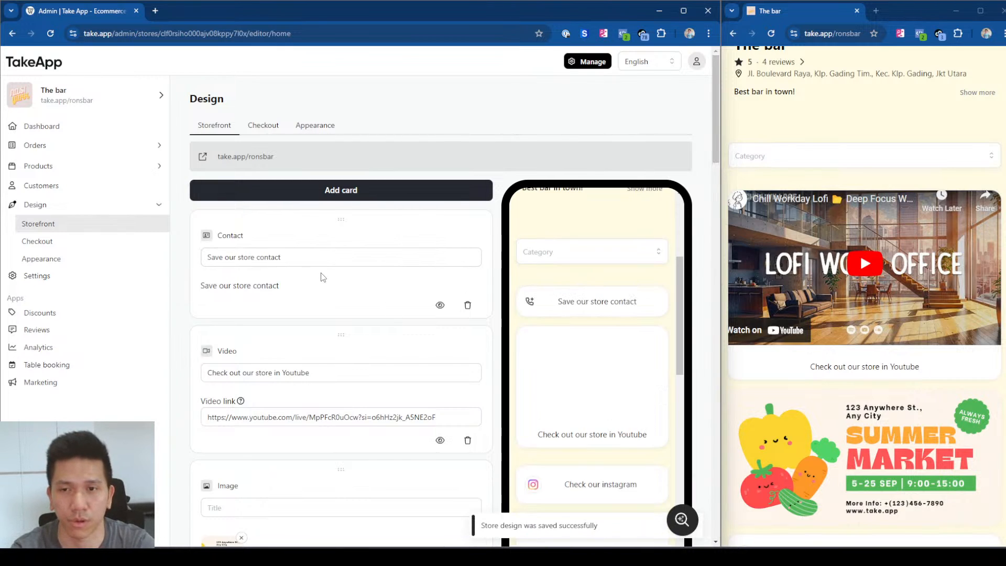
{"action": "left_click", "coordinate": [338, 251]}
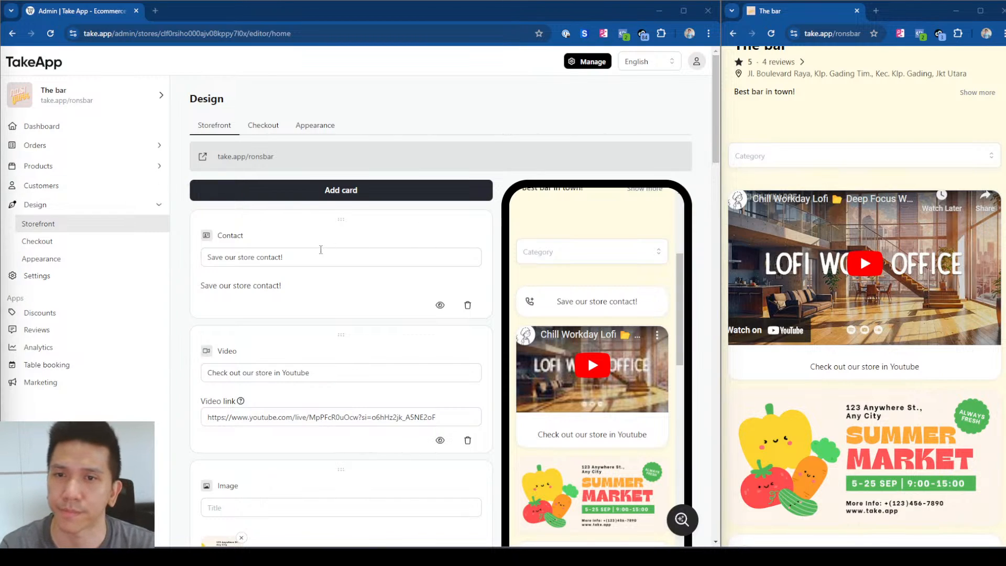
{"action": "left_click", "coordinate": [362, 305]}
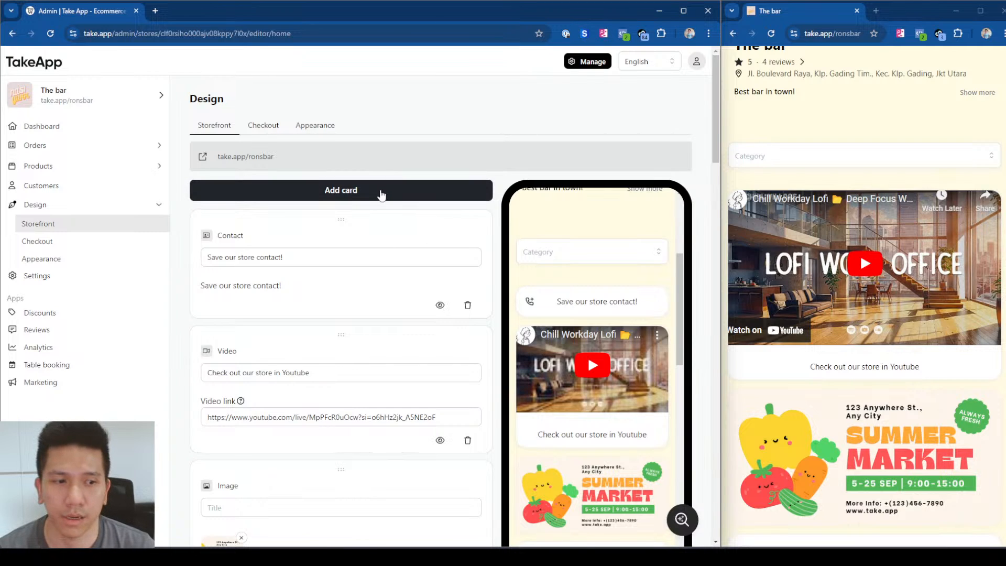
Step: Add a Countdown card to the storefront
{"action": "left_click", "coordinate": [380, 195]}
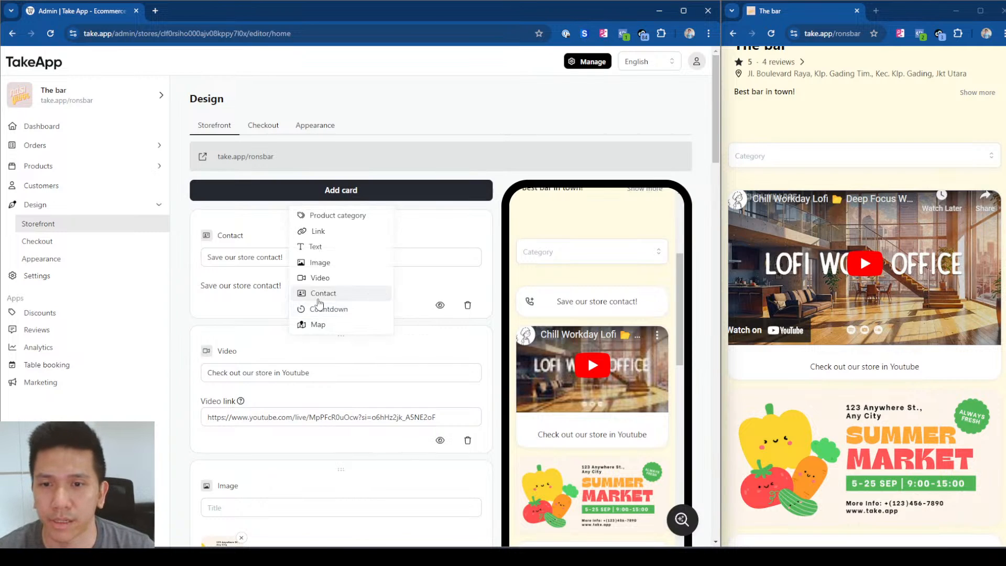
{"action": "left_click", "coordinate": [325, 309]}
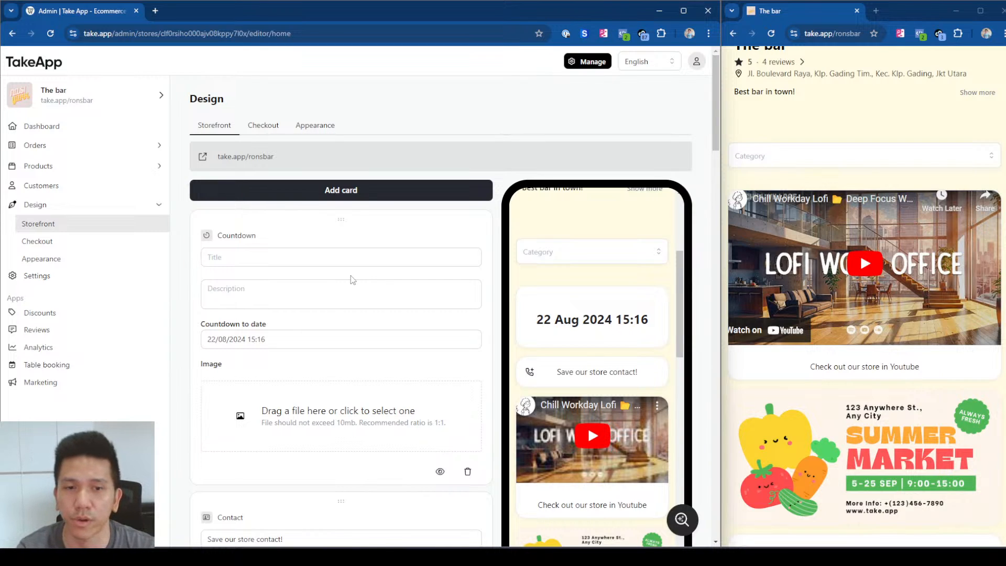
Step: Set the Countdown card's target date and time to 24 August 2024, 10:00 AM
{"action": "left_click", "coordinate": [306, 339]}
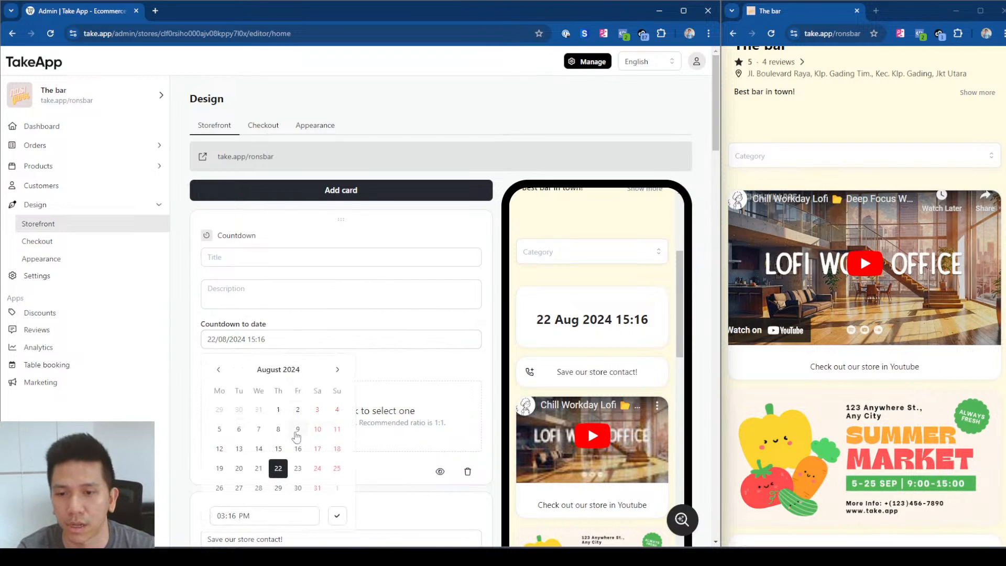
{"action": "left_click", "coordinate": [317, 467]}
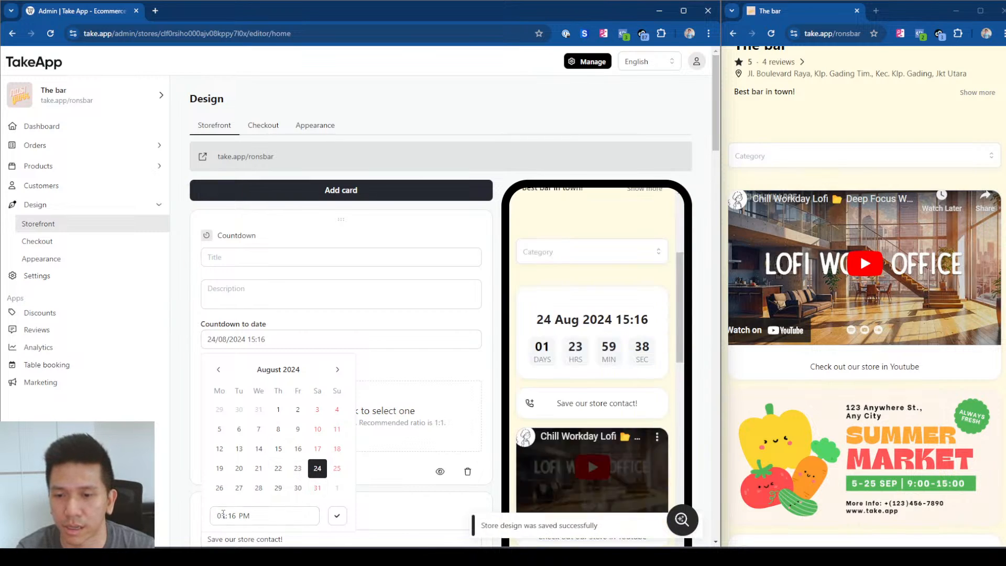
{"action": "type", "text": "1000"}
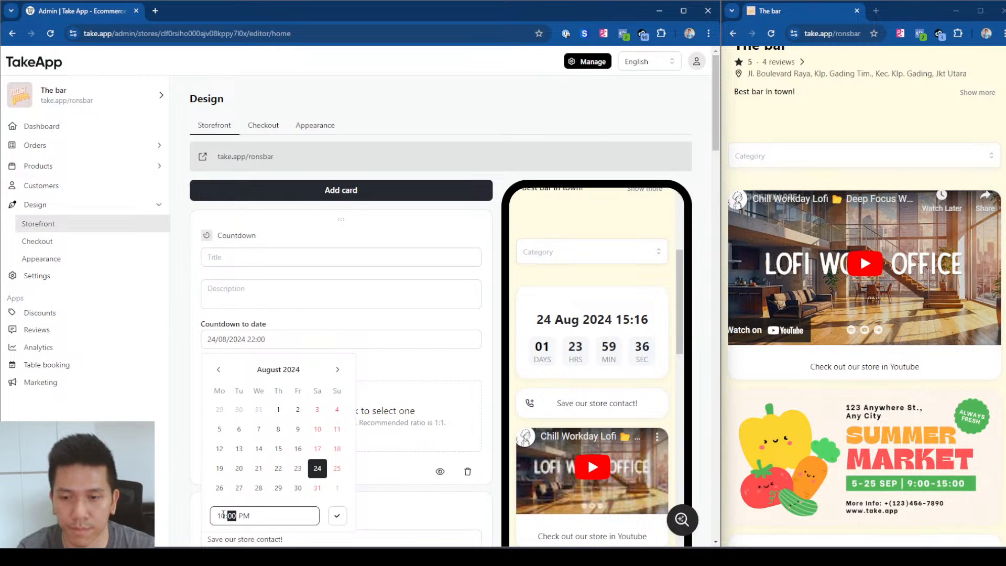
{"action": "type", "text": "a"}
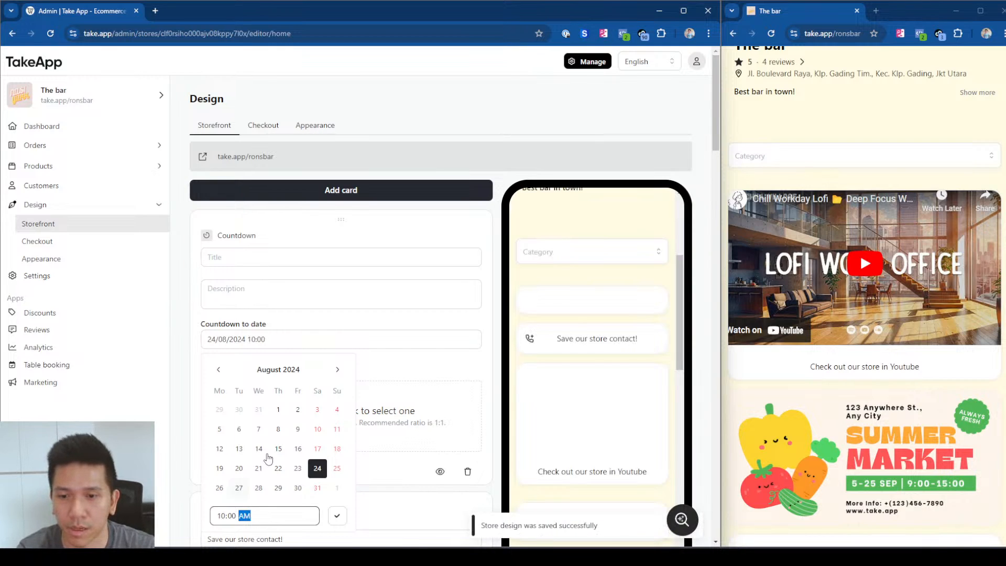
{"action": "left_click", "coordinate": [427, 373]}
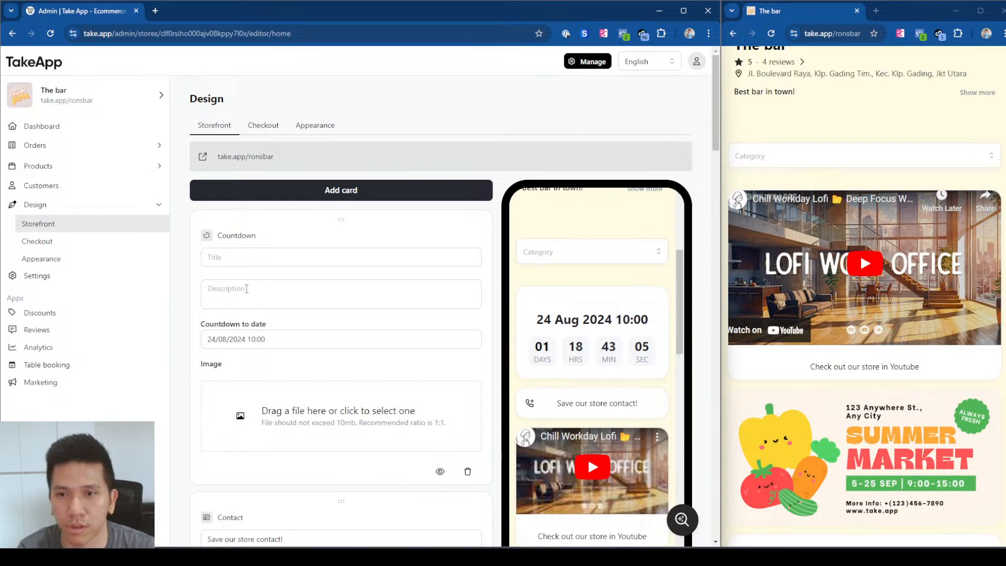
Step: Upload the Summer Market banner from the Downloads folder as the Countdown card's image
{"action": "left_click", "coordinate": [286, 411]}
{"action": "left_click", "coordinate": [220, 136]}
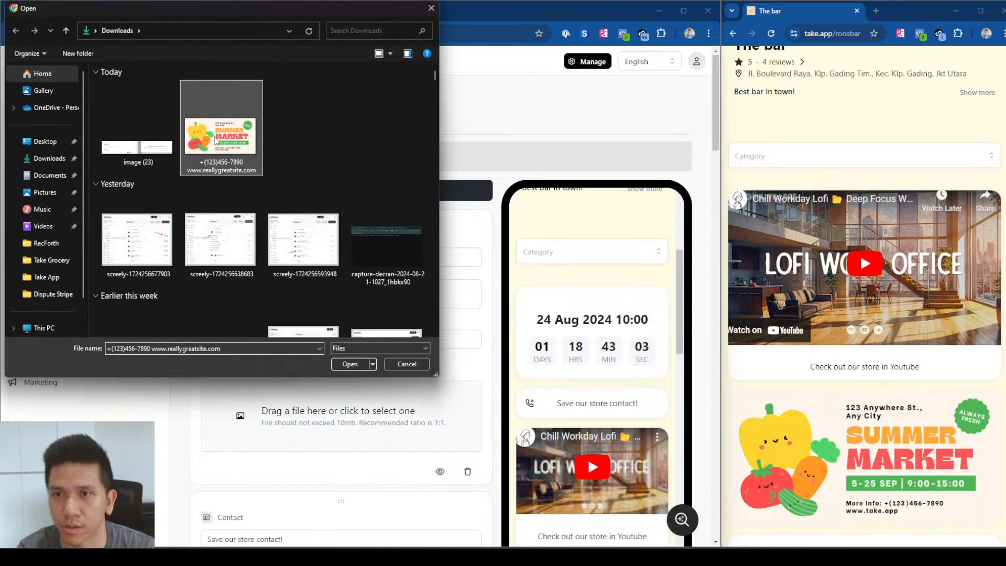
{"action": "left_click", "coordinate": [349, 364]}
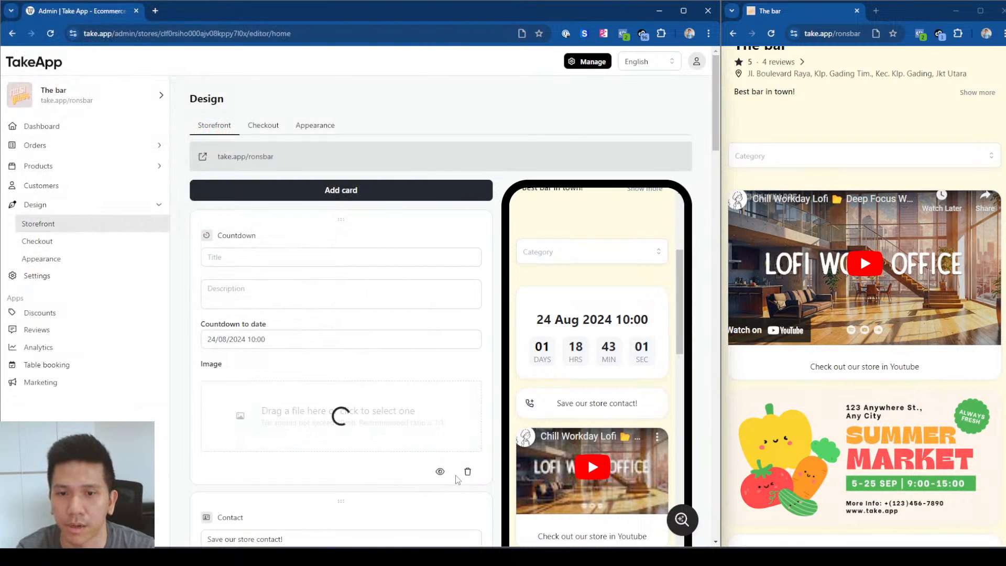
Step: Delete the separate Image card containing the Summer Market banner from the storefront
{"action": "scroll", "coordinate": [388, 419], "scroll_direction": "down", "scroll_amount": 4}
{"action": "scroll", "coordinate": [384, 435], "scroll_direction": "down", "scroll_amount": 7}
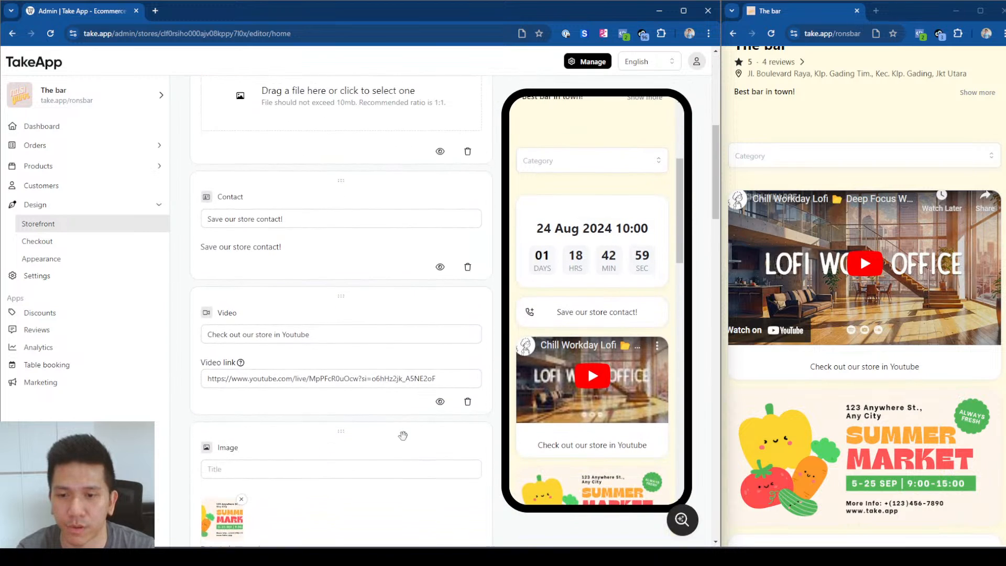
{"action": "left_click", "coordinate": [467, 437]}
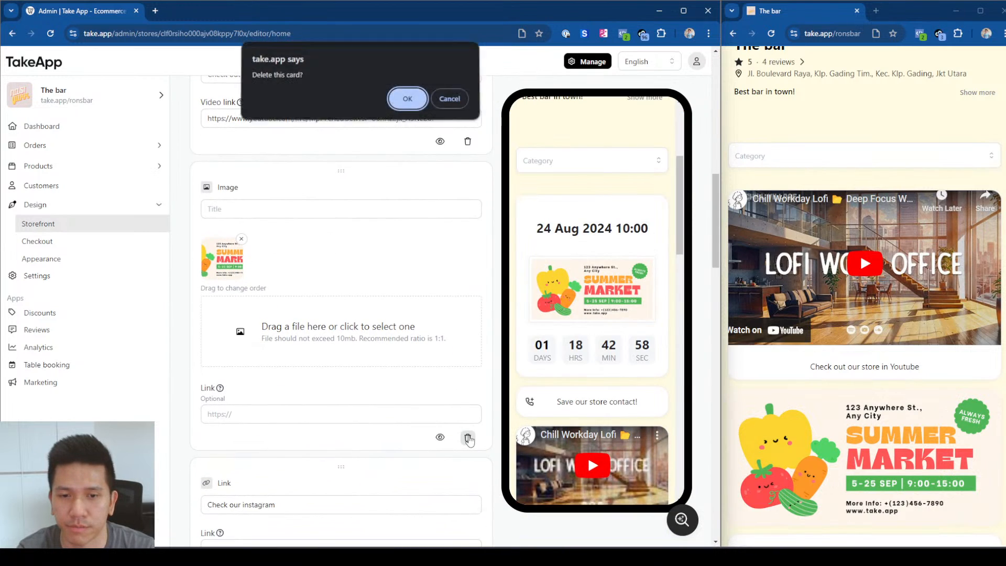
{"action": "left_click", "coordinate": [408, 100]}
Step: Title the Countdown card "Summer Market", enter the description "The street detail" and check it in the preview
{"action": "scroll", "coordinate": [419, 352], "scroll_direction": "up", "scroll_amount": 5}
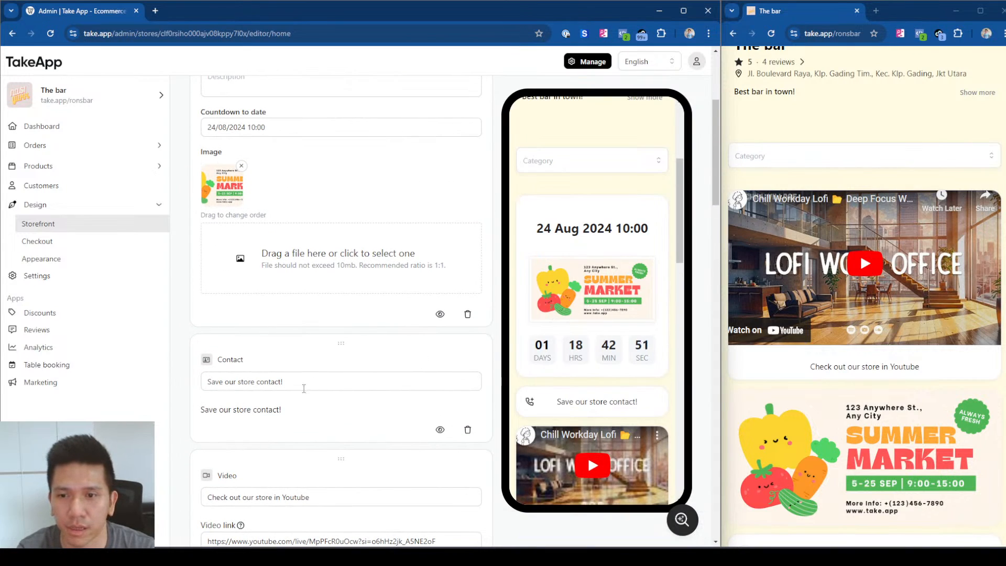
{"action": "scroll", "coordinate": [260, 267], "scroll_direction": "up", "scroll_amount": 3}
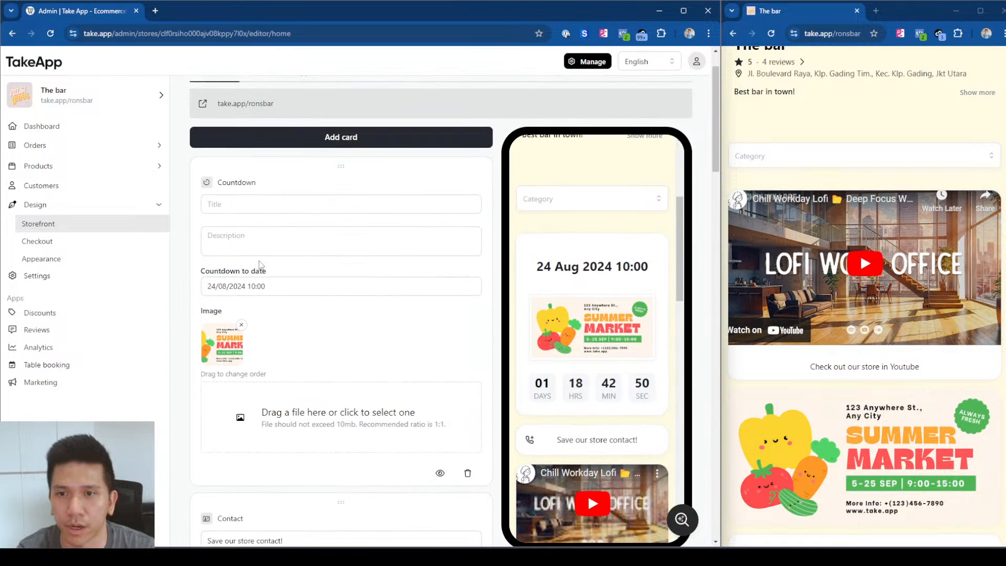
{"action": "left_click", "coordinate": [253, 207]}
{"action": "type", "text": "Summer"}
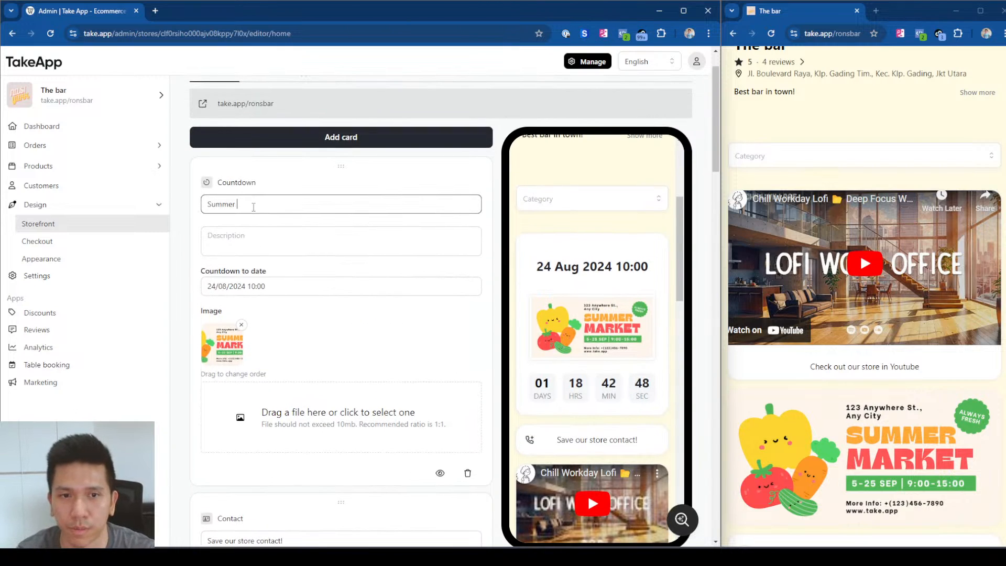
{"action": "type", "text": " Market"}
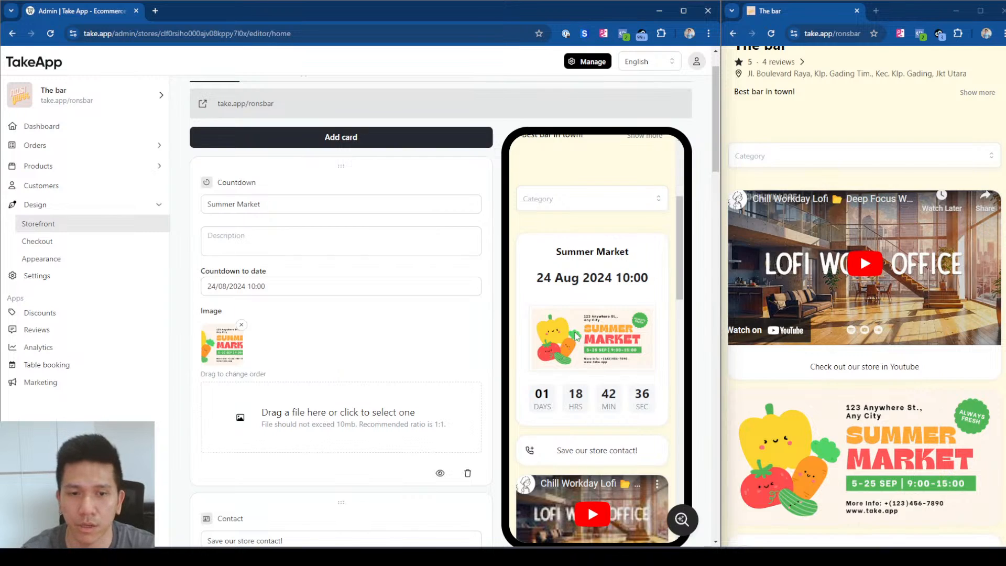
{"action": "left_click", "coordinate": [246, 237]}
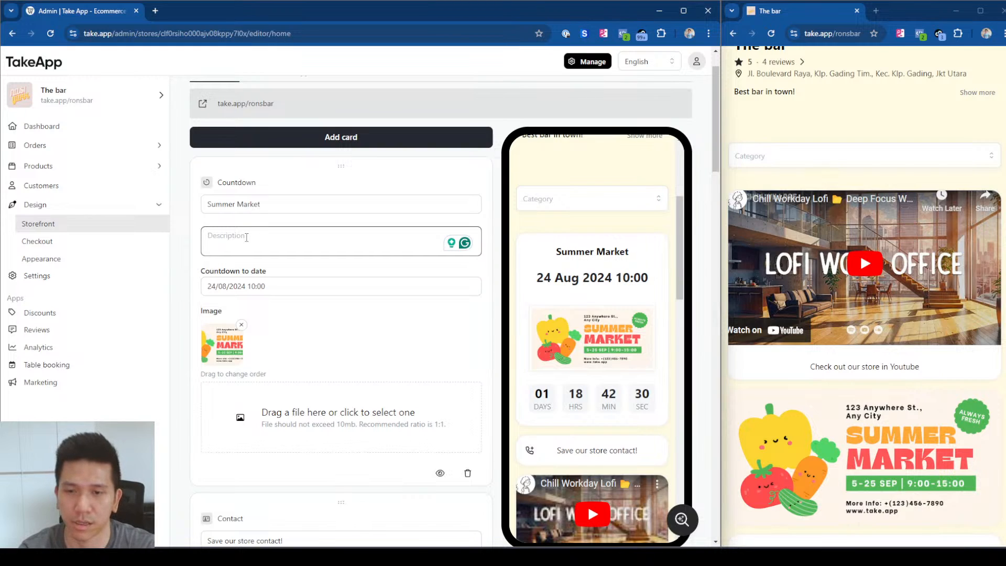
{"action": "type", "text": "The street detail"}
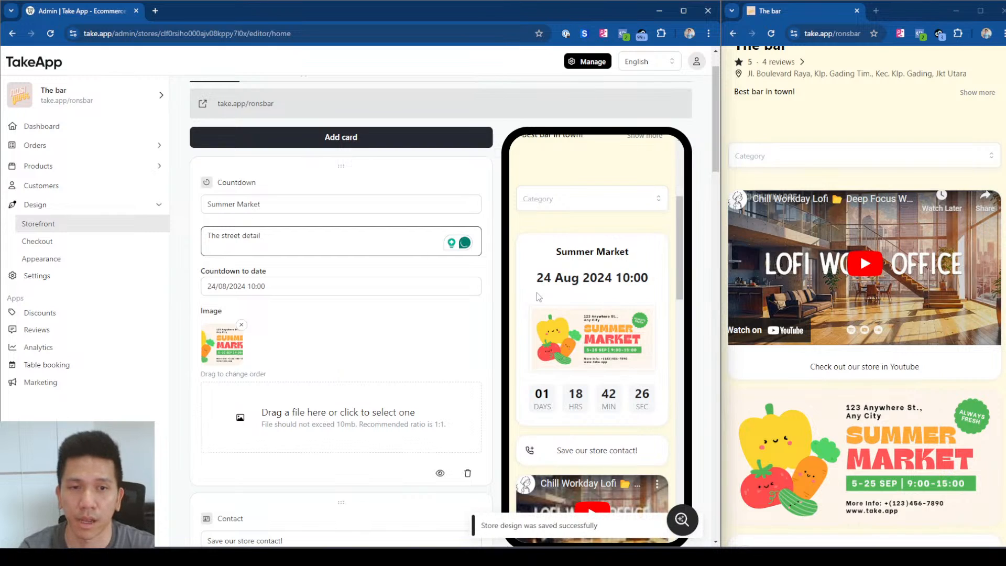
{"action": "left_click_drag", "start_coordinate": [564, 266], "coordinate": [626, 269]}
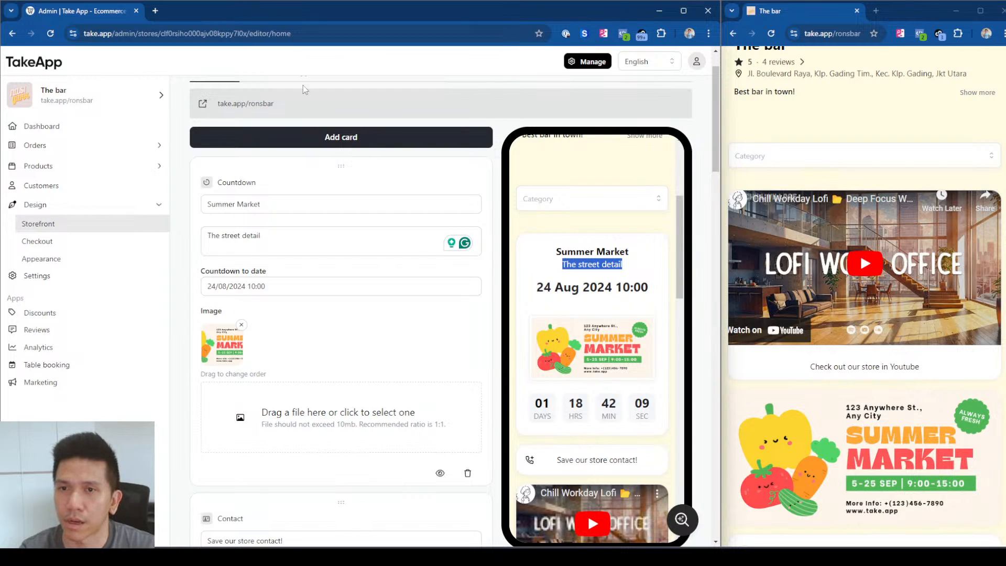
Step: Add a Map card to the storefront and set its location to ION Orchard, Singapore
{"action": "left_click", "coordinate": [333, 139]}
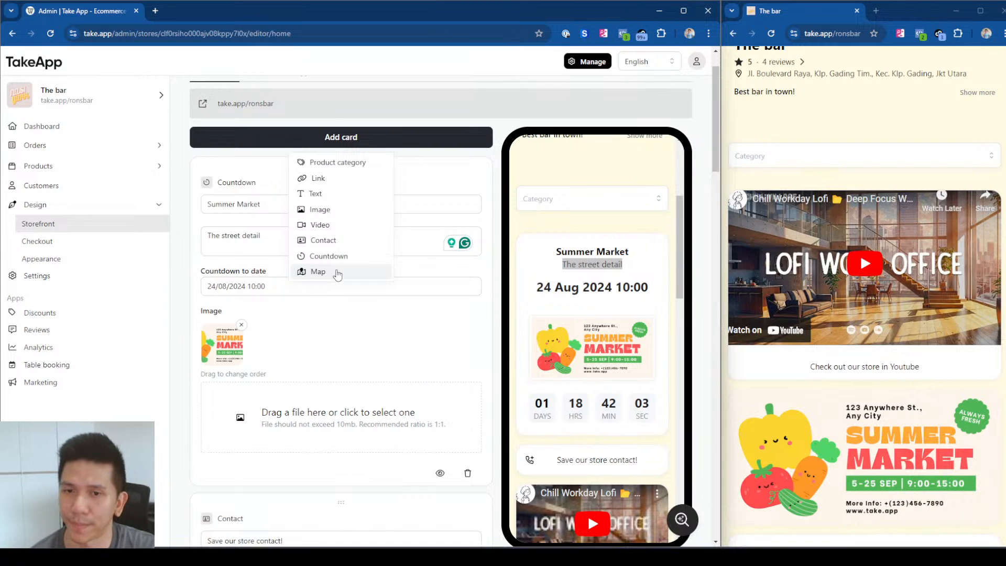
{"action": "left_click", "coordinate": [337, 272]}
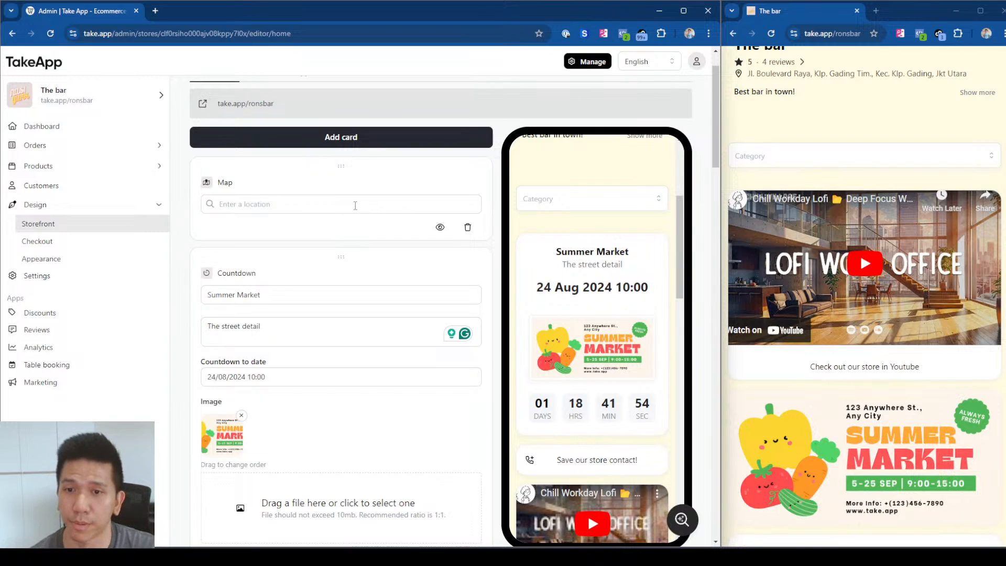
{"action": "left_click", "coordinate": [355, 206]}
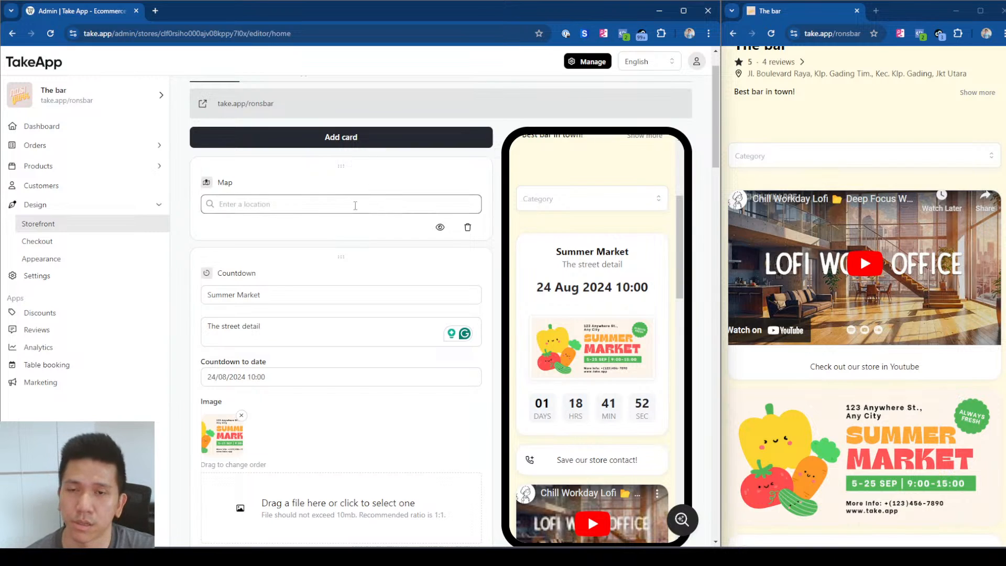
{"action": "type", "text": "Ion"}
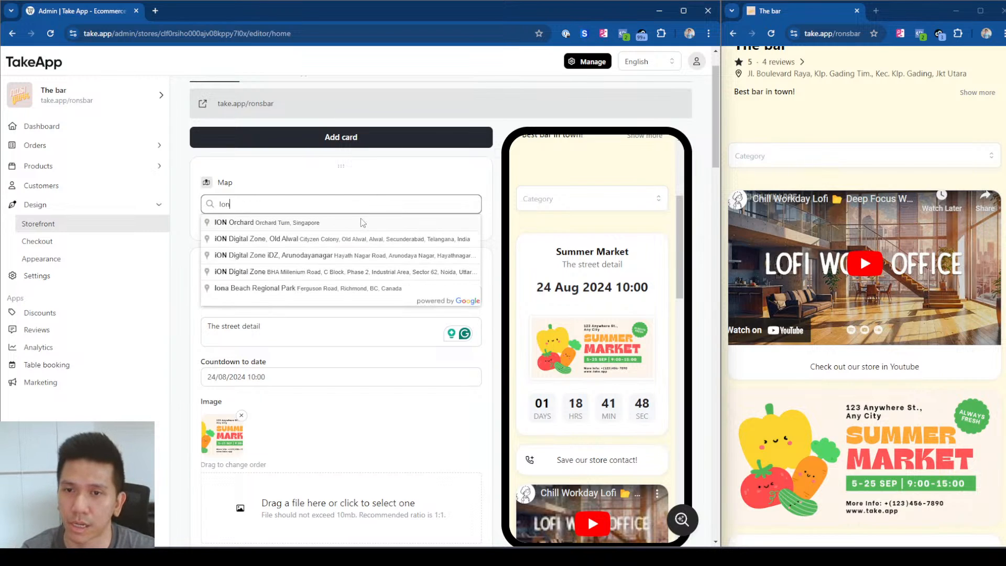
{"action": "left_click", "coordinate": [362, 222]}
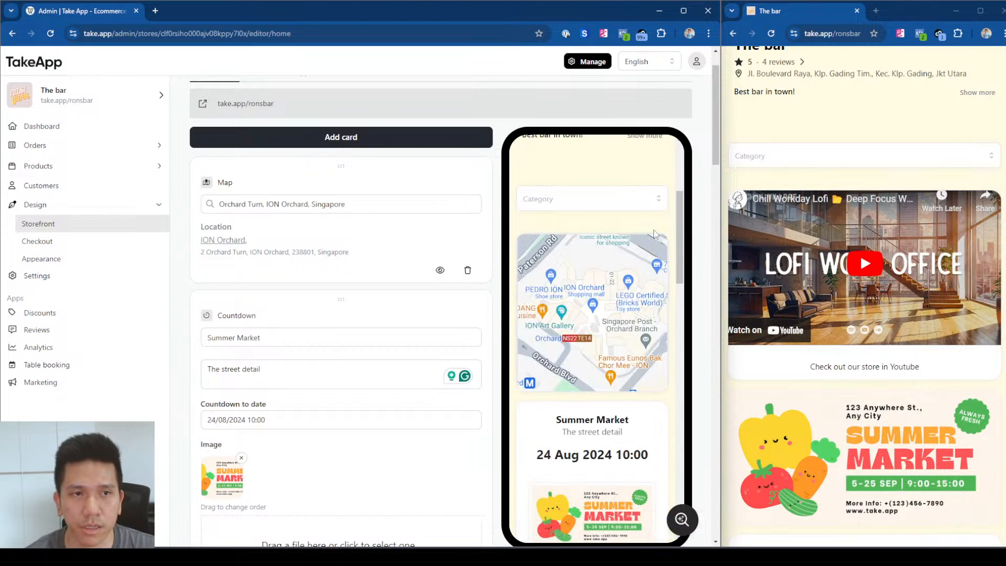
Step: Reload the live storefront and inspect the ION Orchard marker on the new map
{"action": "left_click", "coordinate": [798, 183]}
{"action": "key", "text": "F5"}
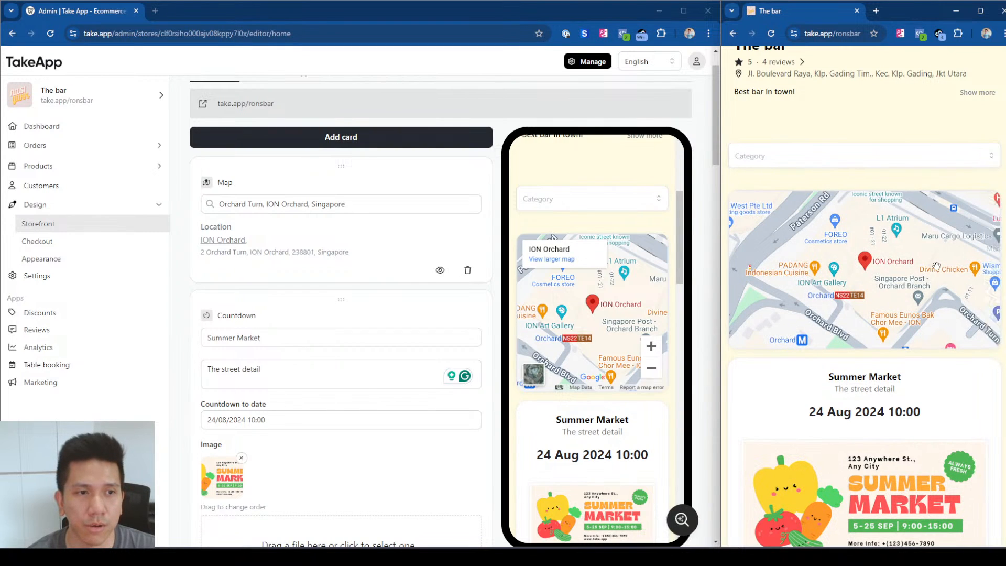
{"action": "left_click", "coordinate": [874, 262]}
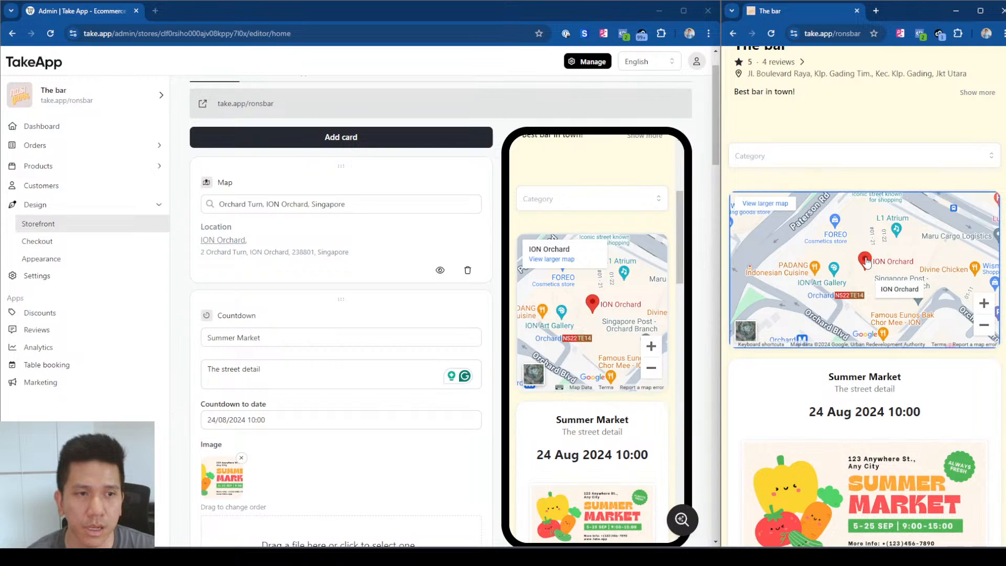
{"action": "left_click", "coordinate": [866, 262]}
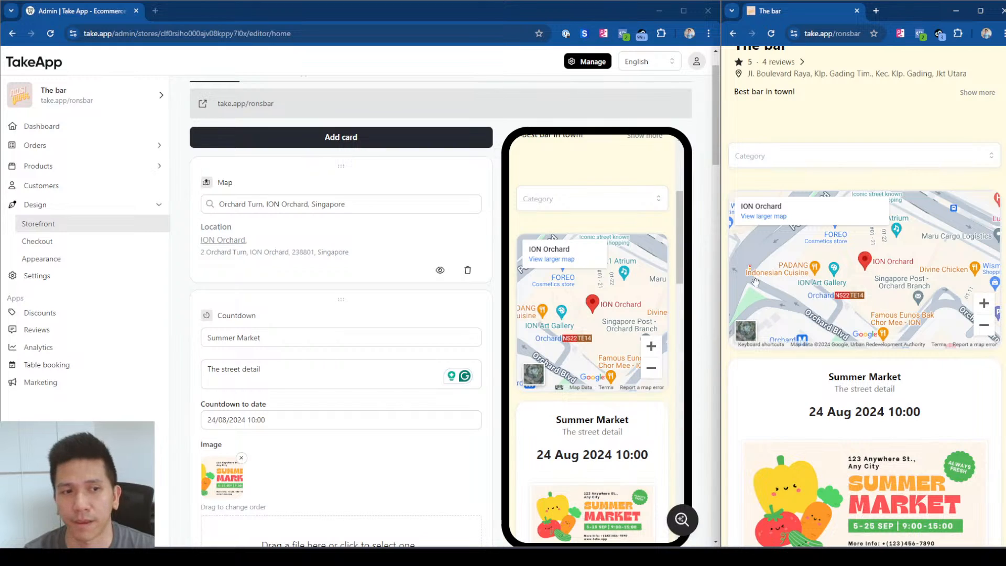
Step: Review the available storefront card types and open the Checkout design page
{"action": "left_click", "coordinate": [354, 147]}
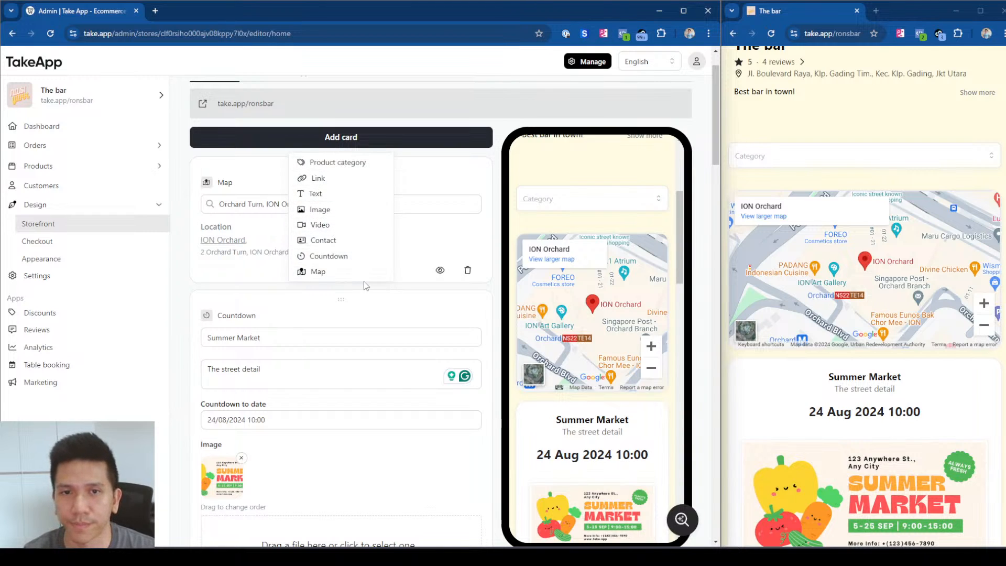
{"action": "left_click", "coordinate": [459, 182]}
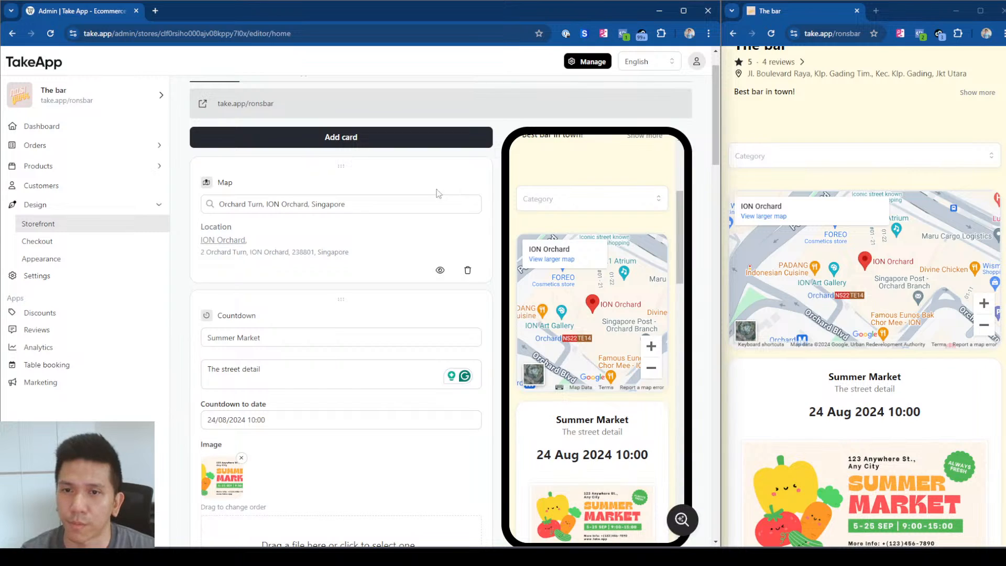
{"action": "left_click", "coordinate": [63, 244]}
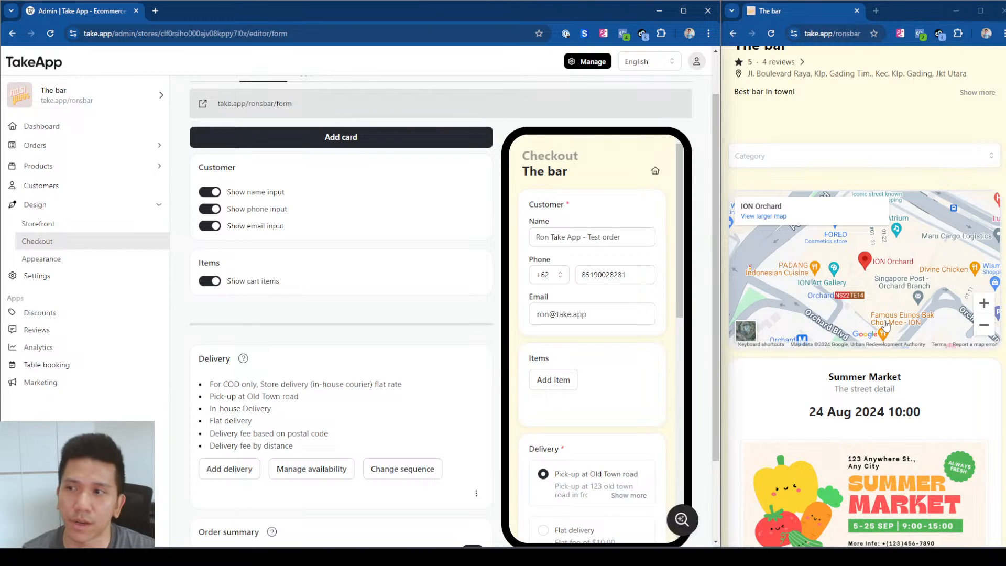
Step: Add one Carrot to the cart in the live storefront and proceed to its checkout page
{"action": "scroll", "coordinate": [884, 317], "scroll_direction": "down", "scroll_amount": 12}
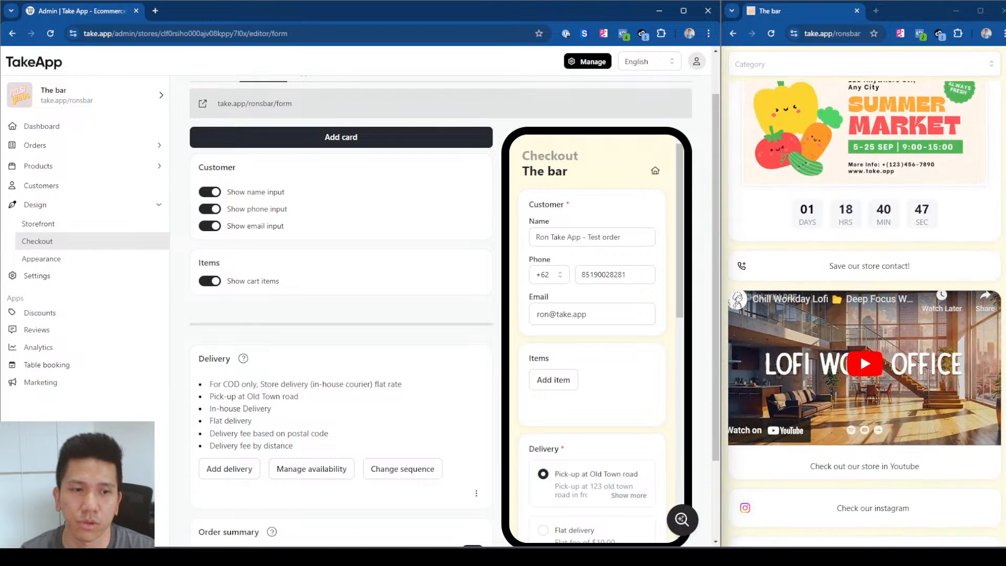
{"action": "left_click", "coordinate": [798, 346]}
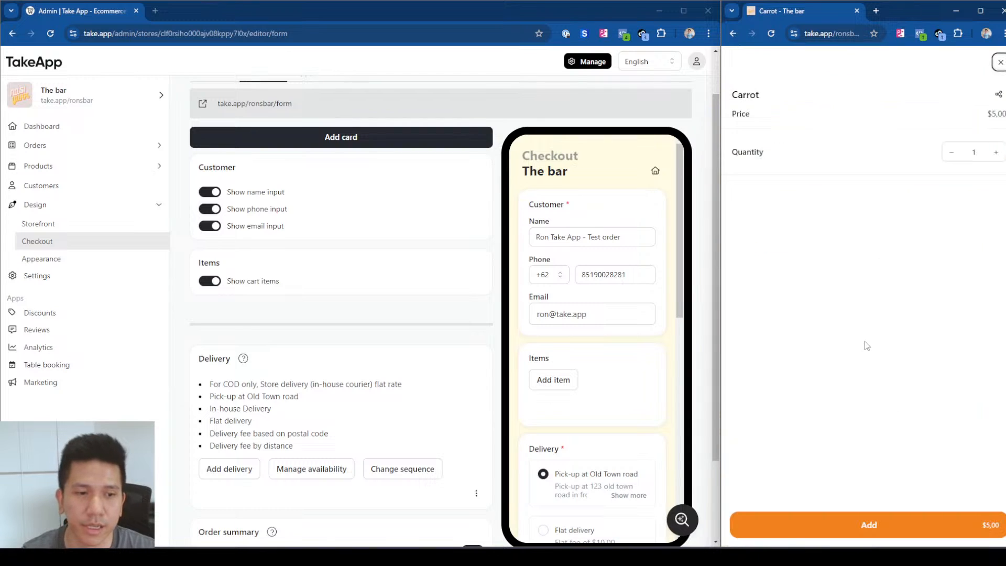
{"action": "left_click", "coordinate": [908, 522]}
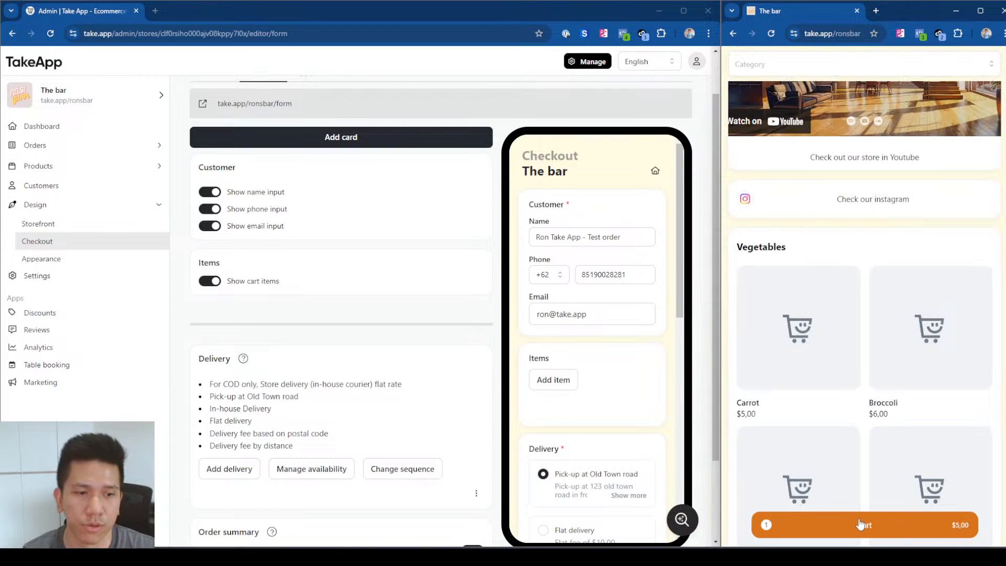
{"action": "left_click", "coordinate": [873, 526]}
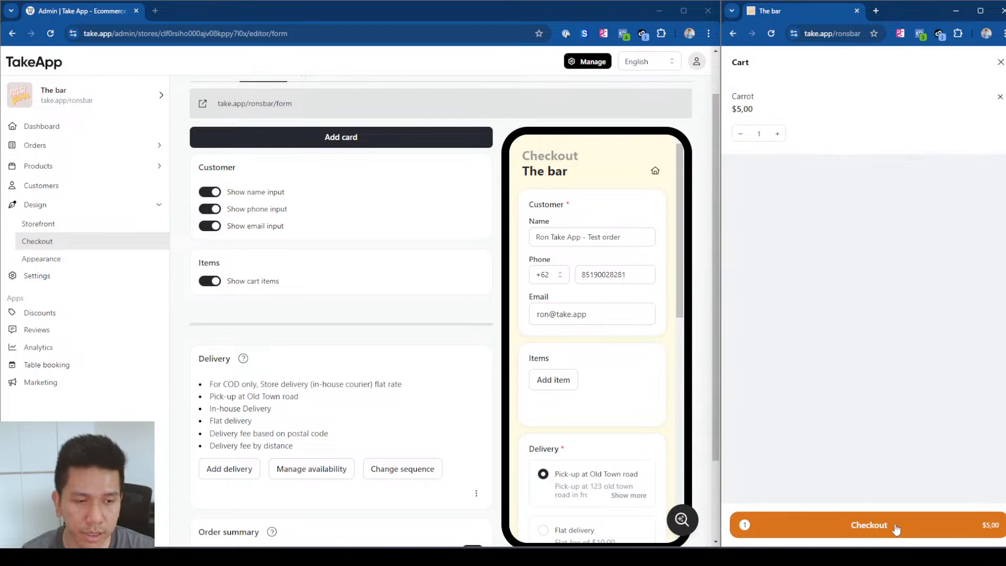
{"action": "left_click", "coordinate": [893, 526]}
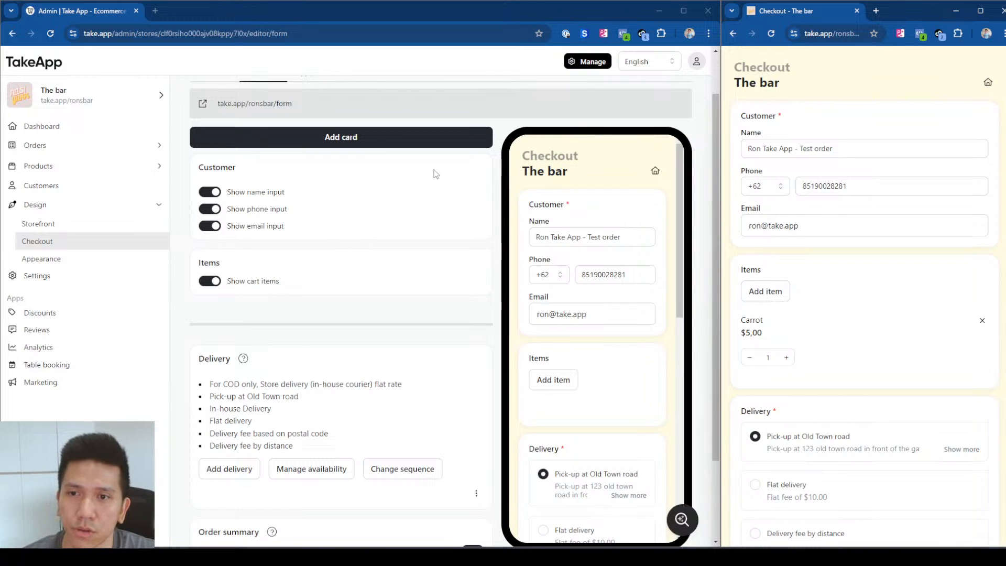
Step: Look over the checkout card types and try switching the customer name input off and back on
{"action": "left_click", "coordinate": [336, 145]}
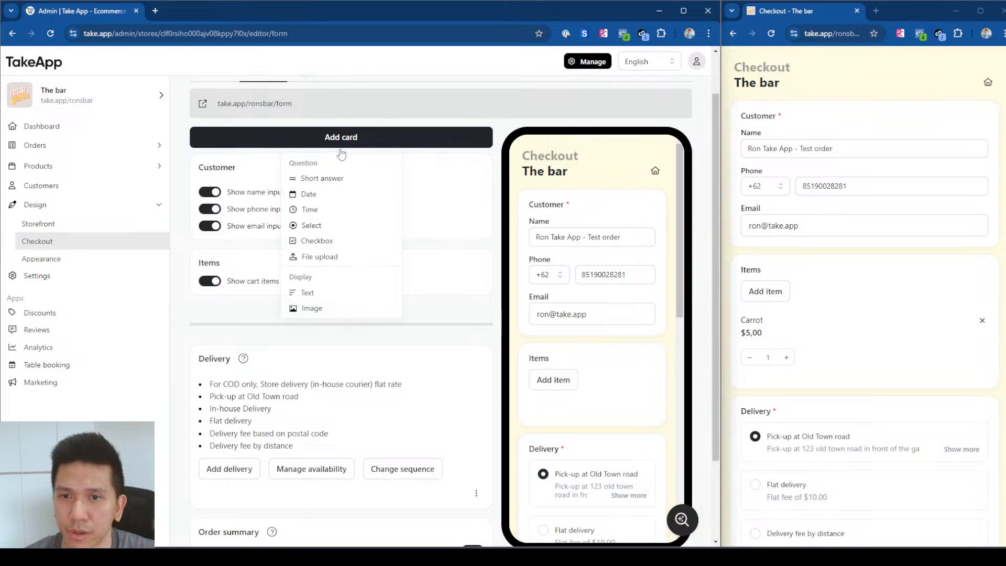
{"action": "left_click", "coordinate": [446, 197]}
{"action": "left_click", "coordinate": [210, 192]}
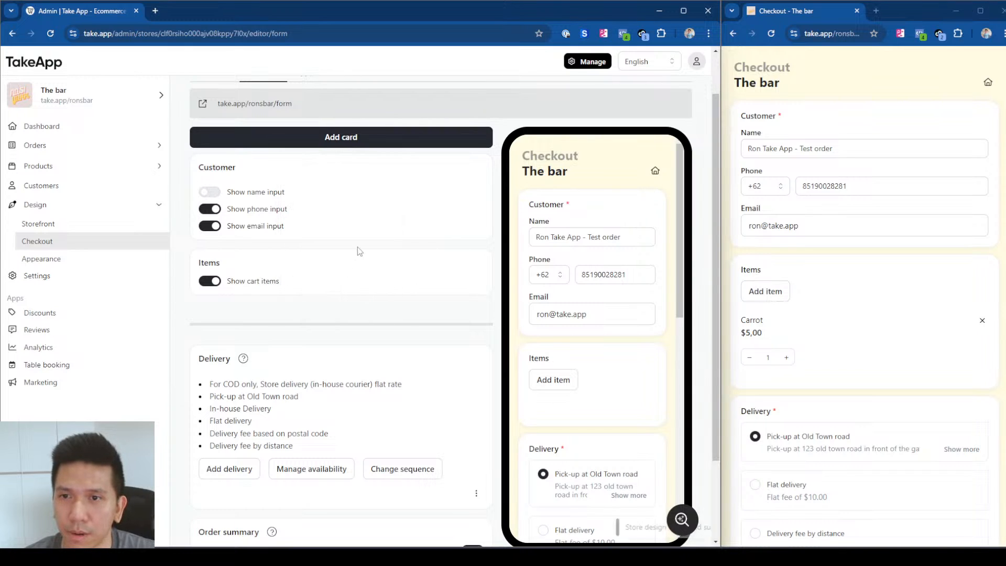
{"action": "left_click", "coordinate": [210, 191]}
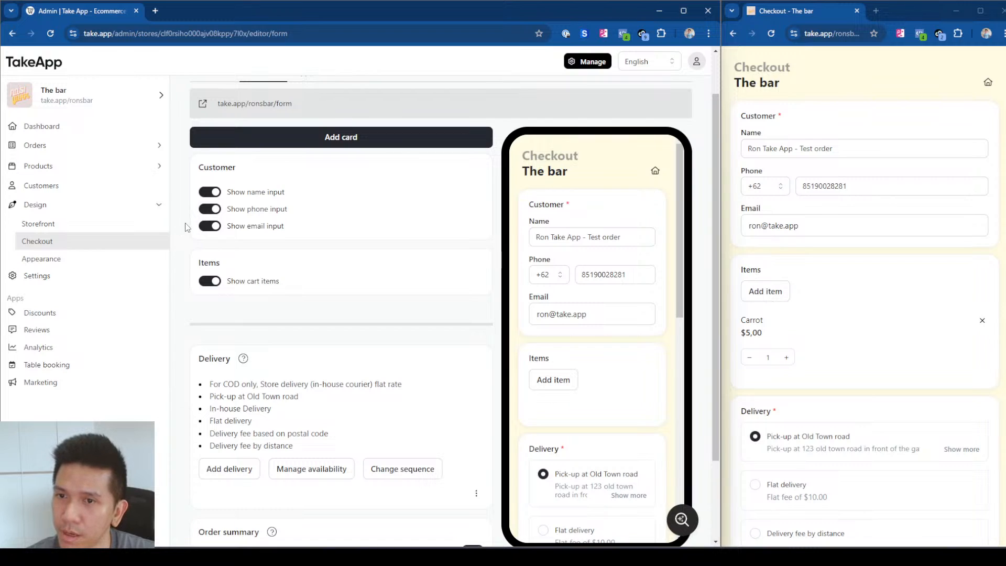
Step: Try hiding the customer's name, phone and email inputs on the checkout form, and switch all three back on
{"action": "left_click", "coordinate": [210, 193]}
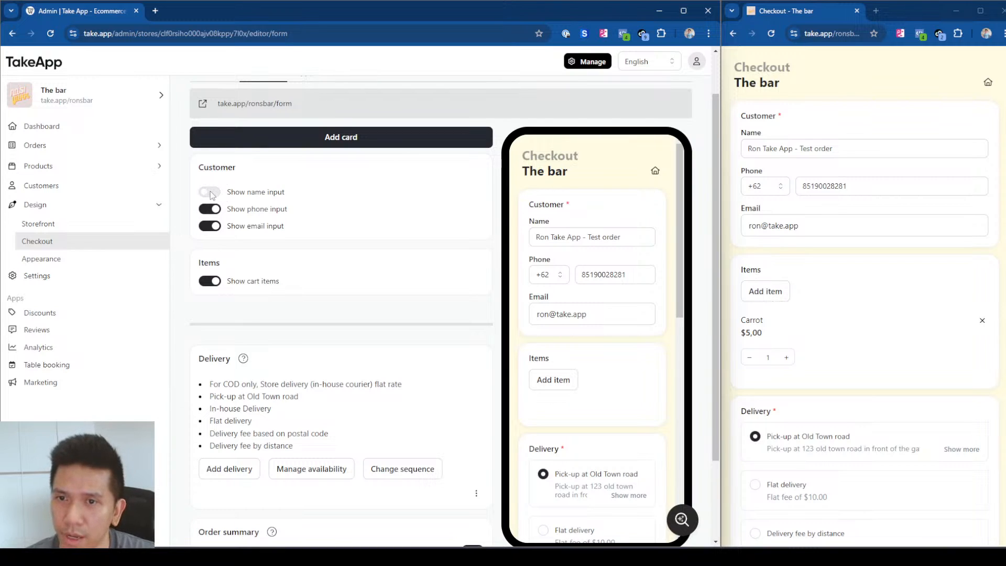
{"action": "left_click", "coordinate": [211, 209]}
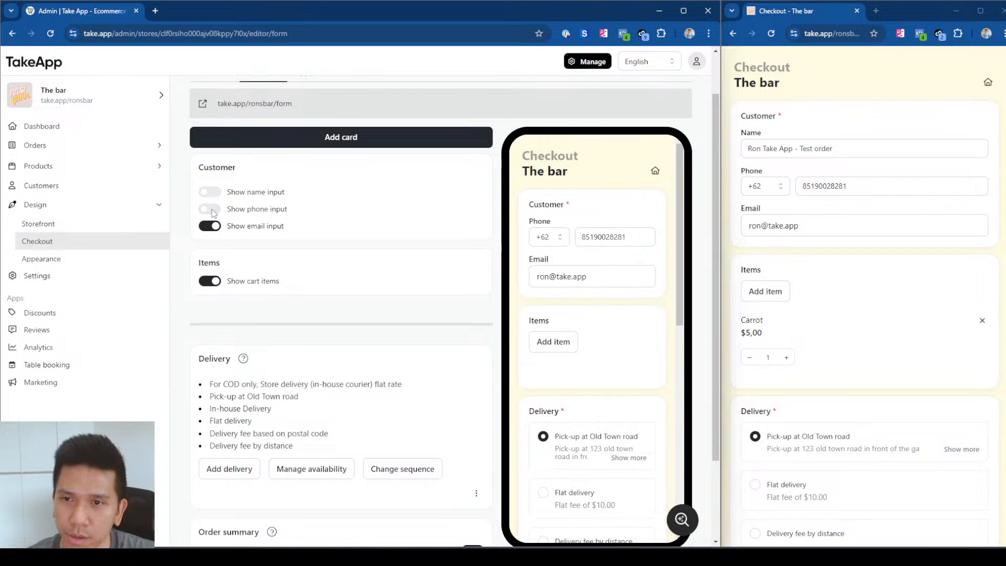
{"action": "left_click", "coordinate": [210, 226]}
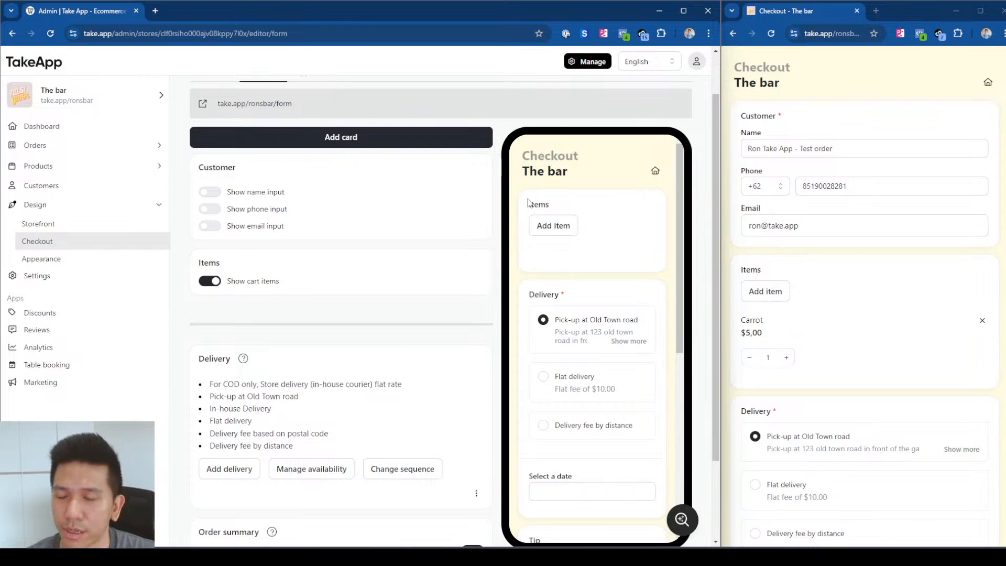
{"action": "left_click", "coordinate": [210, 193]}
{"action": "left_click", "coordinate": [212, 209]}
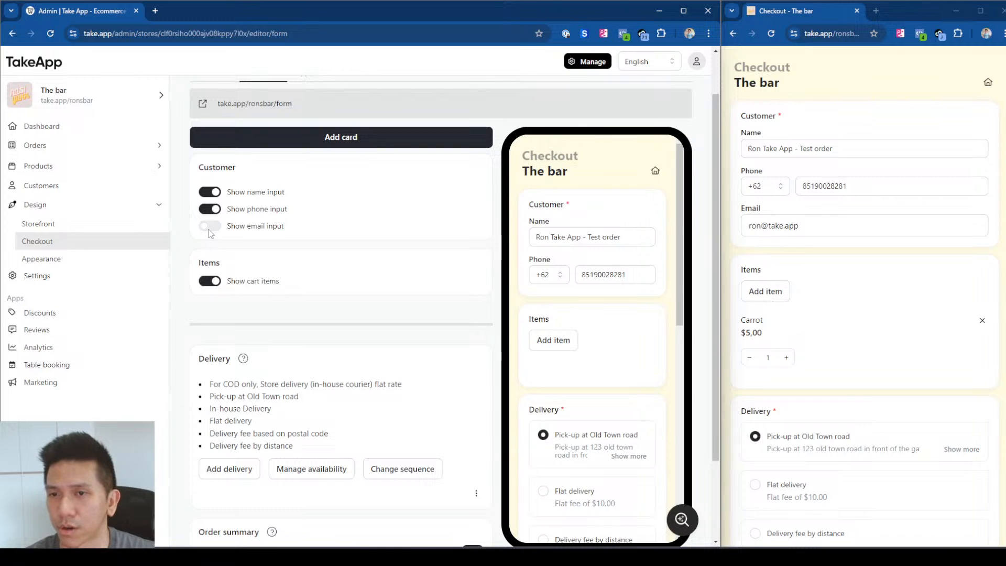
{"action": "left_click", "coordinate": [209, 226]}
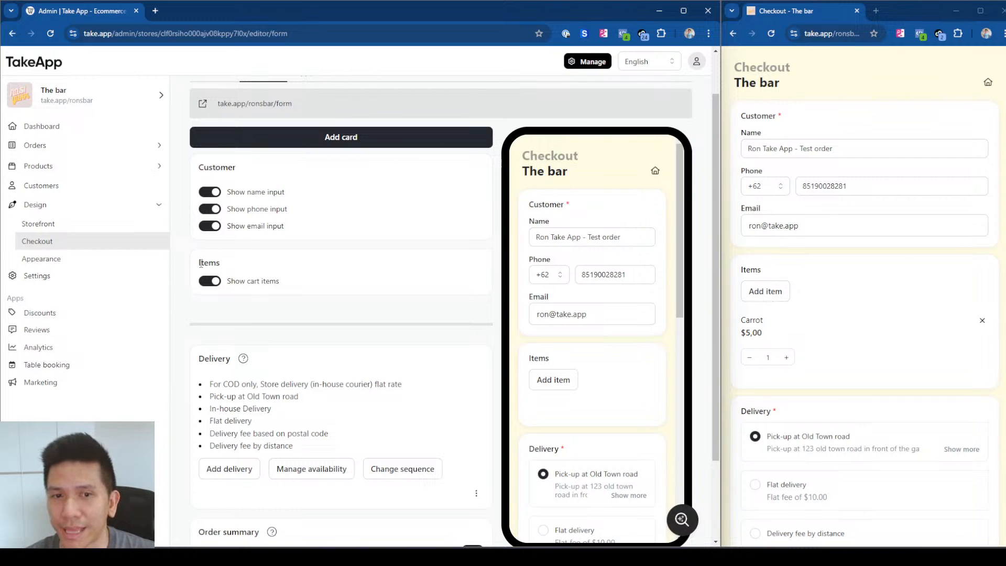
Step: Add one Broccoli to the order from the Items card of the live checkout page
{"action": "left_click", "coordinate": [762, 299]}
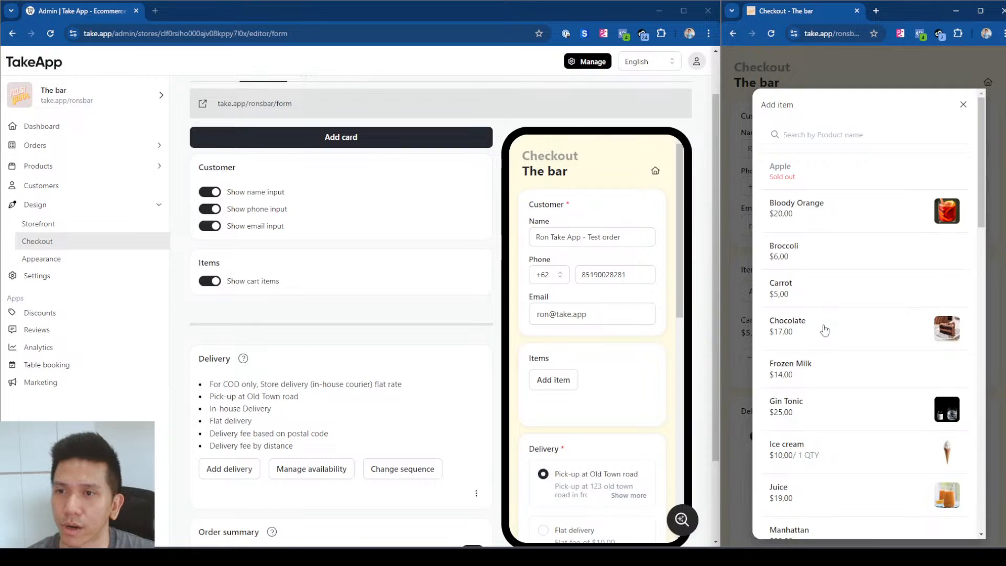
{"action": "left_click", "coordinate": [811, 255]}
{"action": "left_click", "coordinate": [838, 524]}
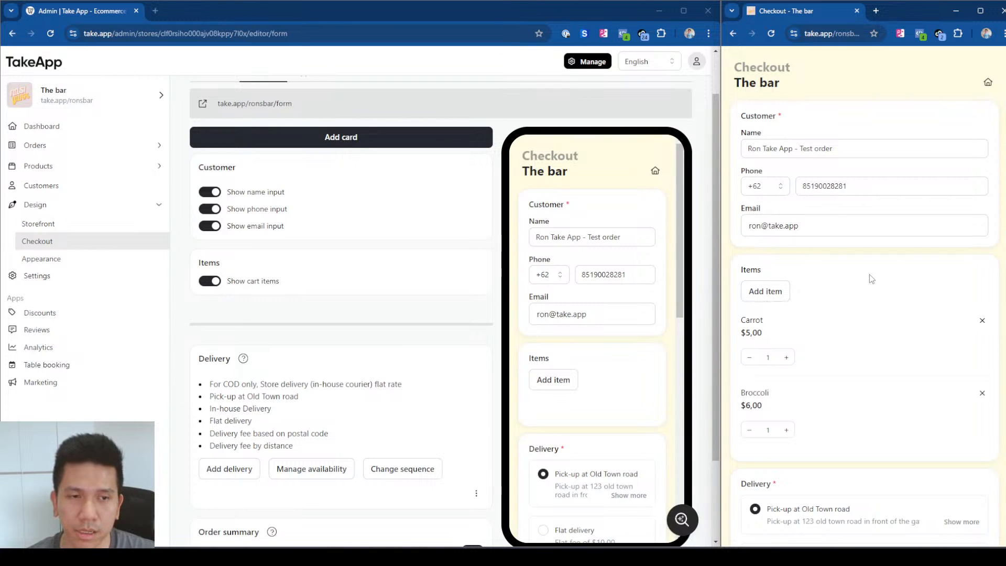
Step: Try hiding the cart items on the checkout form, and switch them back on
{"action": "left_click", "coordinate": [210, 283]}
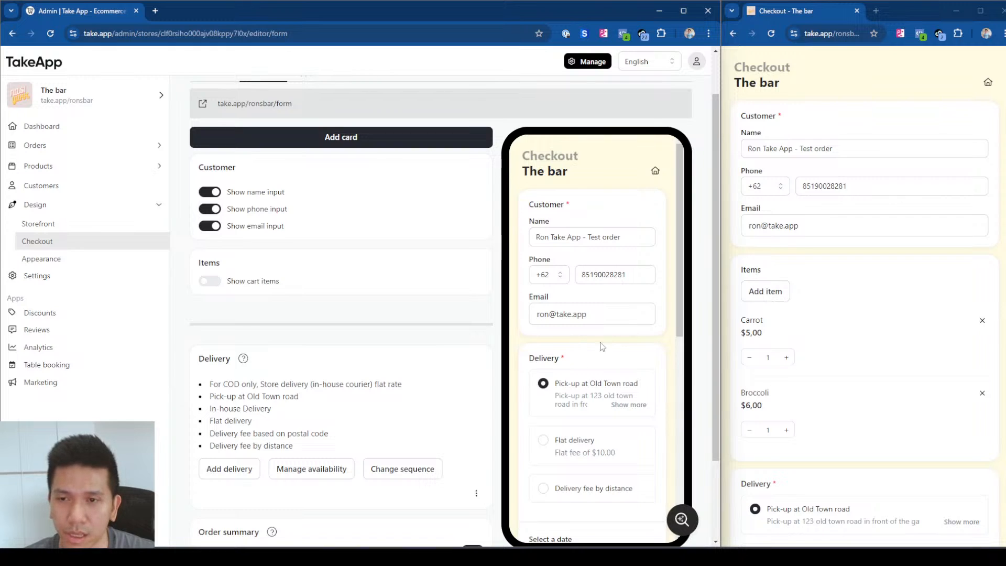
{"action": "left_click", "coordinate": [210, 282]}
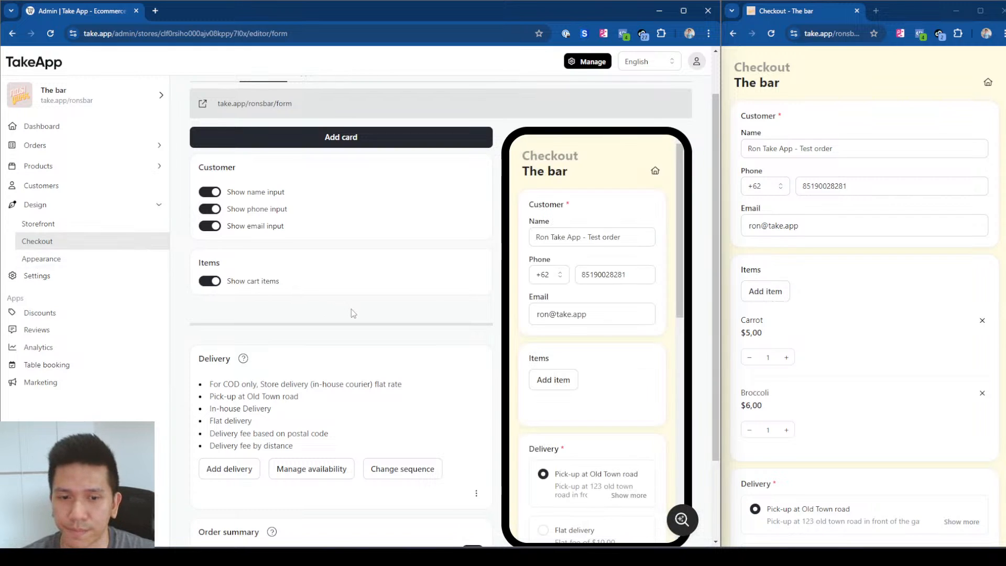
Step: Look over the Delivery card in the checkout editor and compare its title with the preview
{"action": "scroll", "coordinate": [354, 314], "scroll_direction": "up", "scroll_amount": 1}
{"action": "scroll", "coordinate": [365, 327], "scroll_direction": "down", "scroll_amount": 2}
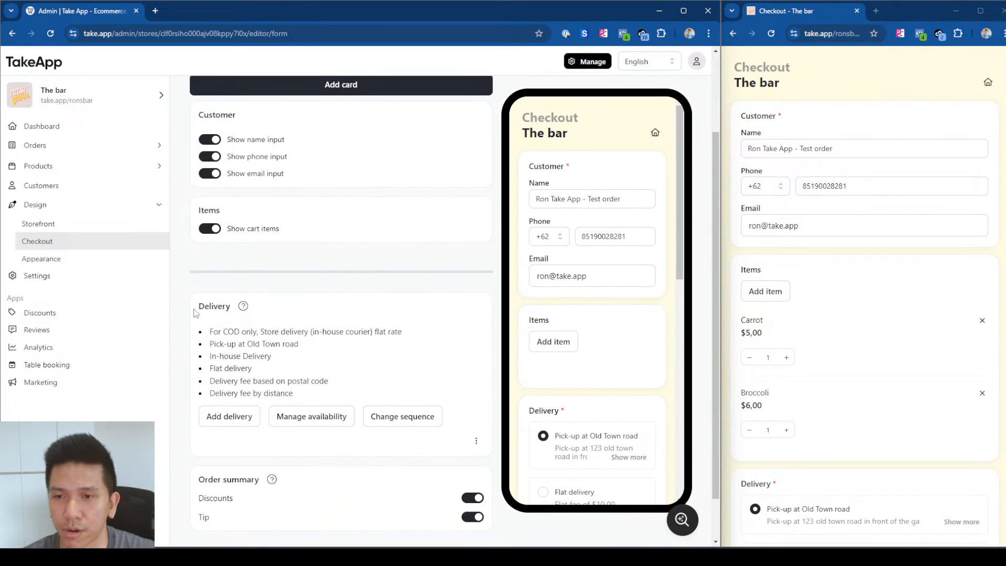
{"action": "left_click_drag", "start_coordinate": [200, 307], "coordinate": [236, 311]}
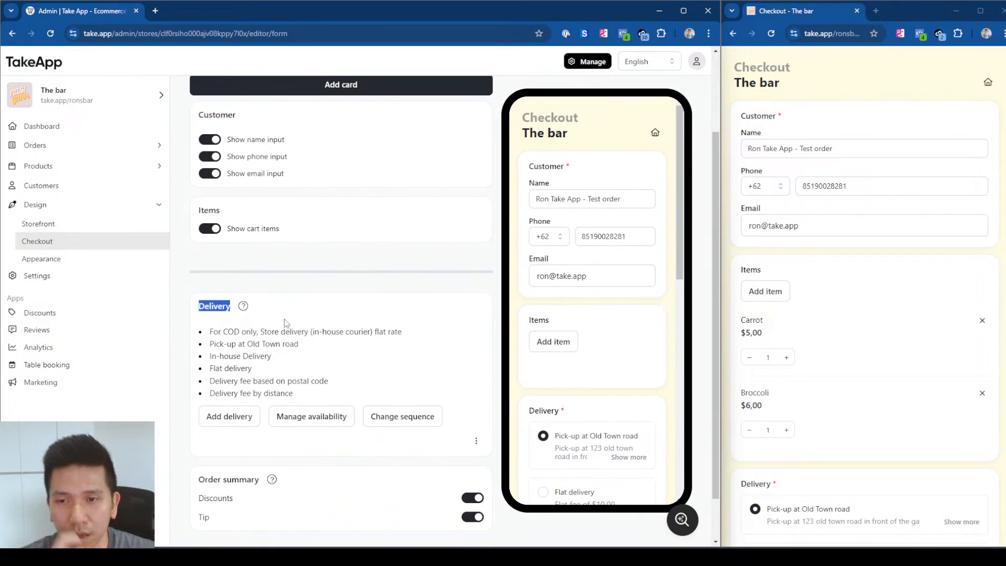
{"action": "scroll", "coordinate": [612, 383], "scroll_direction": "down", "scroll_amount": 2}
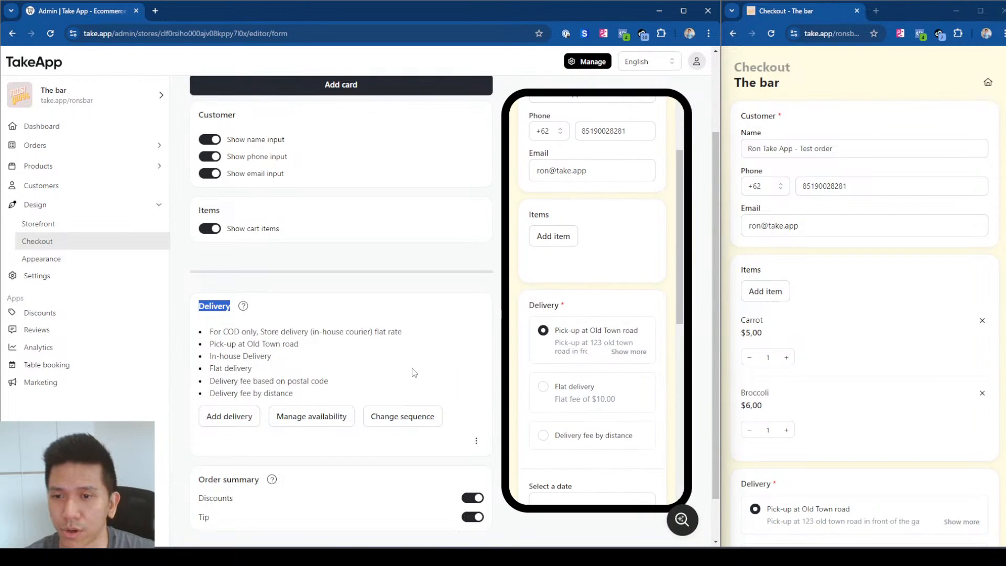
{"action": "left_click", "coordinate": [290, 317]}
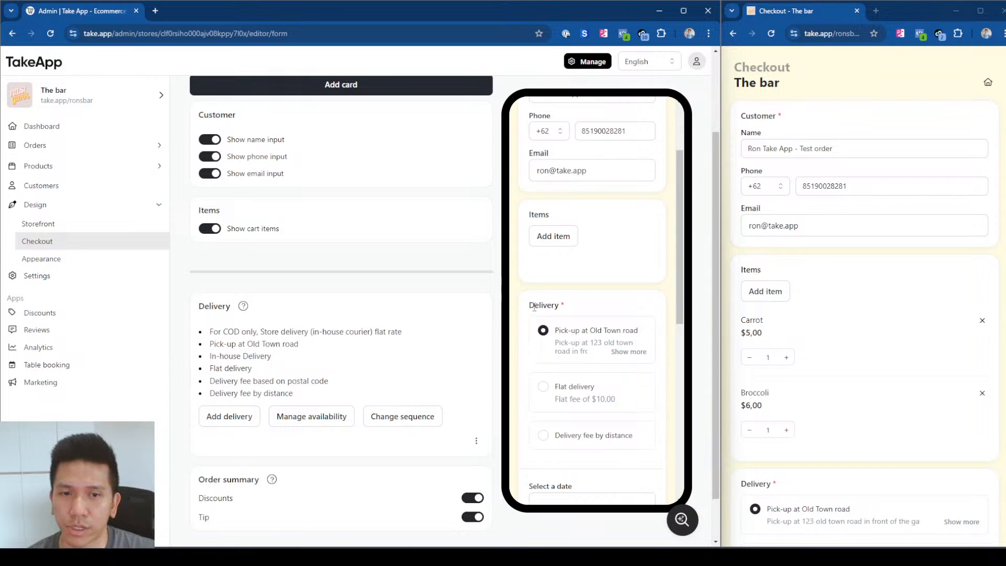
{"action": "left_click_drag", "start_coordinate": [529, 305], "coordinate": [559, 305]}
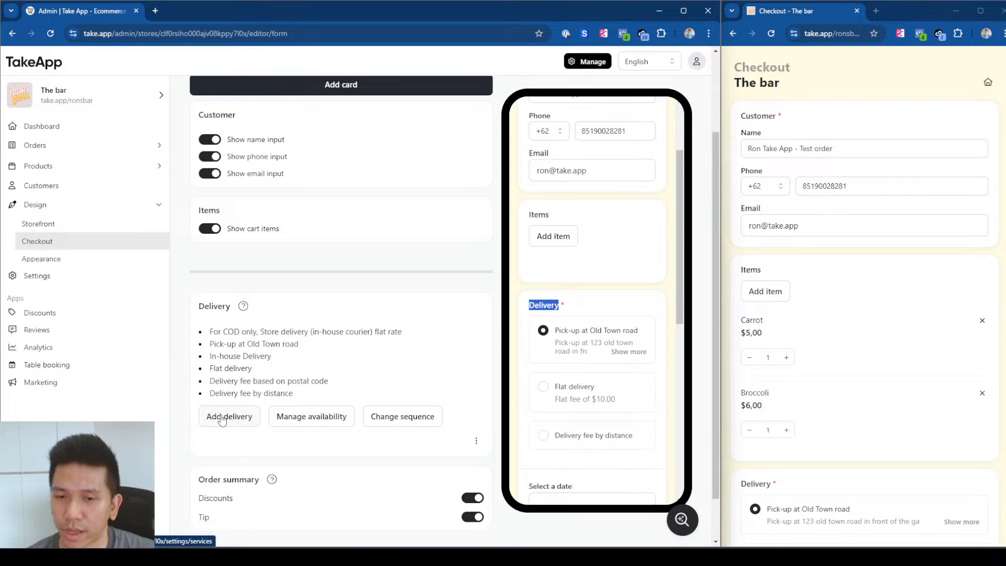
{"action": "left_click", "coordinate": [442, 372]}
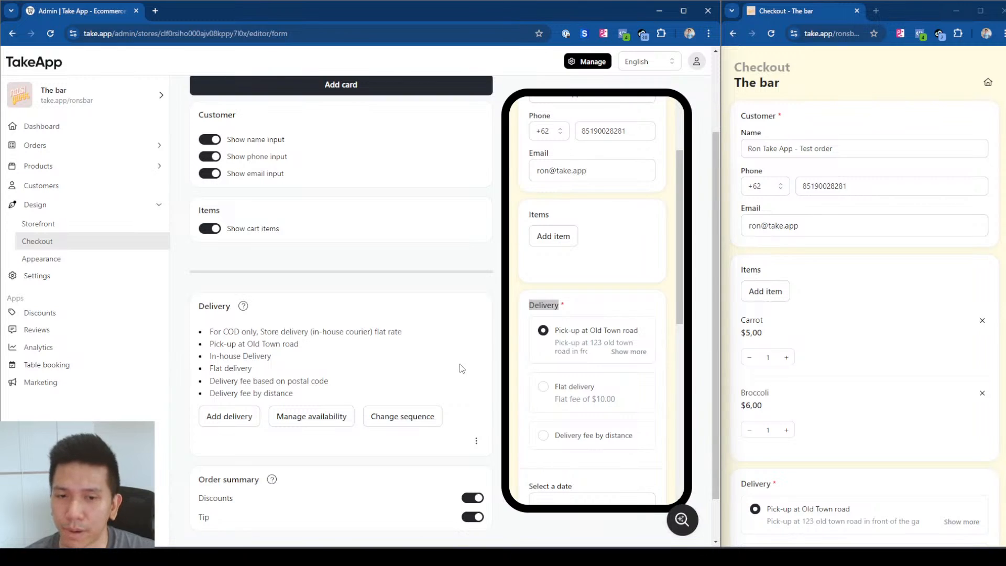
{"action": "left_click", "coordinate": [549, 305]}
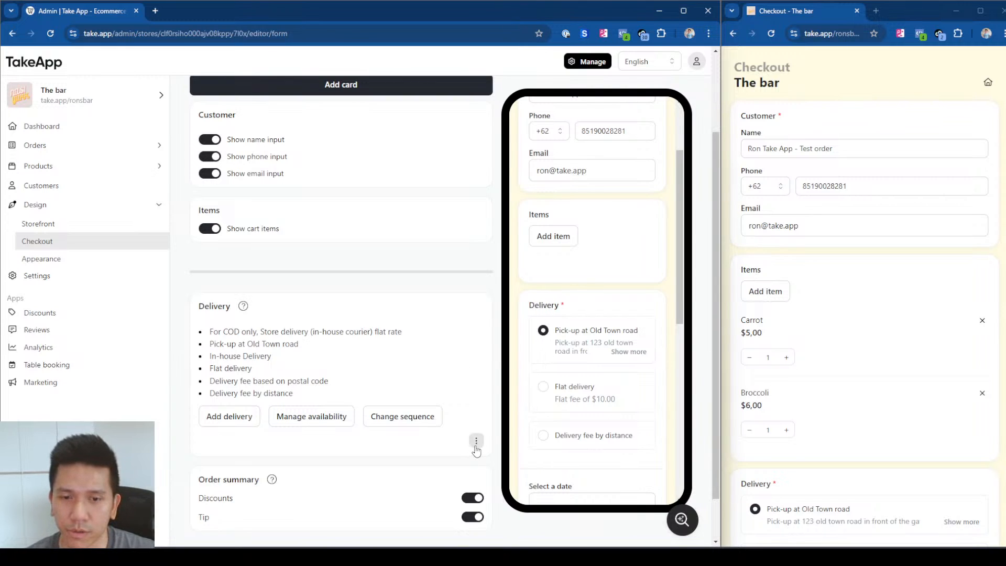
Step: Rename the Delivery card's title to "Choice of delivery" and save it
{"action": "left_click", "coordinate": [476, 446]}
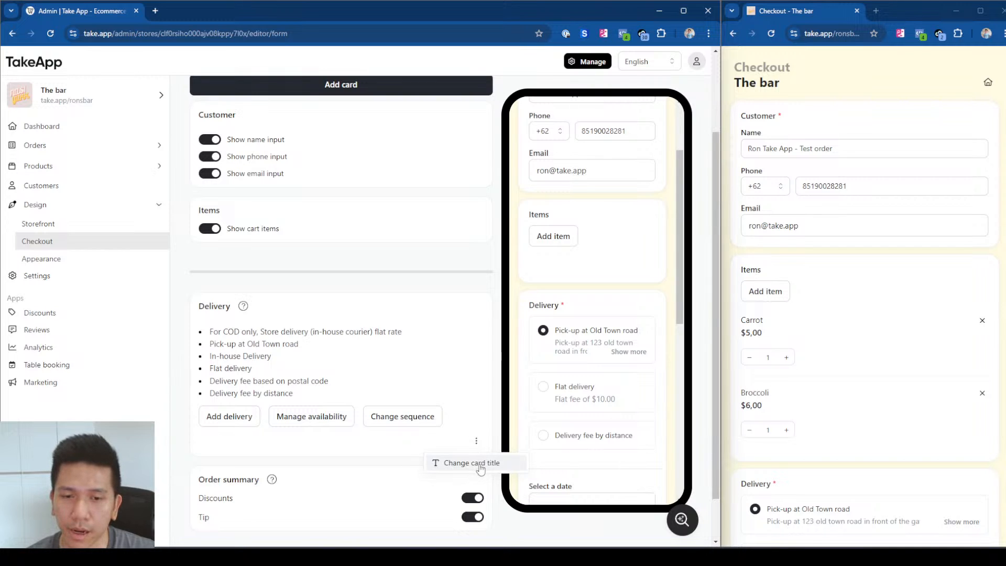
{"action": "left_click", "coordinate": [480, 468]}
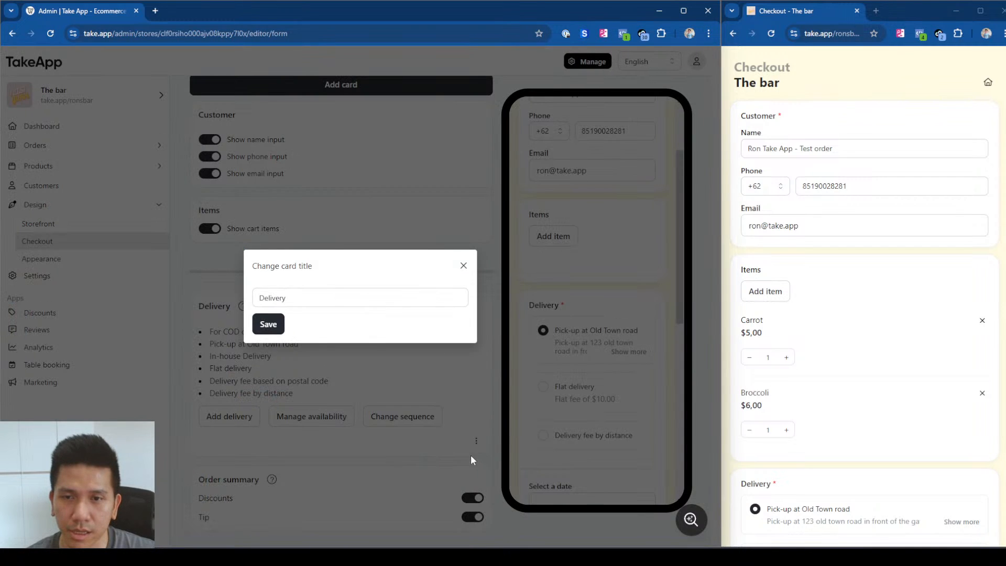
{"action": "left_click", "coordinate": [319, 293]}
{"action": "key", "text": "ctrl+a"}
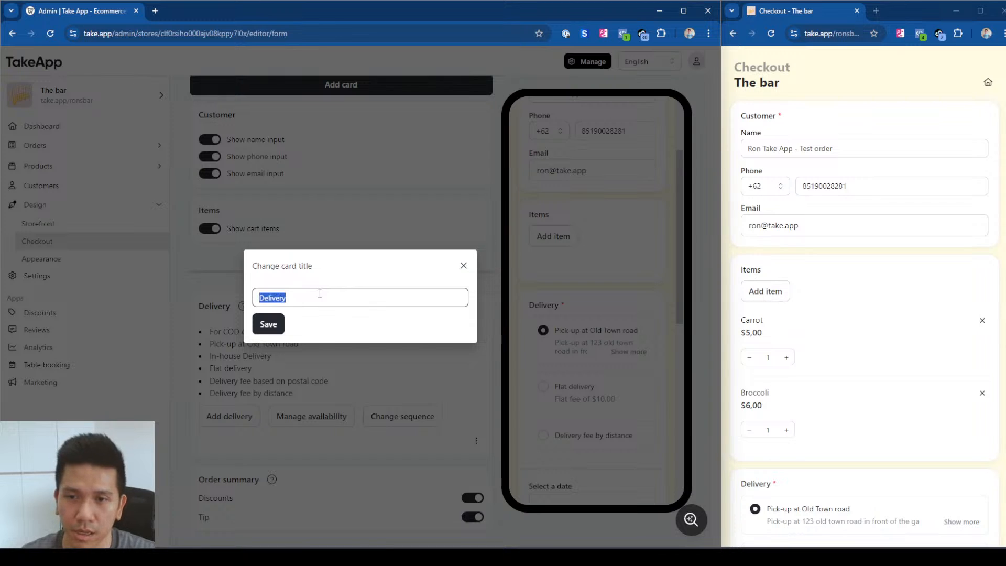
{"action": "type", "text": "Choice of deli"}
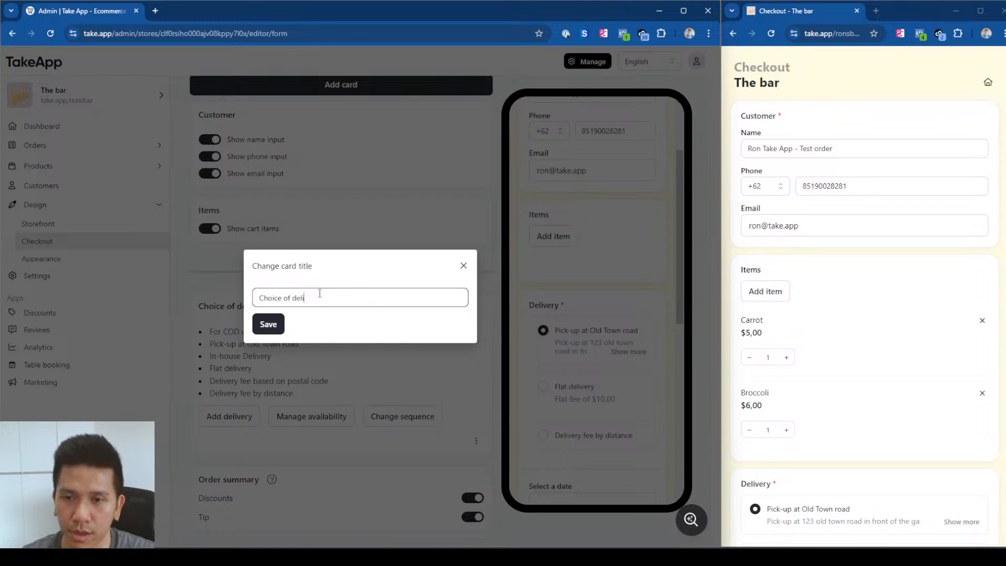
{"action": "left_click", "coordinate": [269, 324]}
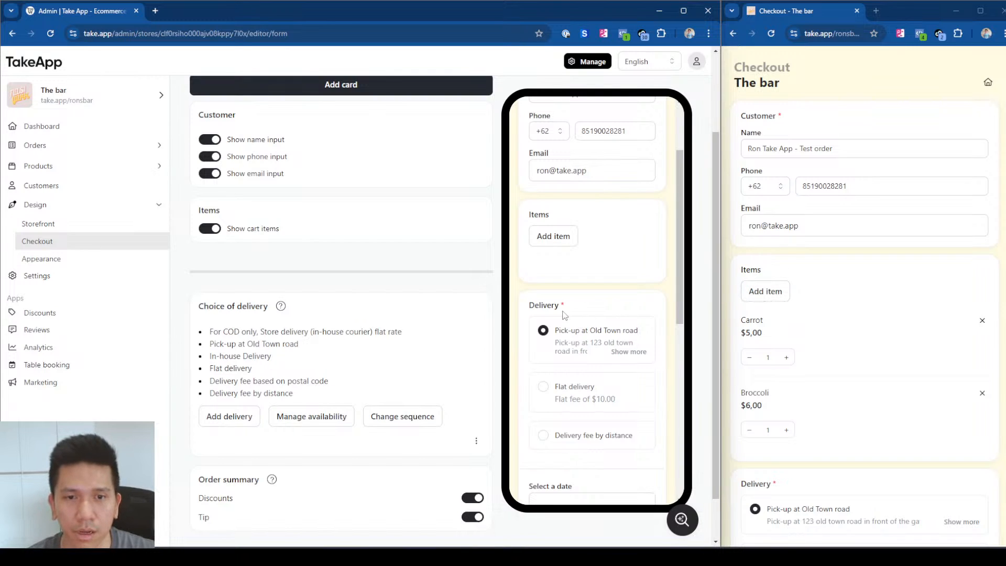
Step: Reload the live checkout page and check the title of its delivery card
{"action": "left_click", "coordinate": [818, 481]}
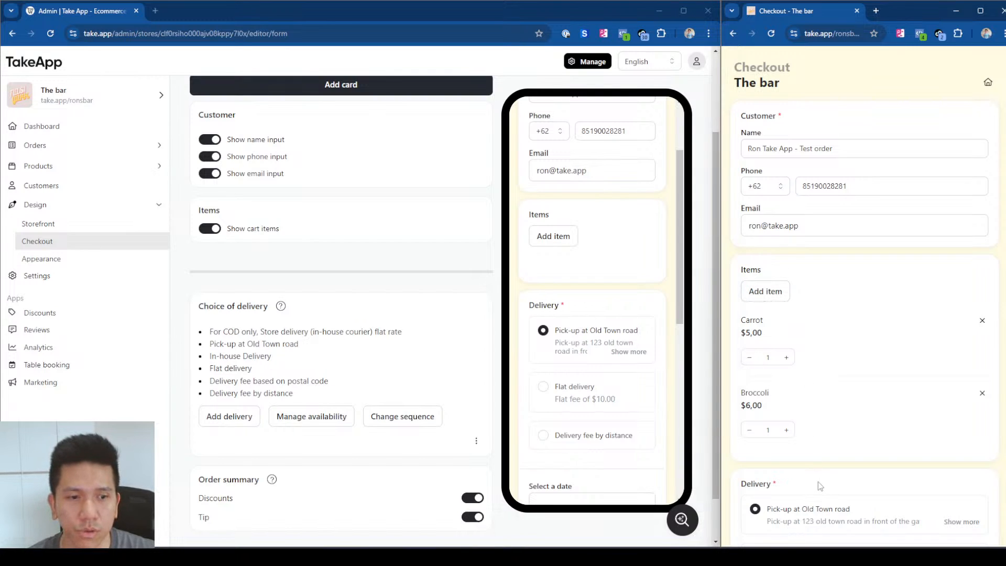
{"action": "key", "text": "F5"}
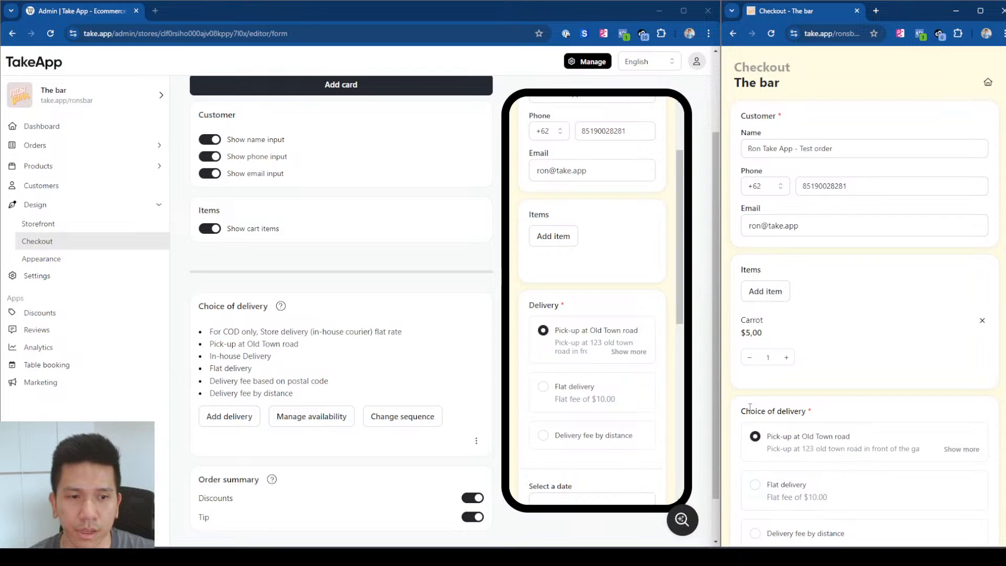
{"action": "left_click_drag", "start_coordinate": [743, 411], "coordinate": [813, 417]}
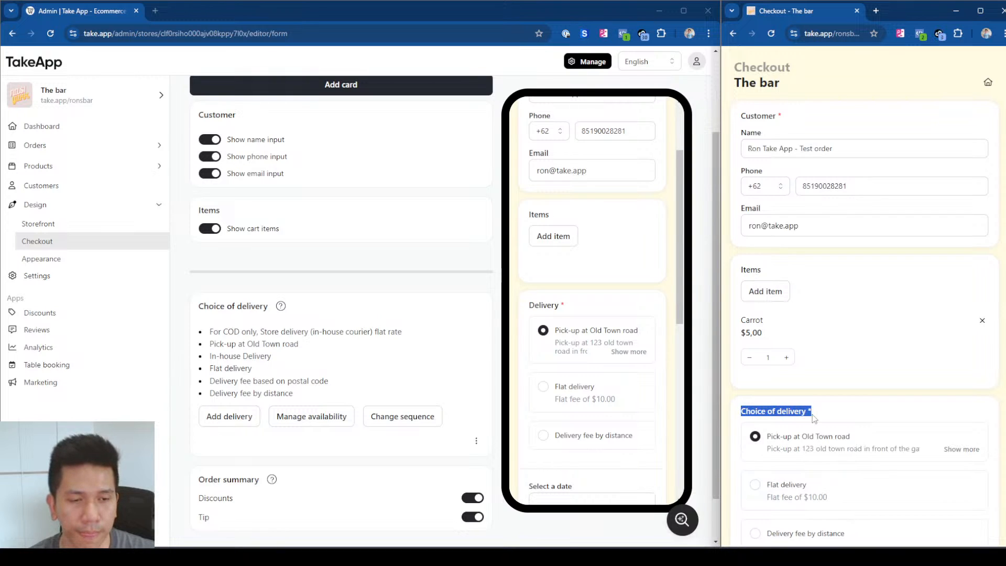
{"action": "left_click", "coordinate": [848, 414]}
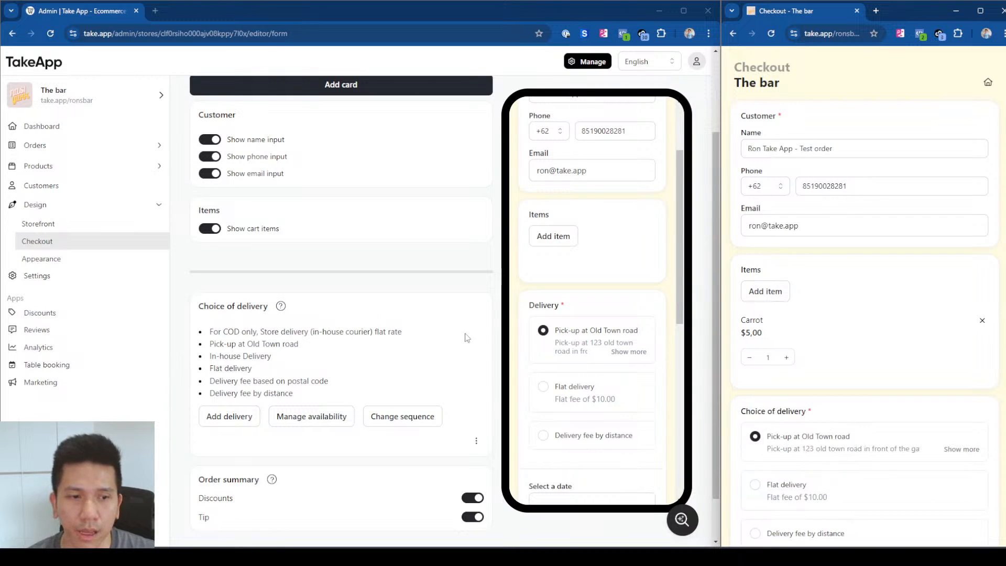
Step: Reorder the delivery options to start with Flat delivery, Delivery fee by distance and Pick-up at Old Town road, save, and reload the live checkout
{"action": "scroll", "coordinate": [794, 411], "scroll_direction": "down", "scroll_amount": 1}
{"action": "scroll", "coordinate": [795, 411], "scroll_direction": "down", "scroll_amount": 3}
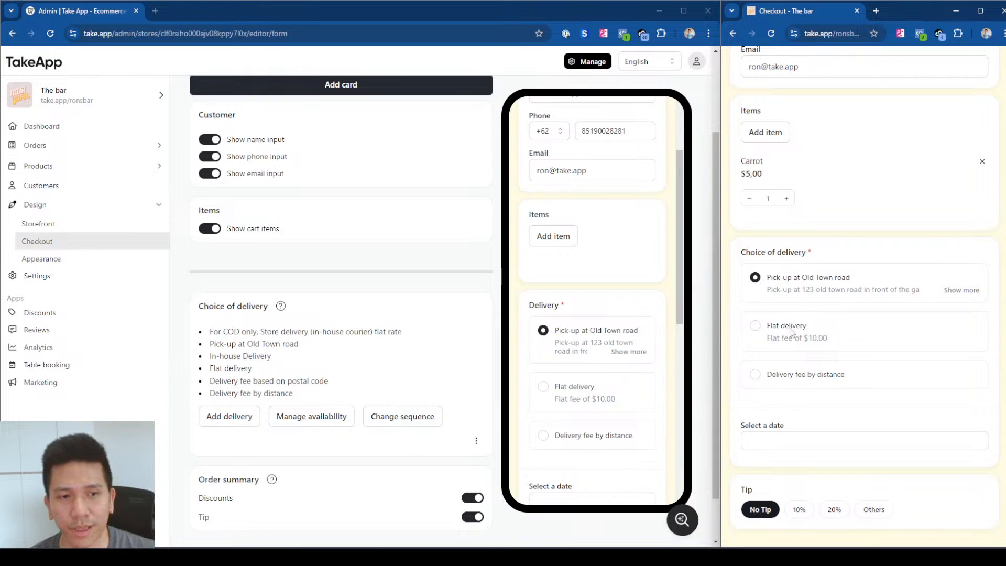
{"action": "left_click", "coordinate": [402, 417]}
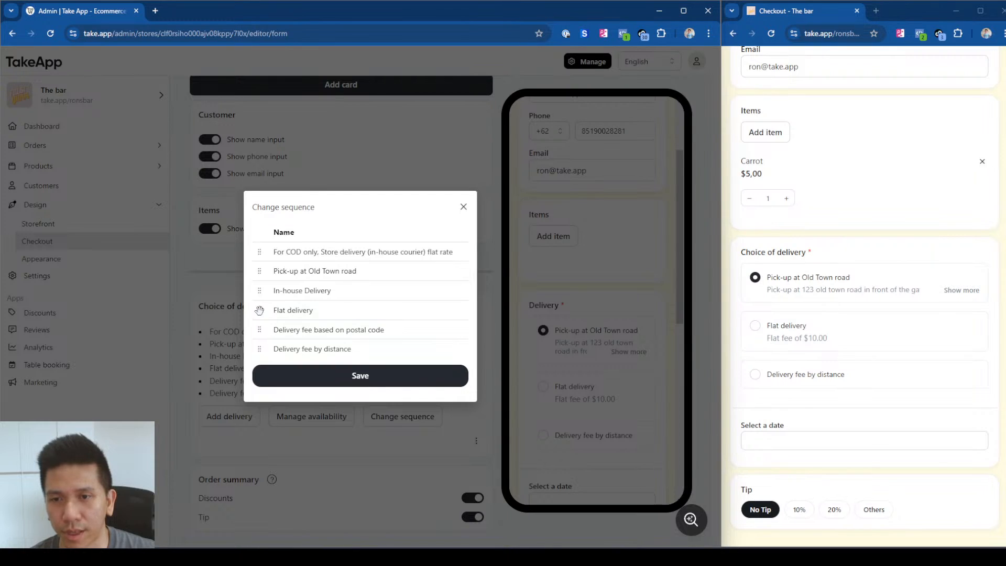
{"action": "left_click_drag", "start_coordinate": [259, 310], "coordinate": [317, 261]}
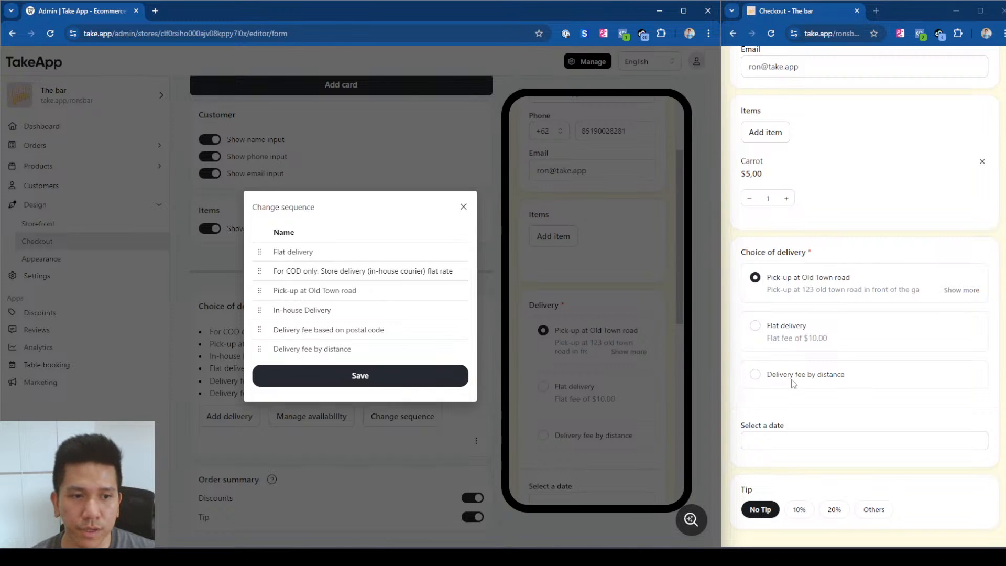
{"action": "left_click_drag", "start_coordinate": [316, 349], "coordinate": [332, 266]}
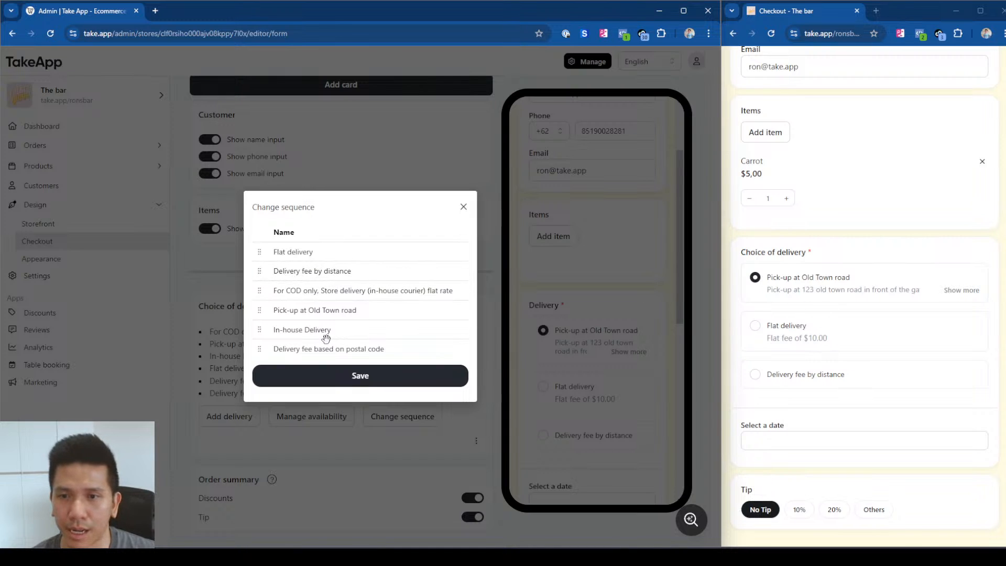
{"action": "left_click_drag", "start_coordinate": [333, 304], "coordinate": [333, 289]}
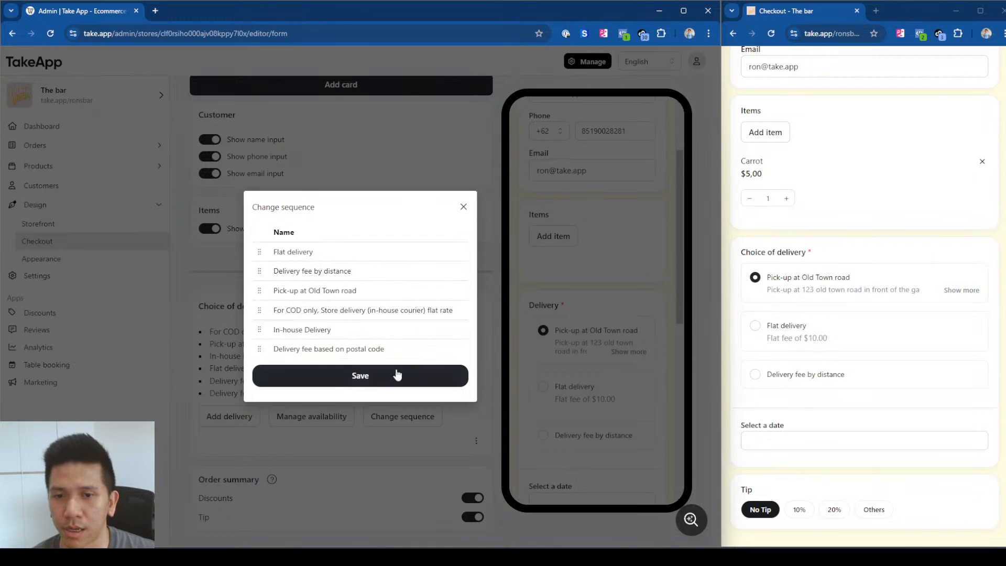
{"action": "left_click", "coordinate": [383, 386]}
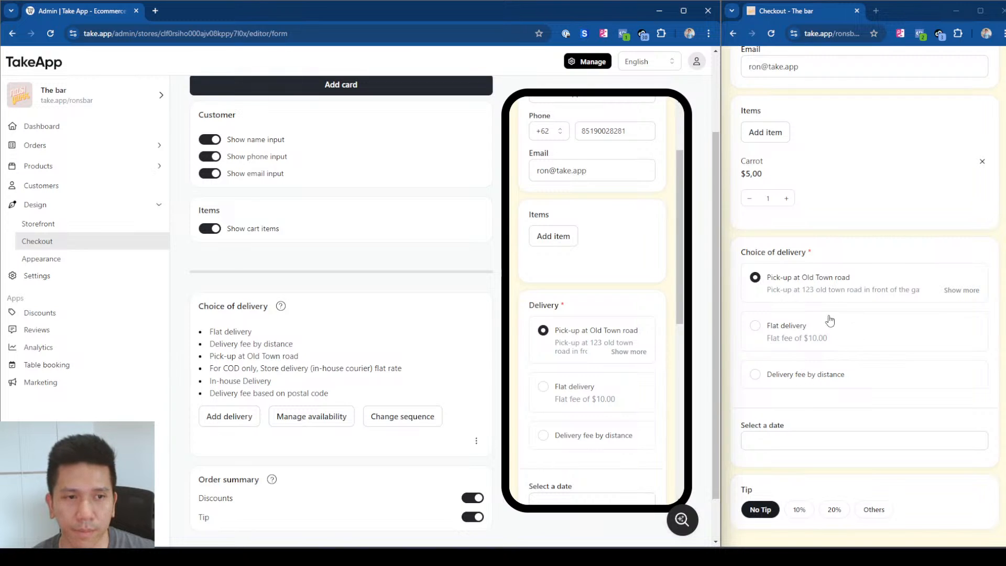
{"action": "left_click", "coordinate": [728, 331]}
{"action": "key", "text": "F5"}
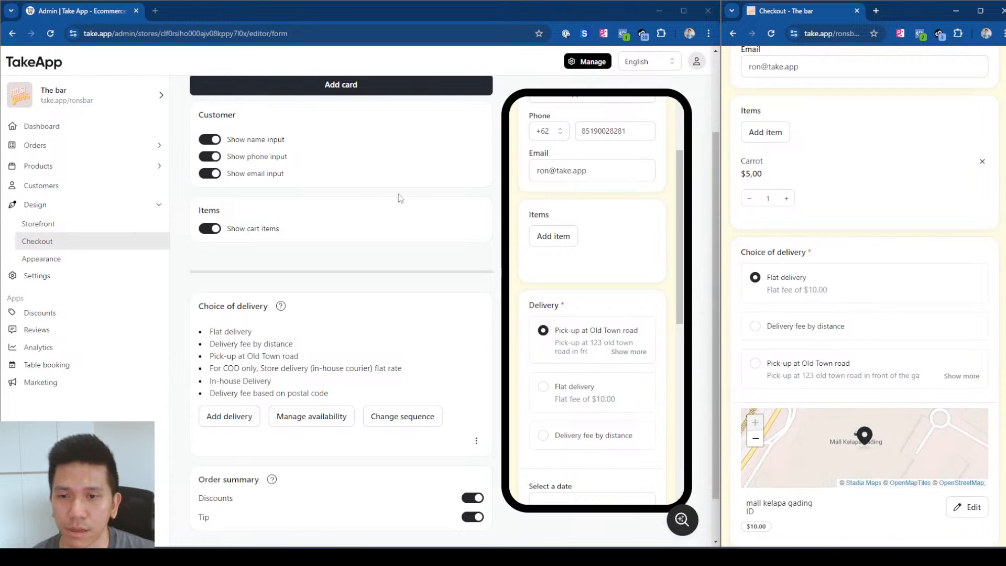
Step: Turn off the Tip option in the order summary settings and check the order summary in the checkout
{"action": "scroll", "coordinate": [439, 384], "scroll_direction": "down", "scroll_amount": 1}
{"action": "scroll", "coordinate": [439, 381], "scroll_direction": "down", "scroll_amount": 1}
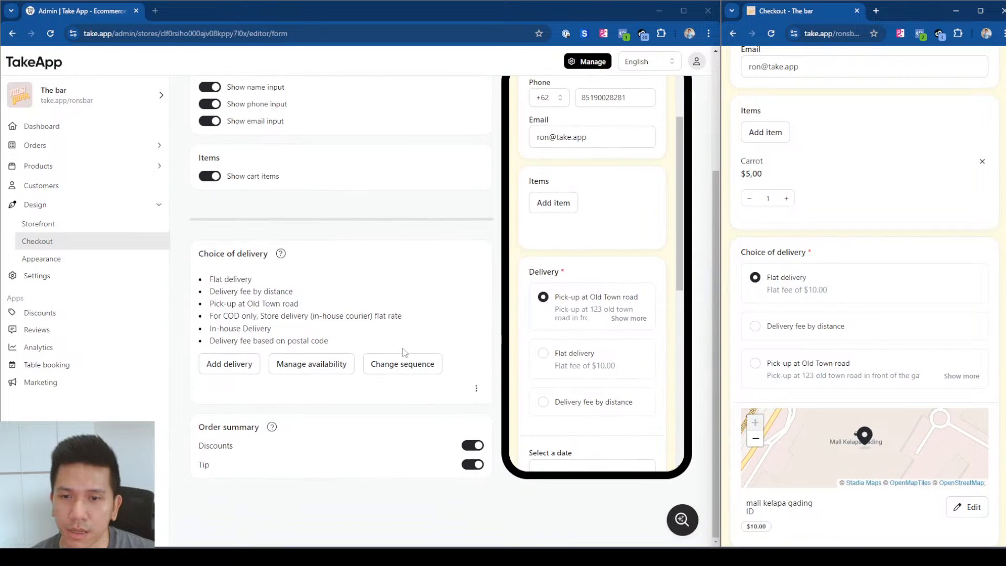
{"action": "scroll", "coordinate": [588, 312], "scroll_direction": "down", "scroll_amount": 5}
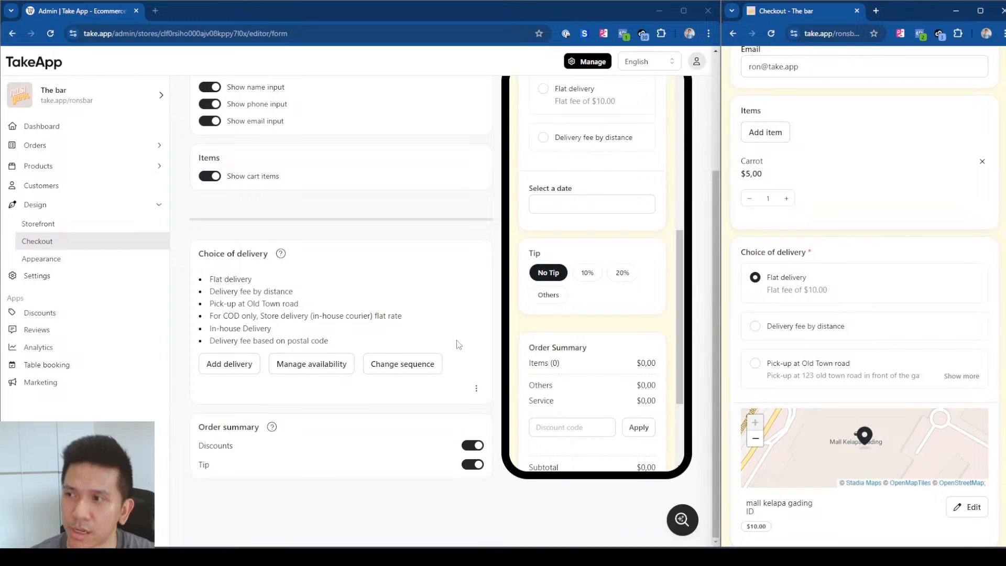
{"action": "left_click", "coordinate": [475, 465]}
{"action": "scroll", "coordinate": [836, 392], "scroll_direction": "down", "scroll_amount": 5}
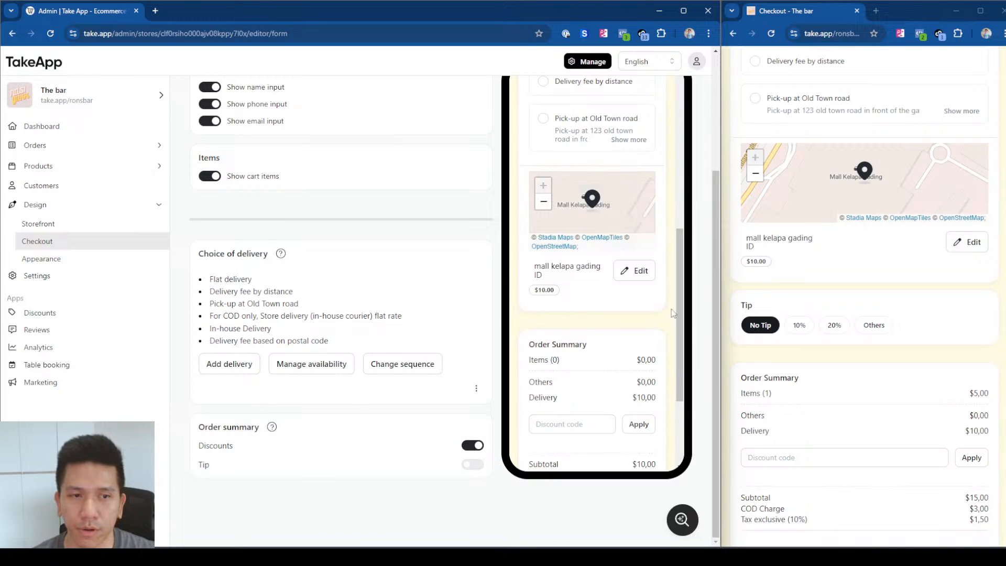
Step: Reload the live checkout page and check whether its Tip card is still shown
{"action": "left_click", "coordinate": [965, 321]}
{"action": "key", "text": "F5"}
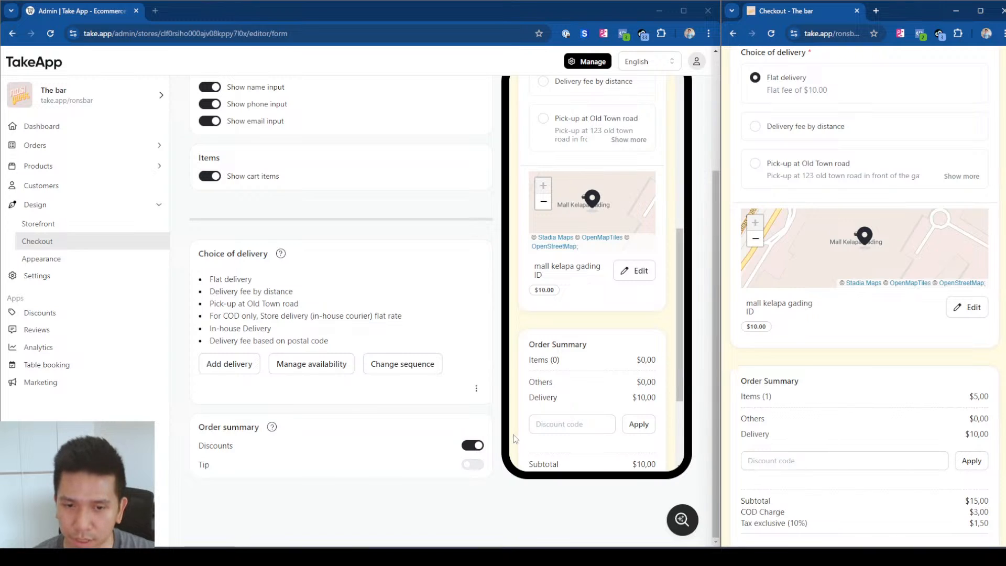
Step: Turn off the Discounts option in the order summary settings, then reload the live checkout and check its order summary
{"action": "left_click", "coordinate": [473, 445]}
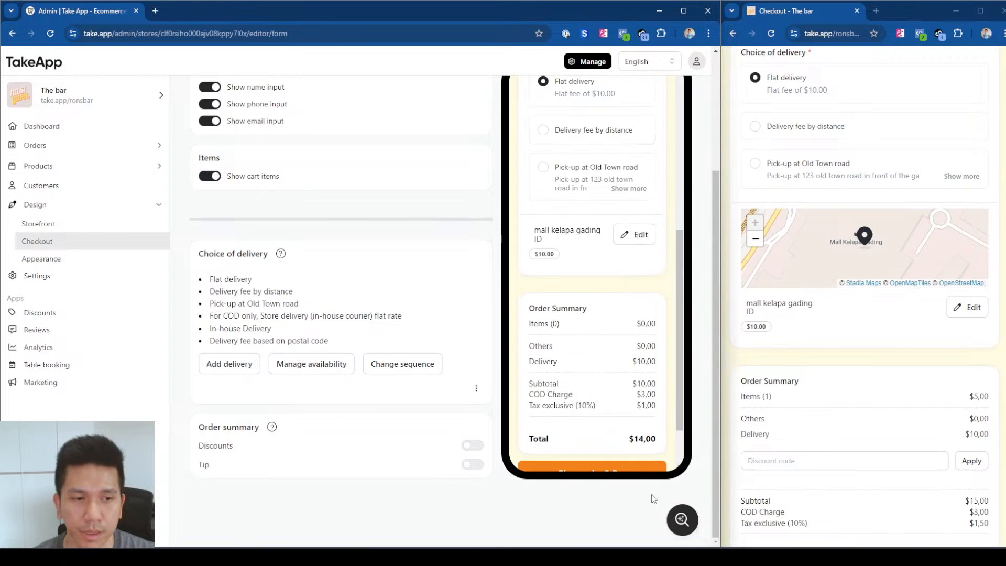
{"action": "scroll", "coordinate": [799, 475], "scroll_direction": "down", "scroll_amount": 1}
{"action": "left_click", "coordinate": [765, 410]}
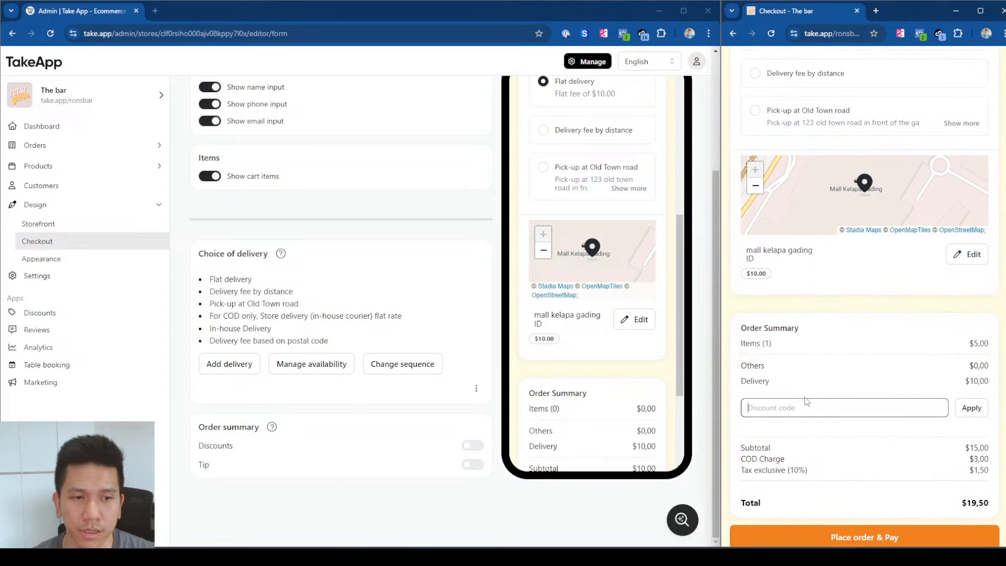
{"action": "key", "text": "F5"}
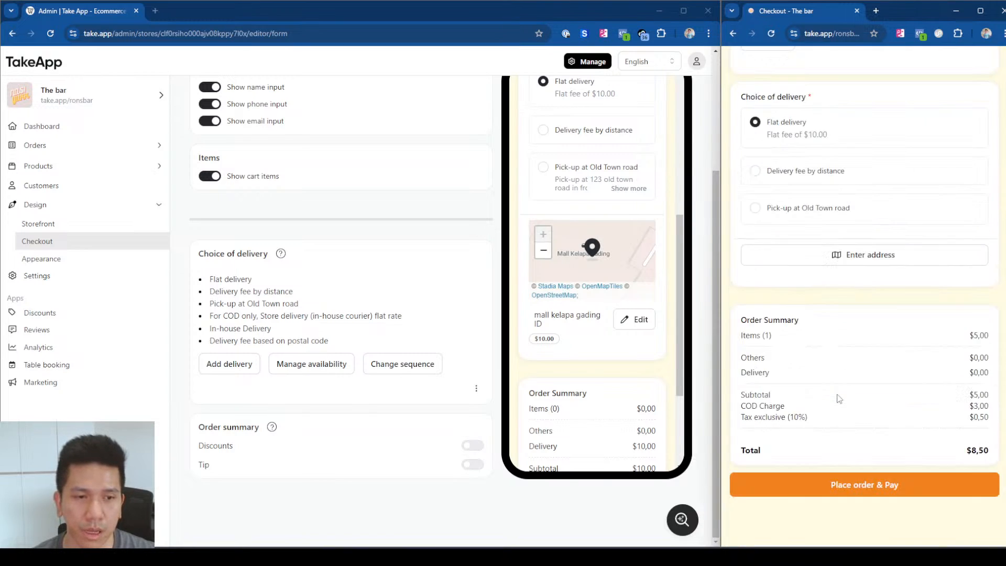
{"action": "scroll", "coordinate": [768, 423], "scroll_direction": "down", "scroll_amount": 2}
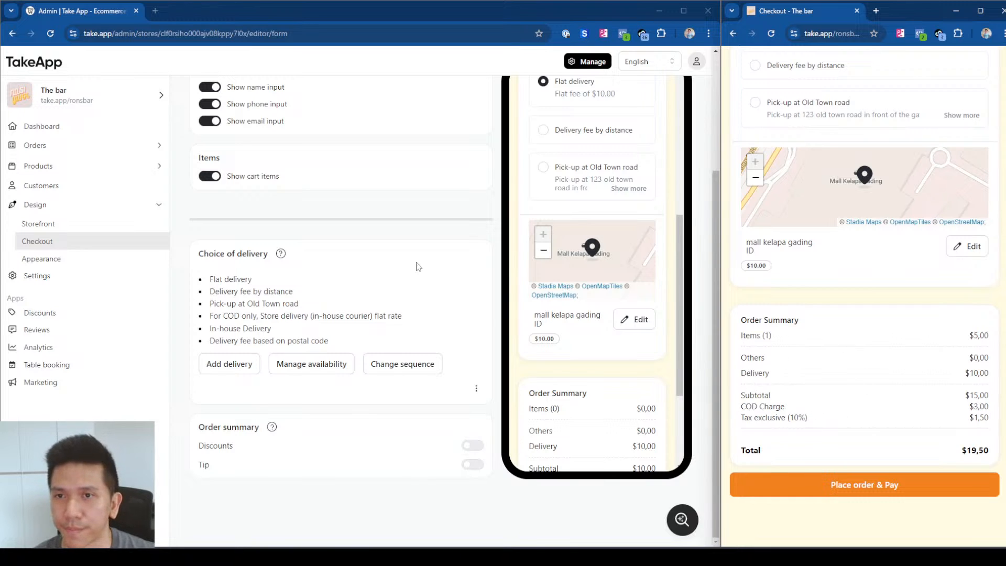
Step: Add a Short answer question card to the checkout form
{"action": "scroll", "coordinate": [417, 266], "scroll_direction": "up", "scroll_amount": 3}
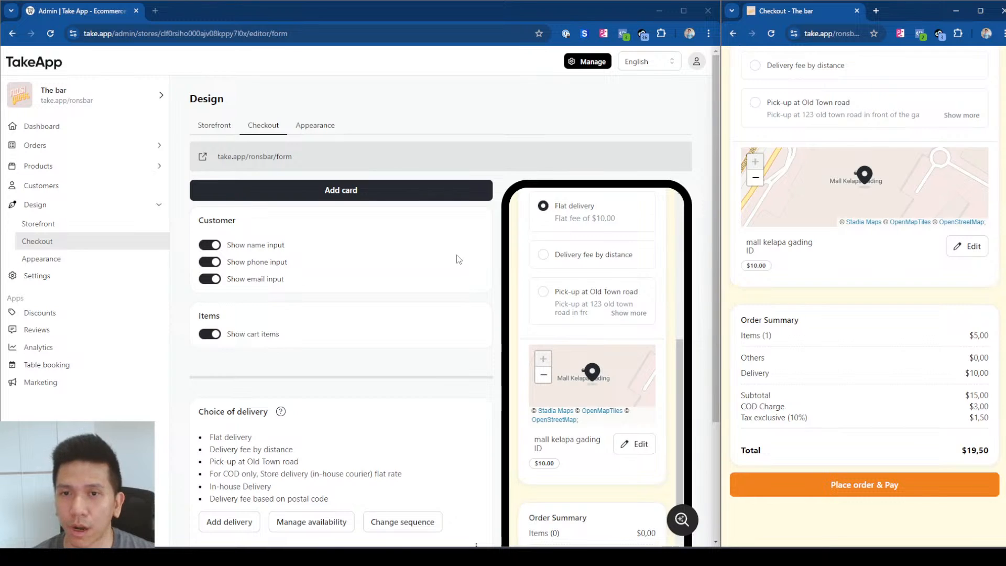
{"action": "left_click", "coordinate": [318, 200]}
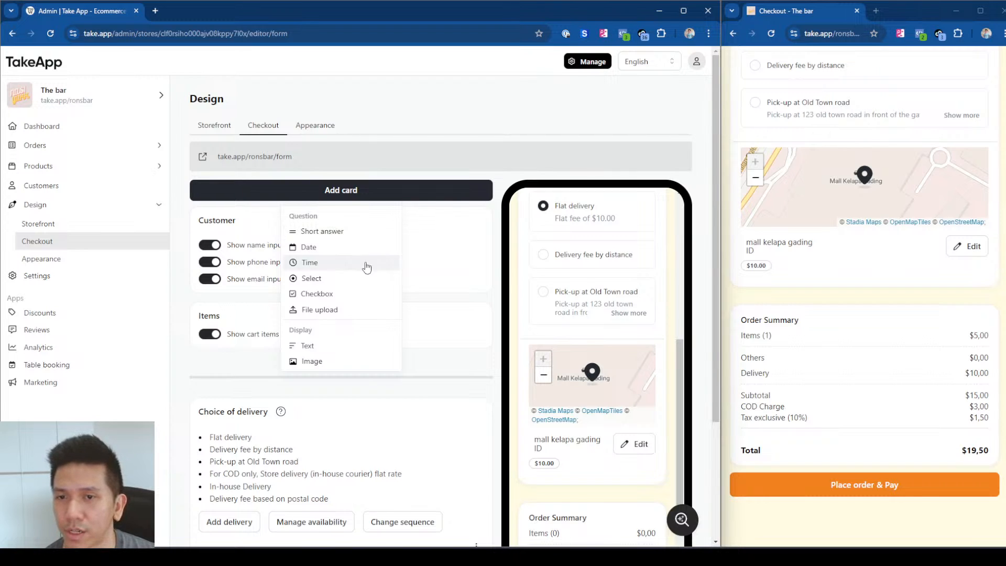
{"action": "left_click", "coordinate": [331, 236]}
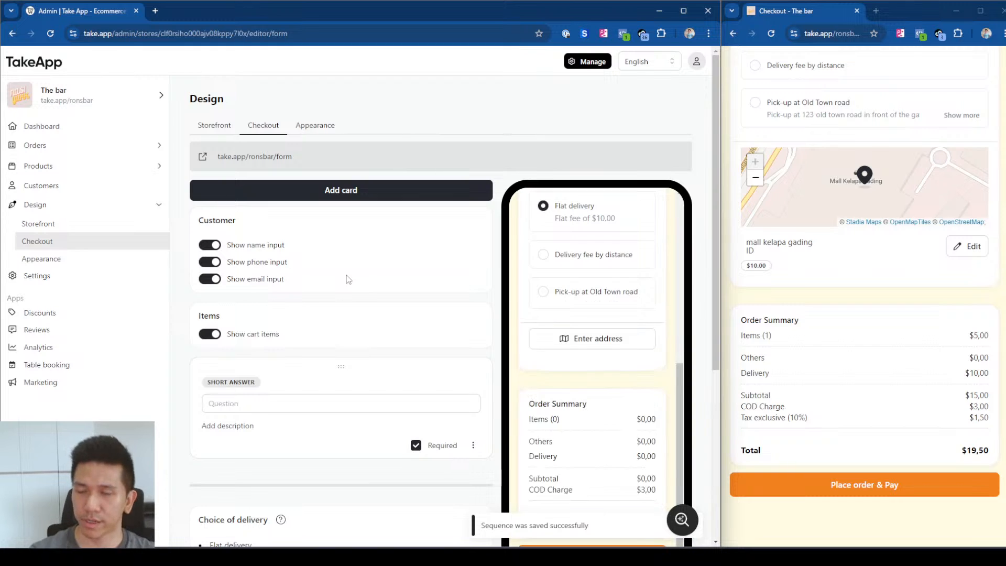
{"action": "left_click", "coordinate": [325, 406]}
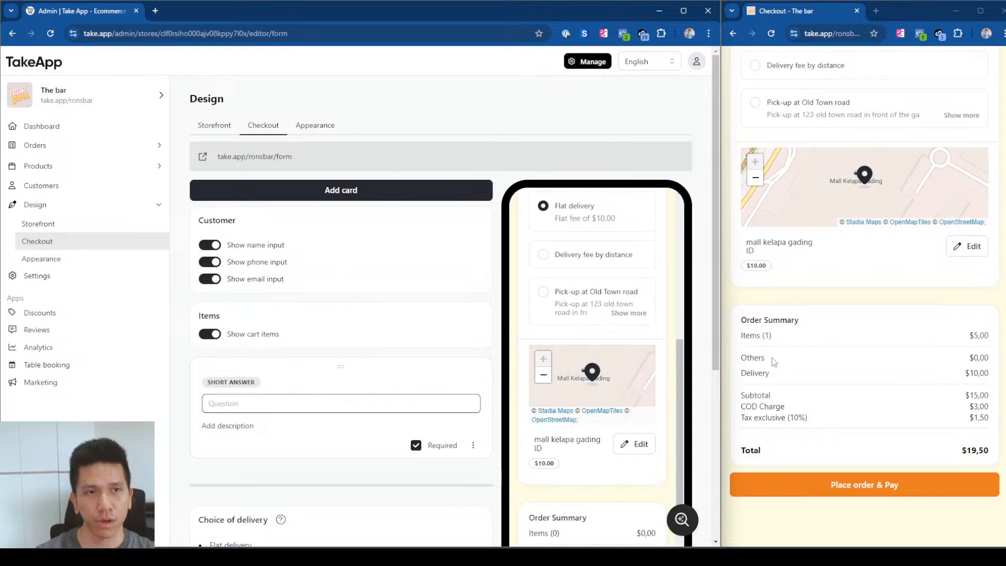
Step: Set the Short answer card's question to "Do you have any greeting for the recipient?" with correct spelling
{"action": "scroll", "coordinate": [778, 359], "scroll_direction": "up", "scroll_amount": 7}
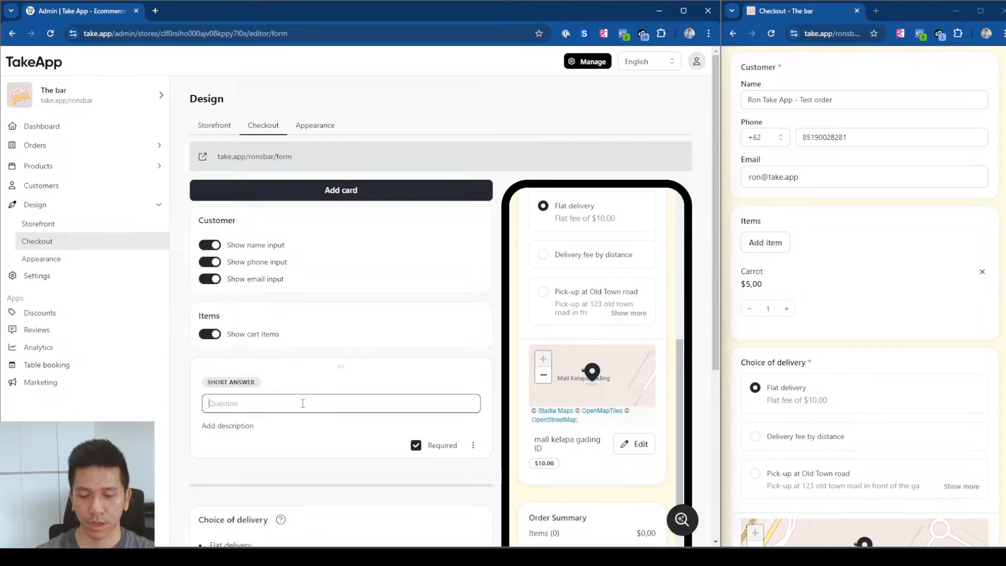
{"action": "type", "text": "Do you haver"}
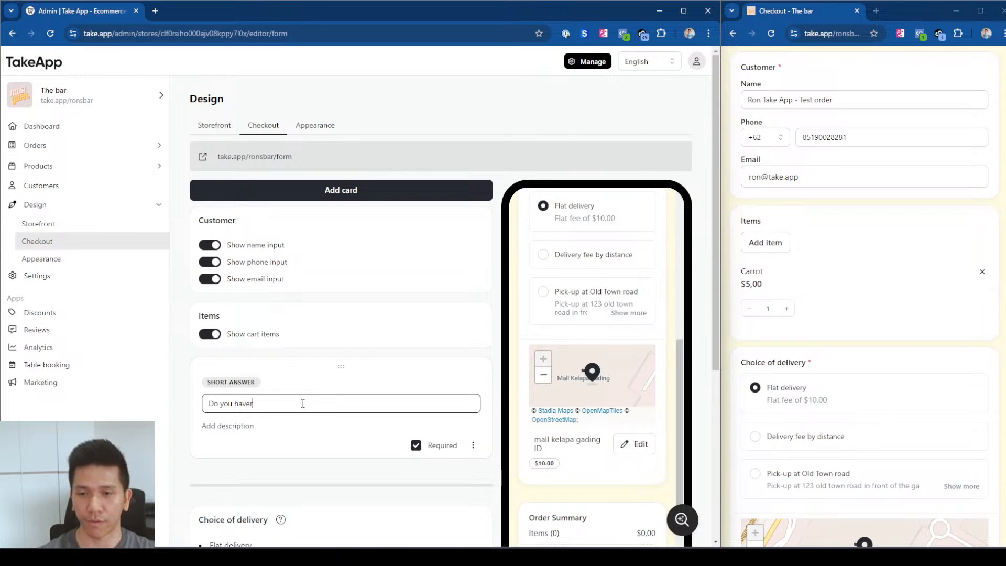
{"action": "key", "text": "BackSpace"}
{"action": "type", "text": " any "}
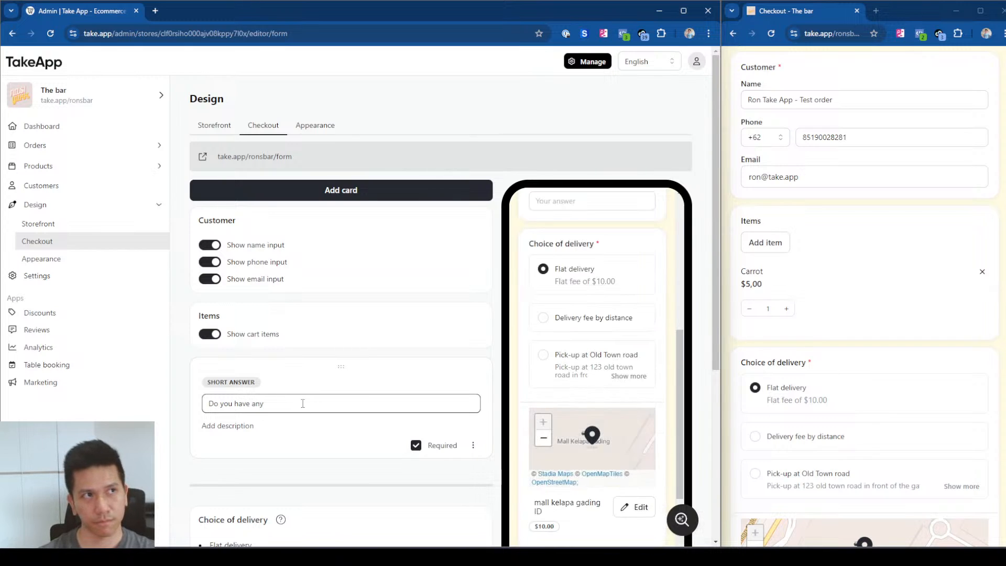
{"action": "type", "text": "greeting "}
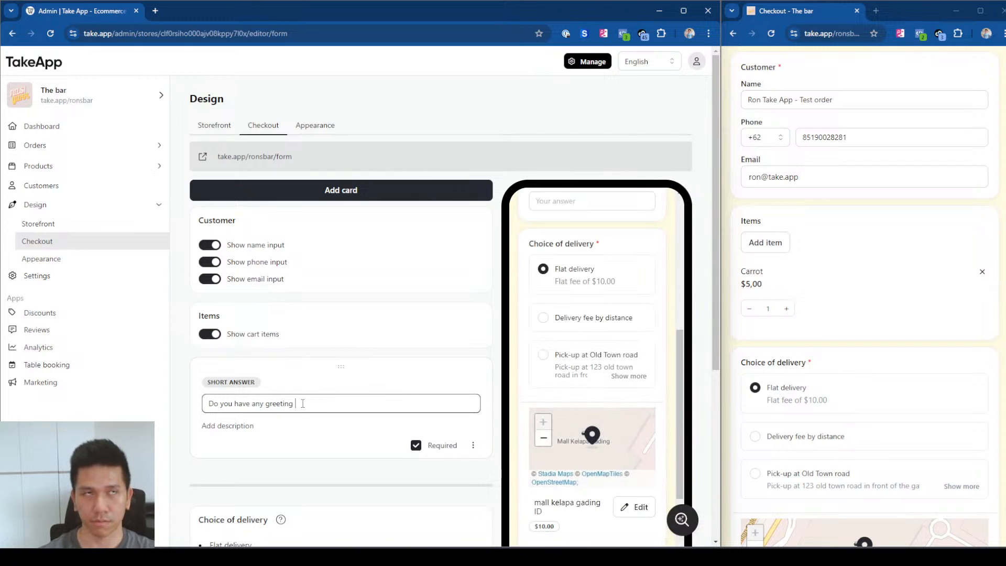
{"action": "type", "text": "fo"}
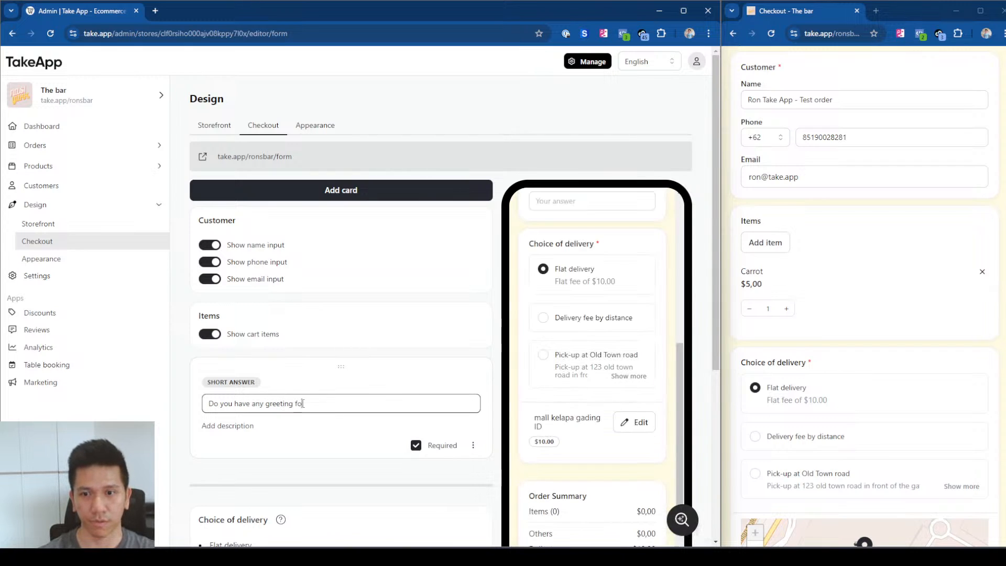
{"action": "type", "text": "r the re"}
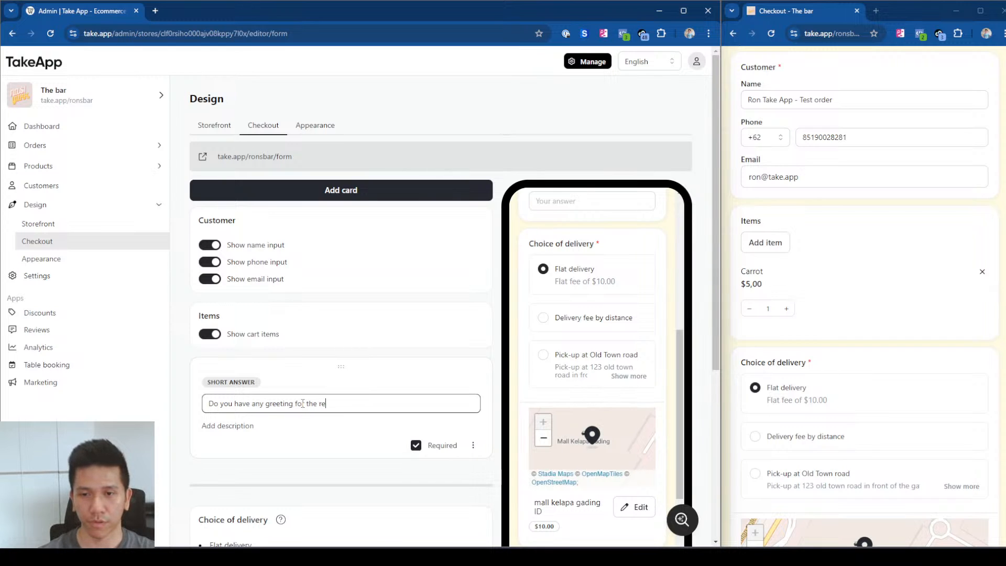
{"action": "type", "text": "cepient?"}
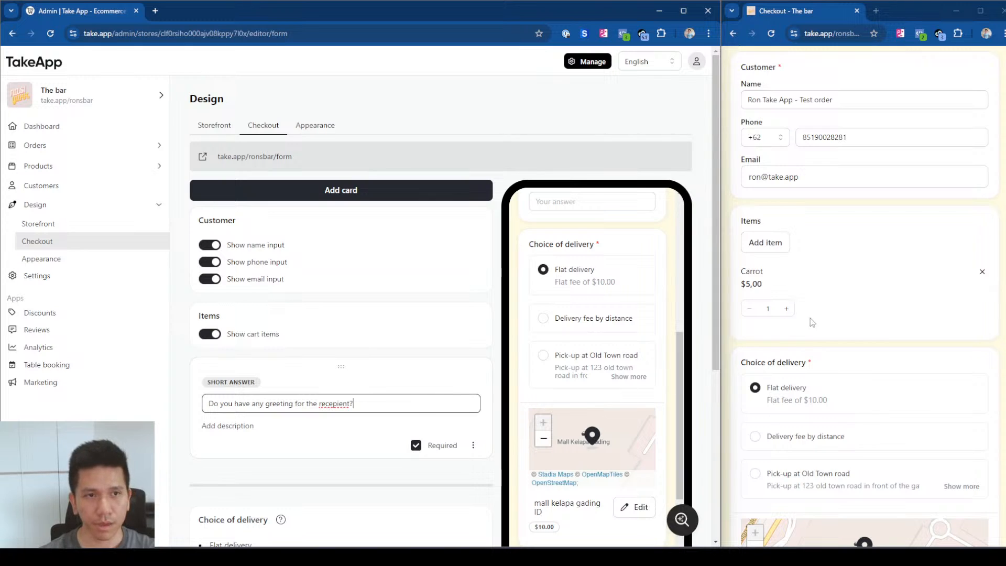
{"action": "right_click", "coordinate": [328, 403]}
{"action": "left_click", "coordinate": [365, 187]}
{"action": "left_click", "coordinate": [373, 441]}
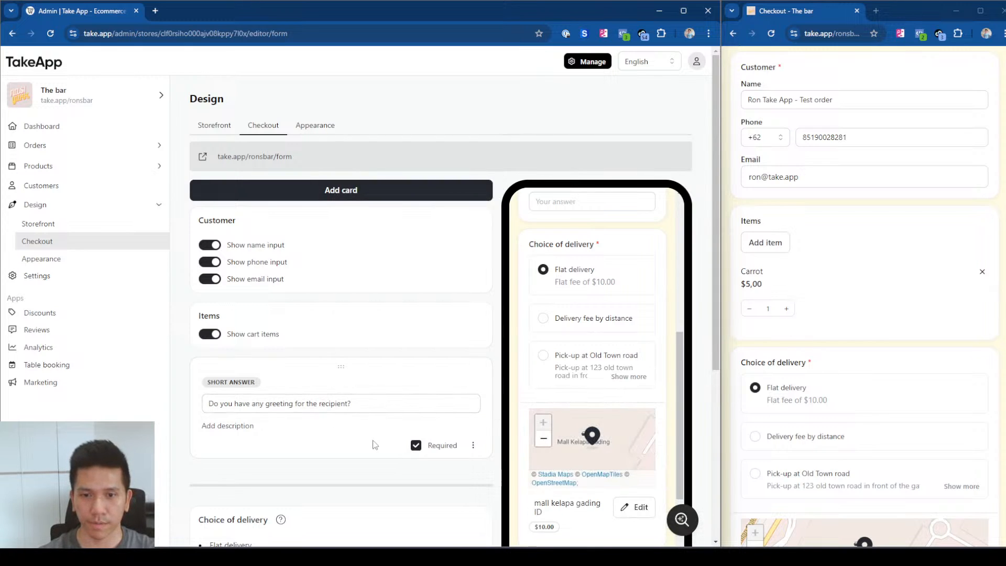
Step: Reload the live checkout and check the greeting question and its answer field
{"action": "key", "text": "F5"}
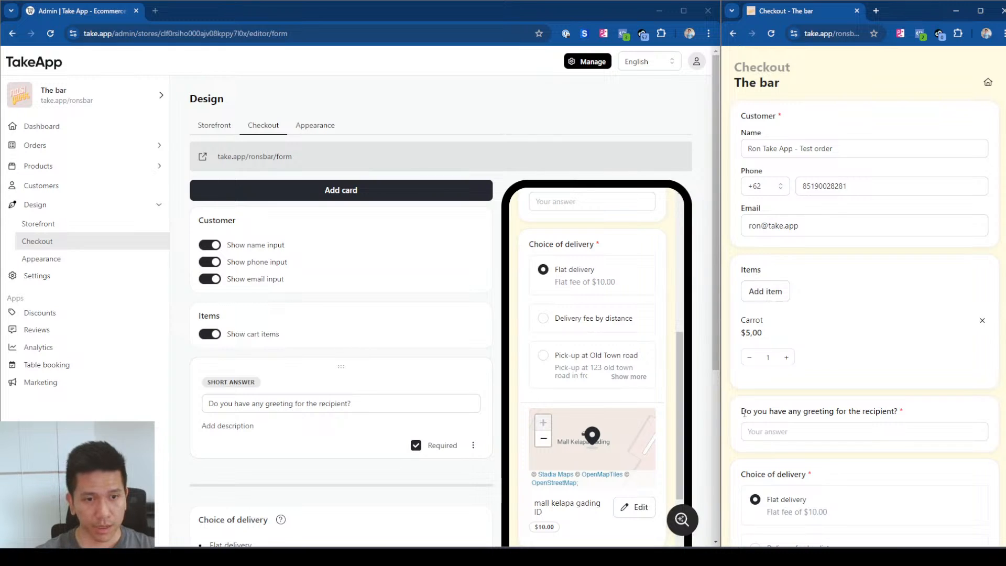
{"action": "left_click_drag", "start_coordinate": [742, 411], "coordinate": [893, 422]}
{"action": "left_click", "coordinate": [893, 434]}
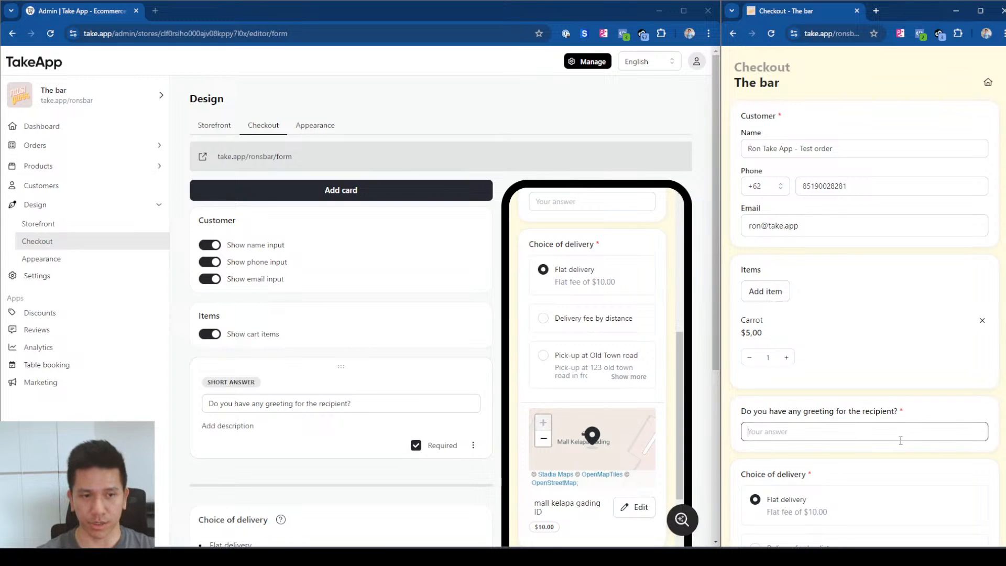
Step: Make the greeting question optional and reload the live checkout to check its required marker
{"action": "left_click", "coordinate": [416, 446]}
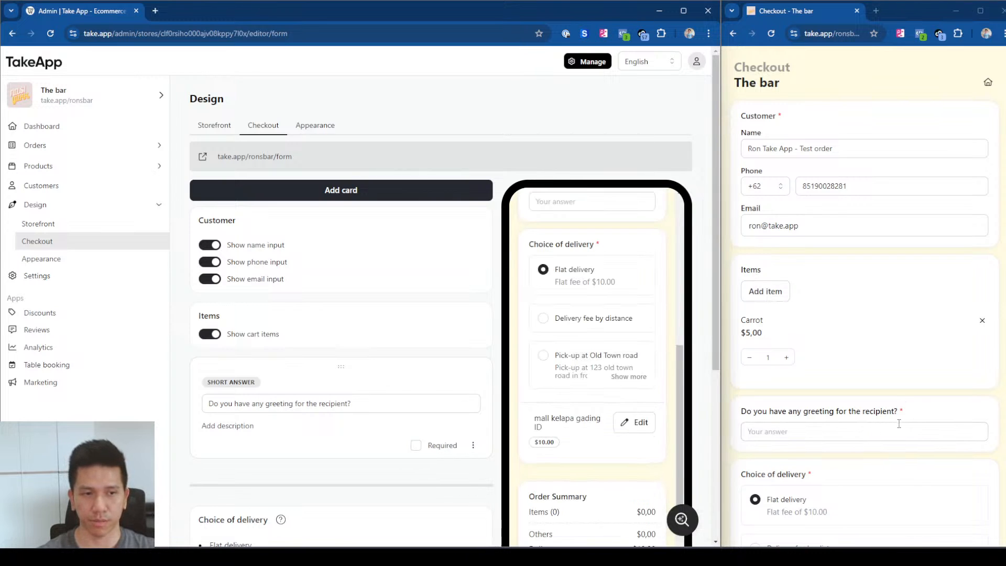
{"action": "left_click", "coordinate": [916, 414]}
{"action": "key", "text": "F5"}
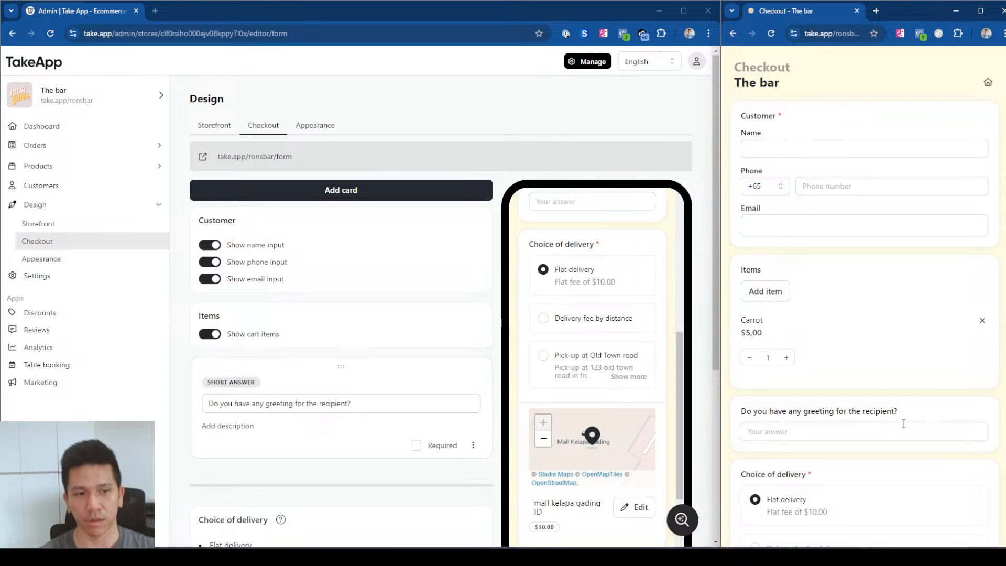
Step: Answer the greeting question in the live checkout with "Happy birthday"
{"action": "left_click", "coordinate": [875, 433]}
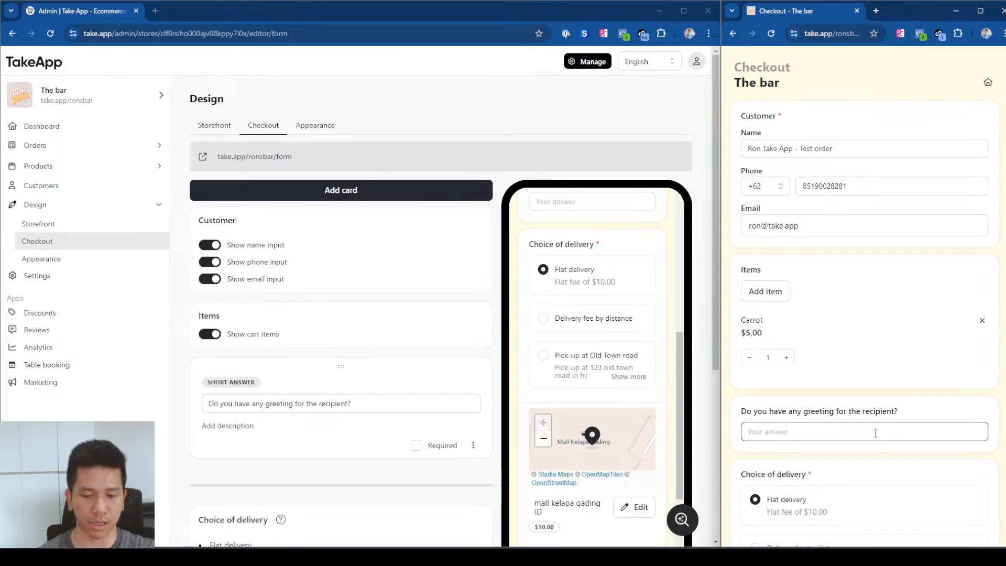
{"action": "type", "text": "Happ"}
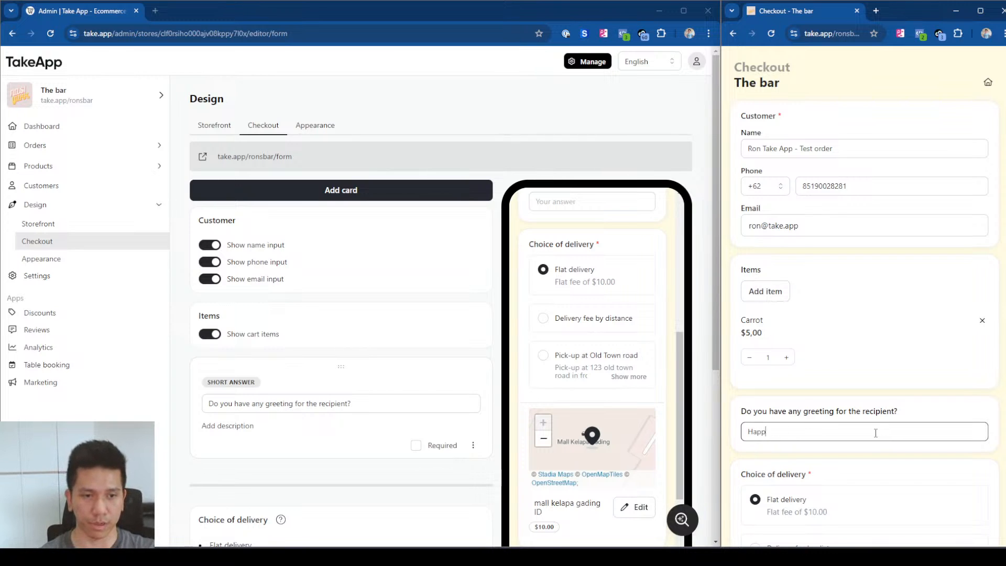
{"action": "type", "text": "y birthday"}
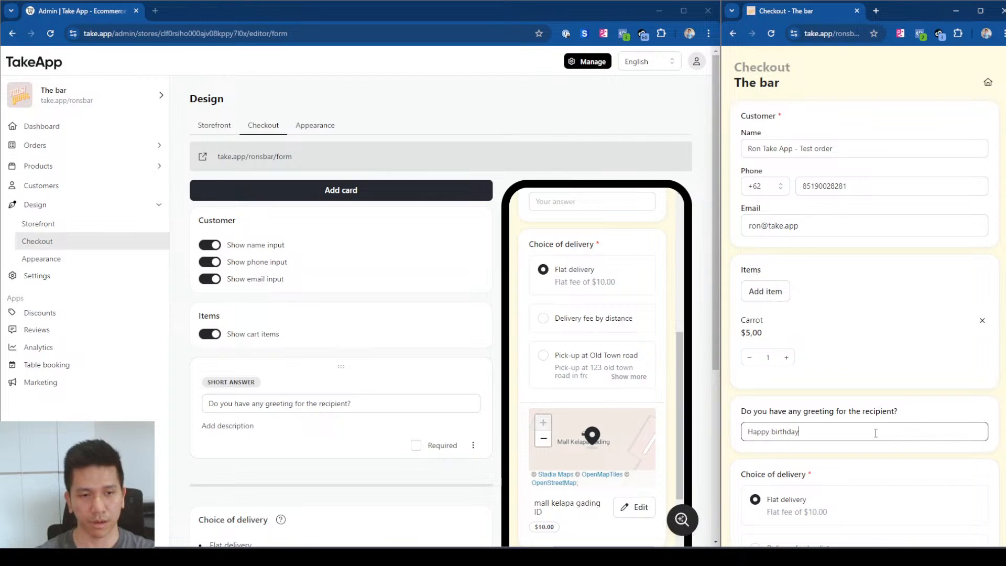
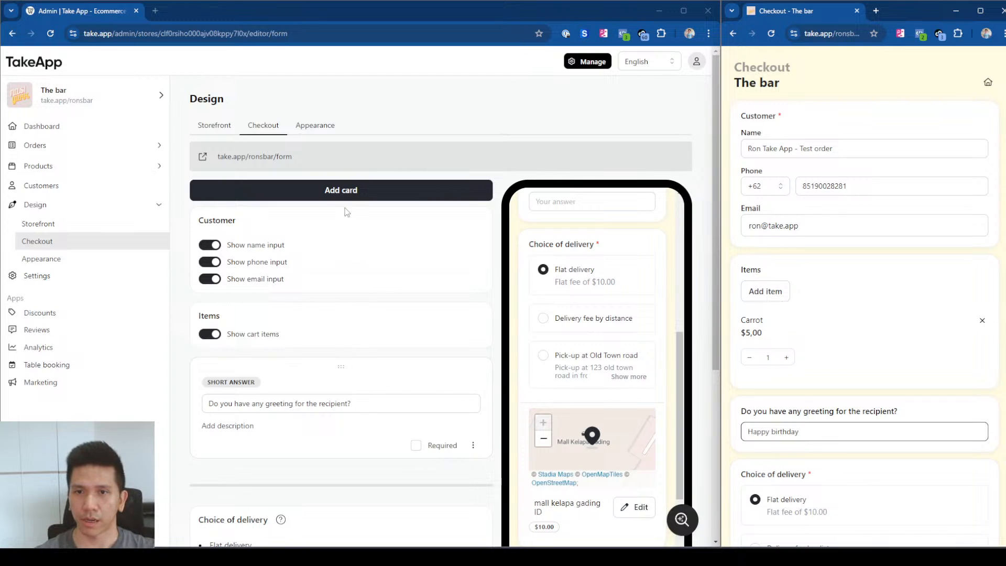
Step: Add a Date question card to the checkout form with the question "Birthday"
{"action": "left_click", "coordinate": [345, 192]}
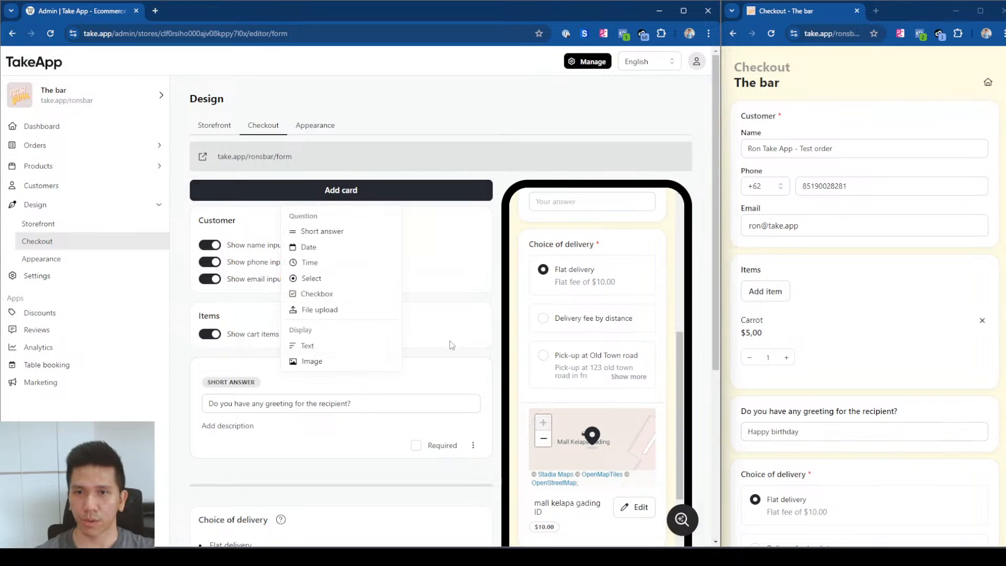
{"action": "left_click", "coordinate": [325, 251]}
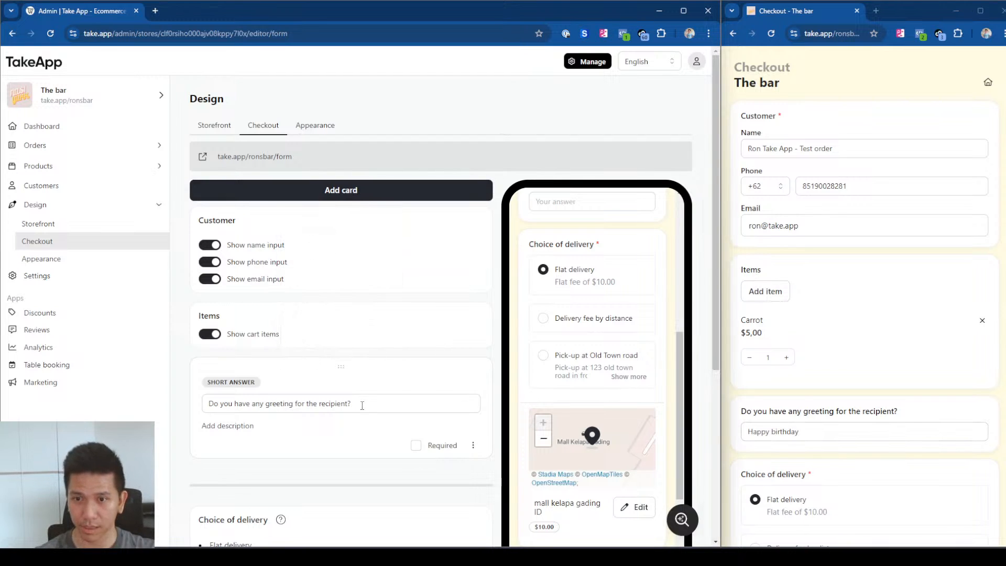
{"action": "left_click", "coordinate": [325, 400]}
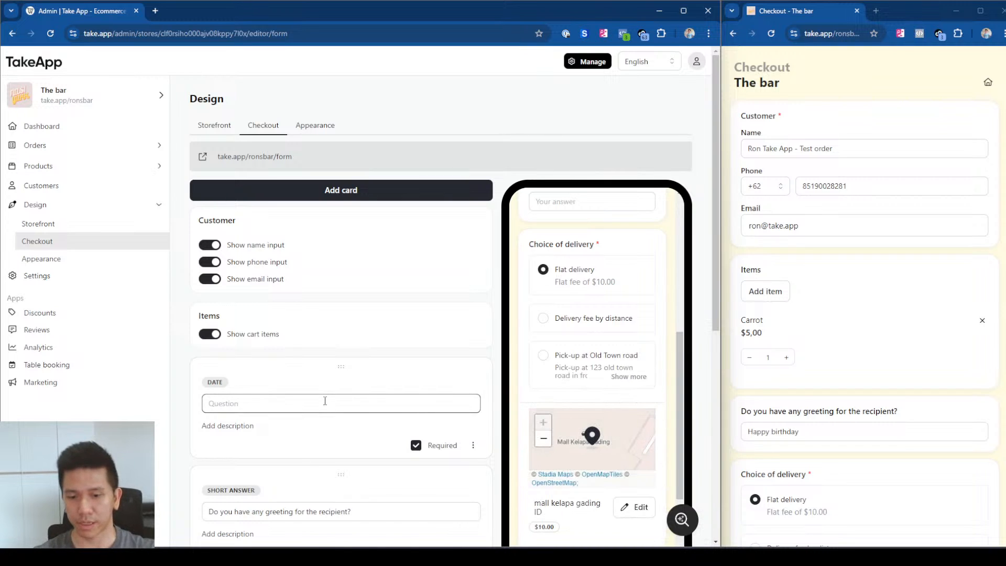
{"action": "type", "text": "Birthday"}
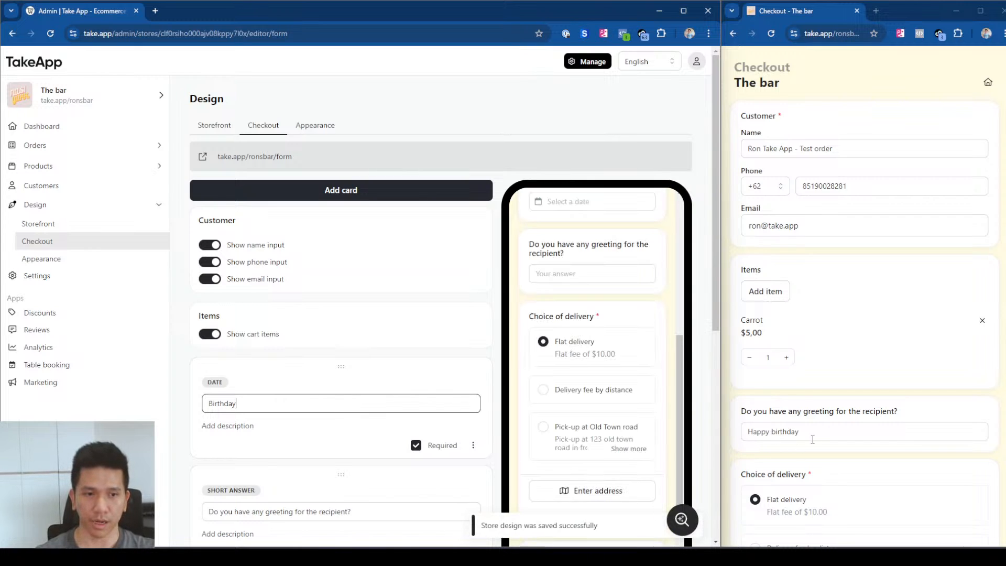
Step: Reload the live checkout and inspect the Birthday question's date picker without choosing a date
{"action": "left_click", "coordinate": [851, 454]}
{"action": "key", "text": "ctrl+r"}
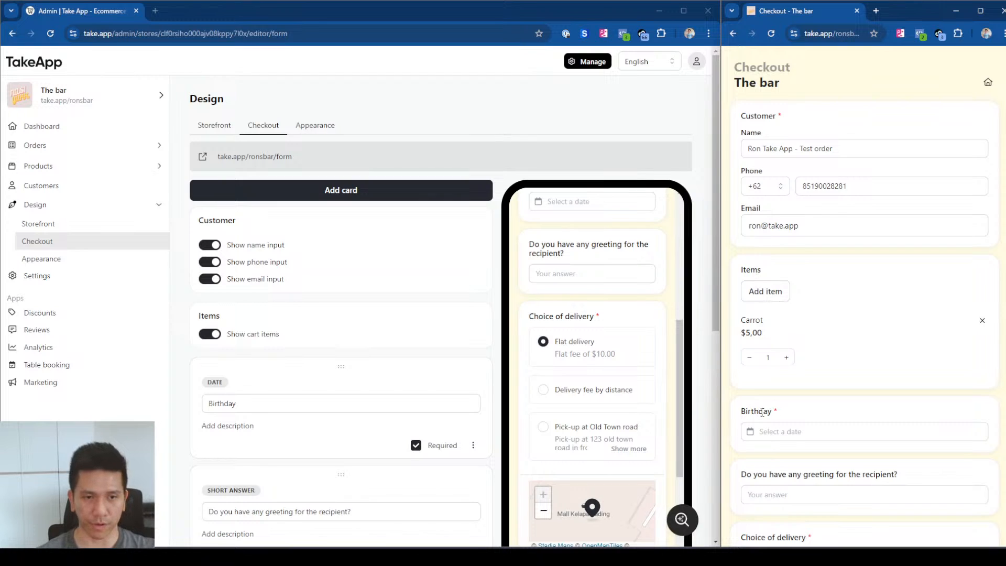
{"action": "left_click", "coordinate": [777, 439]}
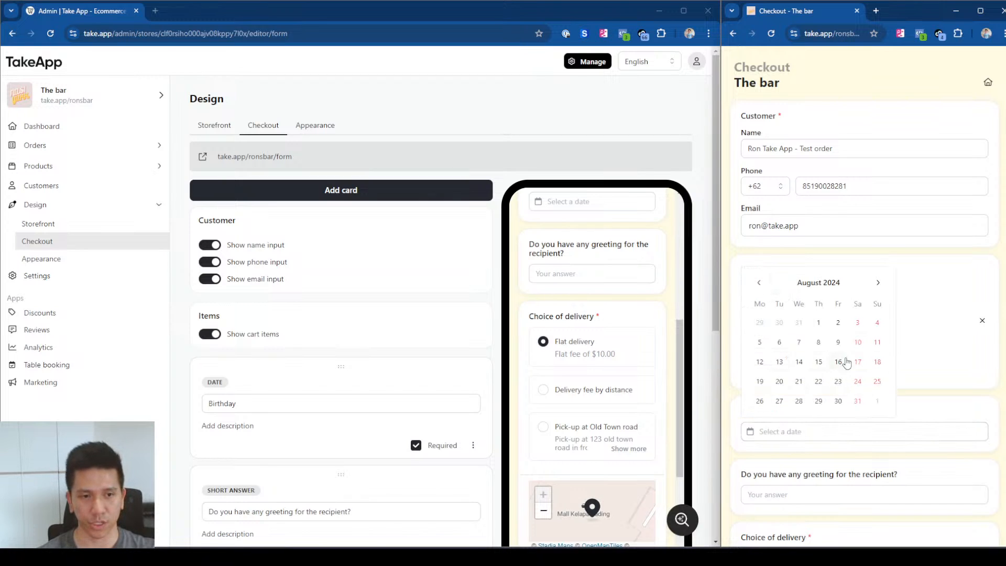
{"action": "left_click", "coordinate": [936, 407]}
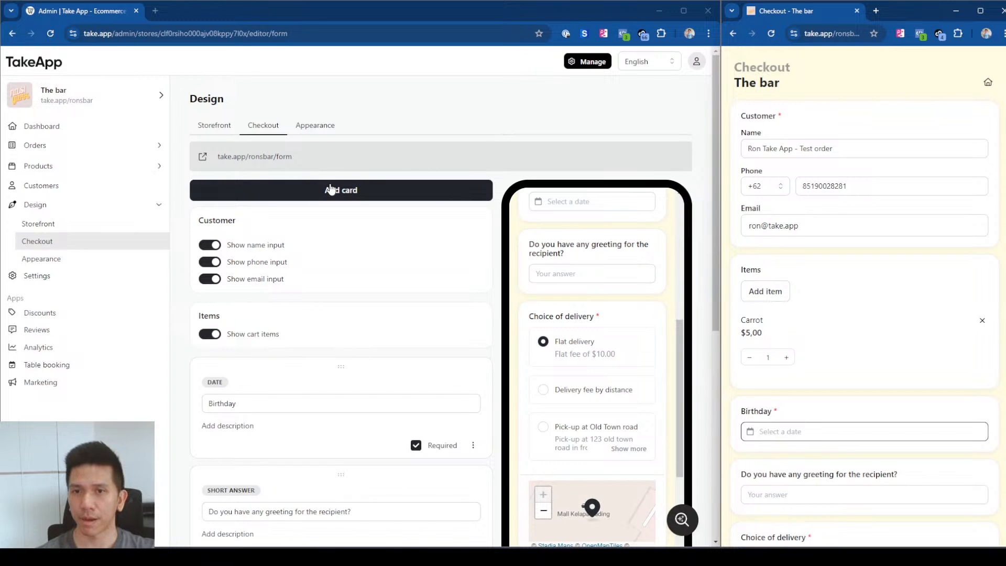
Step: Add a Time question card to the checkout form with the question "Pick-up time"
{"action": "left_click", "coordinate": [330, 190]}
{"action": "left_click", "coordinate": [325, 262]}
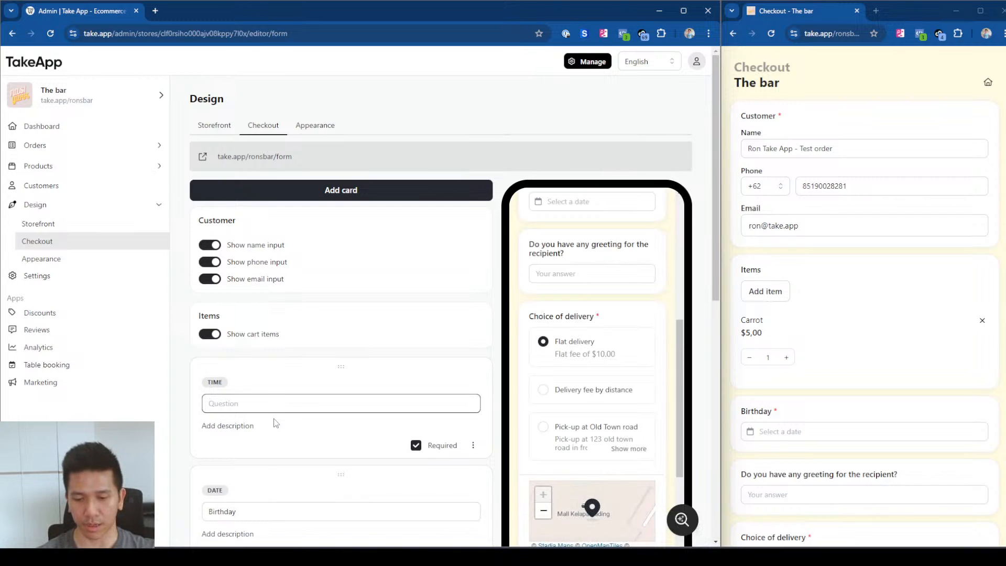
{"action": "type", "text": "P"}
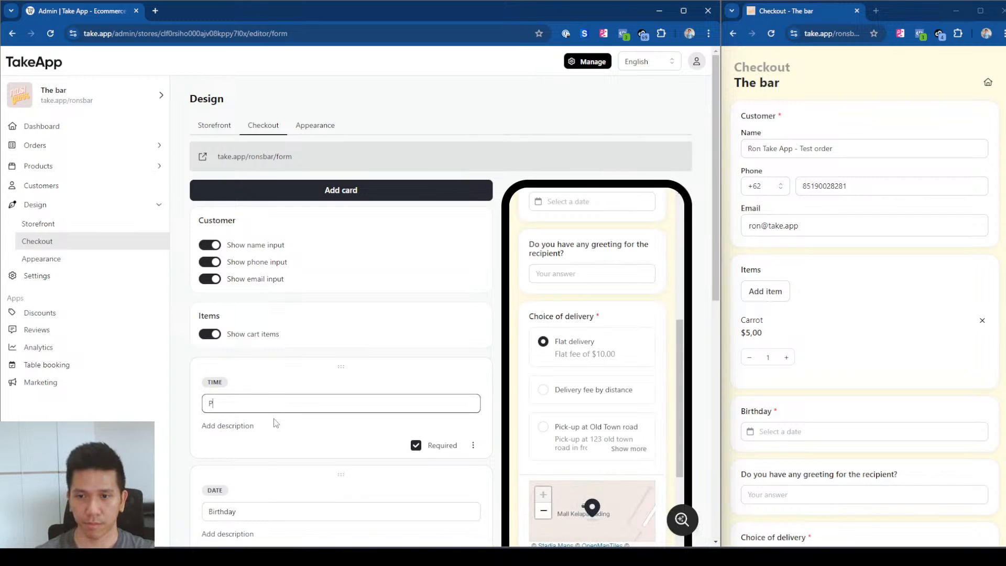
{"action": "type", "text": "ick-up time"}
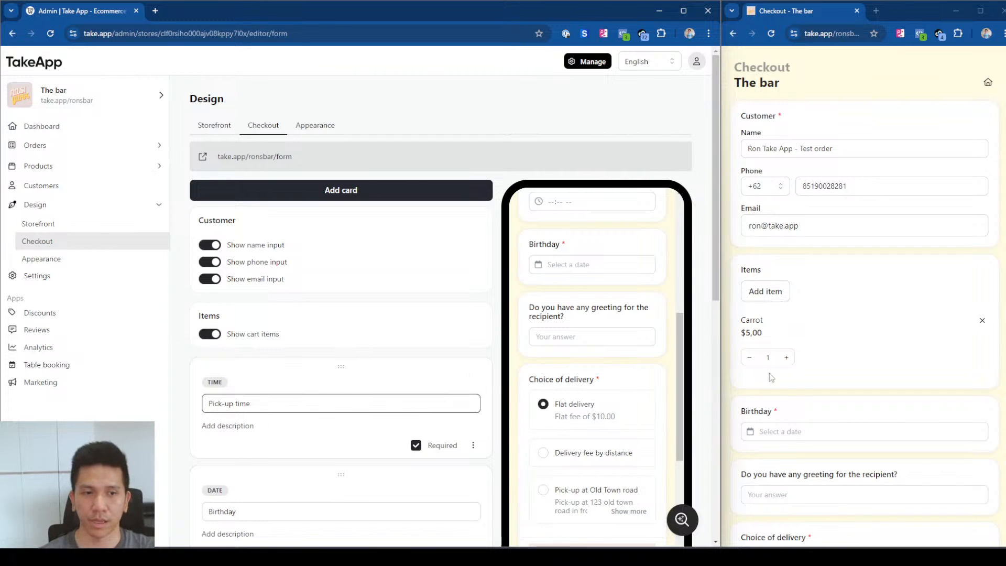
Step: Reload the live checkout and answer the Pick-up time question with 02:00 PM
{"action": "left_click", "coordinate": [790, 395]}
{"action": "key", "text": "F5"}
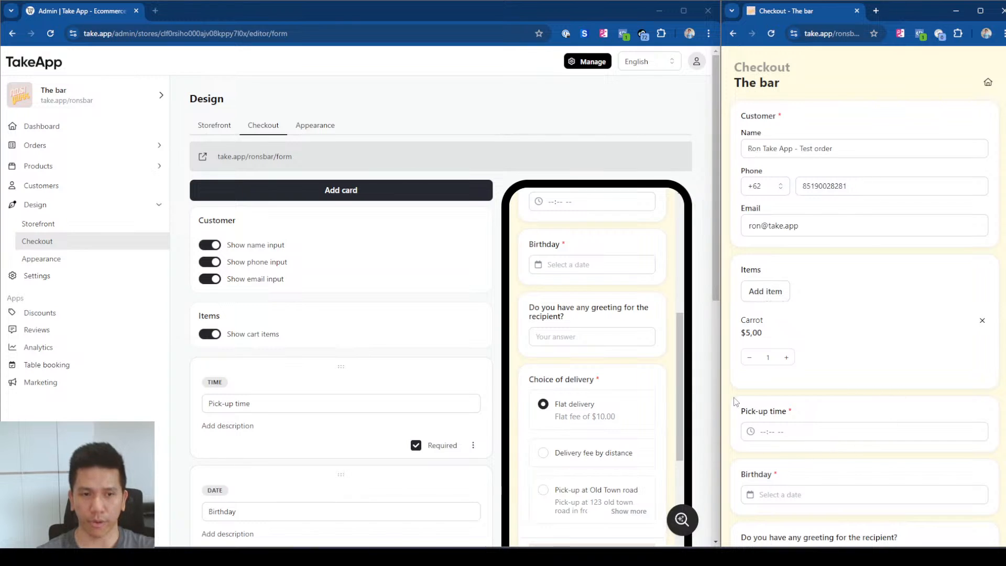
{"action": "left_click", "coordinate": [761, 428]}
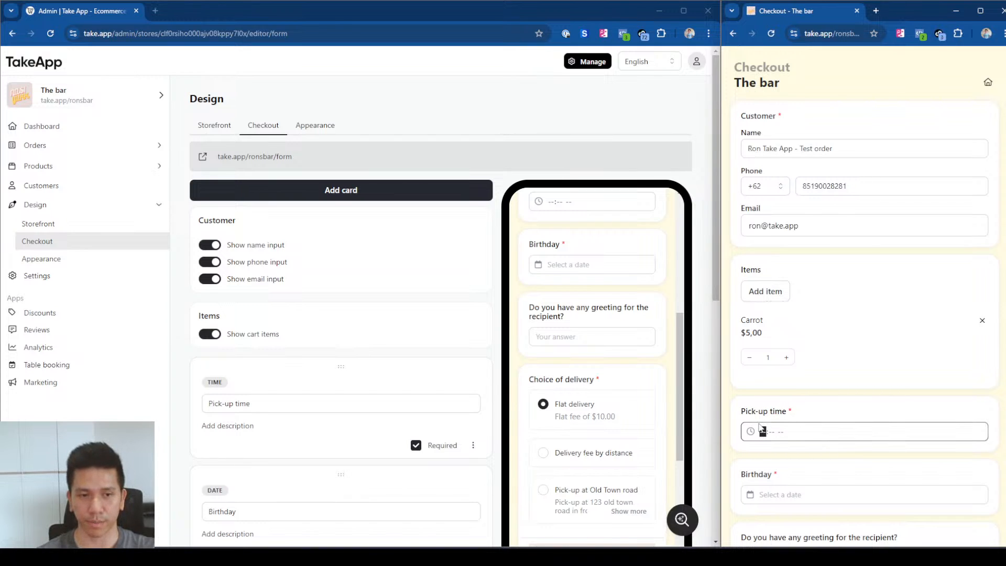
{"action": "type", "text": "20"}
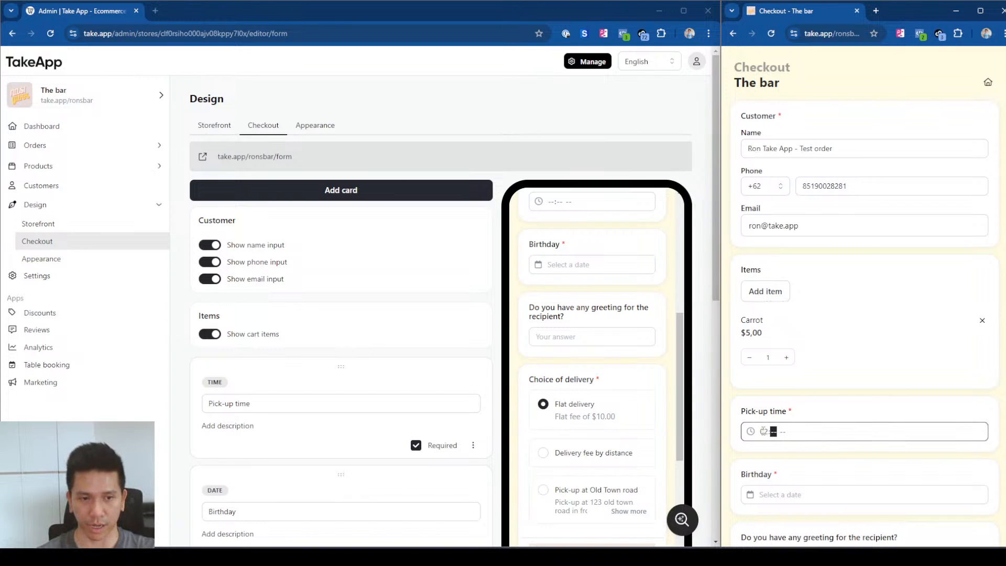
{"action": "type", "text": "00"}
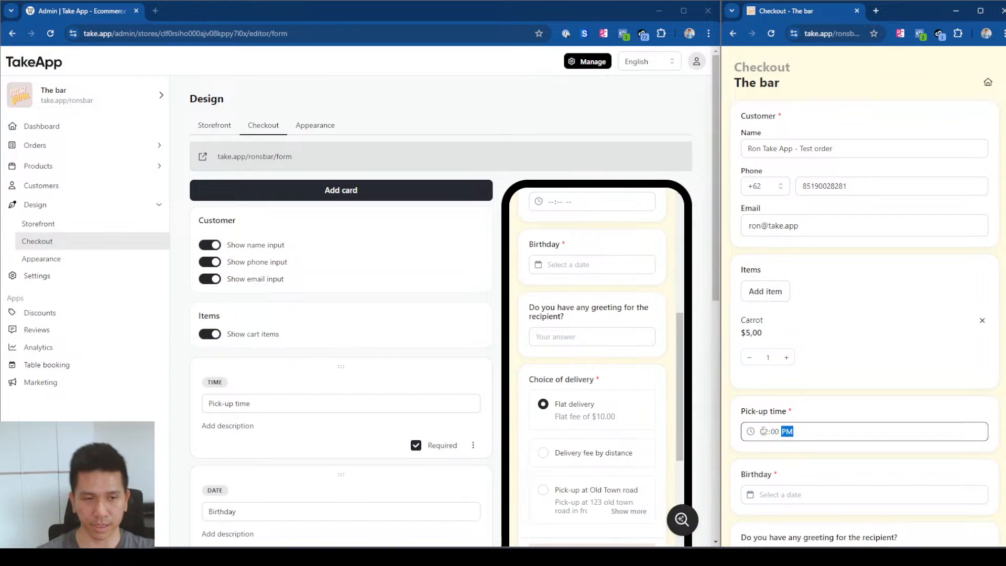
{"action": "type", "text": "p"}
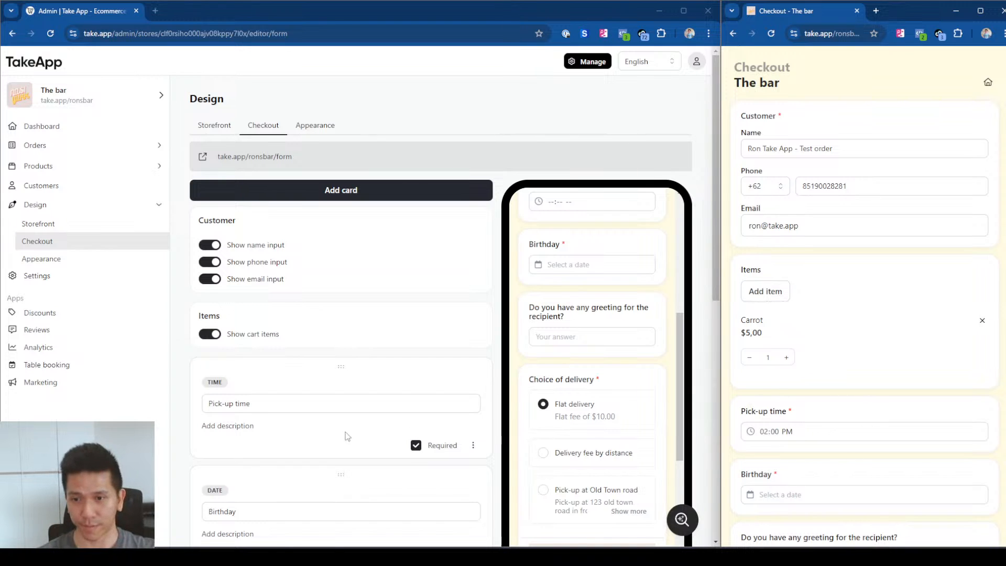
Step: Add a Select question card to the checkout form with the question "Do you have allergy?"
{"action": "left_click", "coordinate": [338, 198]}
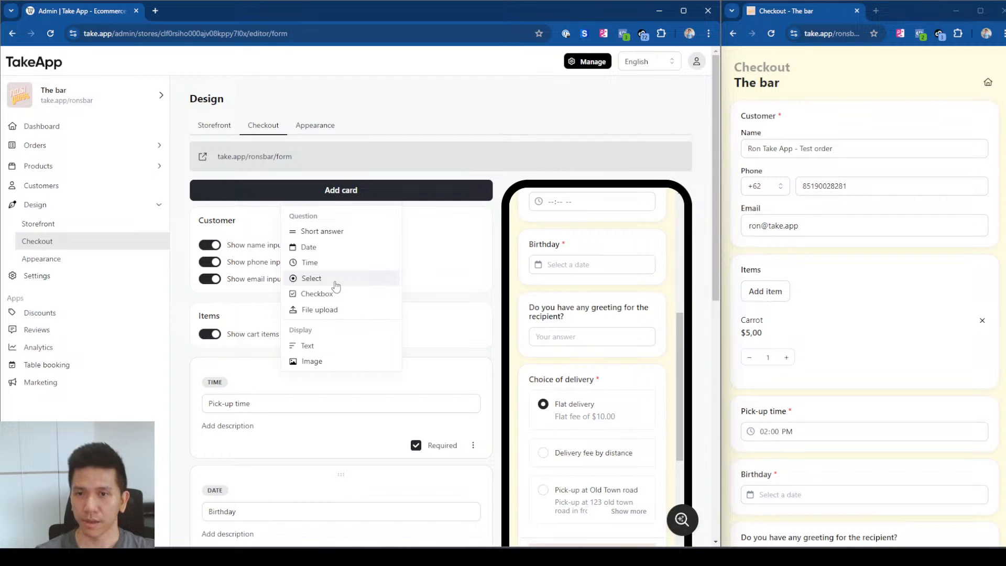
{"action": "left_click", "coordinate": [336, 287]}
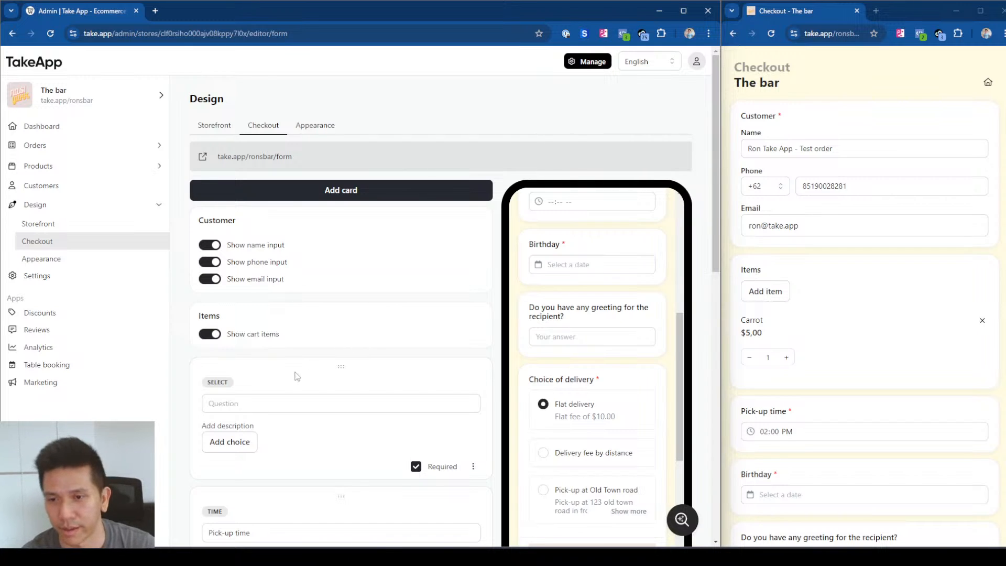
{"action": "left_click", "coordinate": [265, 407]}
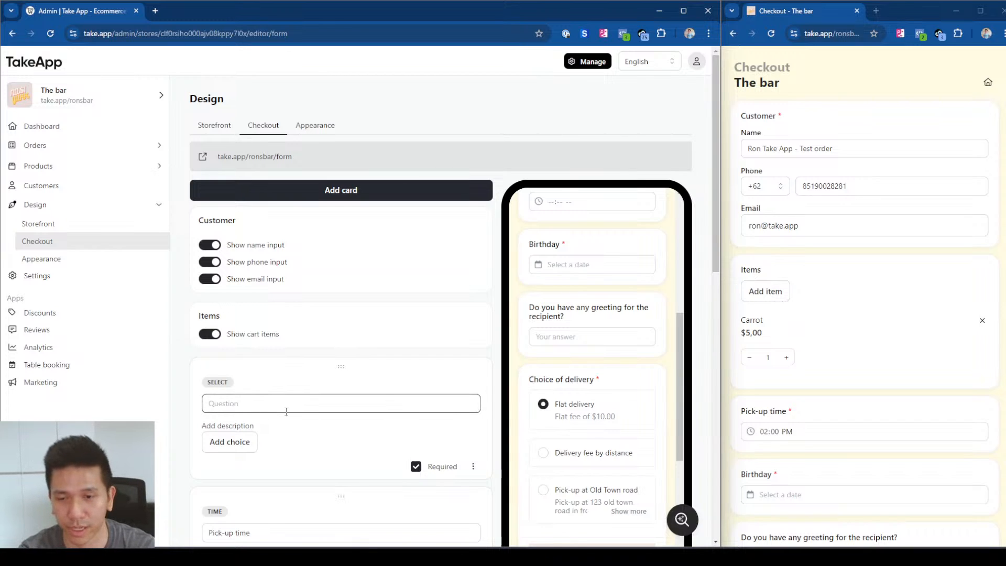
{"action": "type", "text": "Do you"}
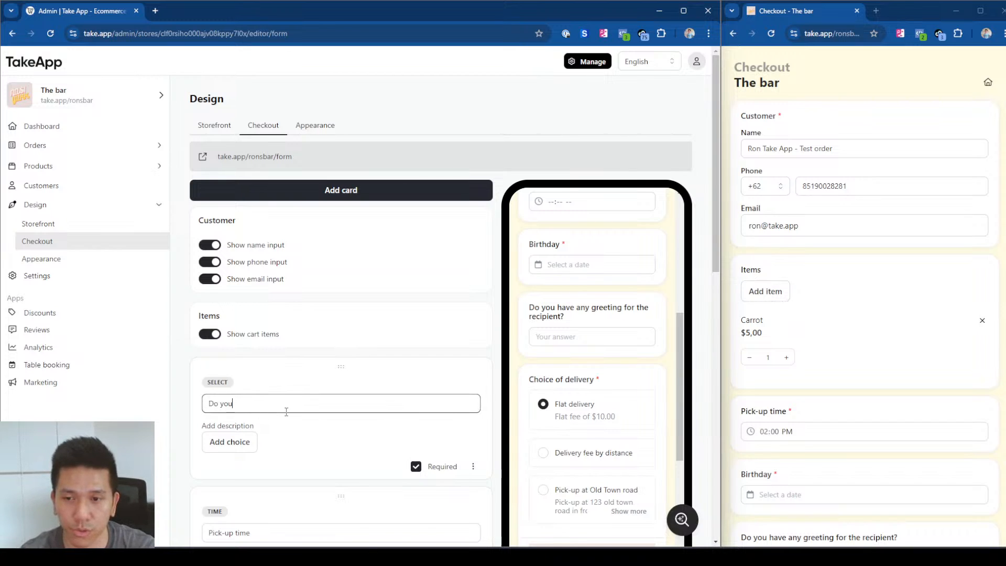
{"action": "type", "text": " have allergy?"}
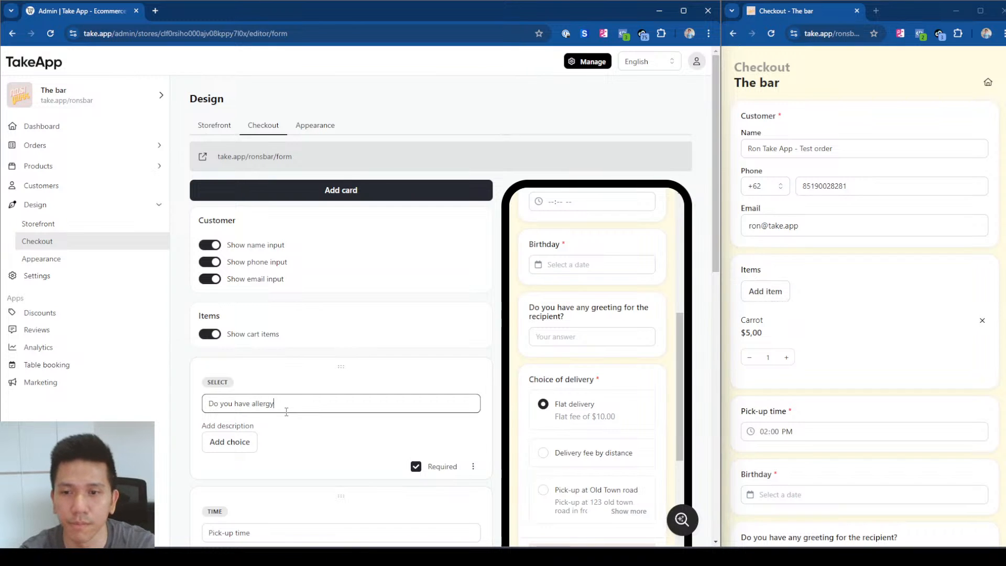
Step: Give the allergy question two choices, "Yes" and "No"
{"action": "left_click", "coordinate": [250, 449]}
{"action": "left_click", "coordinate": [238, 477]}
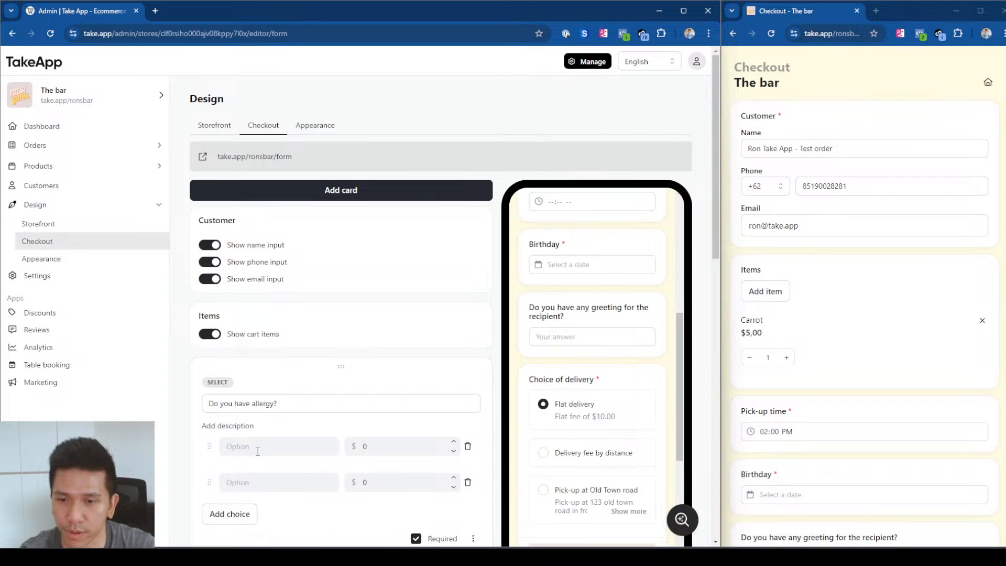
{"action": "left_click", "coordinate": [259, 449]}
{"action": "type", "text": "Yes"}
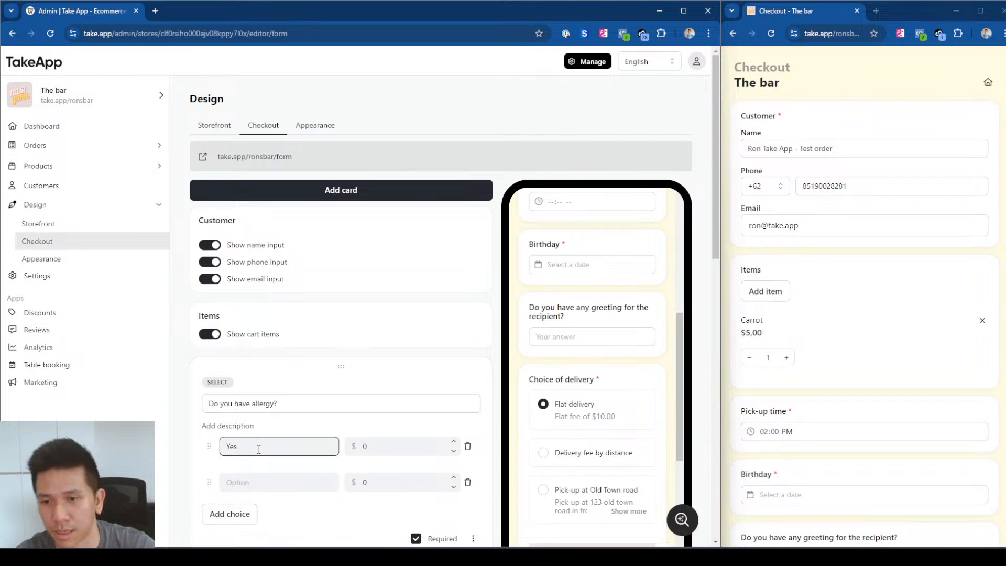
{"action": "left_click", "coordinate": [259, 479]}
{"action": "type", "text": "No"}
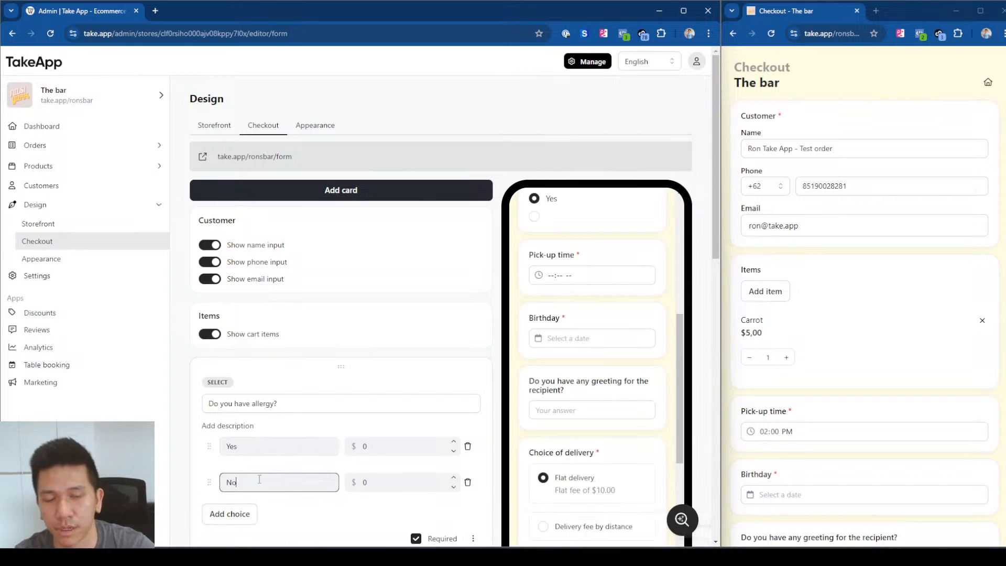
Step: Reload the live checkout and test the allergy question by choosing No and switching back to Yes
{"action": "left_click", "coordinate": [918, 362]}
{"action": "key", "text": "F5"}
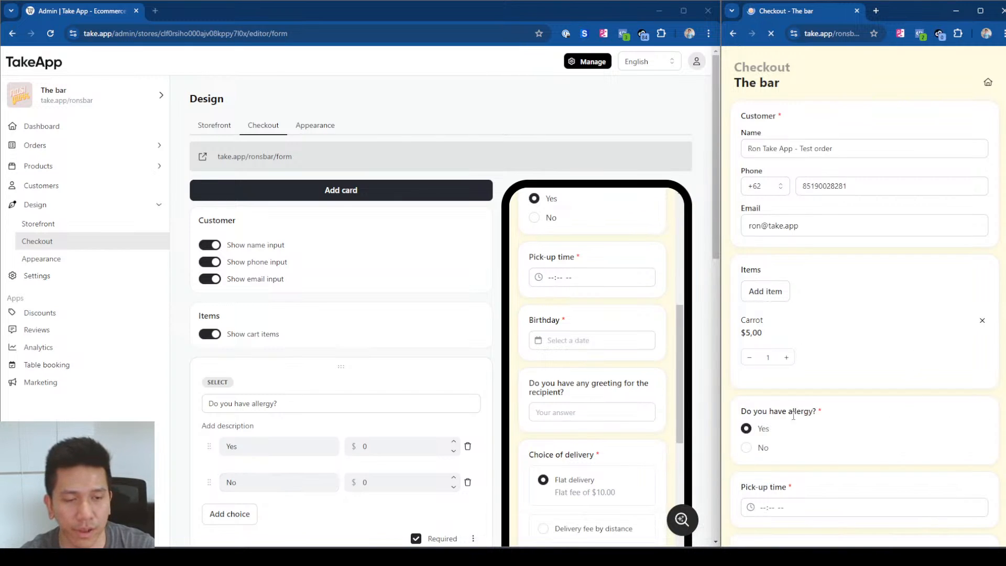
{"action": "left_click", "coordinate": [752, 446]}
{"action": "left_click", "coordinate": [746, 448]}
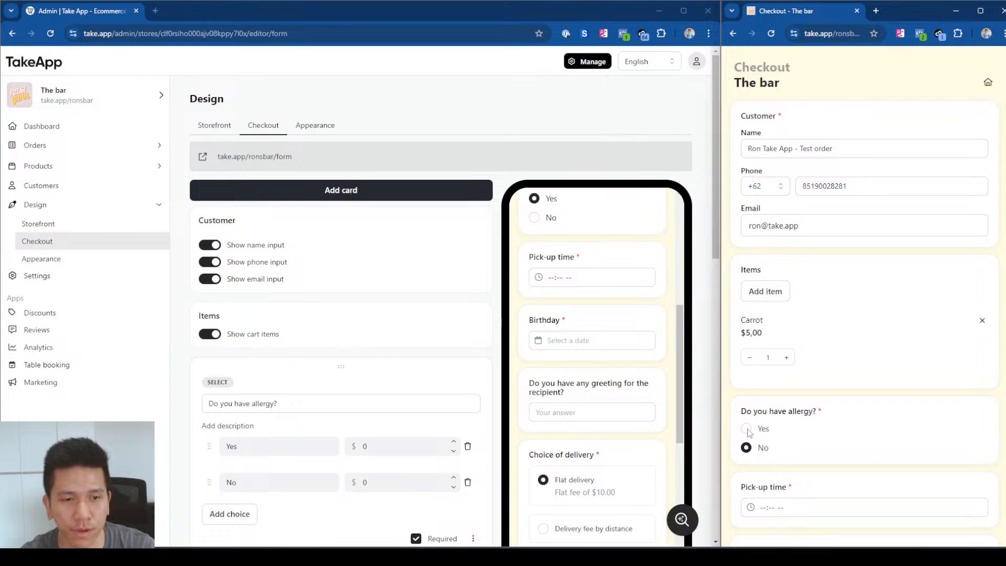
{"action": "left_click", "coordinate": [745, 428]}
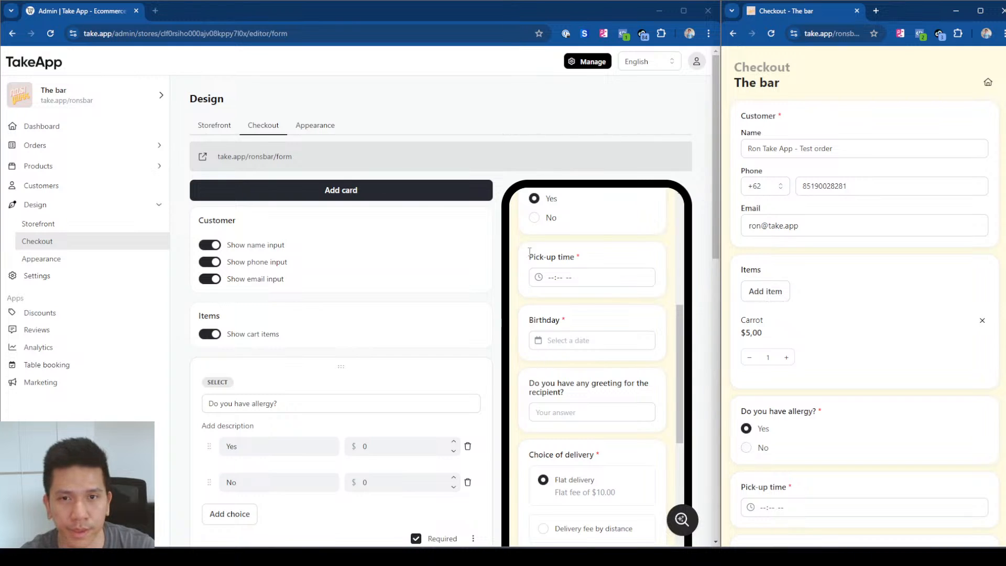
Step: Add a Select question card with the question "Do you need cutleries?", correcting the spelling of the last word
{"action": "left_click", "coordinate": [379, 193]}
{"action": "left_click", "coordinate": [330, 279]}
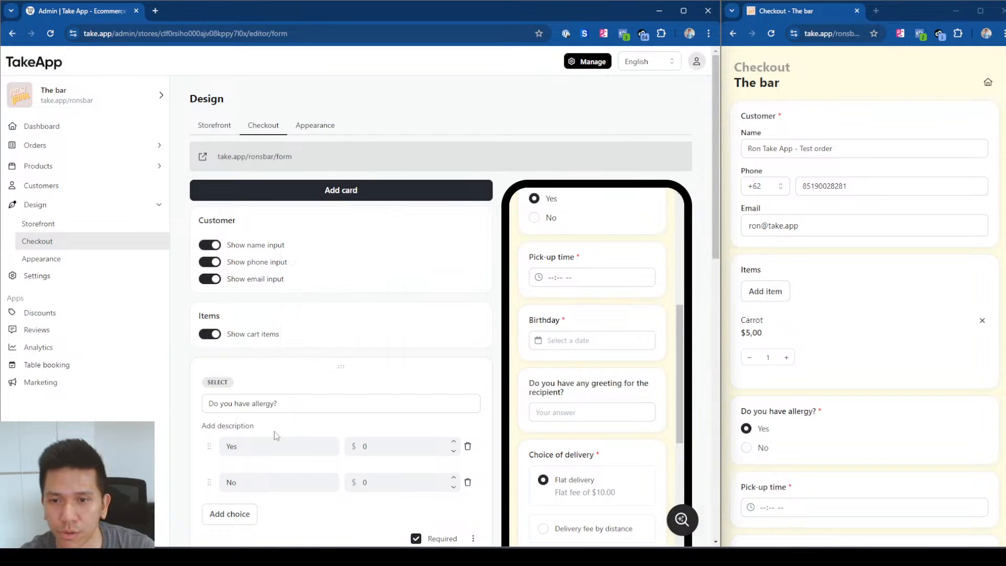
{"action": "left_click", "coordinate": [250, 408]}
{"action": "type", "text": "Do you"}
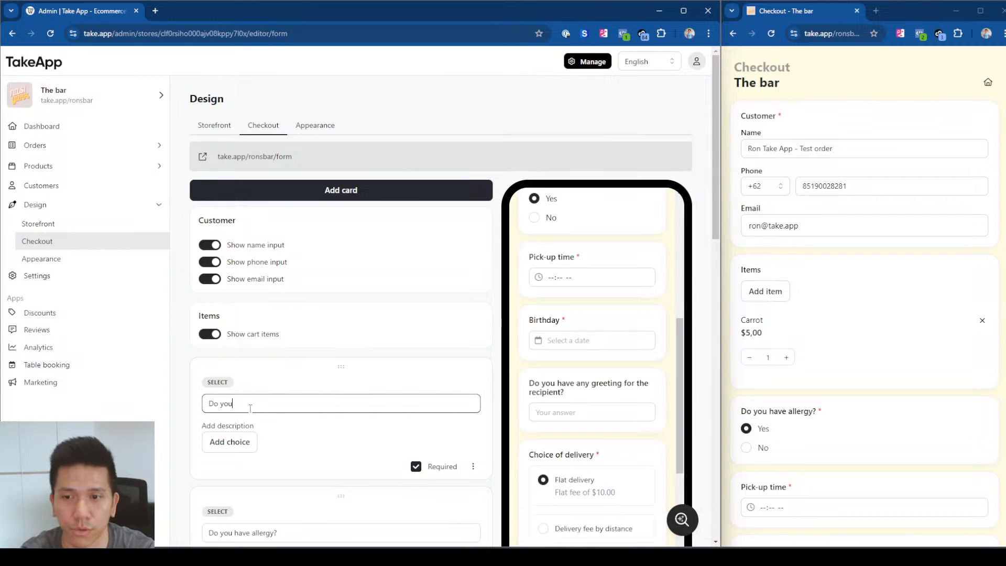
{"action": "type", "text": " need cuttleries?"}
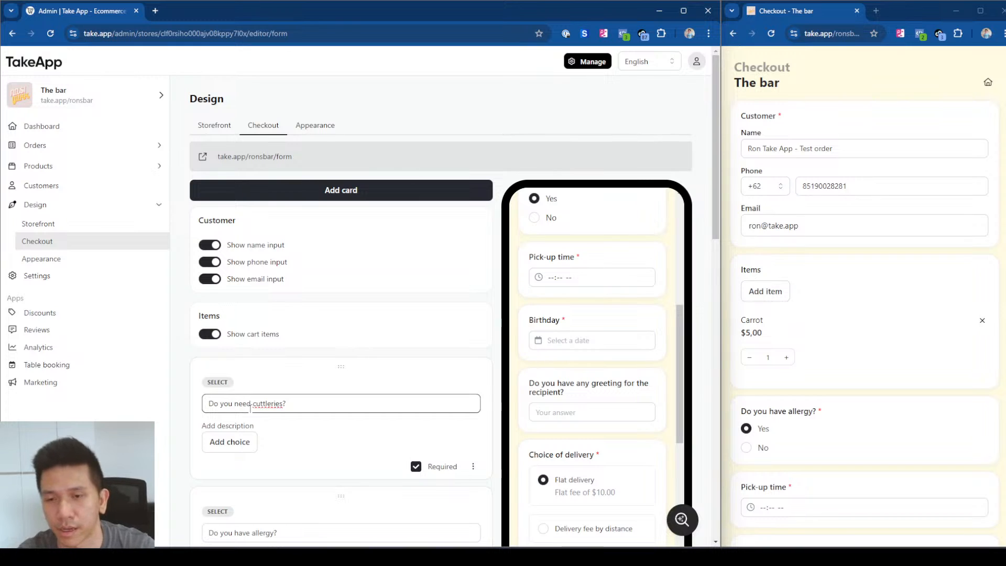
{"action": "right_click", "coordinate": [270, 404]}
{"action": "left_click", "coordinate": [314, 183]}
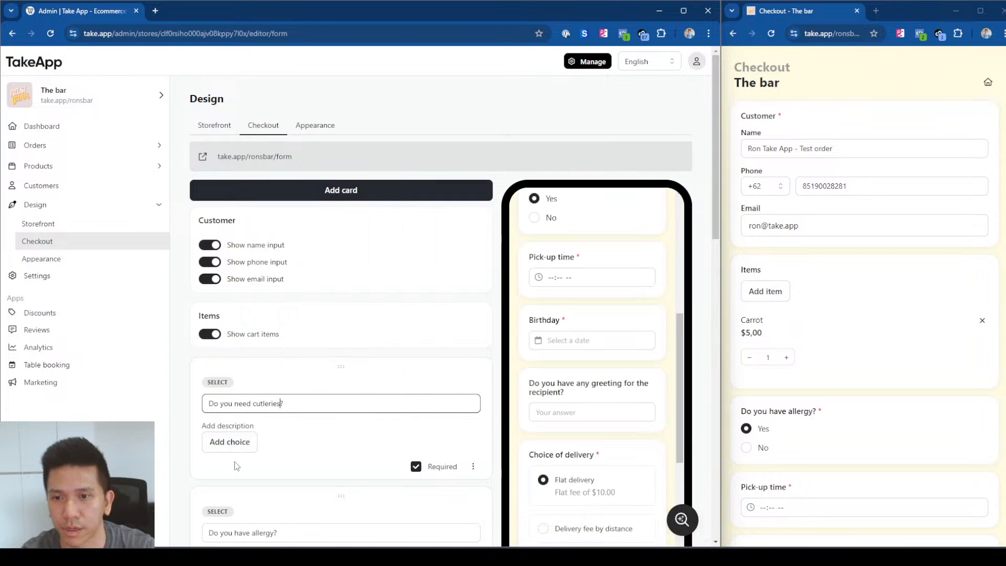
Step: Give the cutleries question the choices "Yes" and "No", with a price of $1 for Yes
{"action": "left_click", "coordinate": [230, 441]}
{"action": "type", "text": "Yes"}
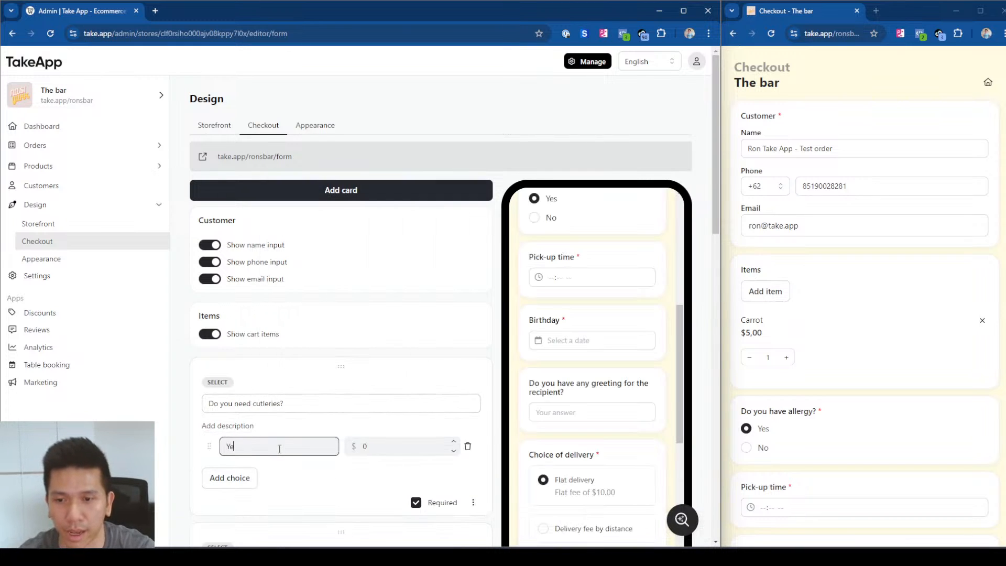
{"action": "left_click", "coordinate": [243, 480]}
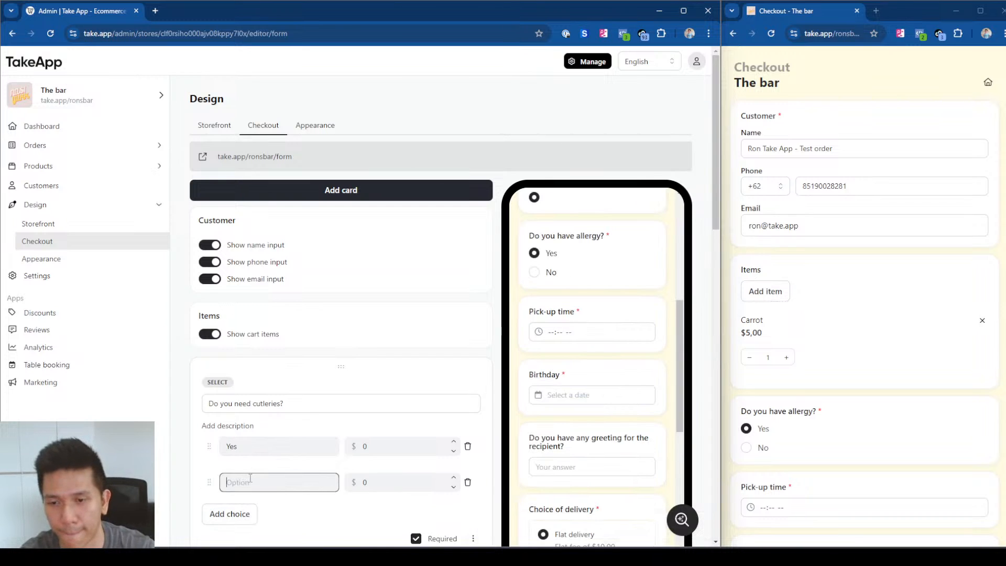
{"action": "type", "text": "No"}
{"action": "double_click", "coordinate": [369, 447]}
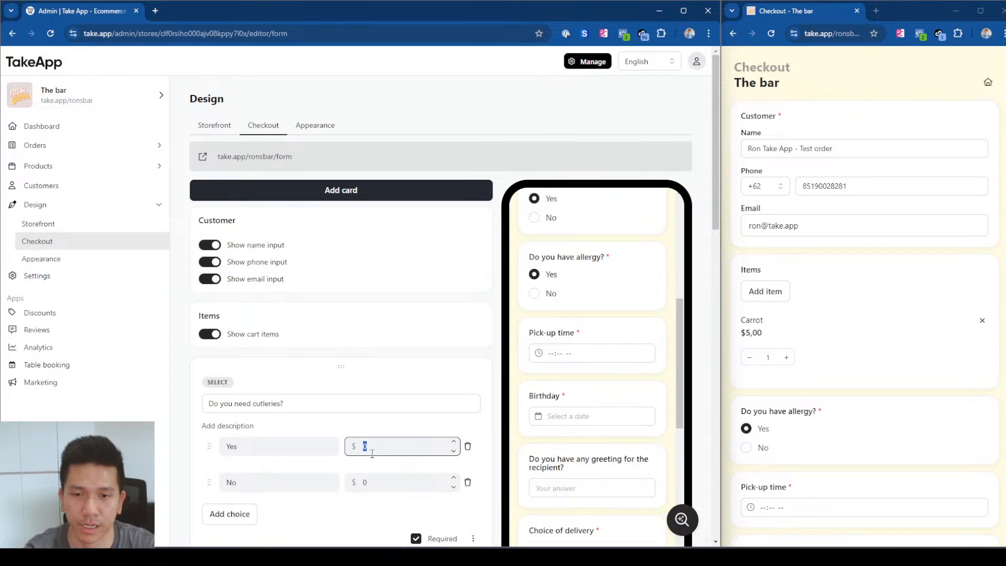
{"action": "type", "text": "1"}
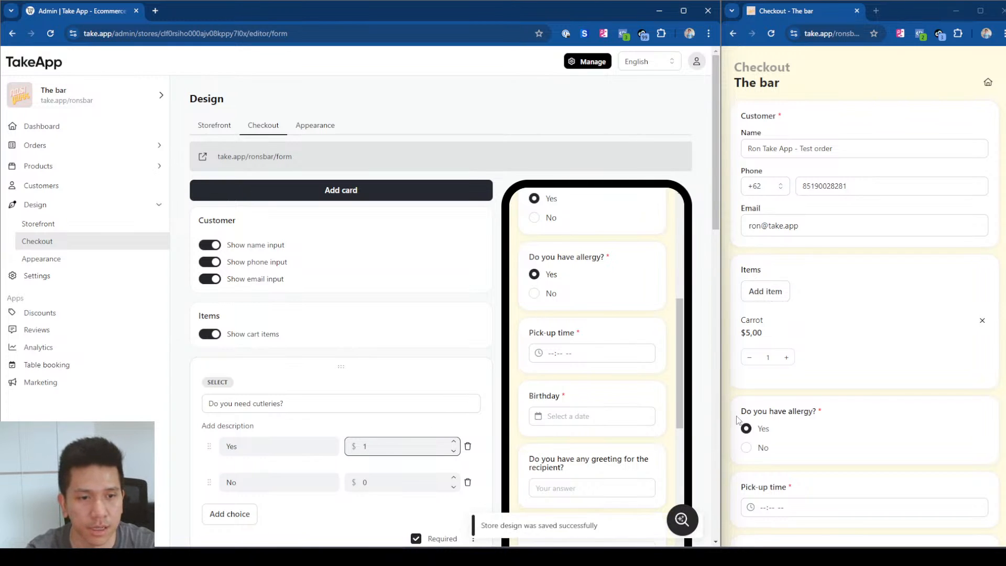
Step: Reload the live checkout and check how the cutleries surcharge is included in the order summary
{"action": "left_click", "coordinate": [729, 407]}
{"action": "key", "text": "F5"}
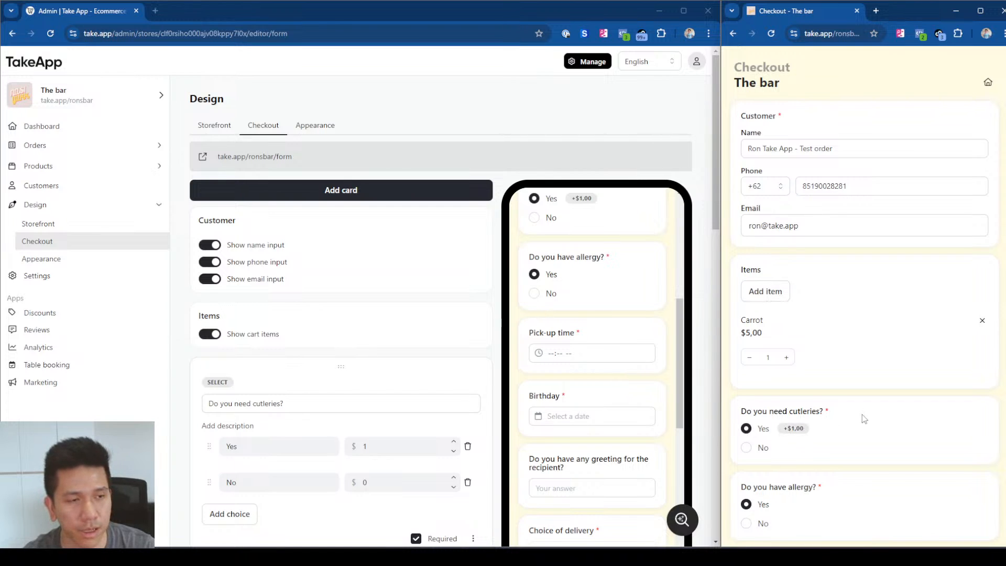
{"action": "scroll", "coordinate": [862, 413], "scroll_direction": "down", "scroll_amount": 4}
{"action": "scroll", "coordinate": [863, 418], "scroll_direction": "down", "scroll_amount": 10}
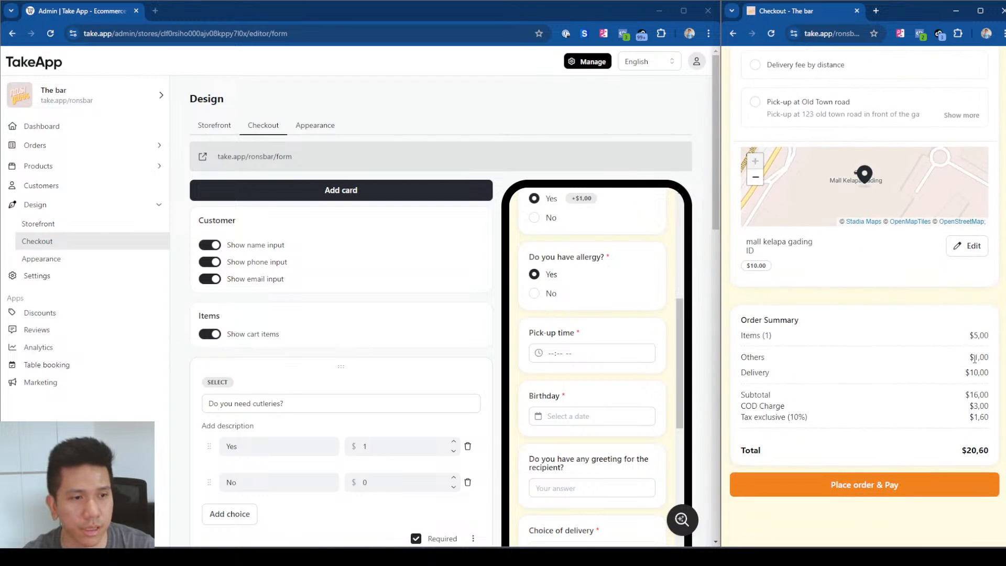
{"action": "double_click", "coordinate": [970, 357]}
{"action": "scroll", "coordinate": [946, 417], "scroll_direction": "up", "scroll_amount": 14}
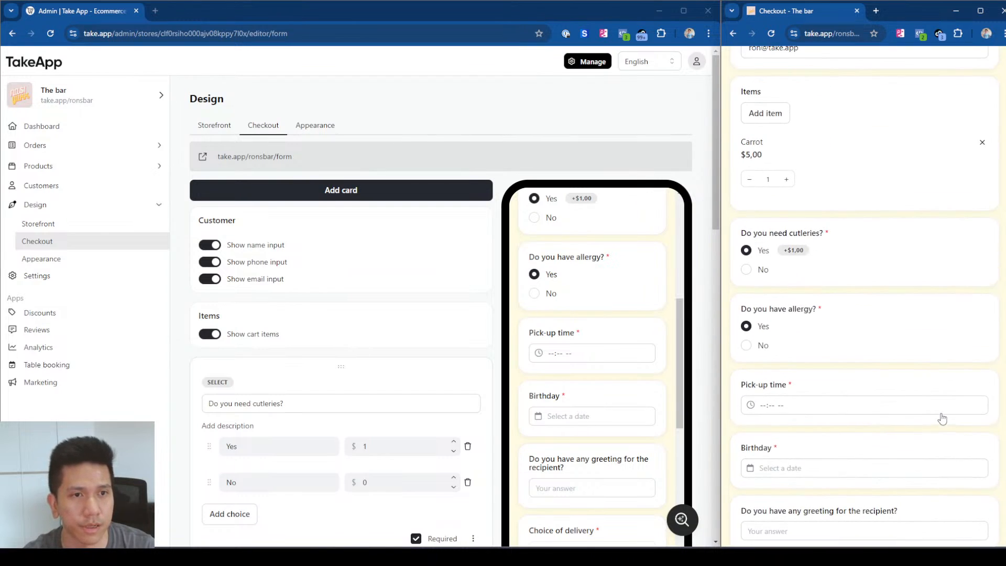
{"action": "scroll", "coordinate": [870, 413], "scroll_direction": "up", "scroll_amount": 1}
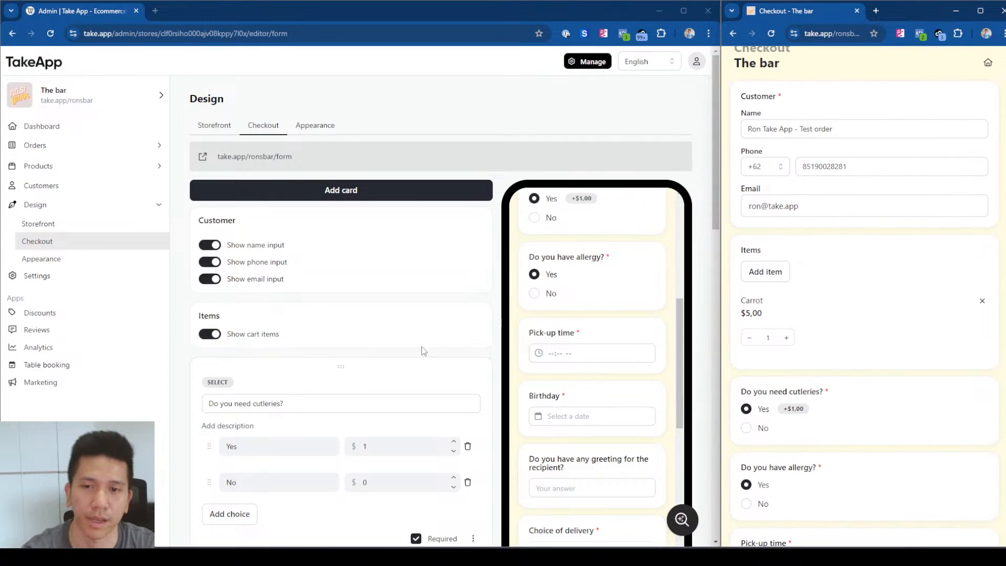
Step: Inspect the cutleries question card's extra options in the form editor without deleting the card
{"action": "scroll", "coordinate": [353, 295], "scroll_direction": "down", "scroll_amount": 2}
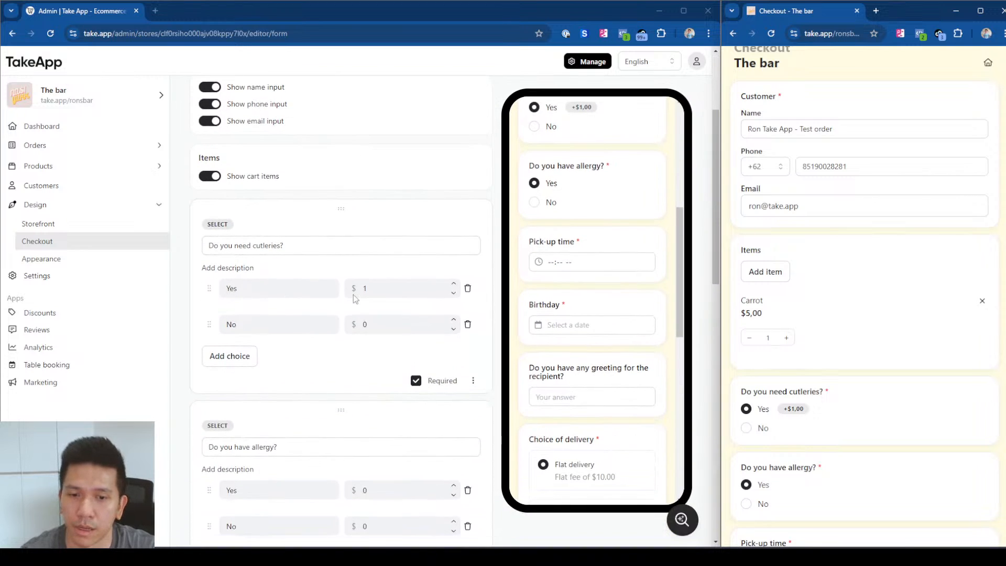
{"action": "scroll", "coordinate": [306, 405], "scroll_direction": "up", "scroll_amount": 1}
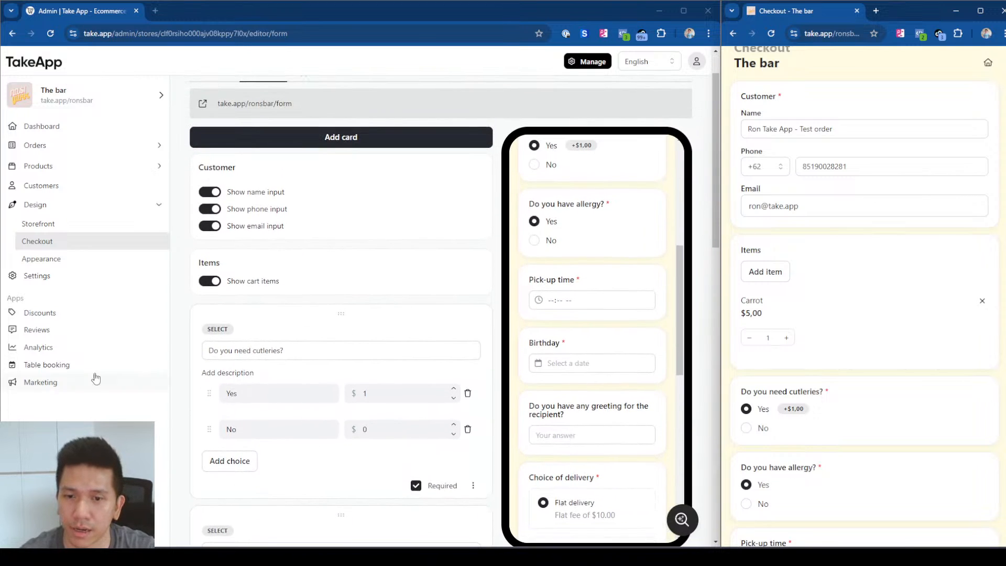
{"action": "left_click", "coordinate": [471, 485]}
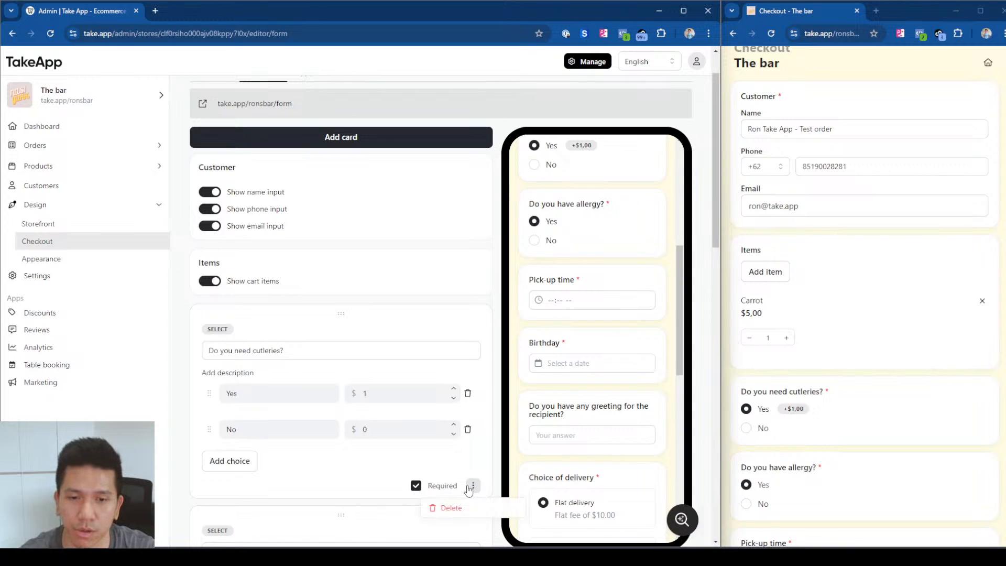
{"action": "left_click", "coordinate": [320, 488]}
Step: Move the "Do you have allergy?" card above the "Do you need cutleries?" card in the checkout form
{"action": "scroll", "coordinate": [430, 373], "scroll_direction": "down", "scroll_amount": 3}
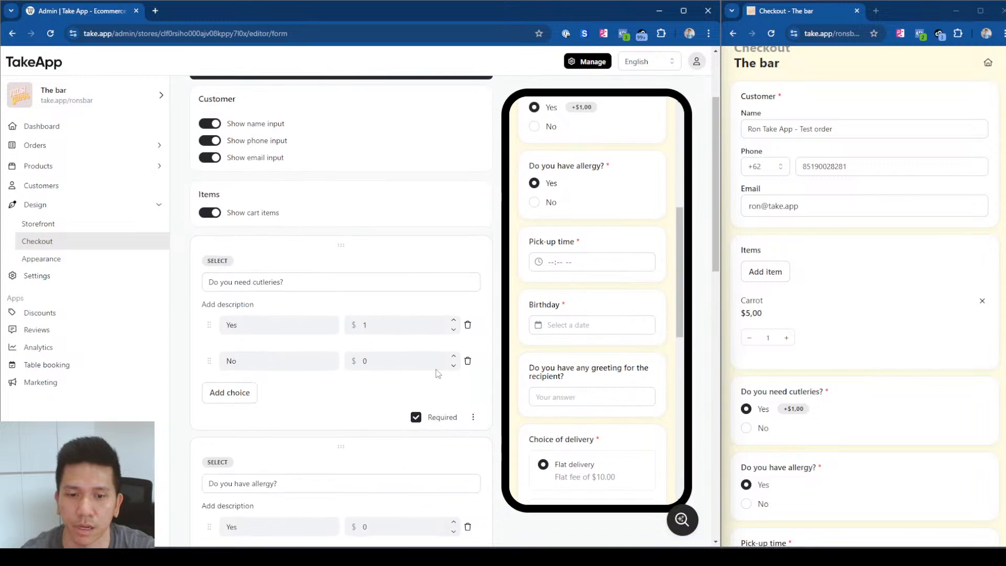
{"action": "scroll", "coordinate": [408, 377], "scroll_direction": "down", "scroll_amount": 2}
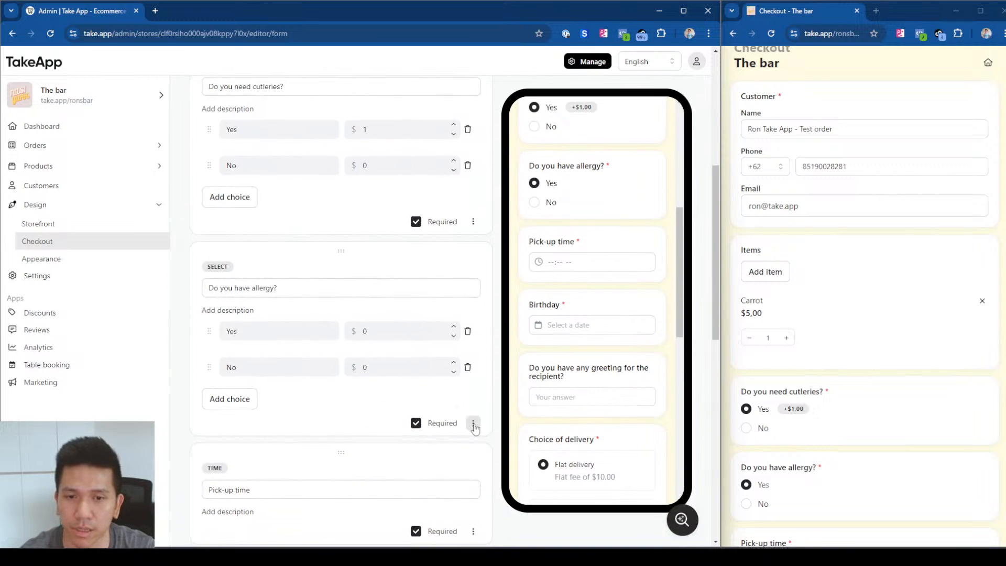
{"action": "scroll", "coordinate": [355, 377], "scroll_direction": "up", "scroll_amount": 2}
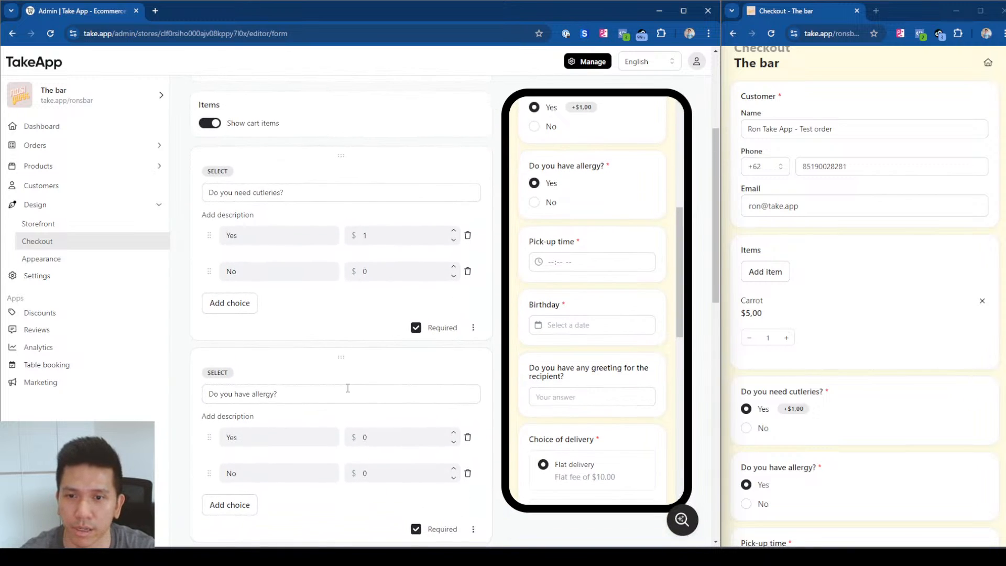
{"action": "left_click_drag", "start_coordinate": [340, 358], "coordinate": [340, 157]}
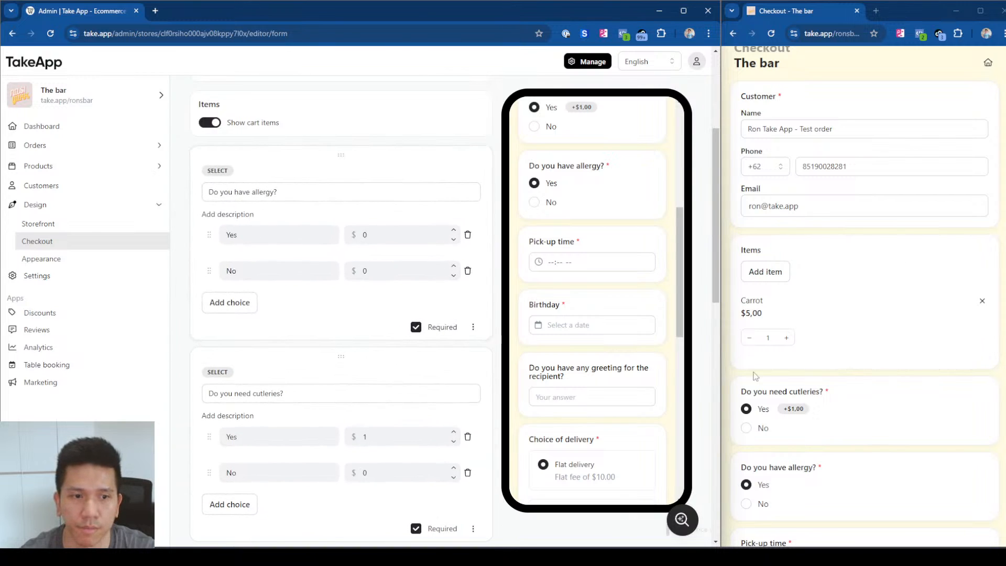
Step: Add a checkbox question card to the checkout form with the question "Add-ons"
{"action": "scroll", "coordinate": [386, 278], "scroll_direction": "up", "scroll_amount": 4}
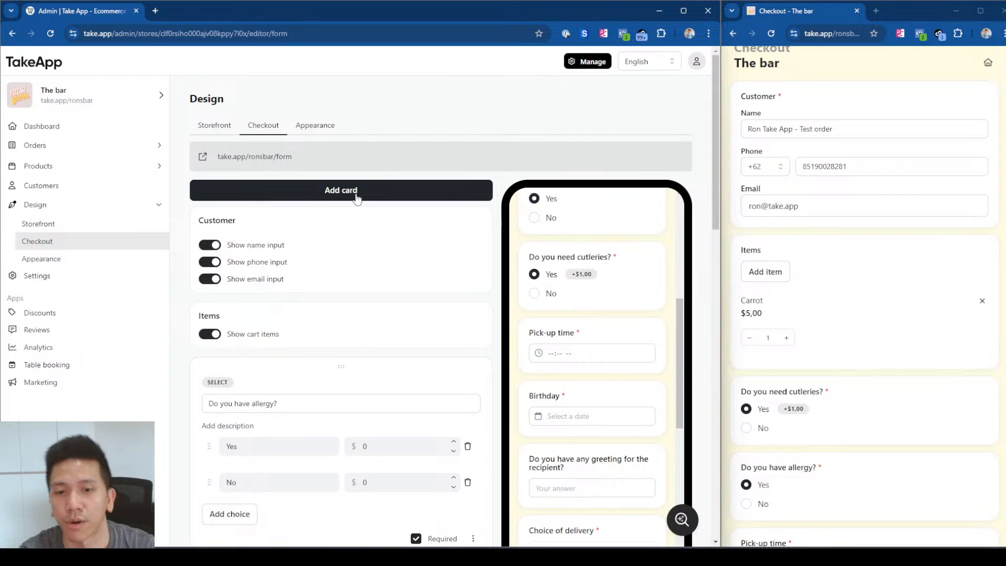
{"action": "left_click", "coordinate": [356, 197]}
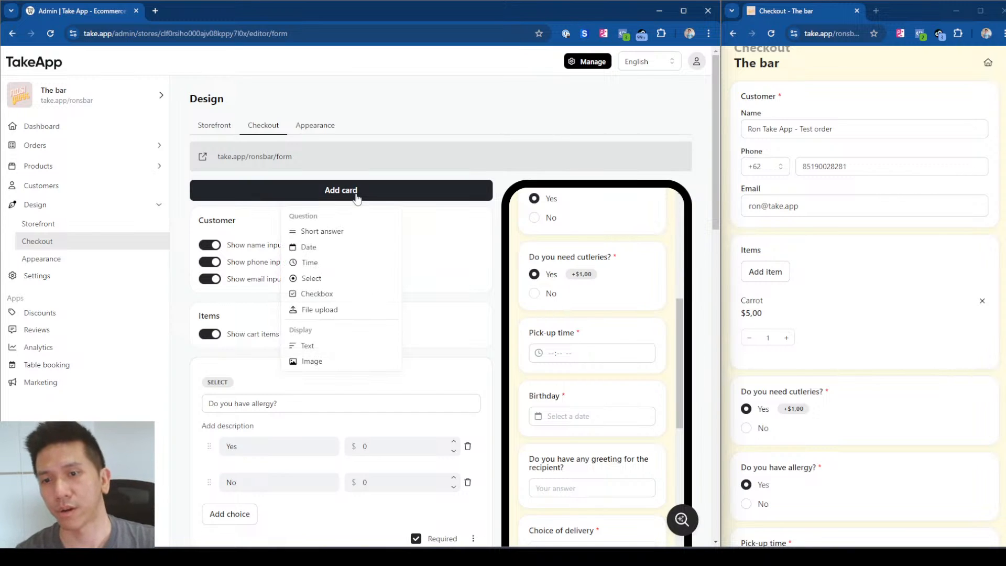
{"action": "left_click", "coordinate": [341, 295]}
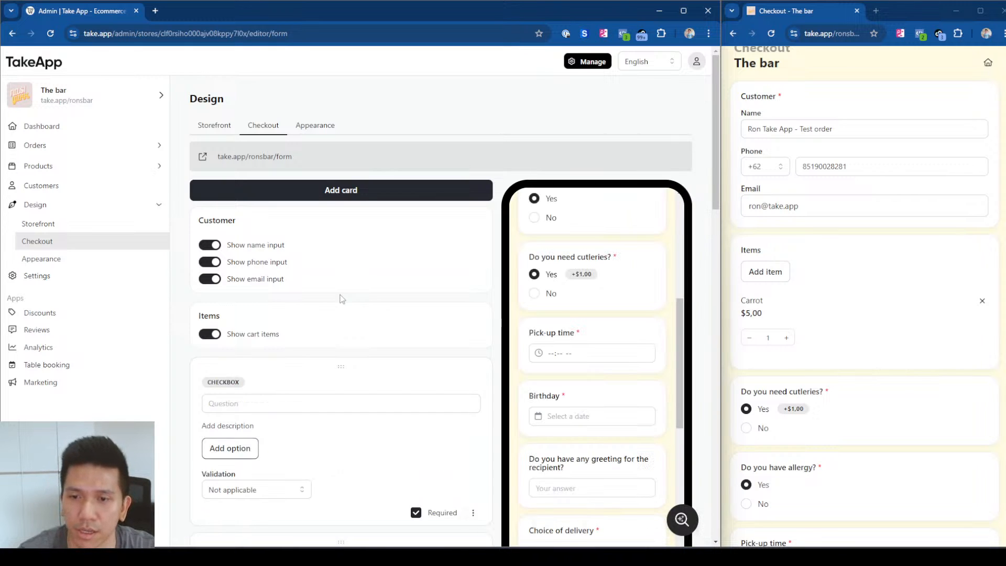
{"action": "scroll", "coordinate": [321, 393], "scroll_direction": "down", "scroll_amount": 3}
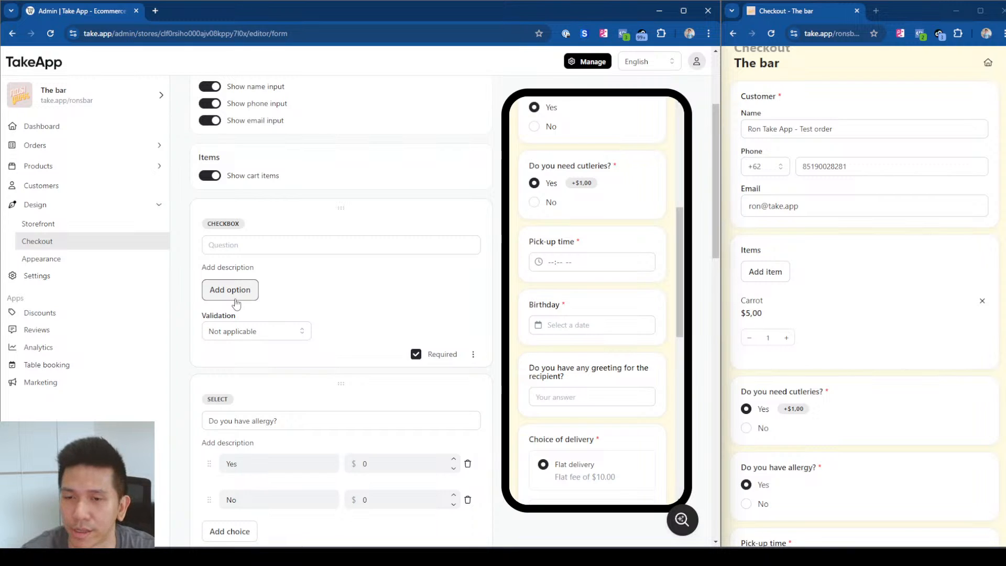
{"action": "left_click", "coordinate": [247, 250]}
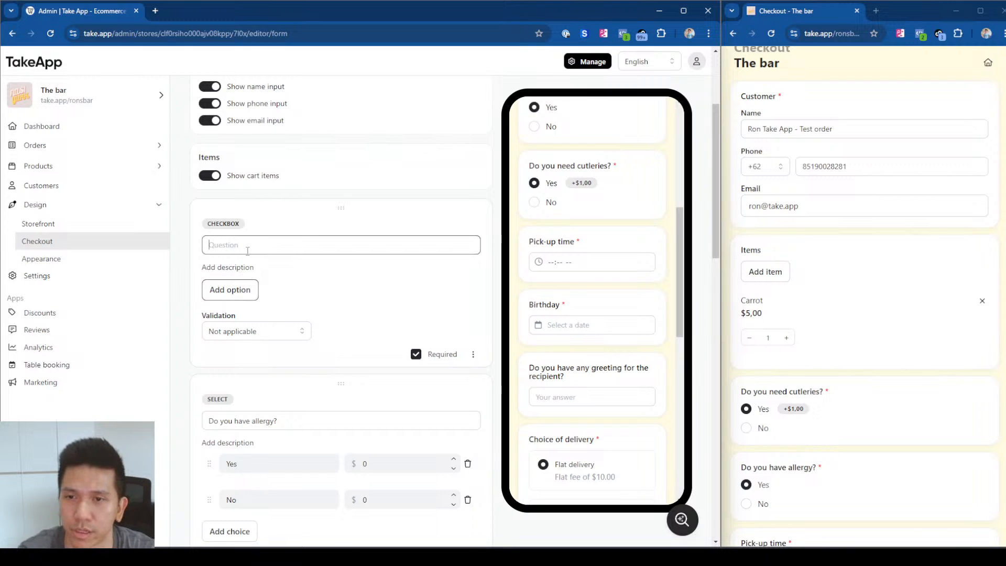
{"action": "type", "text": "A"}
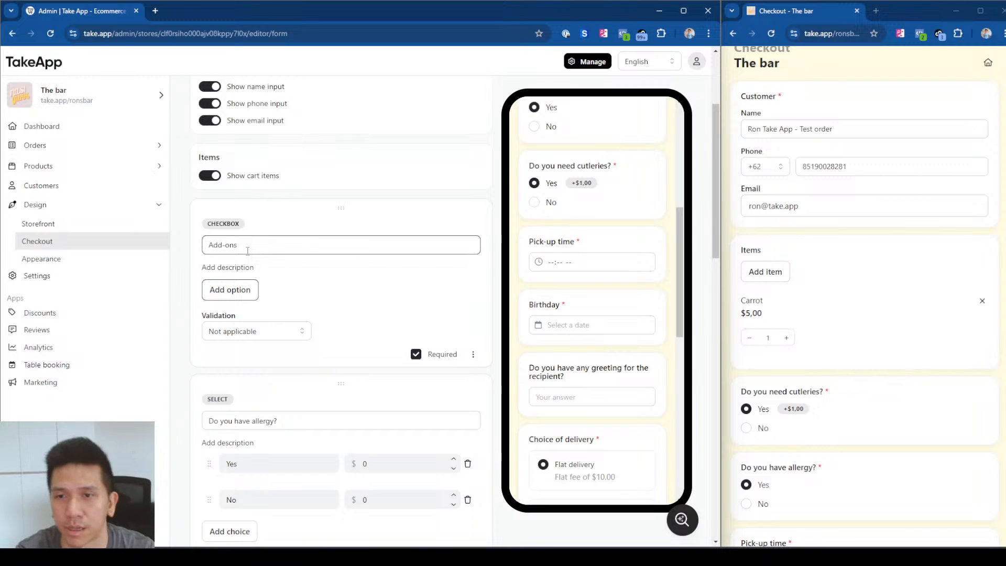
{"action": "type", "text": "dd-ons"}
Step: Give the "Add-ons" question three options: Cola, Fries and Dessert
{"action": "left_click", "coordinate": [220, 295]}
{"action": "left_click", "coordinate": [248, 331]}
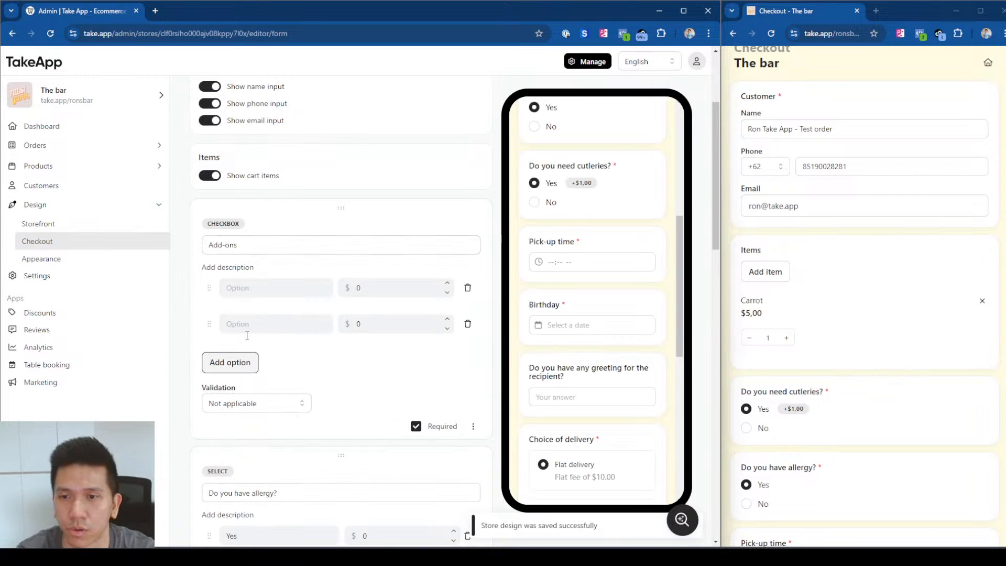
{"action": "left_click", "coordinate": [247, 363]}
{"action": "left_click", "coordinate": [254, 288]}
{"action": "type", "text": "Cola"}
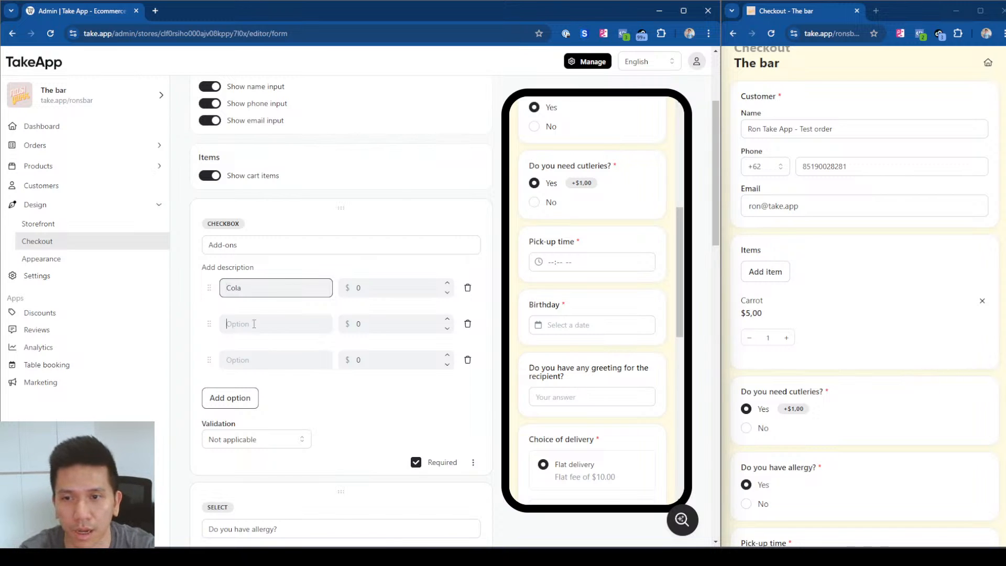
{"action": "type", "text": "Fries"}
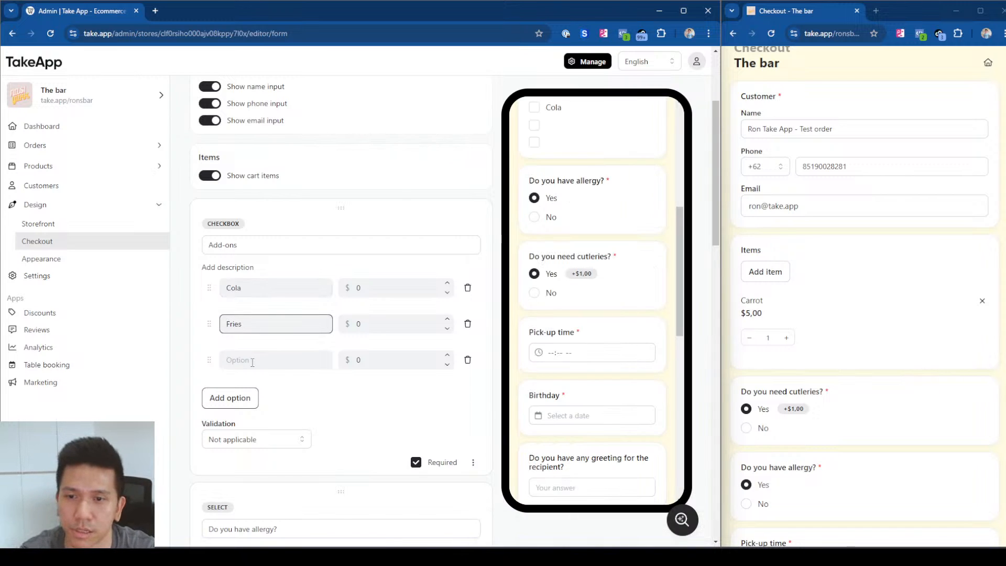
{"action": "left_click", "coordinate": [252, 362]}
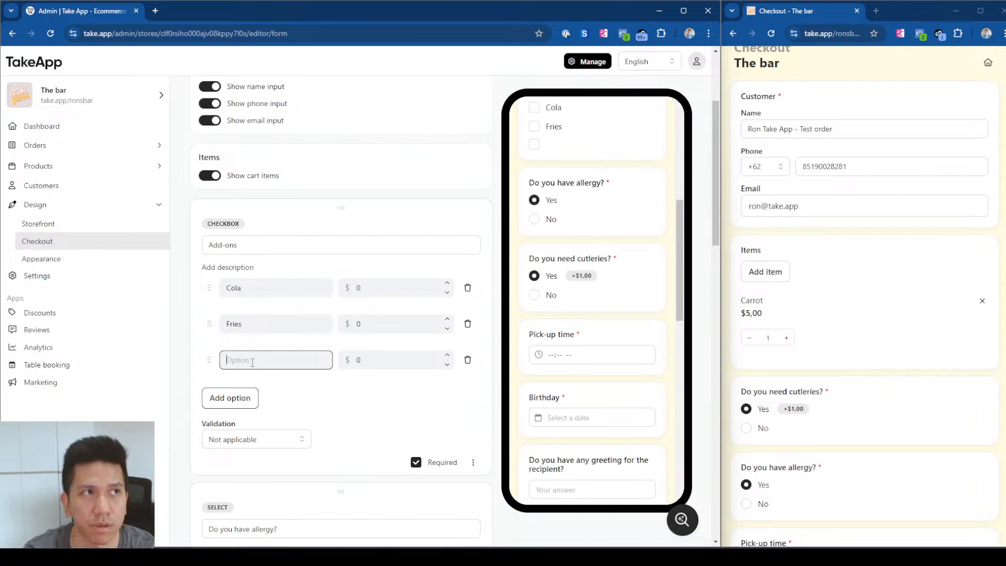
{"action": "type", "text": "Dessert"}
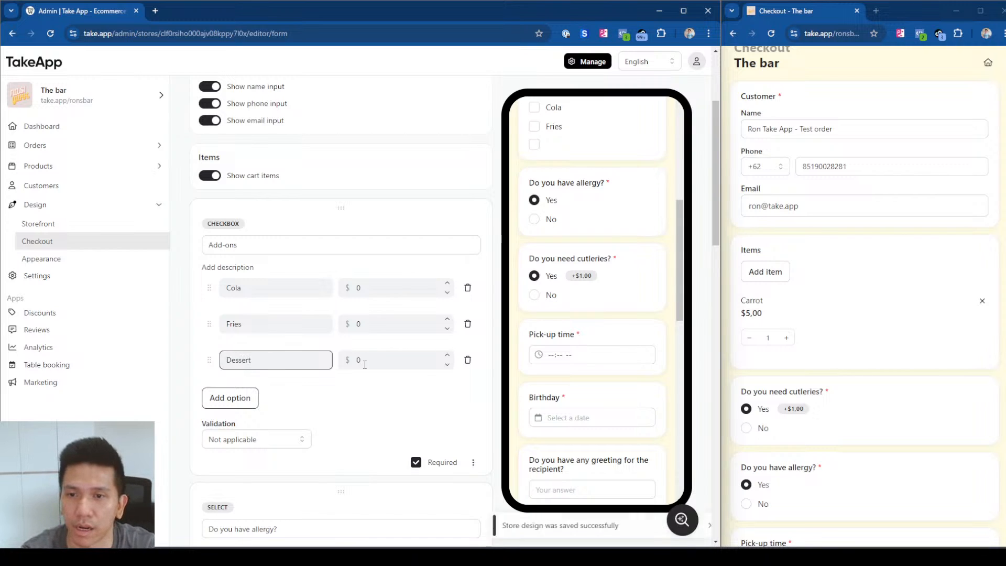
{"action": "left_click", "coordinate": [349, 403]}
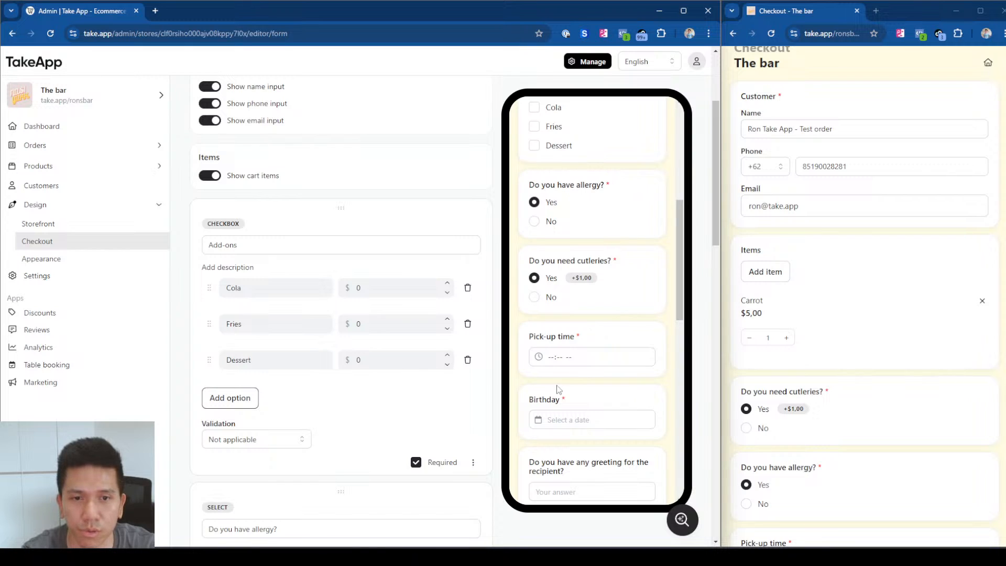
Step: Reload the live checkout and test selecting and clearing several choices in the "Add-ons" question
{"action": "left_click", "coordinate": [819, 353]}
{"action": "key", "text": "F5"}
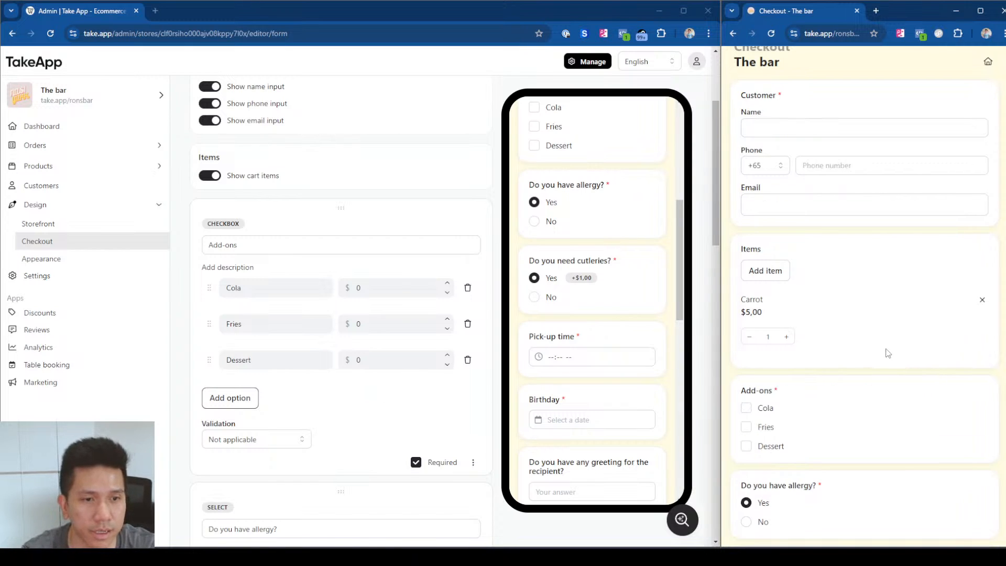
{"action": "left_click", "coordinate": [747, 409]}
{"action": "left_click", "coordinate": [751, 428]}
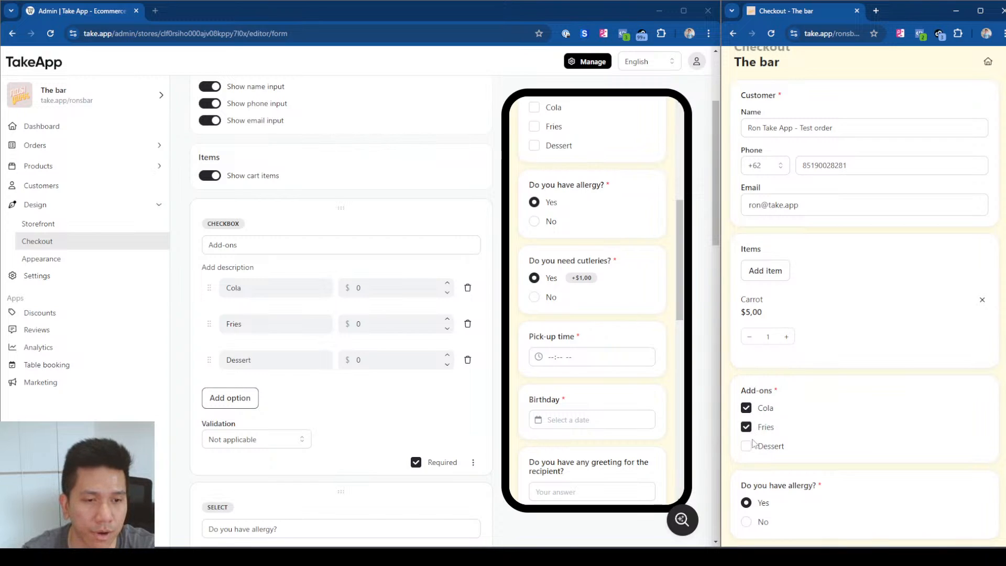
{"action": "left_click", "coordinate": [746, 445]}
{"action": "left_click", "coordinate": [746, 446]}
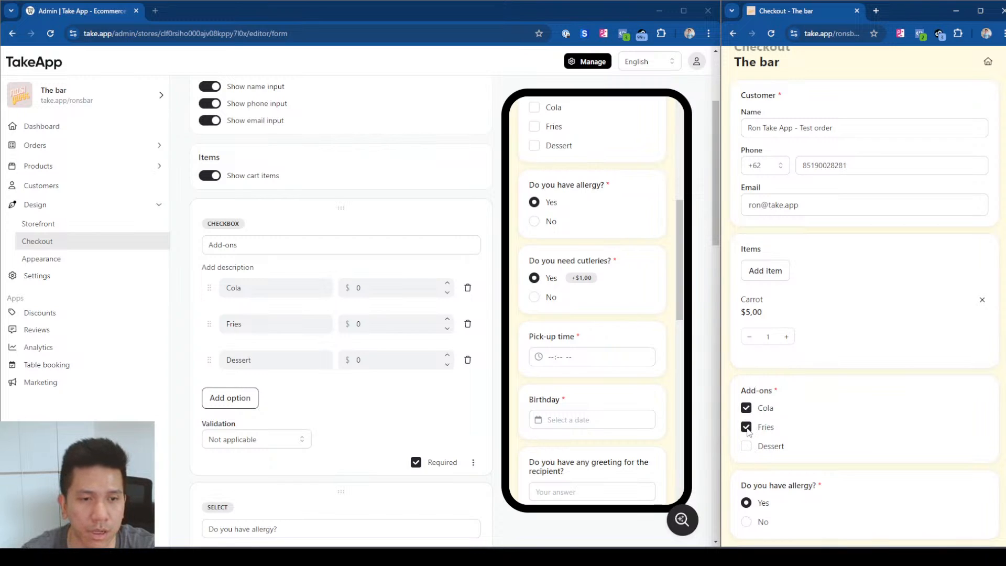
{"action": "left_click", "coordinate": [746, 427]}
{"action": "left_click", "coordinate": [746, 407]}
Step: Set the add-on prices to $5 for Cola, $2 for Fries and $6 for Dessert
{"action": "left_click", "coordinate": [370, 289]}
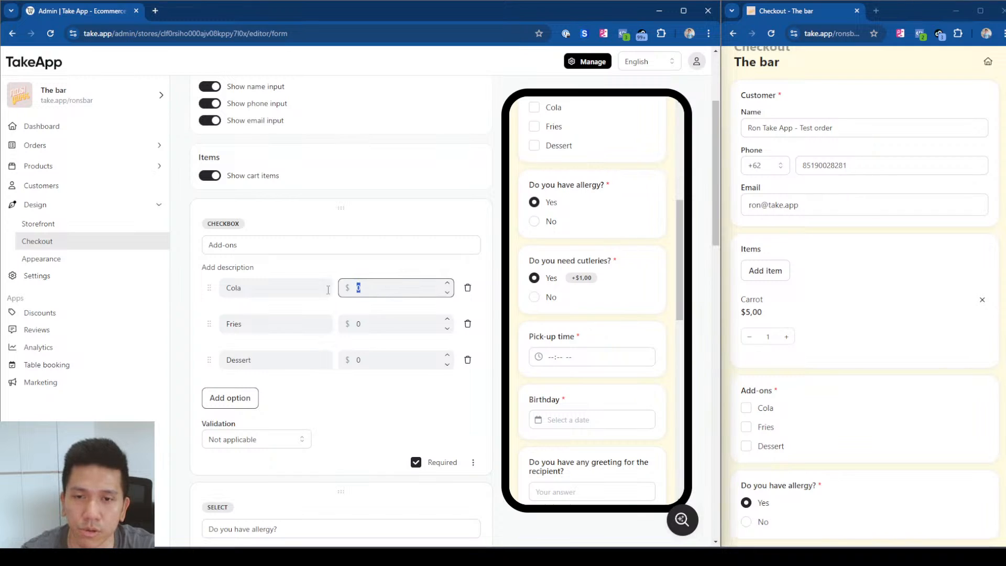
{"action": "type", "text": "5"}
{"action": "left_click", "coordinate": [359, 323]}
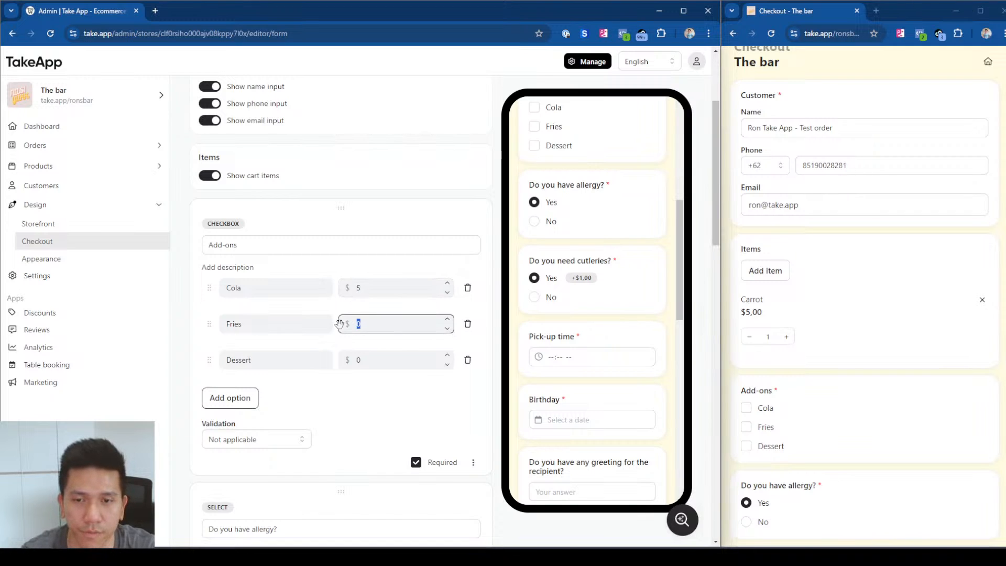
{"action": "type", "text": "2"}
{"action": "left_click", "coordinate": [337, 360]}
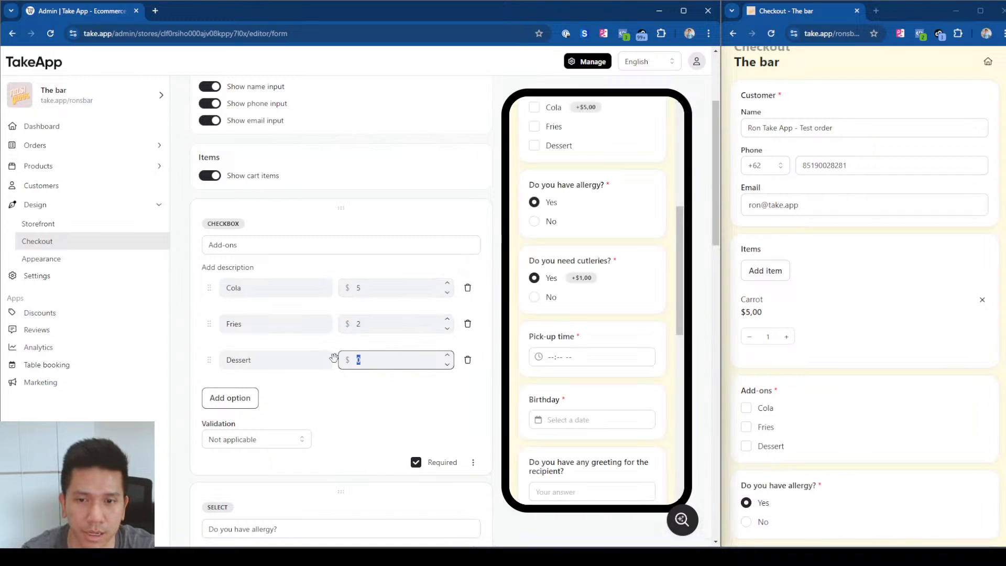
{"action": "type", "text": "6"}
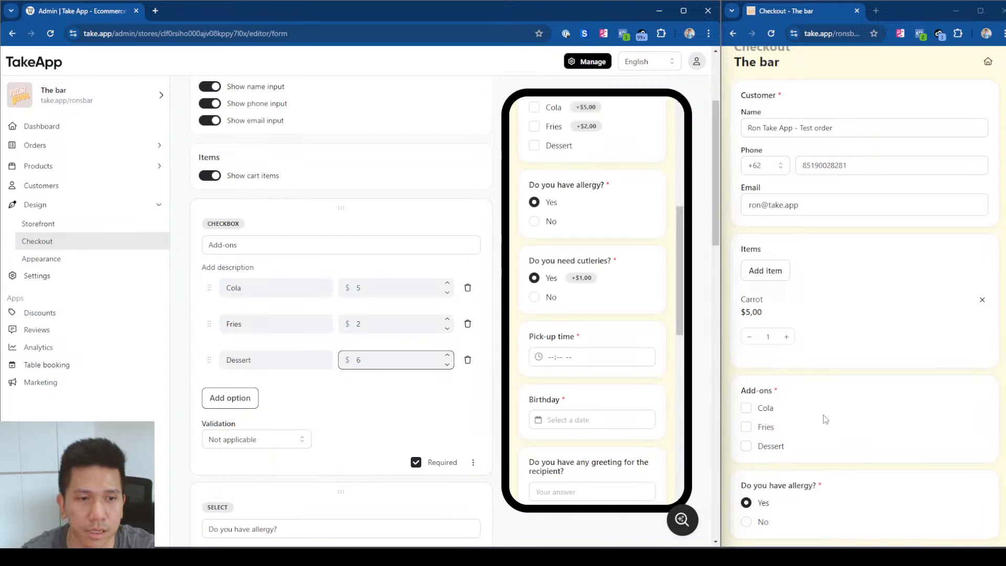
Step: Reload the live checkout and test selecting the priced Cola, Fries and Dessert add-ons
{"action": "left_click", "coordinate": [826, 410]}
{"action": "key", "text": "F5"}
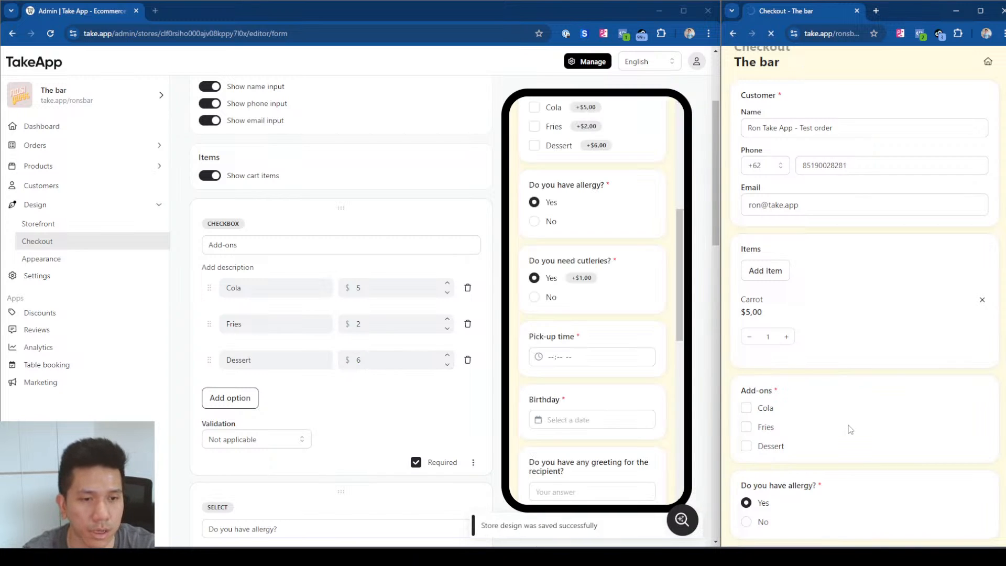
{"action": "left_click", "coordinate": [746, 408]}
{"action": "left_click", "coordinate": [745, 426]}
{"action": "left_click", "coordinate": [746, 445]}
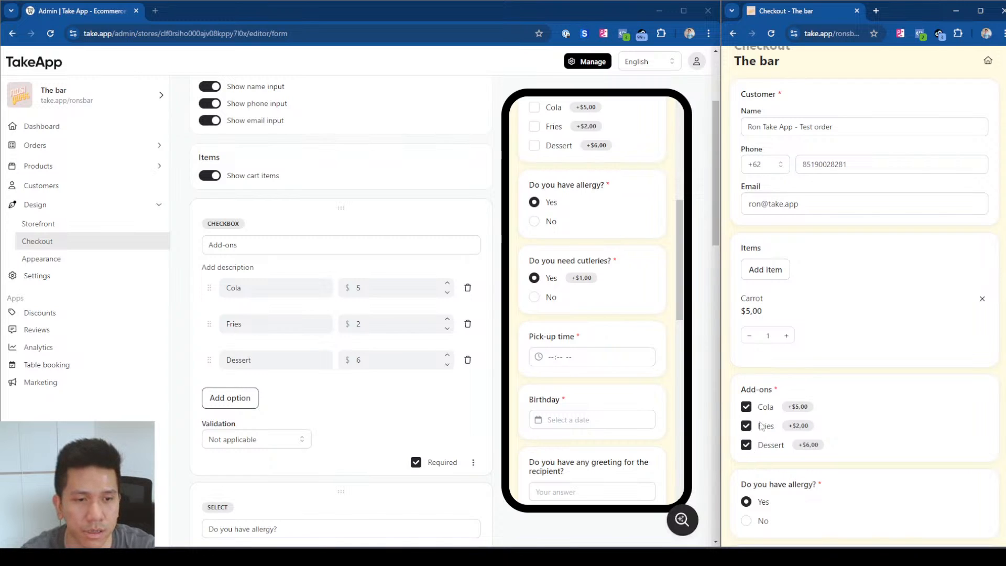
{"action": "left_click", "coordinate": [745, 444]}
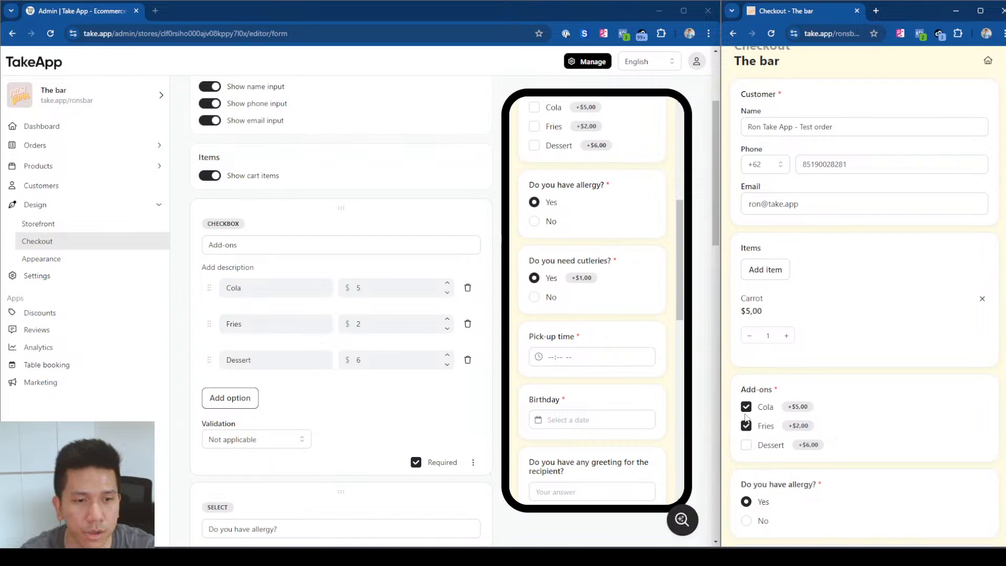
Step: Set the "Add-ons" question's validation to "Select at most" with a limit of 2
{"action": "left_click", "coordinate": [251, 441]}
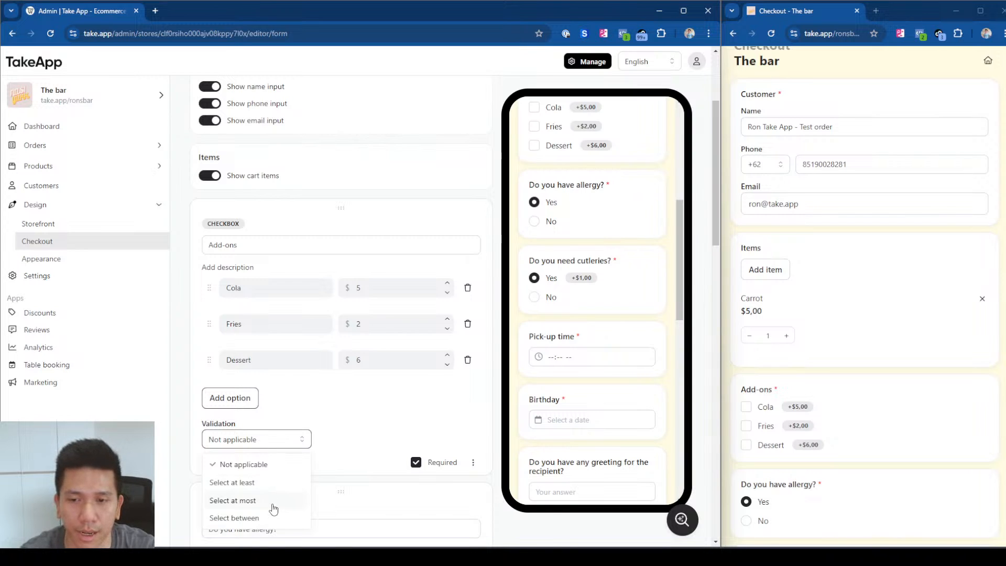
{"action": "left_click", "coordinate": [233, 500]}
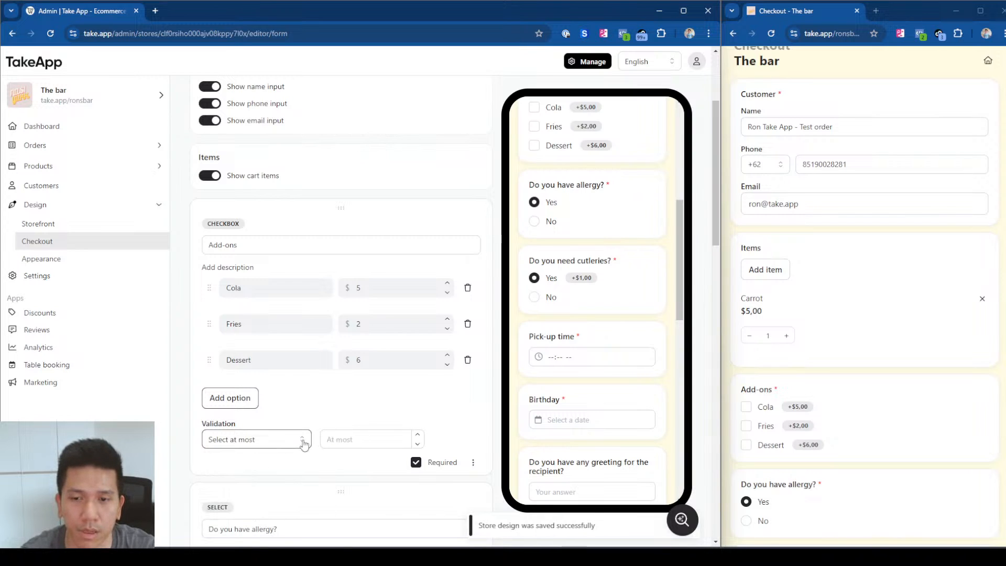
{"action": "left_click", "coordinate": [330, 439]}
{"action": "type", "text": "2"}
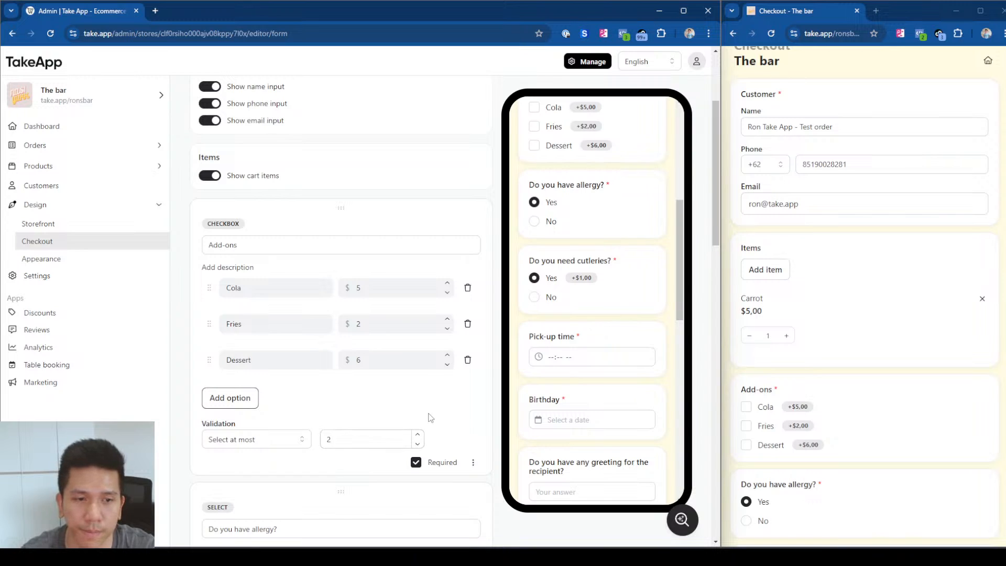
Step: Reload the live checkout and test the add-on limit by selecting all three options, clearing them when done
{"action": "left_click", "coordinate": [894, 453]}
{"action": "key", "text": "F5"}
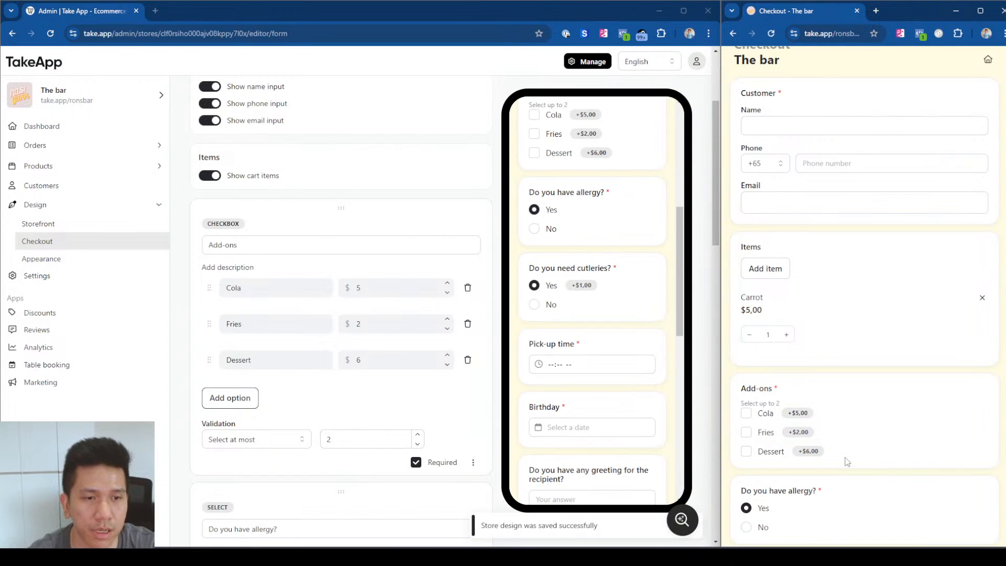
{"action": "left_click", "coordinate": [746, 412]}
{"action": "left_click", "coordinate": [746, 432]}
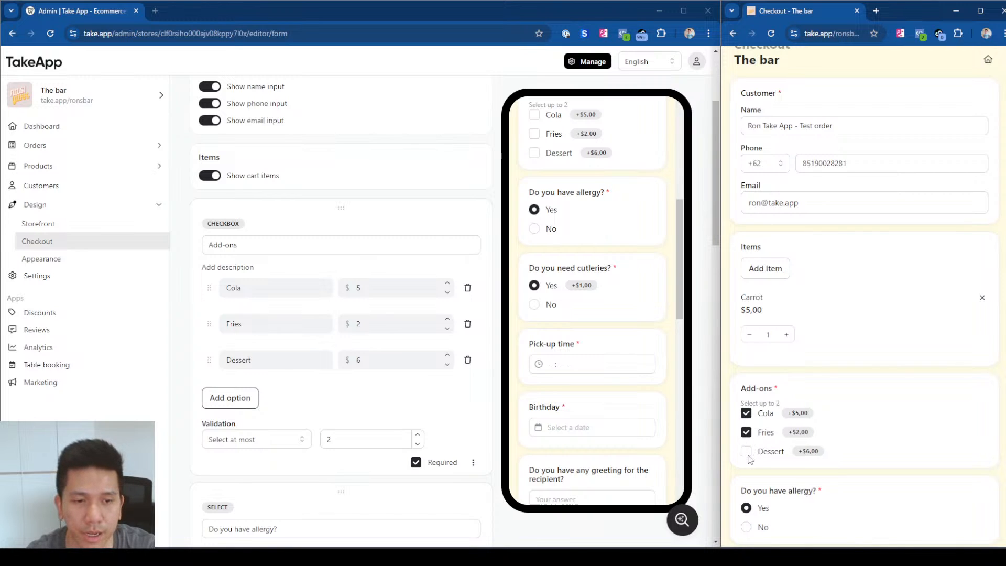
{"action": "left_click", "coordinate": [746, 453]}
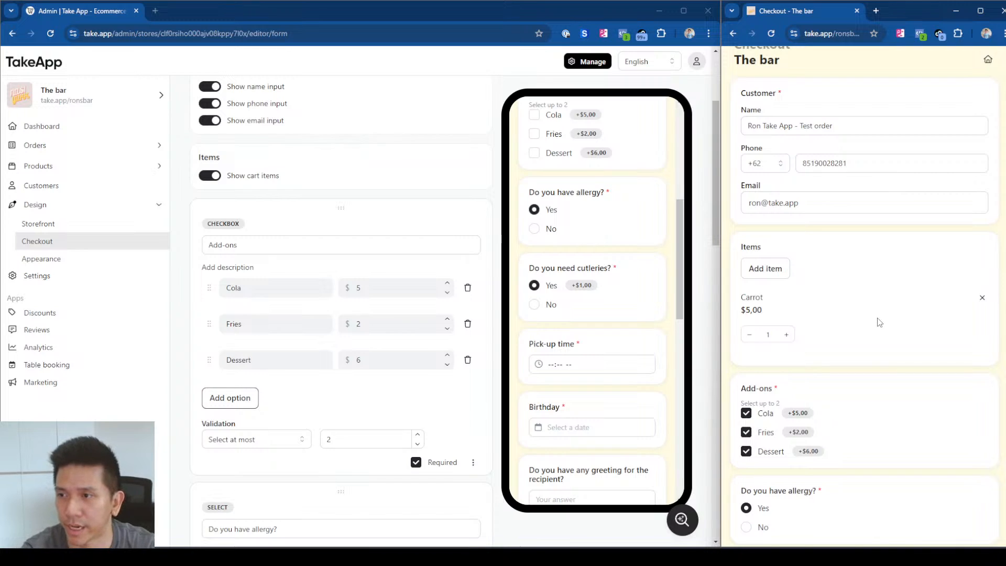
{"action": "left_click", "coordinate": [746, 450]}
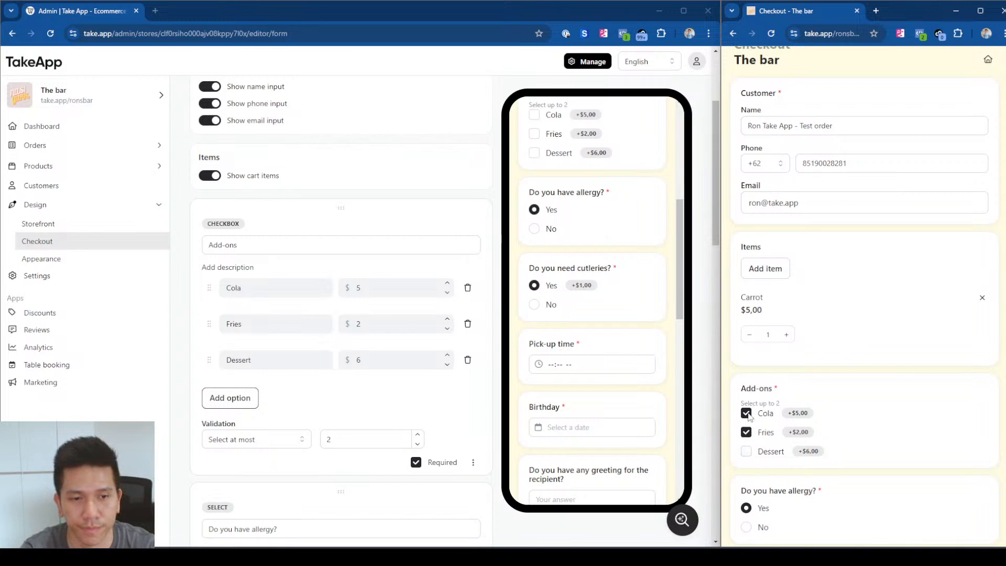
{"action": "left_click", "coordinate": [746, 413]}
{"action": "left_click", "coordinate": [746, 432]}
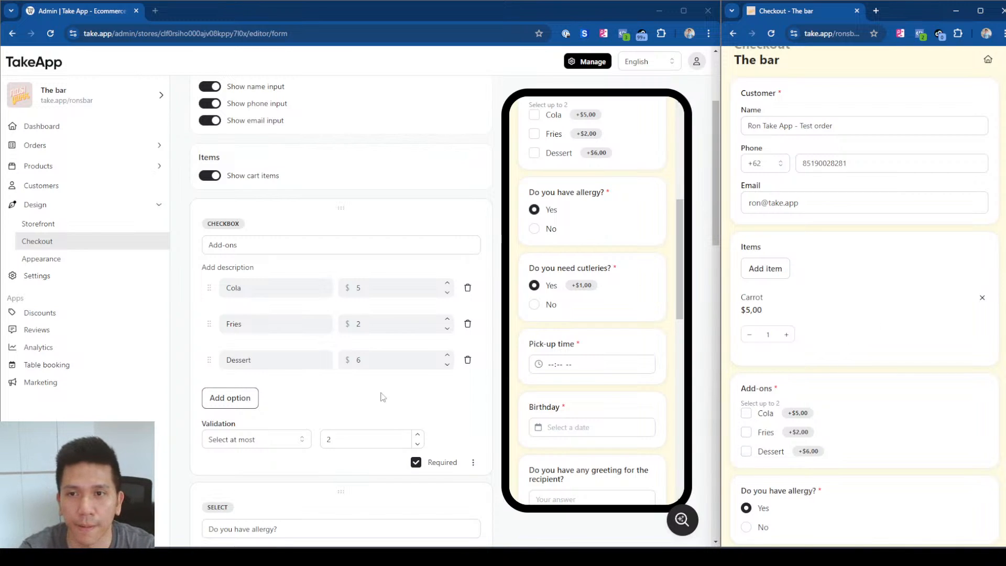
Step: Add a file upload card to the checkout form with the question "Upload your document before checking out"
{"action": "scroll", "coordinate": [348, 293], "scroll_direction": "up", "scroll_amount": 3}
{"action": "left_click", "coordinate": [341, 189]}
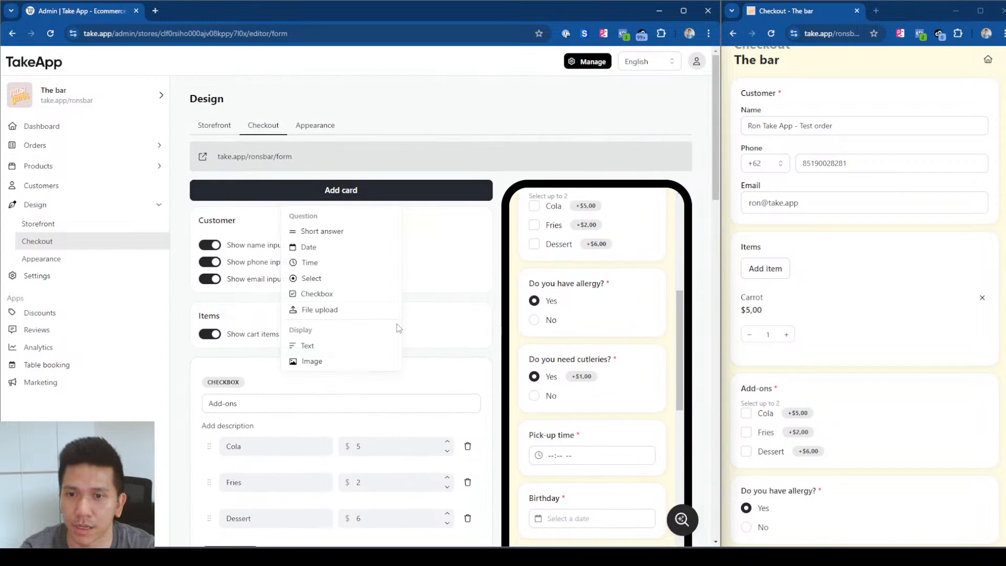
{"action": "left_click", "coordinate": [341, 310]}
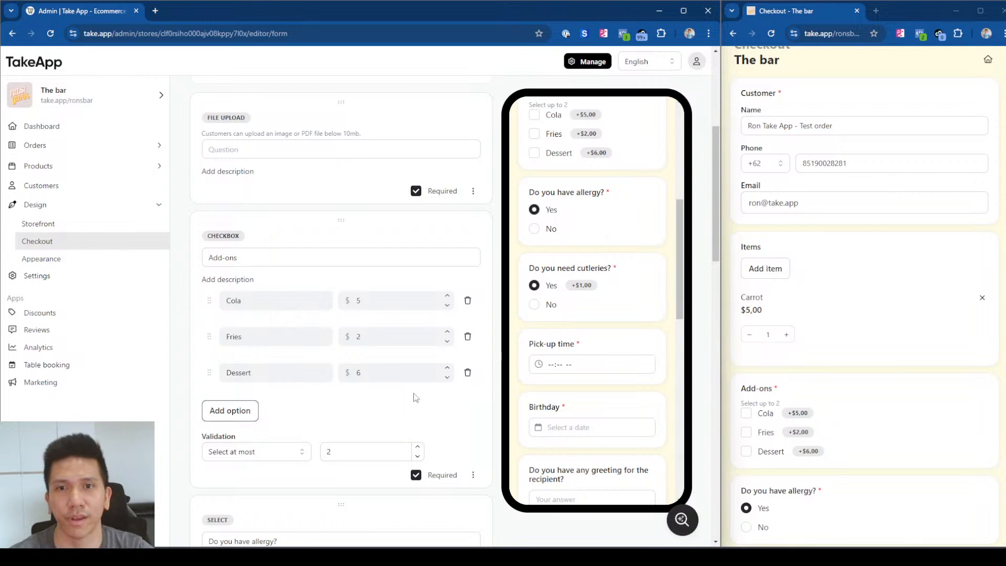
{"action": "scroll", "coordinate": [402, 308], "scroll_direction": "up", "scroll_amount": 4}
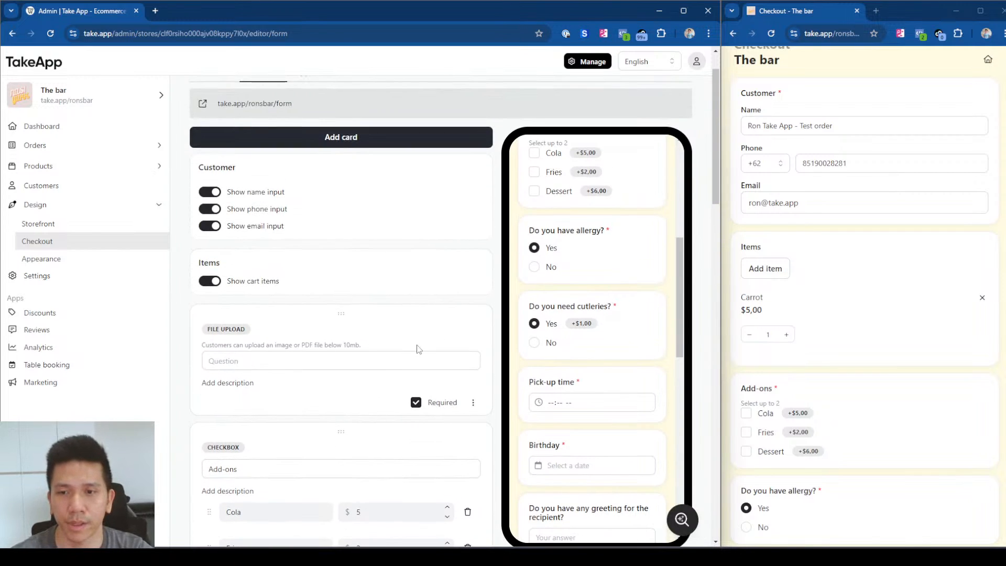
{"action": "left_click", "coordinate": [413, 358]}
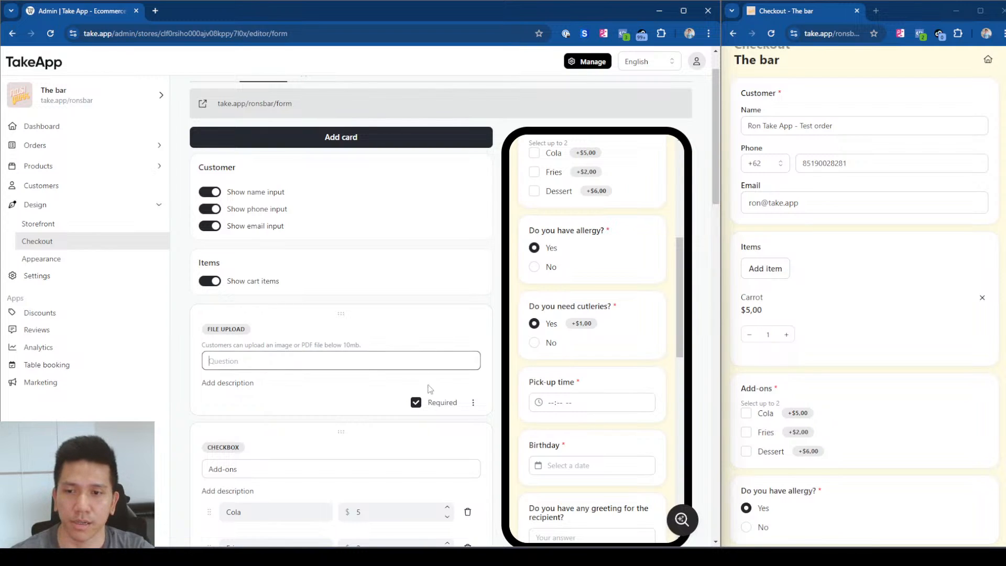
{"action": "type", "text": "Upl"}
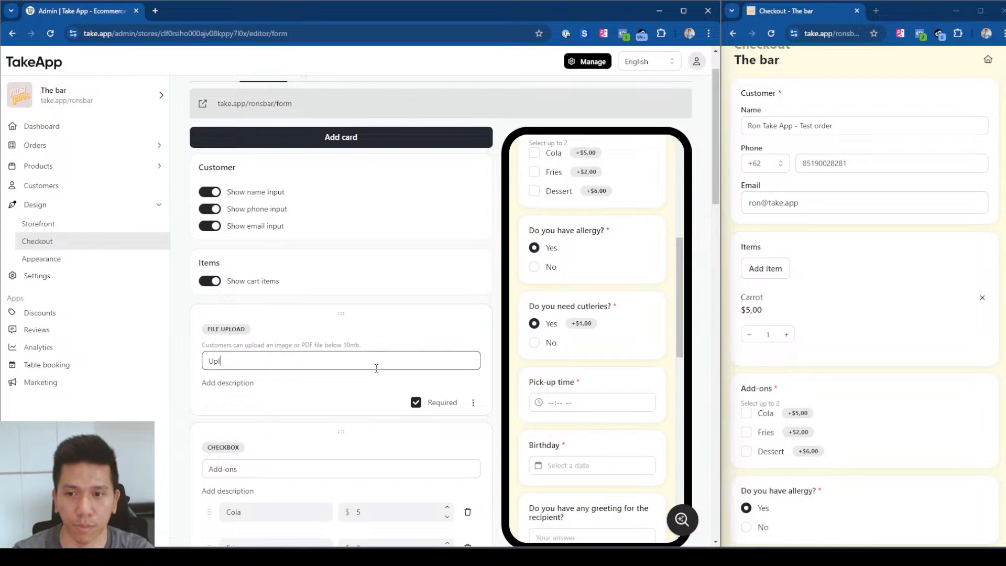
{"action": "type", "text": "oad your document before checking out"}
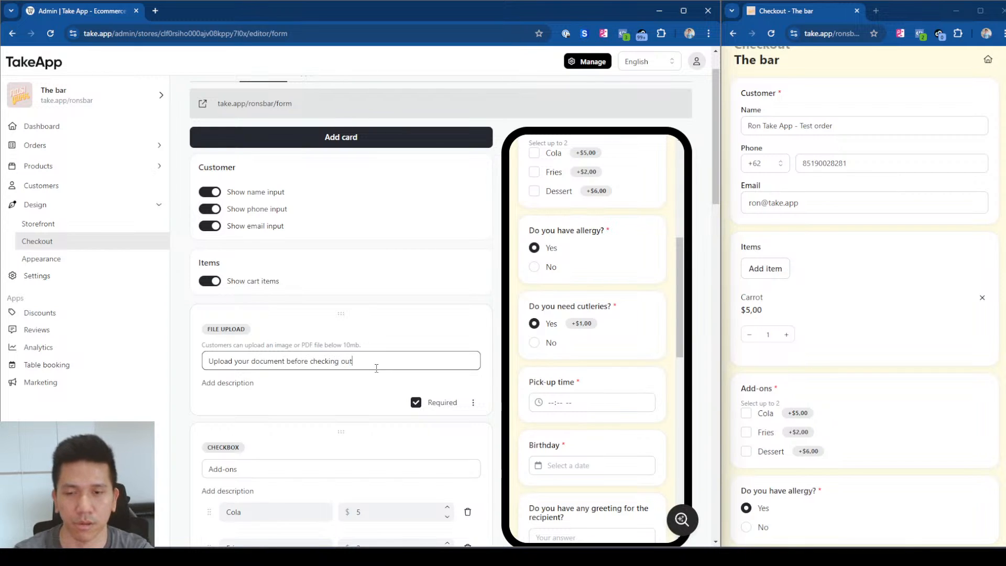
Step: Reload the live checkout and inspect the document upload question, opening its file picker and closing it without choosing a file
{"action": "left_click", "coordinate": [902, 373]}
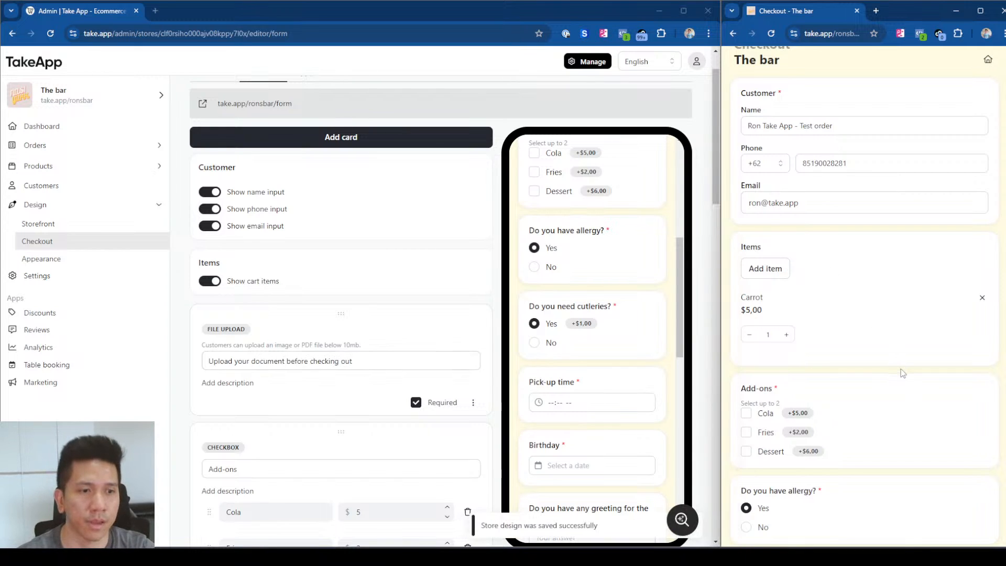
{"action": "key", "text": "ctrl+r"}
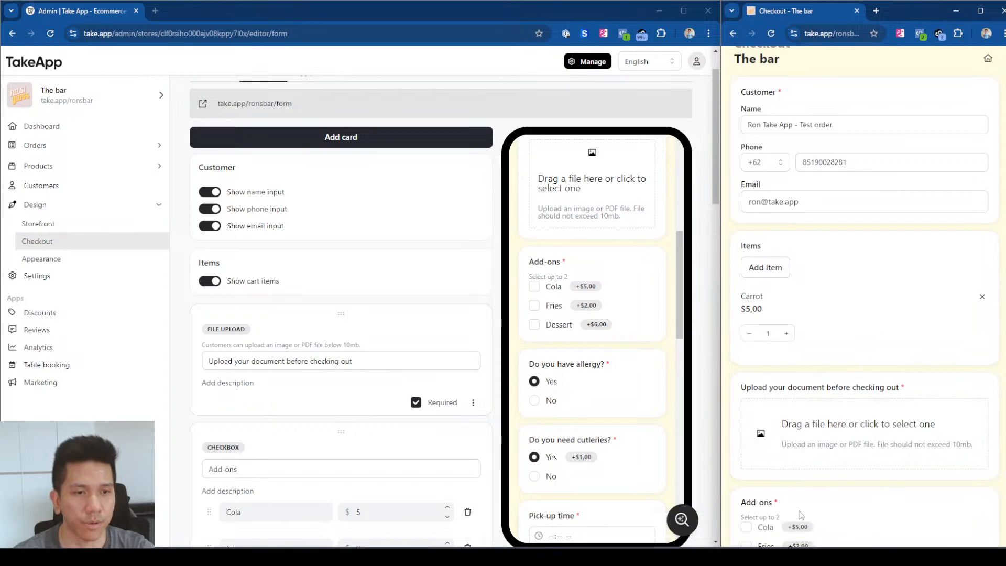
{"action": "left_click_drag", "start_coordinate": [742, 386], "coordinate": [889, 397]}
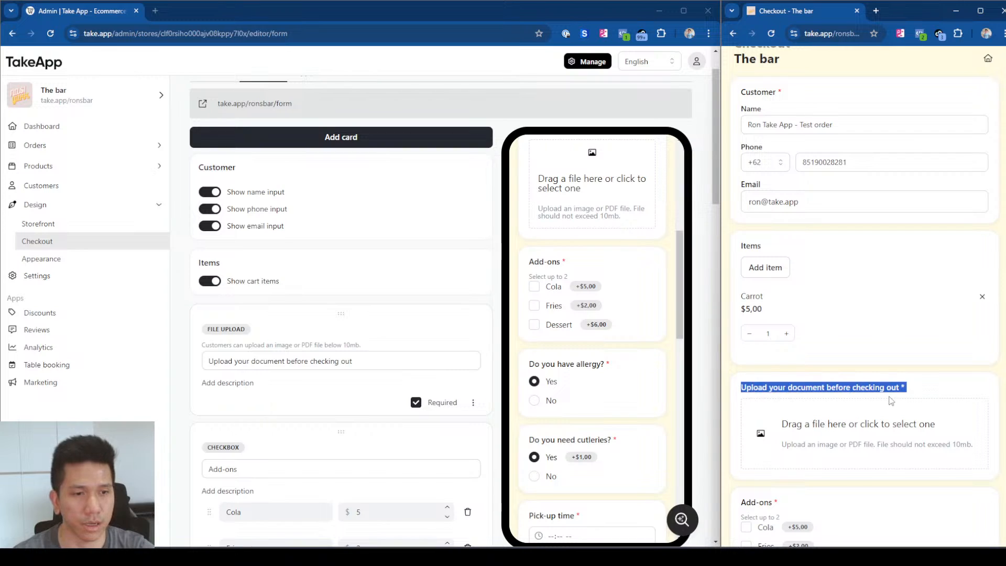
{"action": "left_click", "coordinate": [828, 385]}
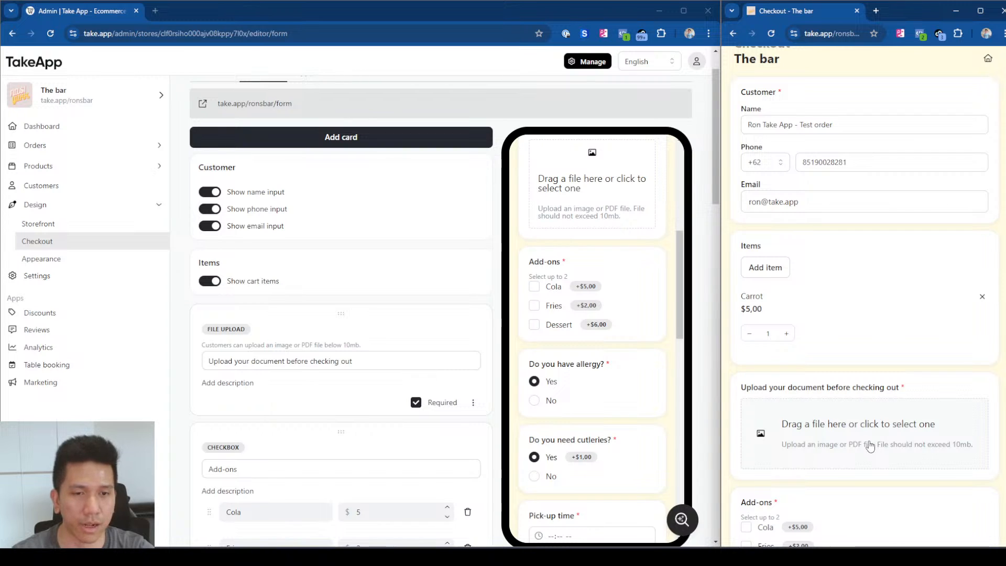
{"action": "left_click", "coordinate": [850, 432]}
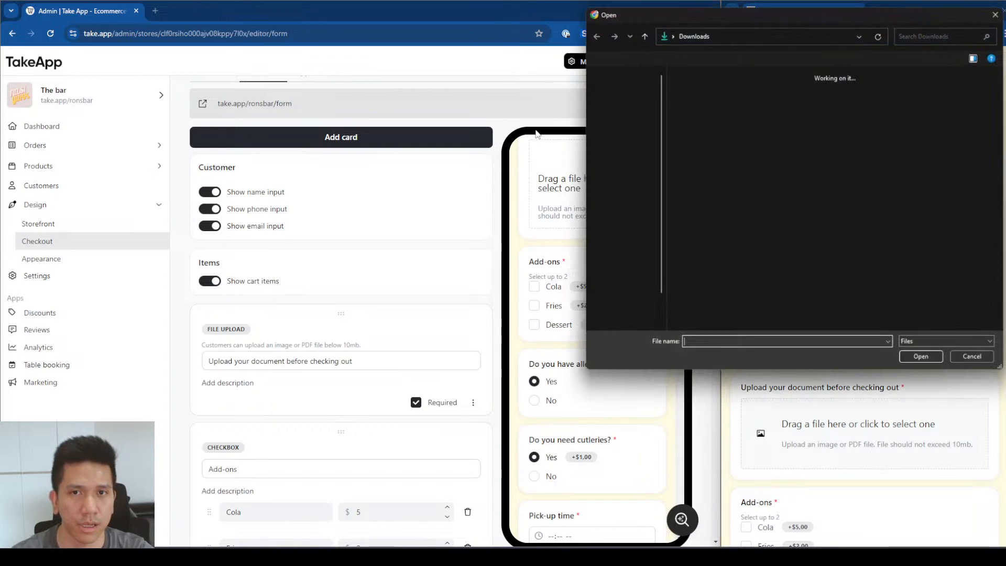
{"action": "left_click", "coordinate": [1000, 12]}
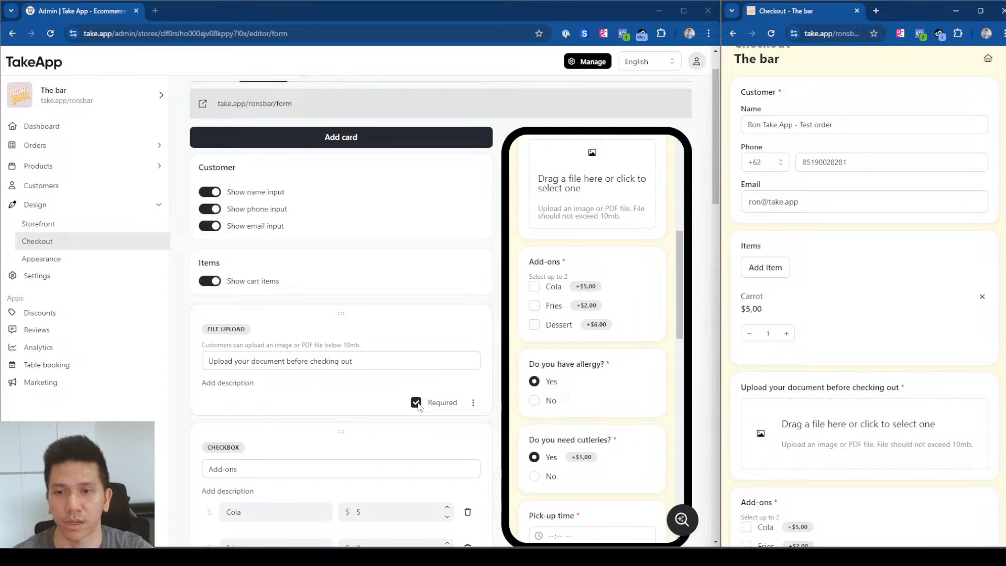
Step: Give the file upload question the description "We need your passport to proceed with the checkout"
{"action": "left_click", "coordinate": [255, 384]}
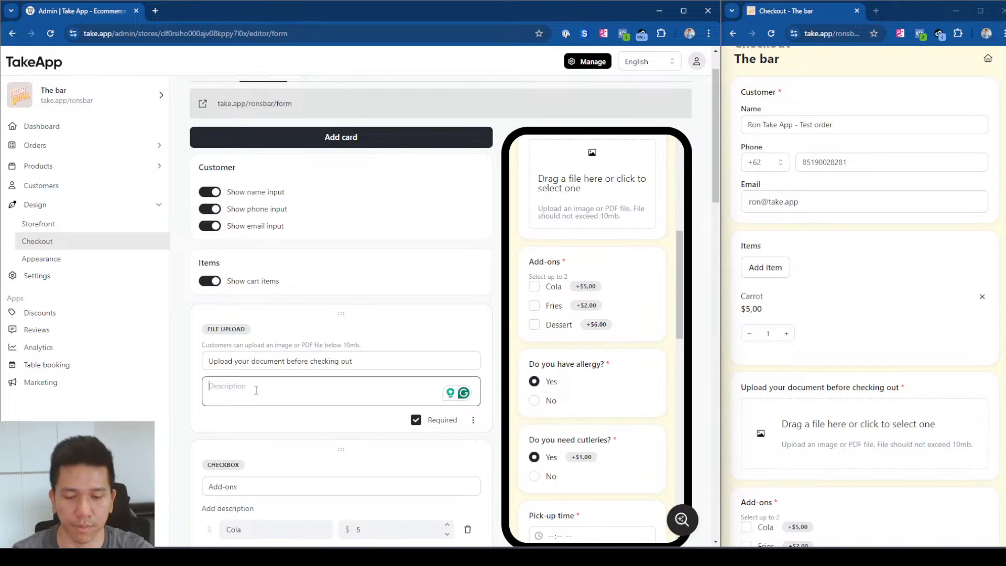
{"action": "type", "text": "We need your"}
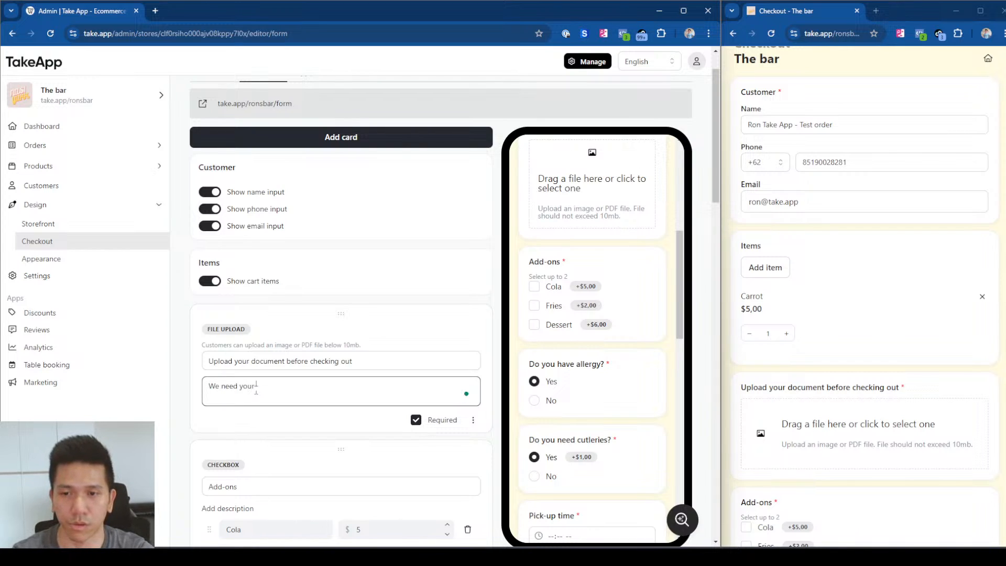
{"action": "type", "text": " passport to procee"}
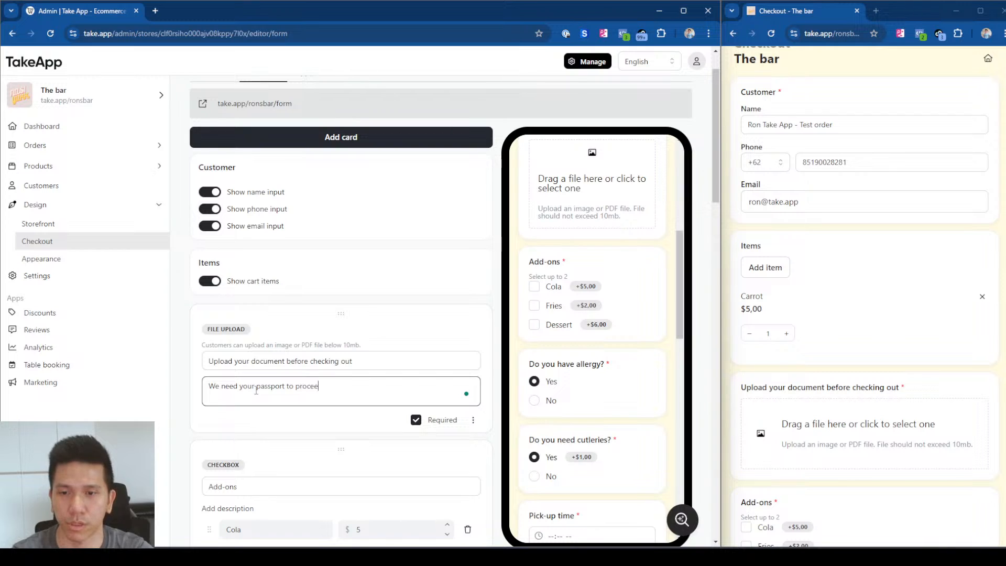
{"action": "type", "text": "d with the checkkout"}
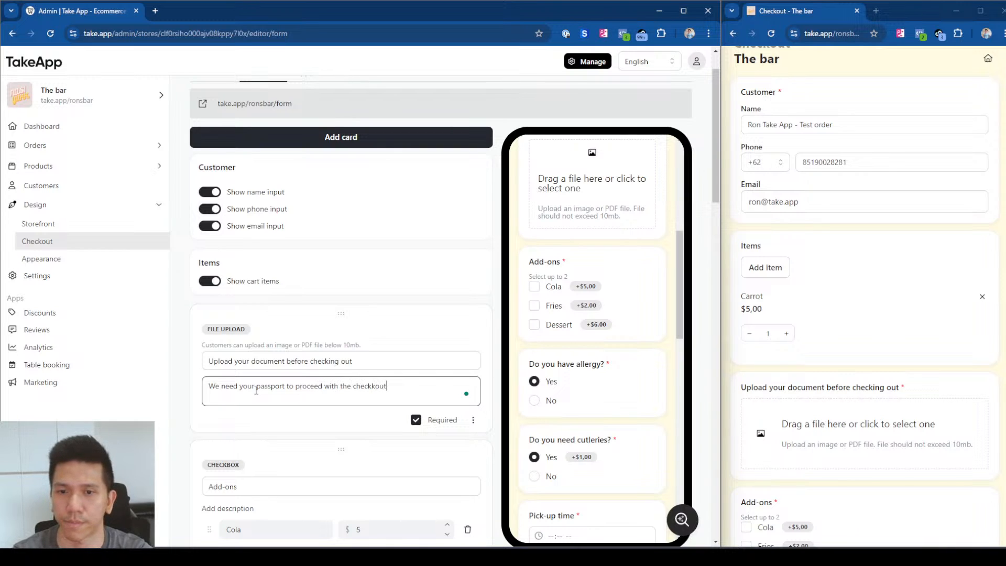
{"action": "key", "text": "BackSpace"}
{"action": "key", "text": "BackSpace"}
{"action": "key", "text": "BackSpace"}
{"action": "key", "text": "BackSpace"}
{"action": "type", "text": "ou"}
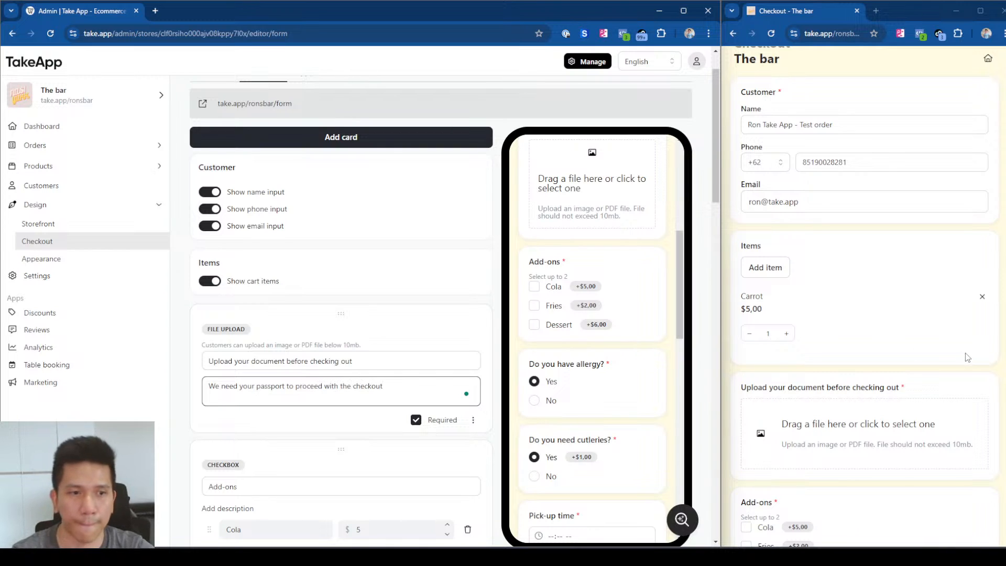
Step: Reload the live checkout and check the description shown beside the document upload question
{"action": "left_click", "coordinate": [937, 390]}
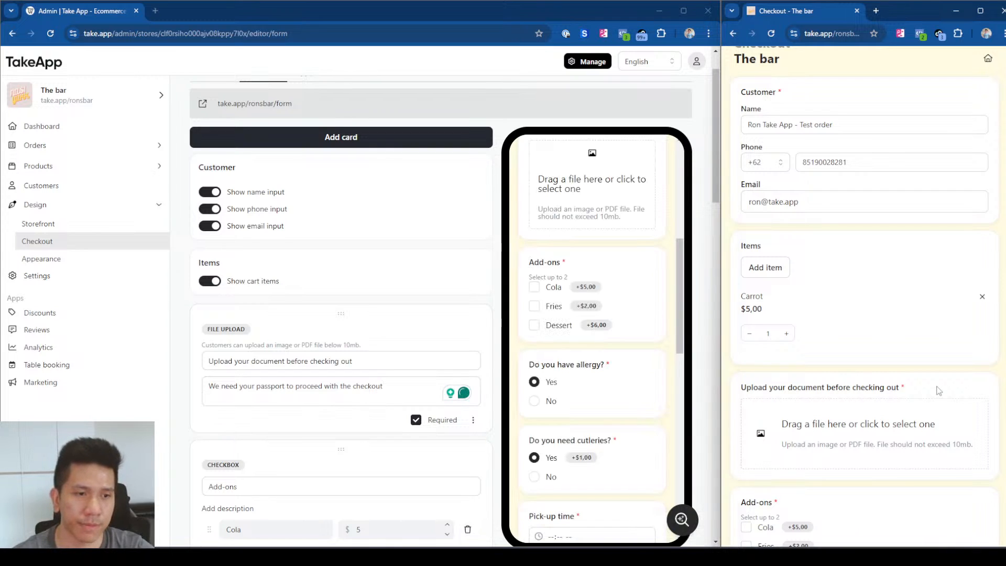
{"action": "key", "text": "F5"}
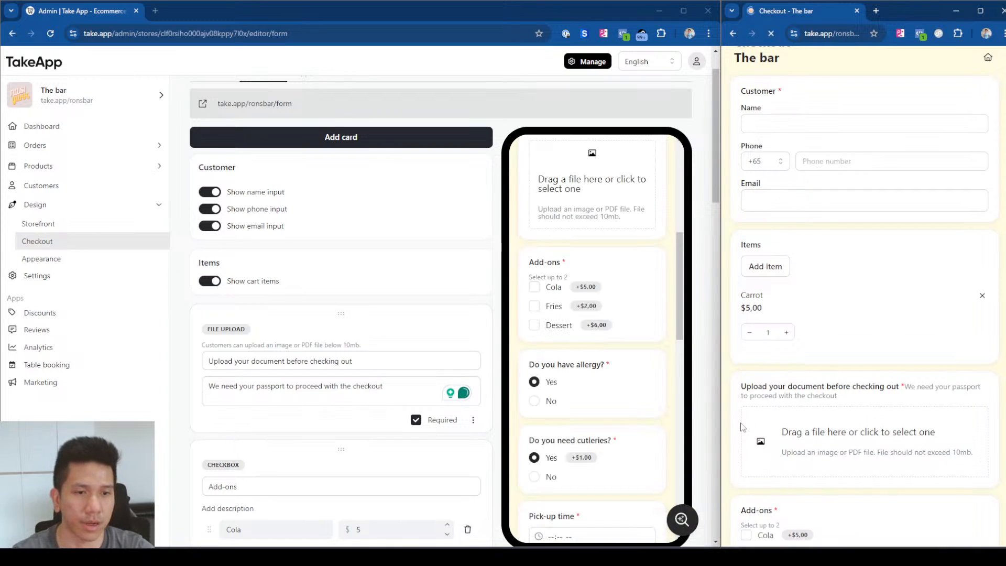
{"action": "left_click_drag", "start_coordinate": [904, 388], "coordinate": [930, 396]}
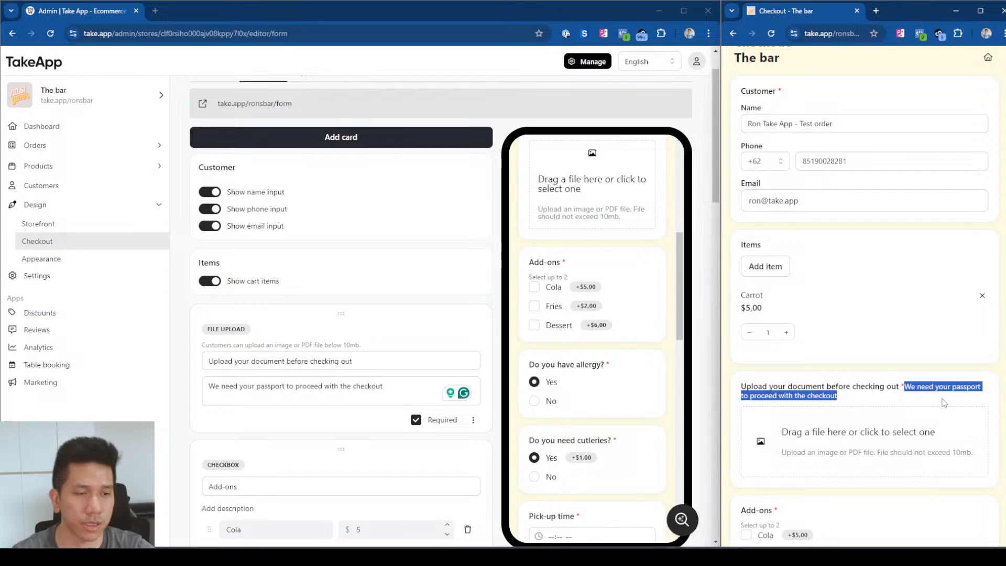
{"action": "left_click", "coordinate": [944, 402]}
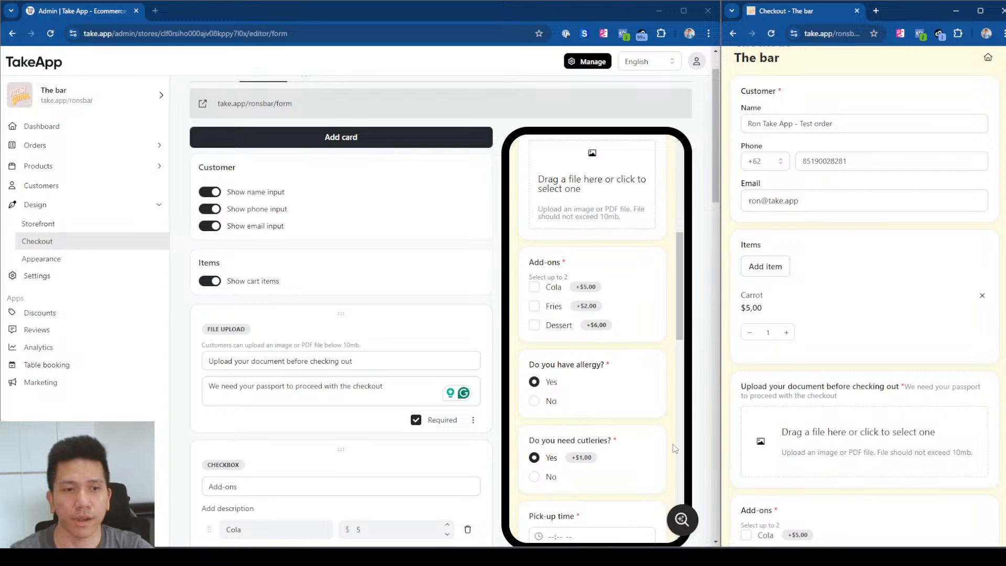
Step: Add a text display card to the checkout form reading "Agree with our terms and condition"
{"action": "left_click", "coordinate": [358, 140]}
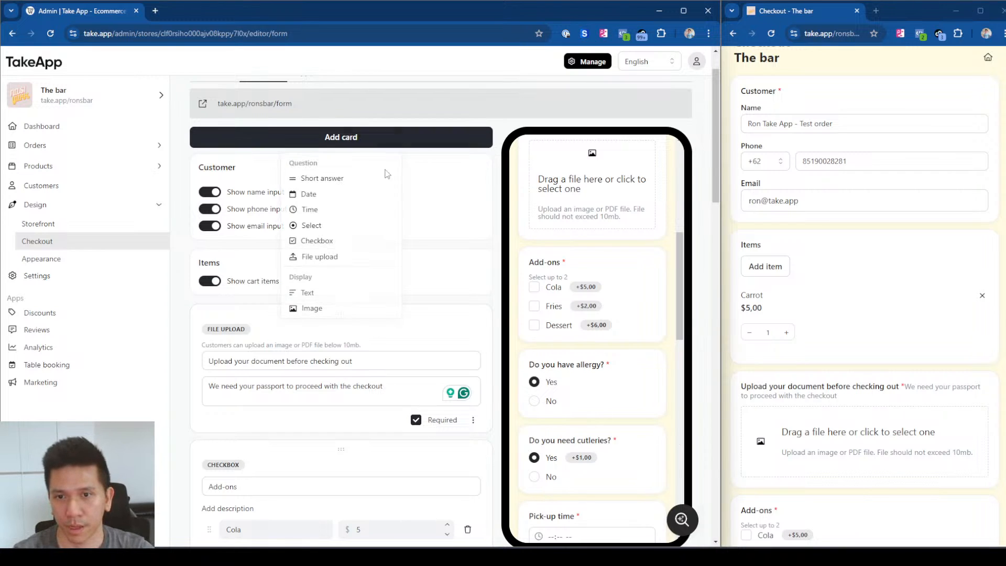
{"action": "left_click", "coordinate": [360, 292]}
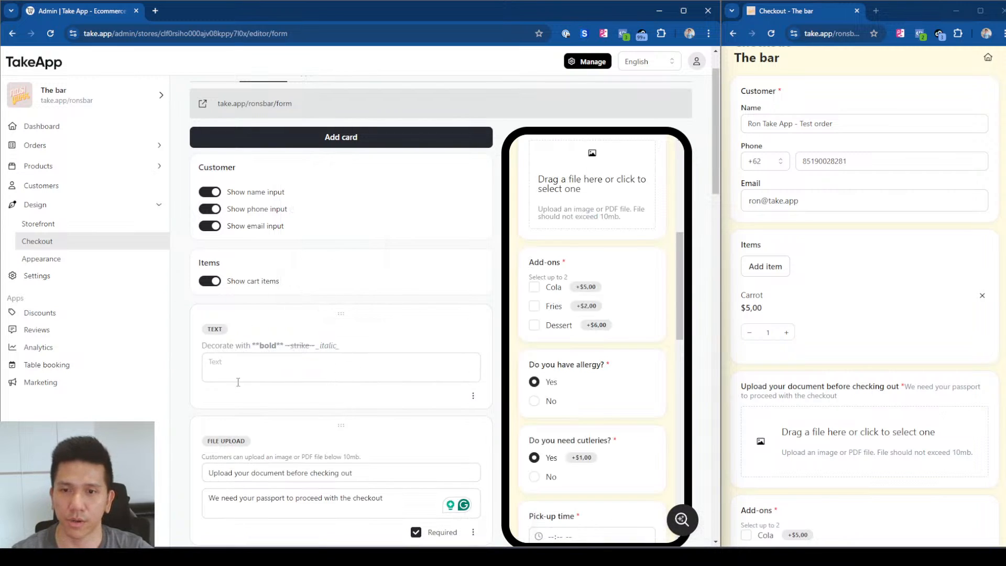
{"action": "left_click", "coordinate": [274, 360]}
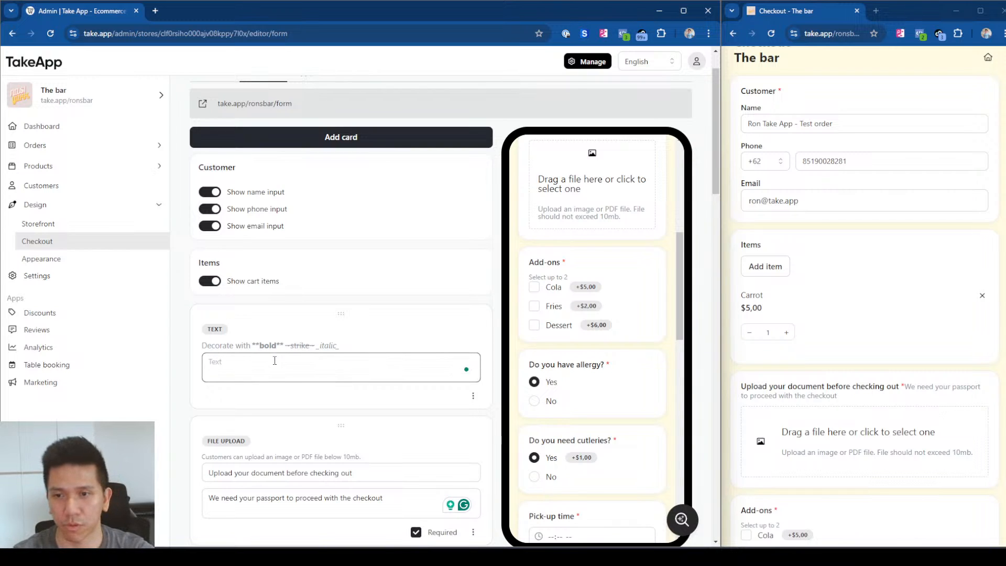
{"action": "type", "text": "A"}
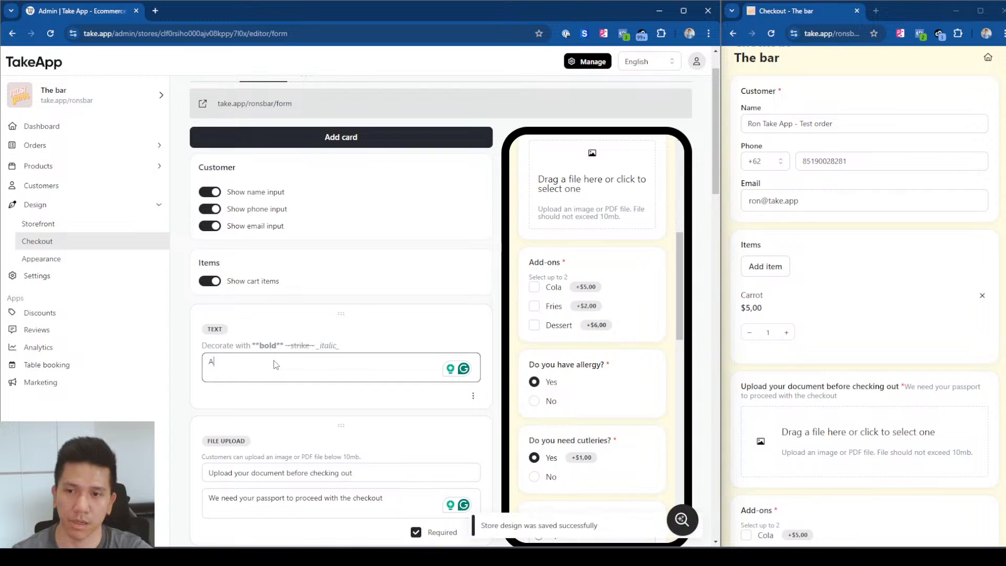
{"action": "type", "text": "gree with our te"}
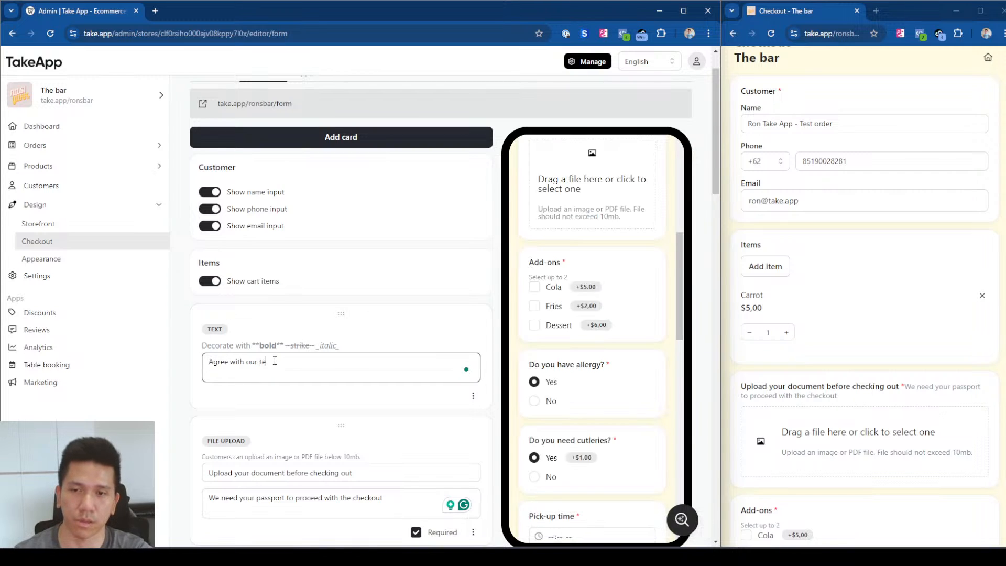
{"action": "type", "text": "rms and condition"}
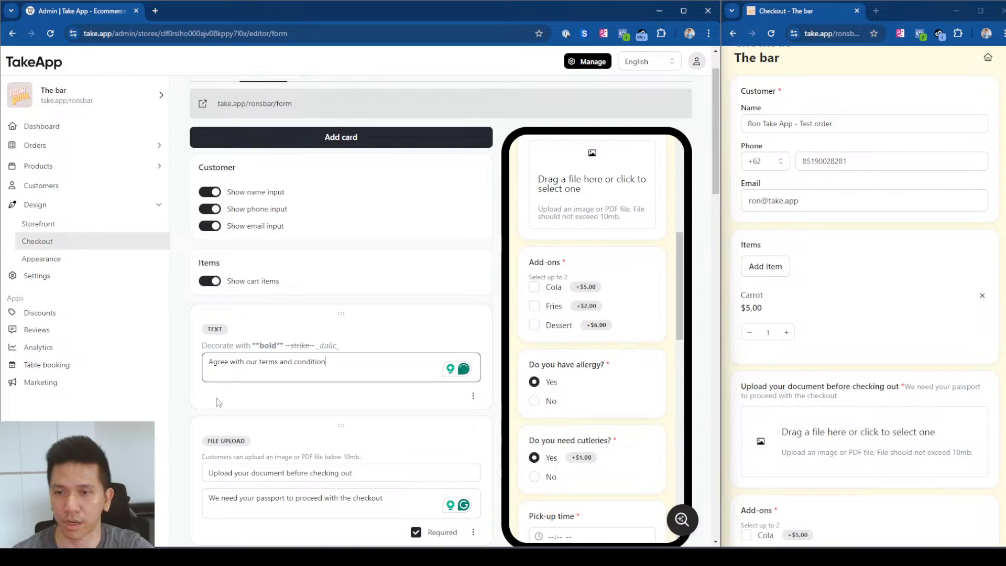
Step: Insert "Checking out means you" at the start of the text card's sentence and delete the capital "A" of "Agree"
{"action": "left_click", "coordinate": [205, 362]}
{"action": "type", "text": "Checking out means y"}
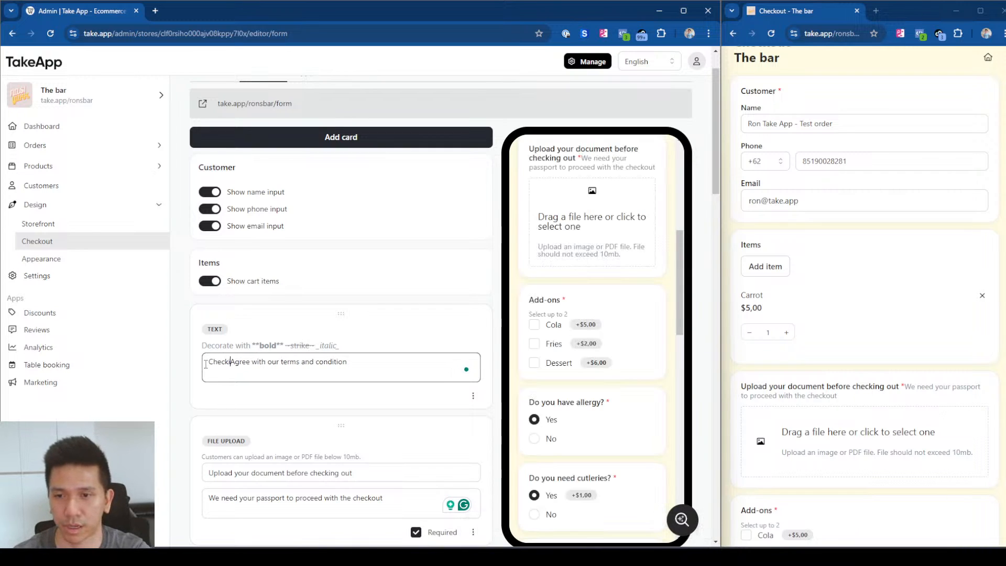
{"action": "type", "text": "ou"}
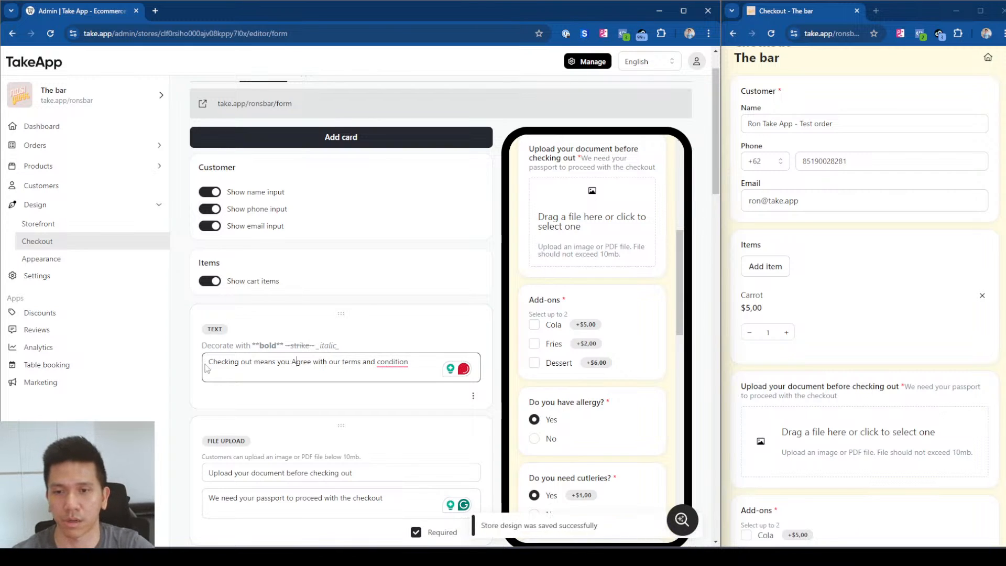
{"action": "key", "text": "Delete"}
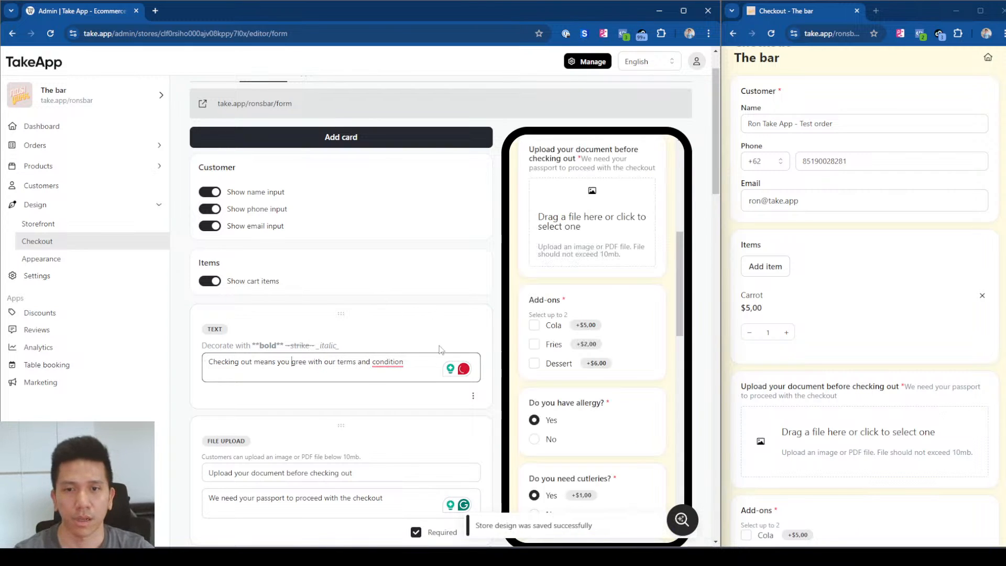
Step: Move the text card below the recipient greeting question, just above the choice of delivery, and check its placement in the preview
{"action": "left_click_drag", "start_coordinate": [340, 313], "coordinate": [365, 214]}
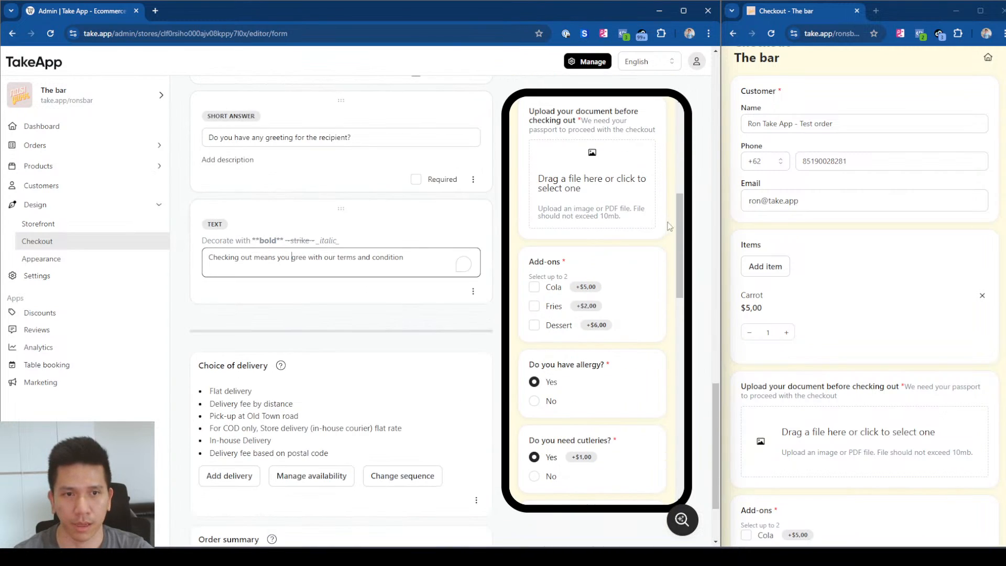
{"action": "scroll", "coordinate": [674, 222], "scroll_direction": "down", "scroll_amount": 2}
{"action": "scroll", "coordinate": [680, 261], "scroll_direction": "down", "scroll_amount": 8}
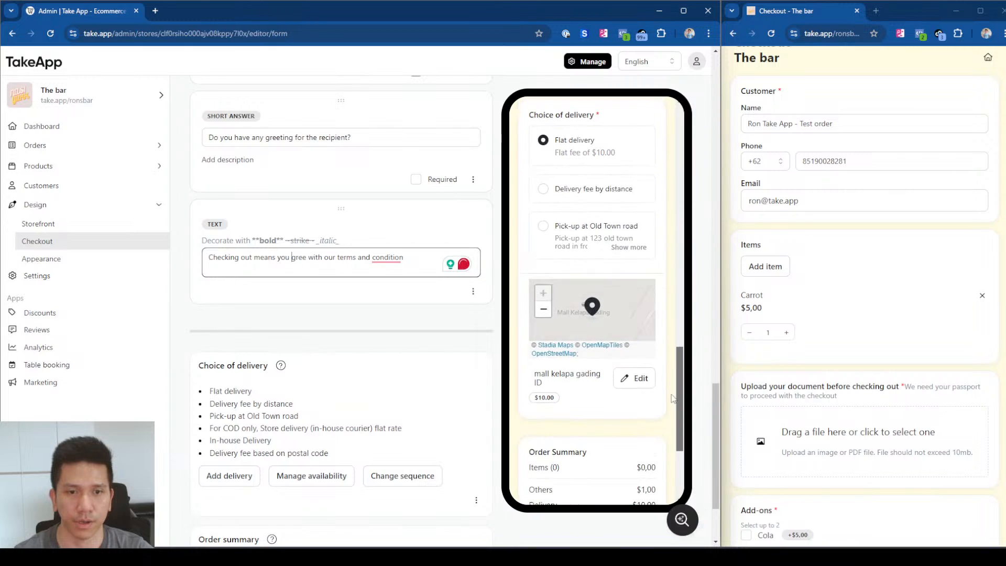
{"action": "scroll", "coordinate": [602, 296], "scroll_direction": "up", "scroll_amount": 4}
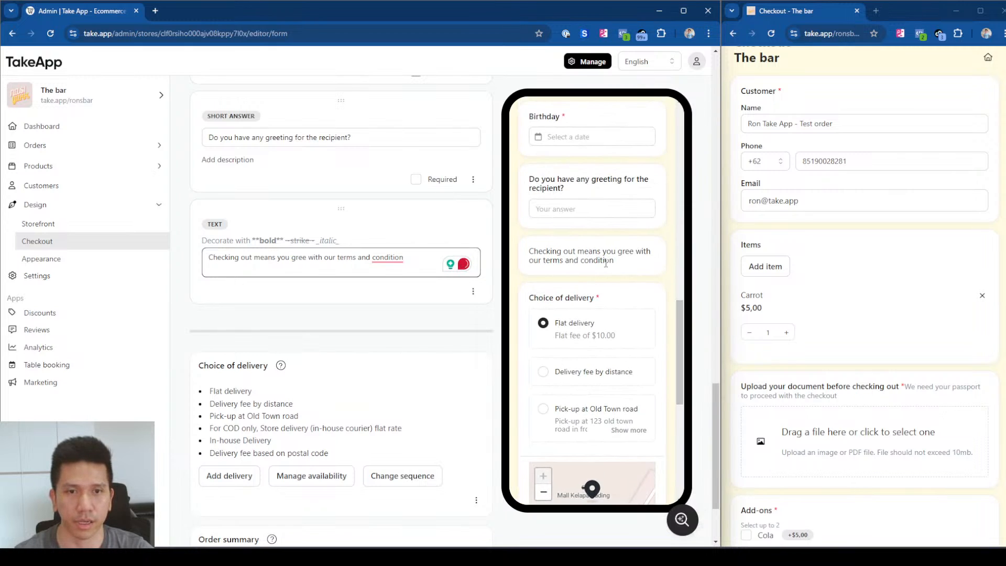
{"action": "triple_click", "coordinate": [621, 265]}
{"action": "scroll", "coordinate": [279, 322], "scroll_direction": "up", "scroll_amount": 10}
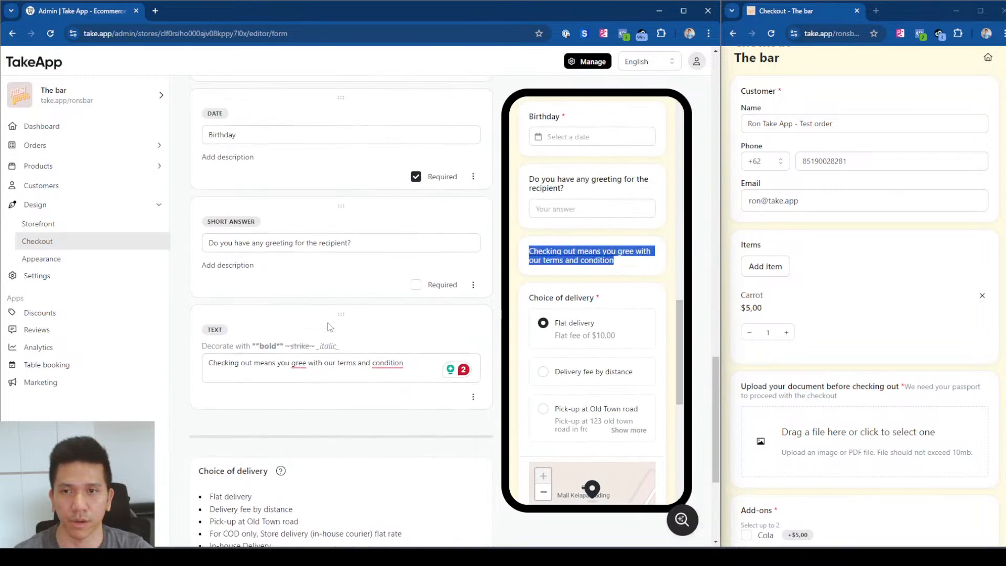
{"action": "scroll", "coordinate": [283, 304], "scroll_direction": "down", "scroll_amount": 10}
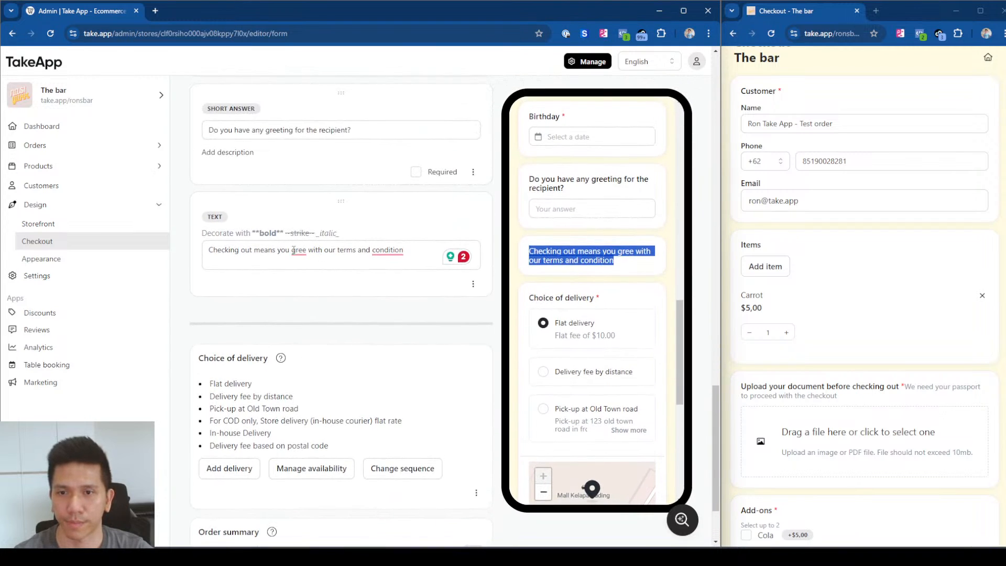
Step: Correct "gree" to "agree" in the text card's terms and condition sentence
{"action": "left_click", "coordinate": [292, 252]}
{"action": "type", "text": "a"}
{"action": "left_click", "coordinate": [638, 272]}
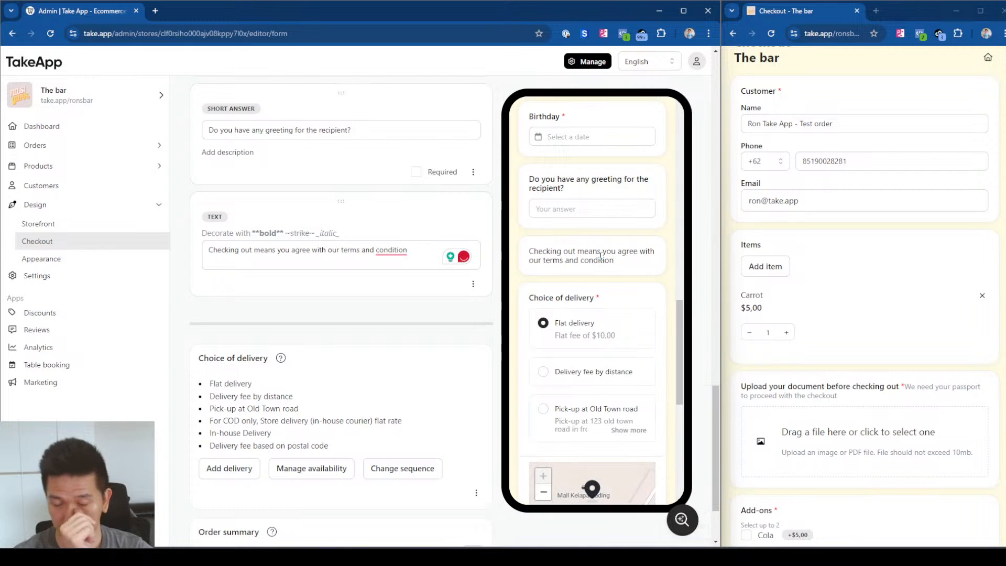
Step: Add an image display card to the checkout form and look over the form's cards down to the order summary
{"action": "scroll", "coordinate": [411, 314], "scroll_direction": "up", "scroll_amount": 1}
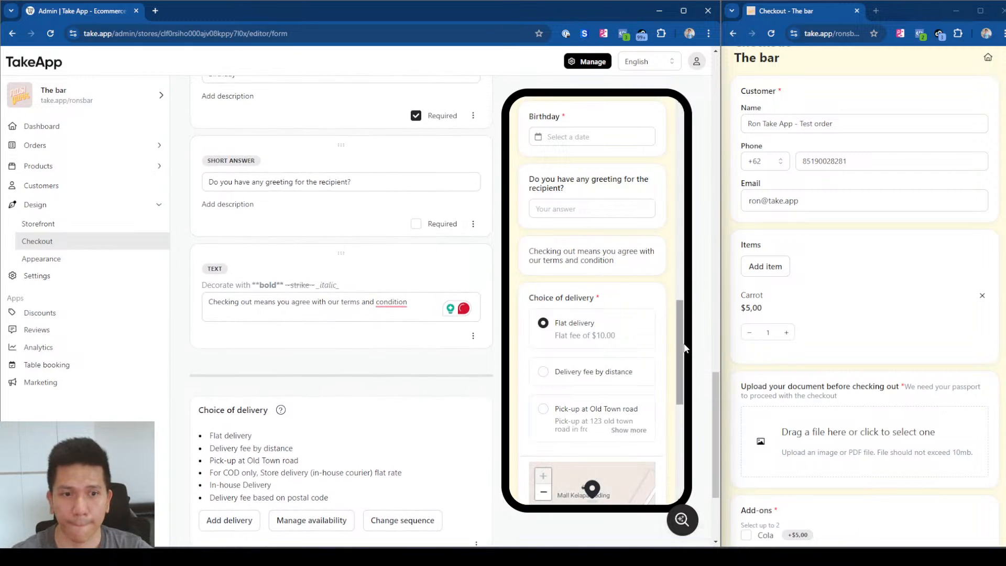
{"action": "scroll", "coordinate": [711, 388], "scroll_direction": "up", "scroll_amount": 15}
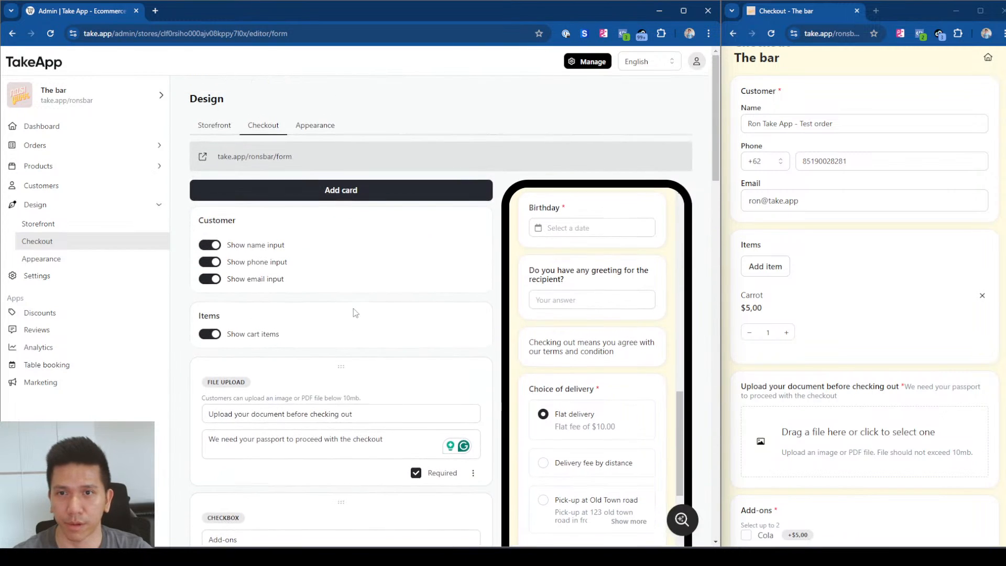
{"action": "left_click", "coordinate": [331, 193]}
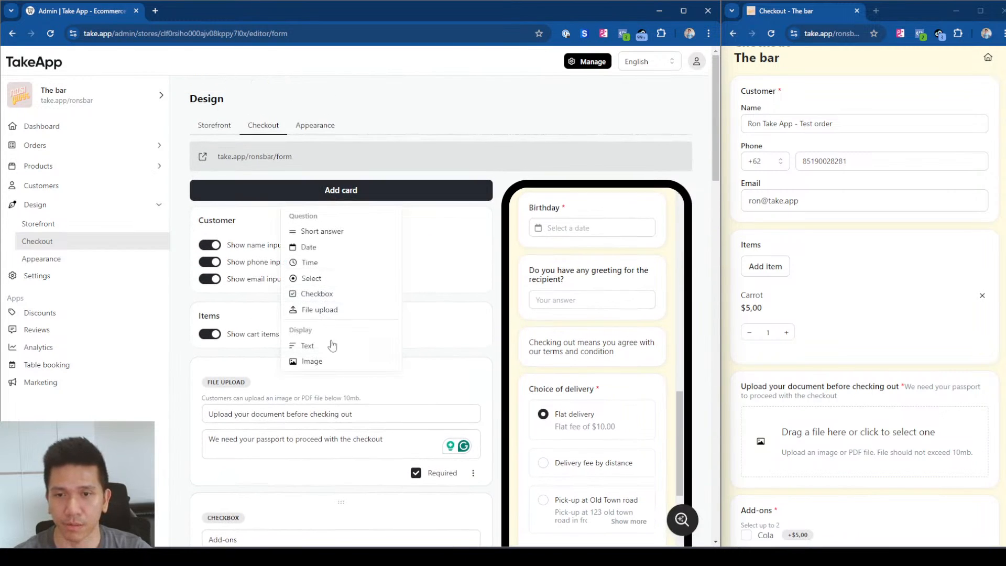
{"action": "left_click", "coordinate": [325, 363]}
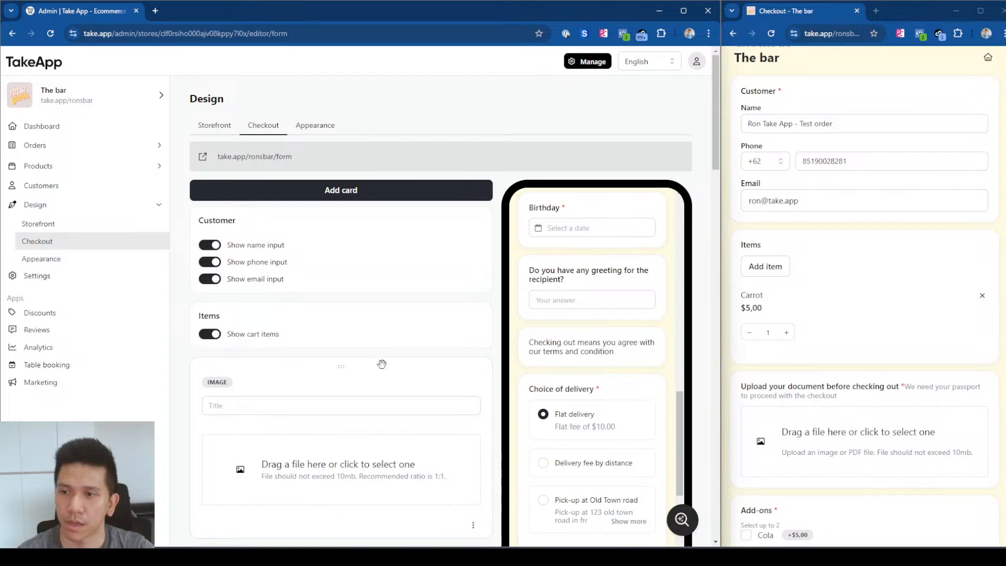
{"action": "scroll", "coordinate": [362, 216], "scroll_direction": "down", "scroll_amount": 15}
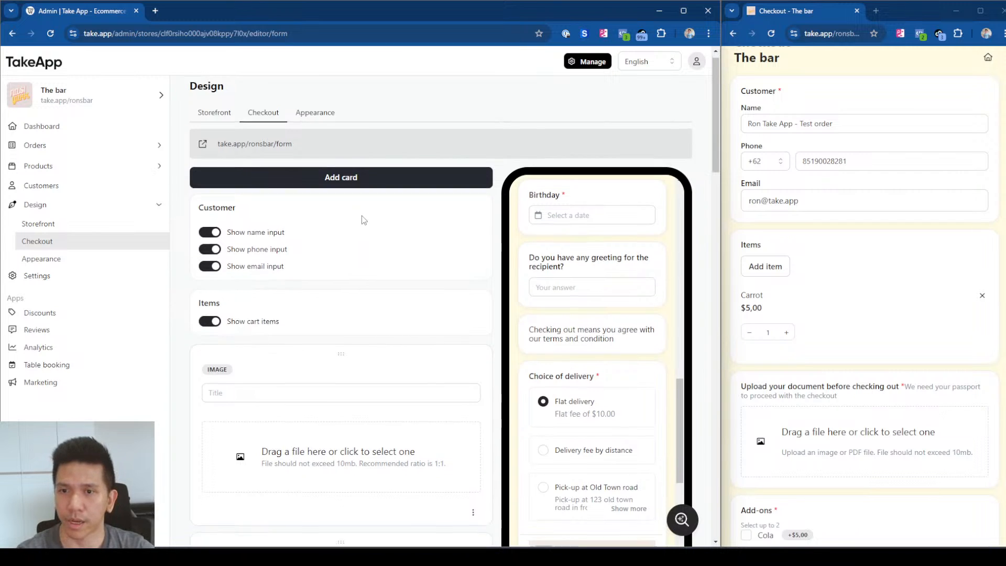
{"action": "scroll", "coordinate": [373, 258], "scroll_direction": "down", "scroll_amount": 3}
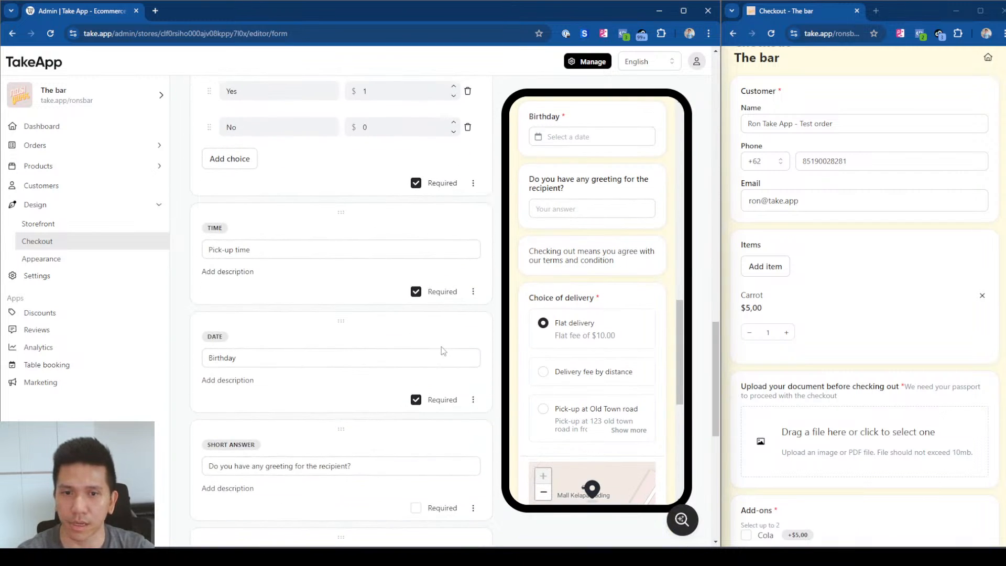
{"action": "scroll", "coordinate": [442, 362], "scroll_direction": "down", "scroll_amount": 5}
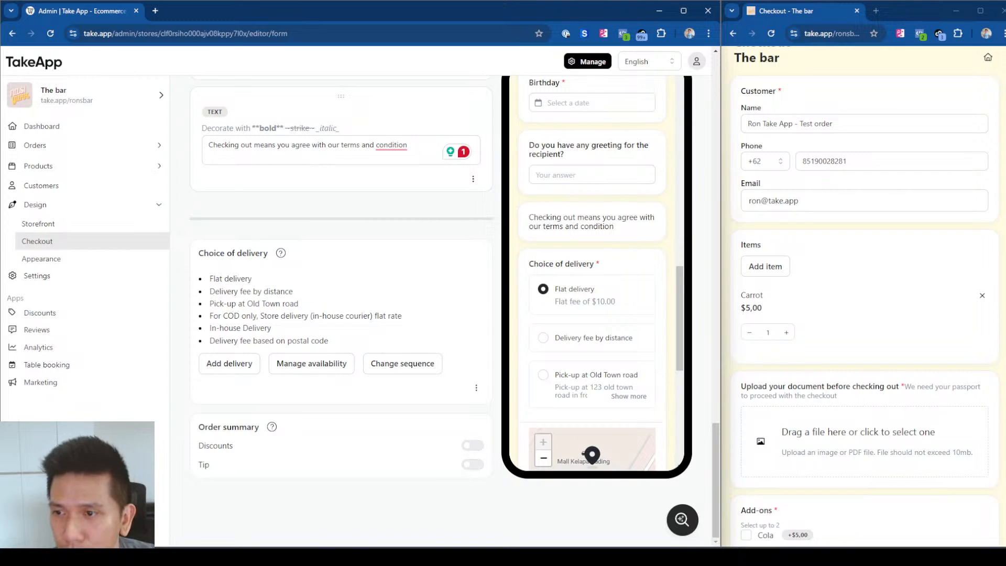
Step: Open the store design's appearance settings and examine the primary color and background color options without changing them
{"action": "left_click", "coordinate": [70, 283]}
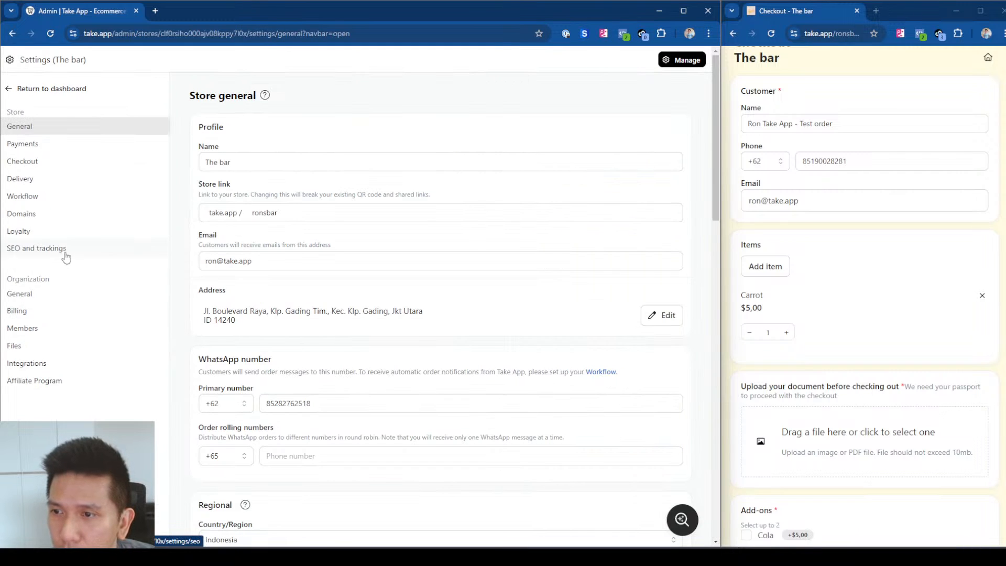
{"action": "key", "text": "alt+Left"}
{"action": "left_click", "coordinate": [56, 258]}
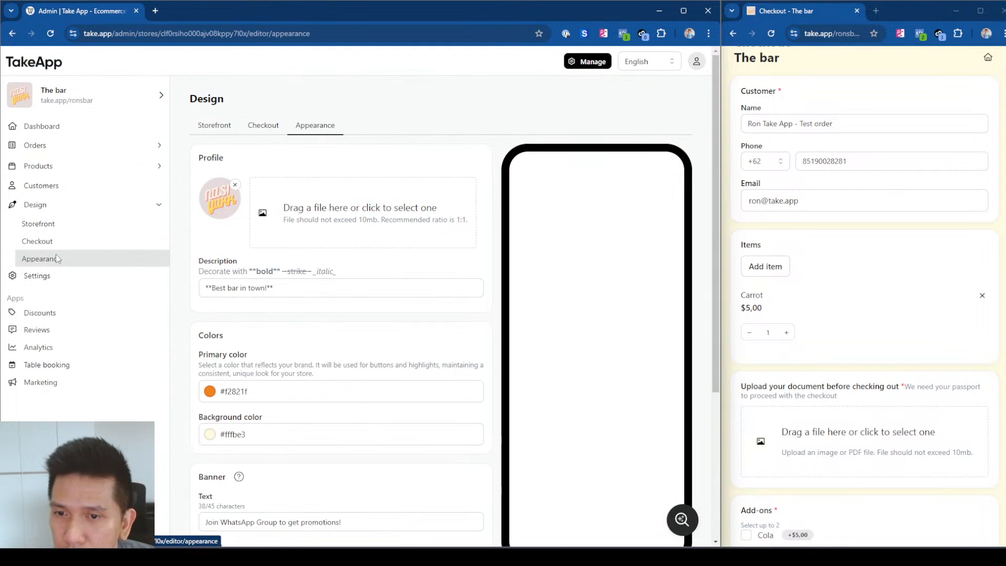
{"action": "left_click", "coordinate": [283, 434]}
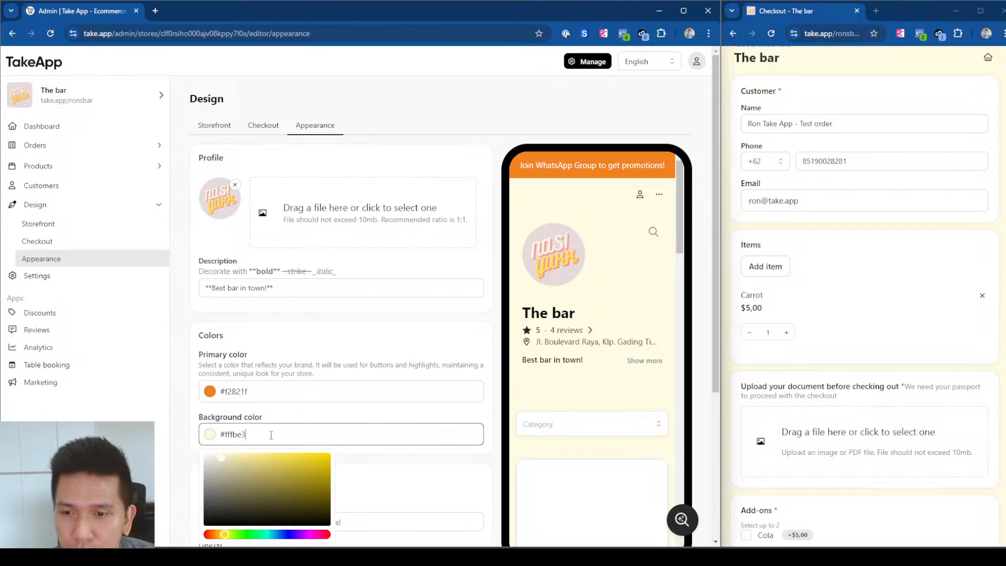
{"action": "triple_click", "coordinate": [282, 433]}
{"action": "left_click", "coordinate": [256, 391]}
{"action": "left_click_drag", "start_coordinate": [257, 392], "coordinate": [220, 392]}
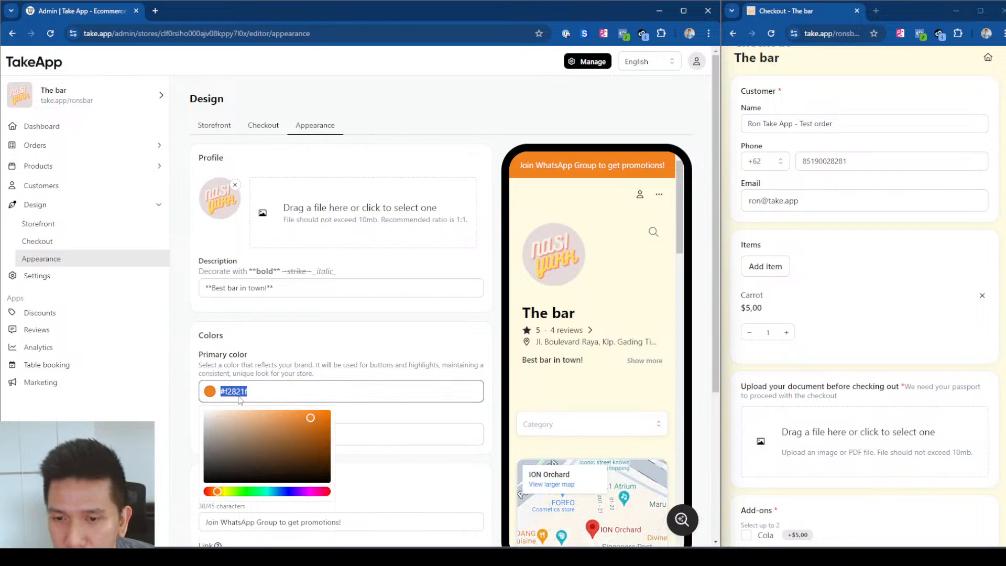
{"action": "left_click", "coordinate": [375, 416]}
{"action": "left_click_drag", "start_coordinate": [279, 432], "coordinate": [215, 435]}
{"action": "left_click", "coordinate": [306, 415]}
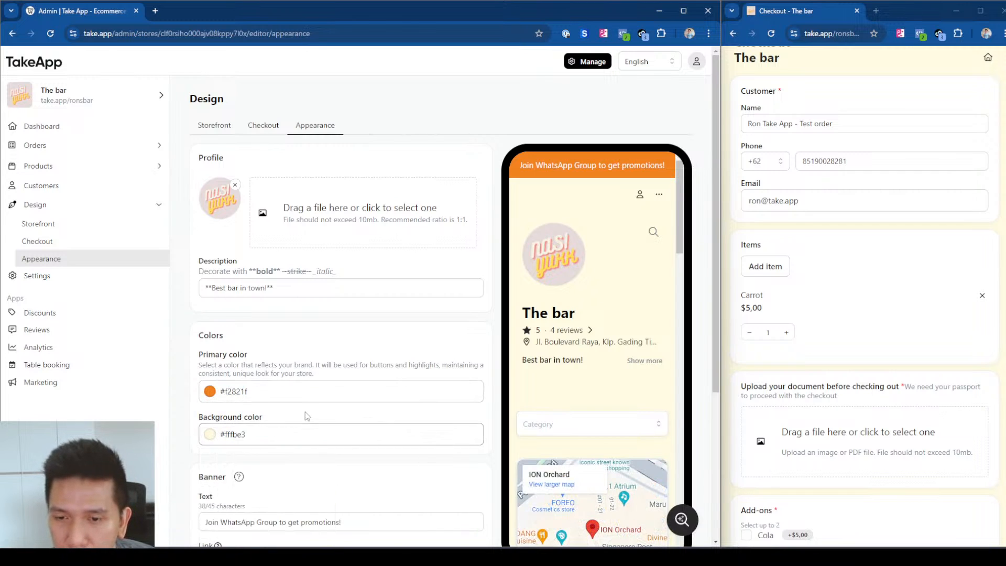